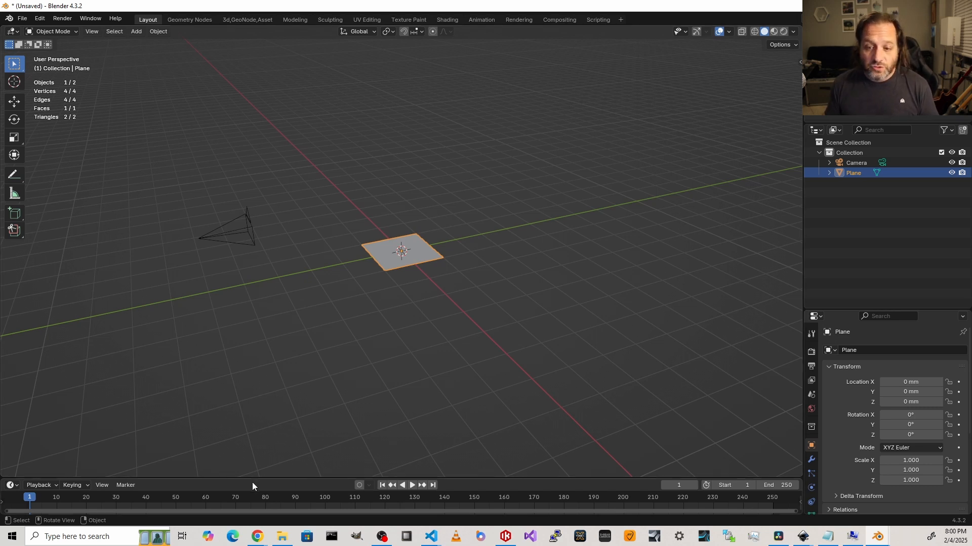
Step: Enlarge the timeline area, change it to a Geometry Node Editor and create a new node tree for the plane
drag(253, 479, 216, 244)
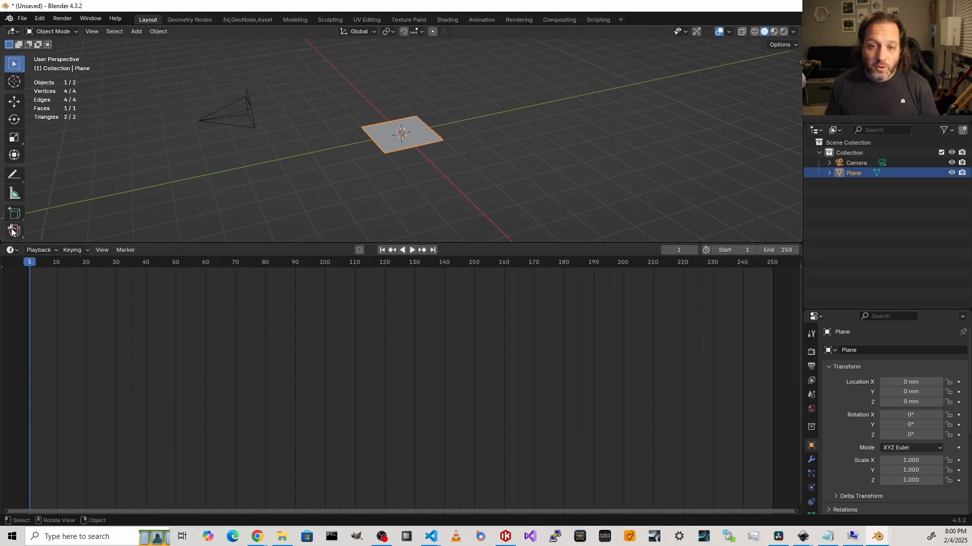
click(11, 250)
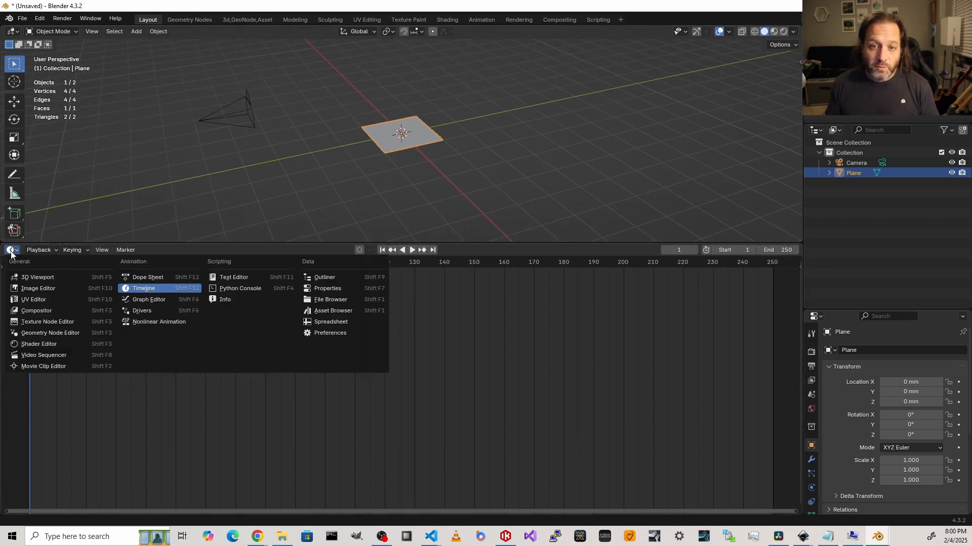
click(71, 333)
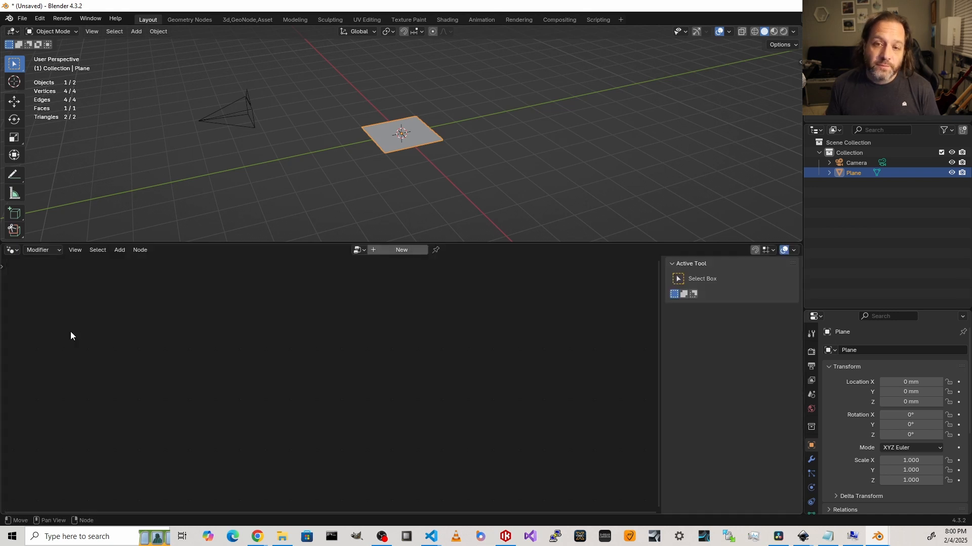
click(400, 251)
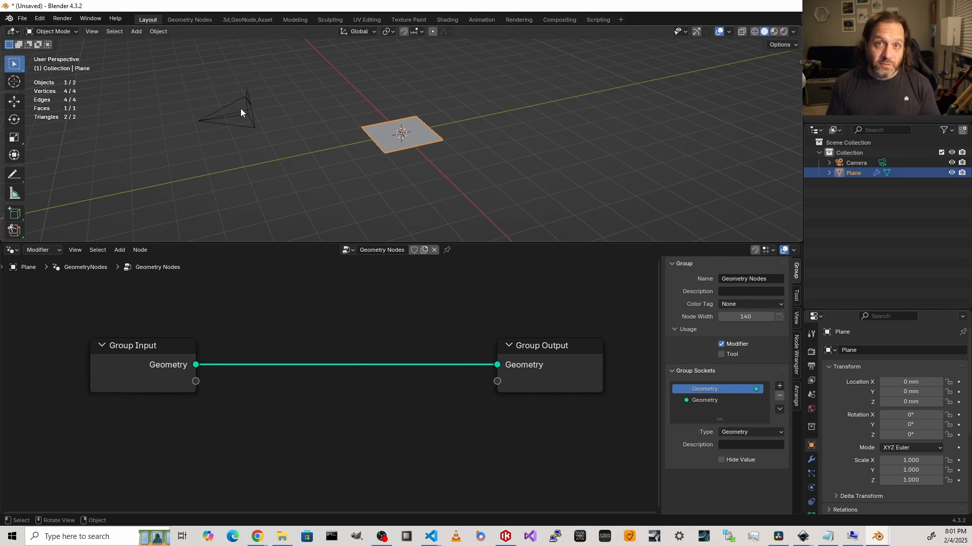
Step: Add a String to Curves node below the link between Group Input and Group Output
key(shift+a)
mouse_move(231, 399)
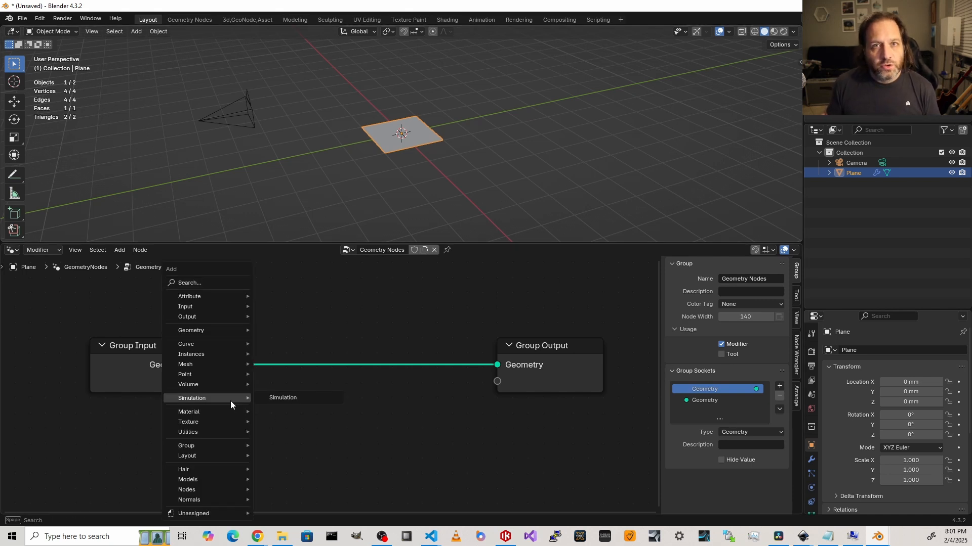
text(text)
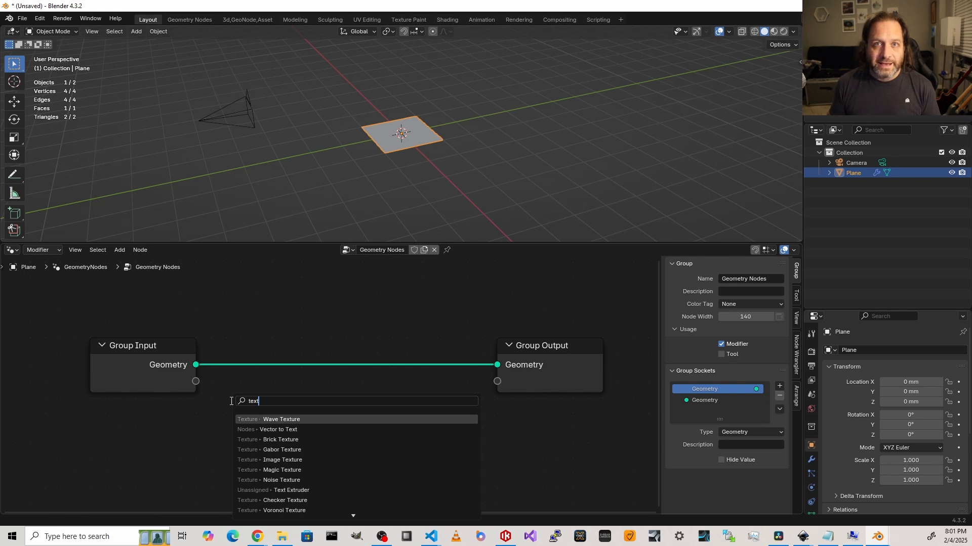
text( c)
key(BackSpace)
text(to c)
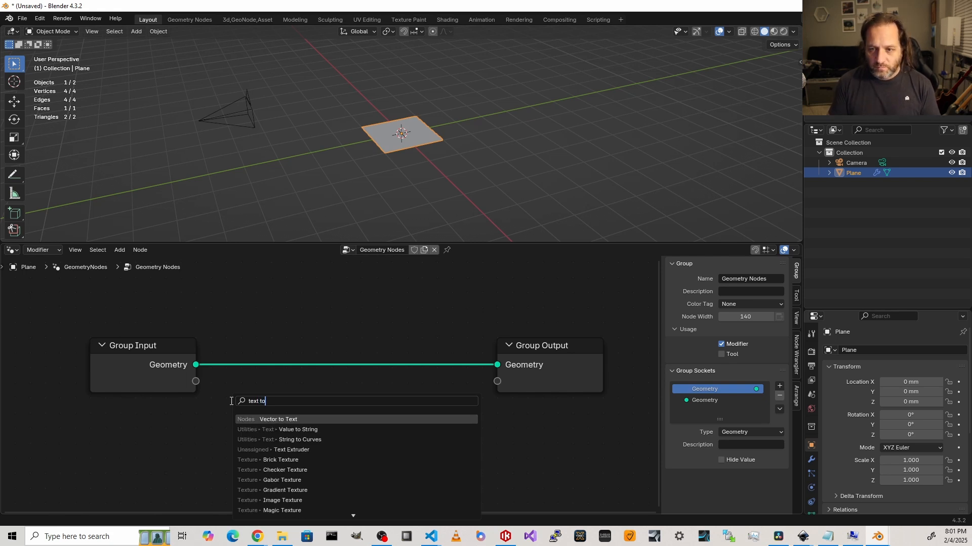
key(Return)
click(88, 414)
middle_drag(236, 440, 234, 340)
scroll(235, 340, down, 2)
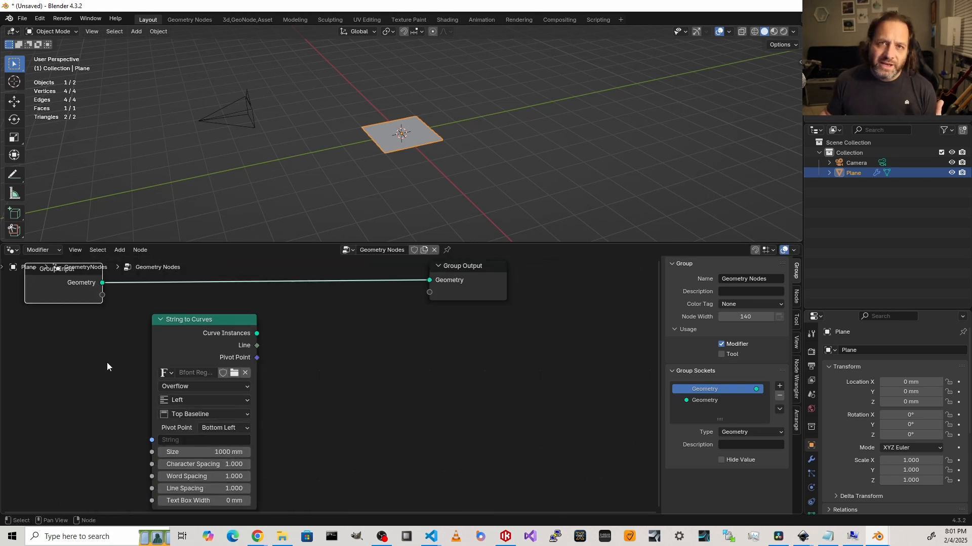
Step: Expose the String to Curves node's String as a group input and set its modifier value to "Text"
drag(102, 295, 152, 441)
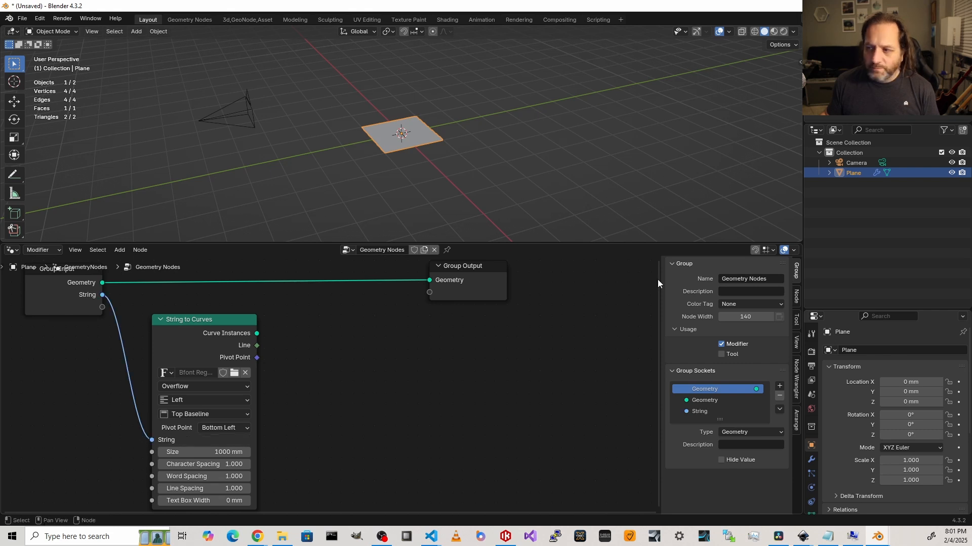
click(812, 460)
drag(864, 309, 864, 221)
click(894, 305)
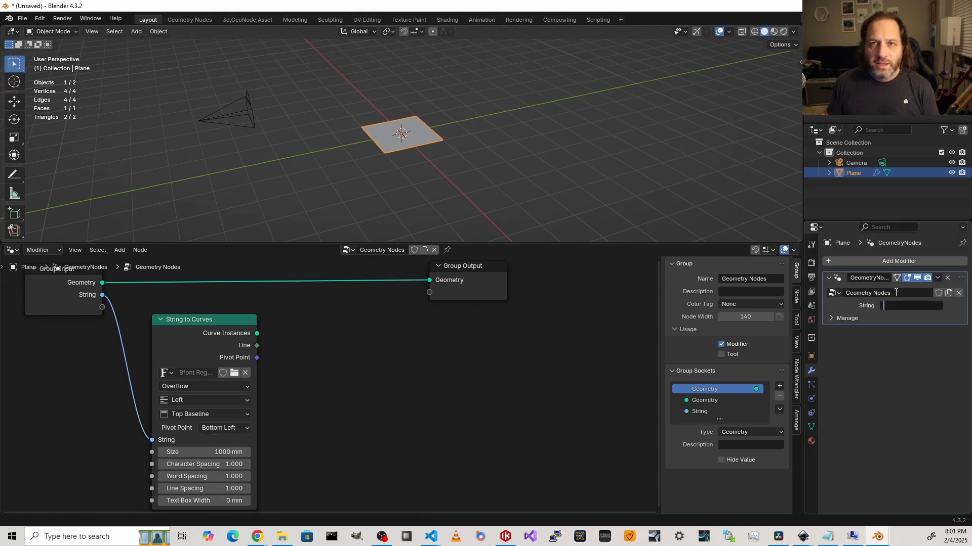
text(Text)
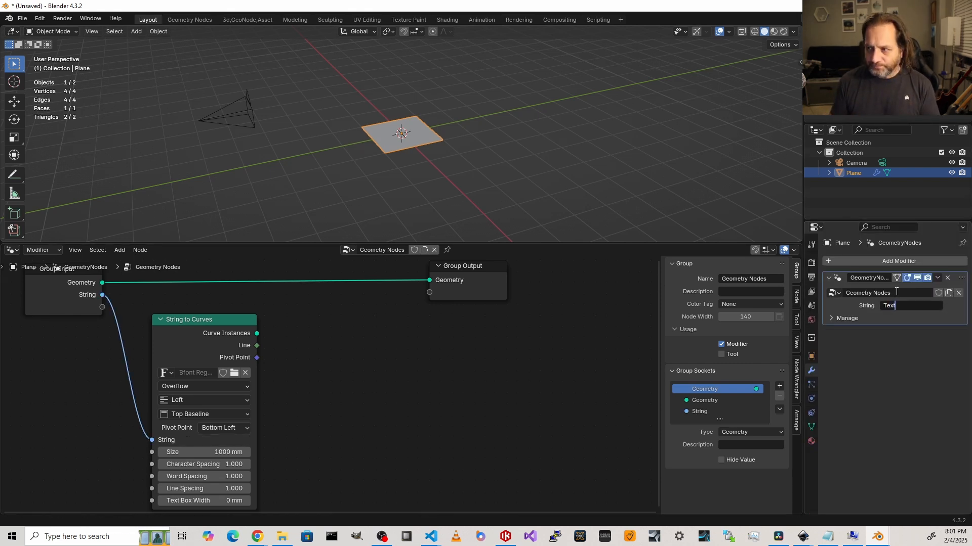
key(Return)
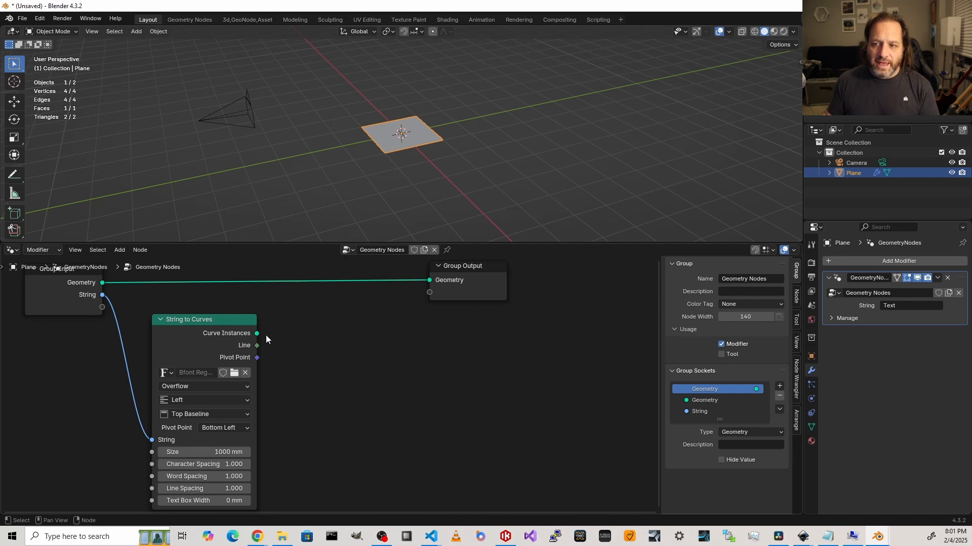
Step: Connect Curve Instances to the Group Output's Geometry and frame the resulting text in top view
drag(486, 264, 528, 268)
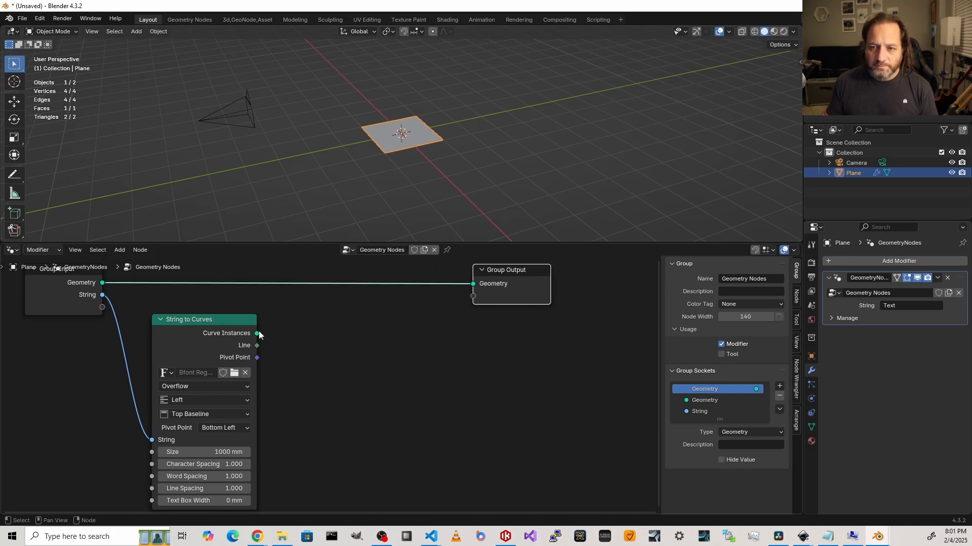
drag(258, 333, 572, 279)
key(KP_7)
key(KP_Decimal)
scroll(506, 378, down, 4)
shift+middle_drag(506, 378, 380, 379)
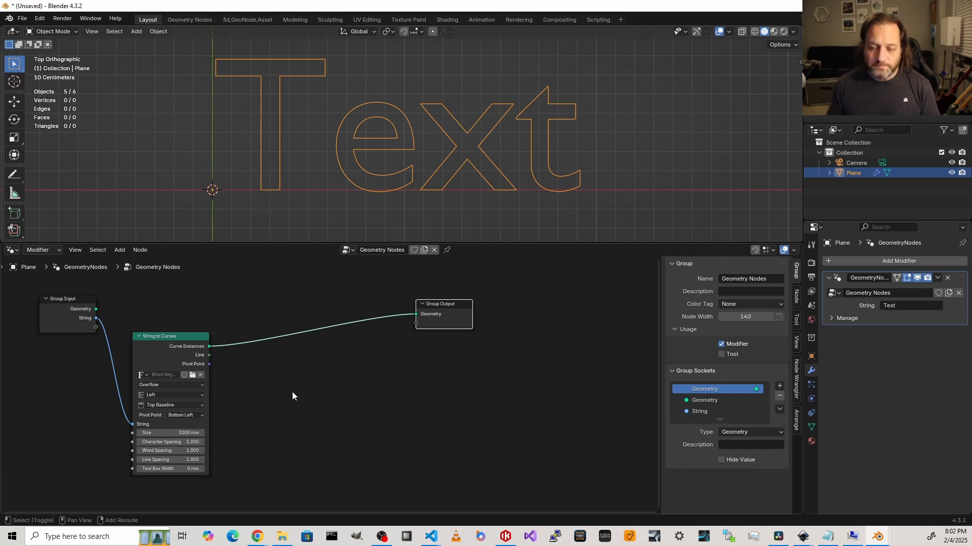
Step: Insert a Realize Instances node between String to Curves and Group Output
key(shift+a)
text(real)
key(Return)
click(217, 335)
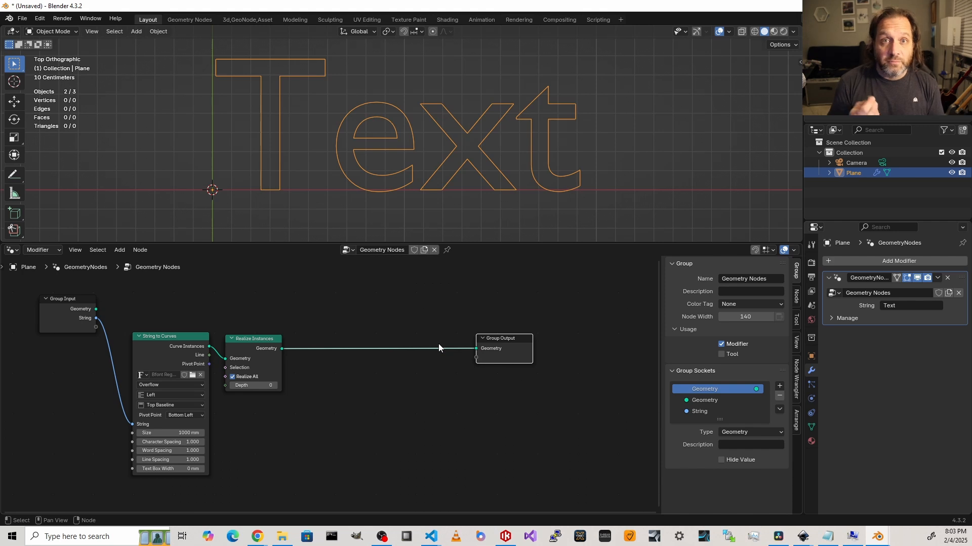
Step: Insert a Delete Geometry node between Realize Instances and Group Output, and set its domain to Spline
scroll(438, 344, up, 1)
key(shift+a)
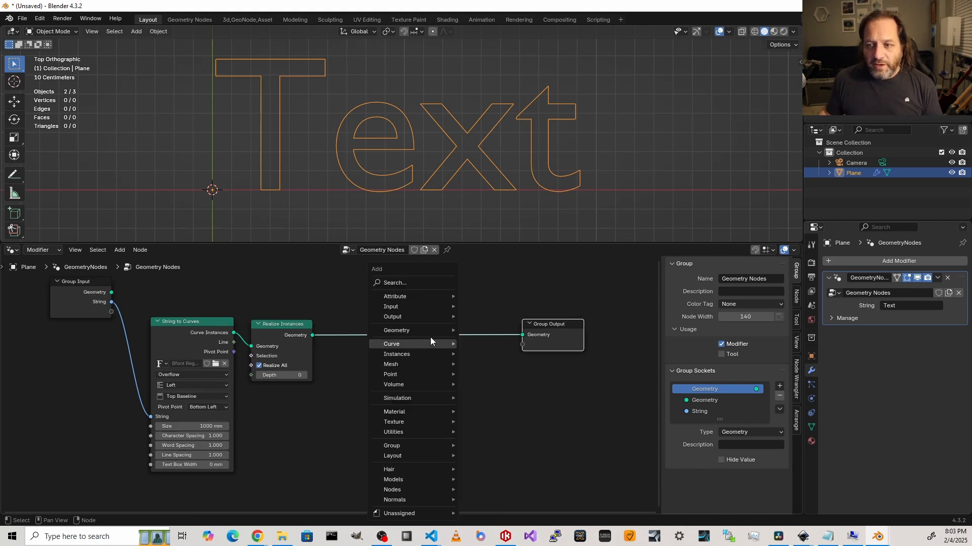
mouse_move(425, 331)
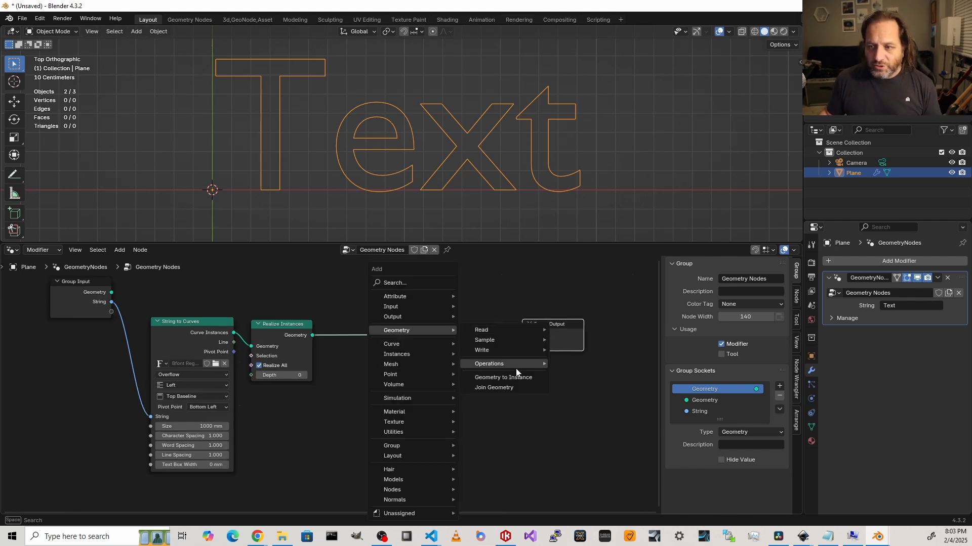
mouse_move(540, 364)
click(589, 398)
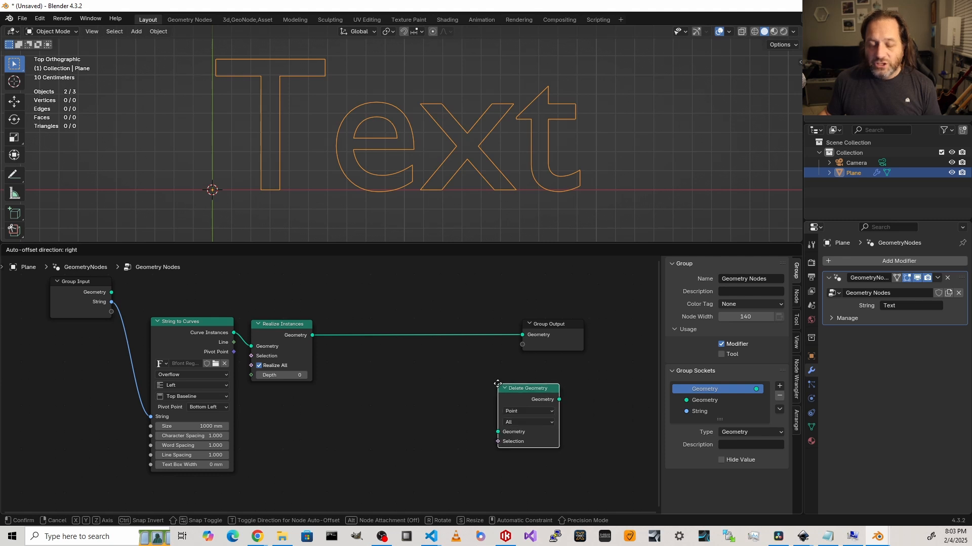
click(427, 309)
click(460, 336)
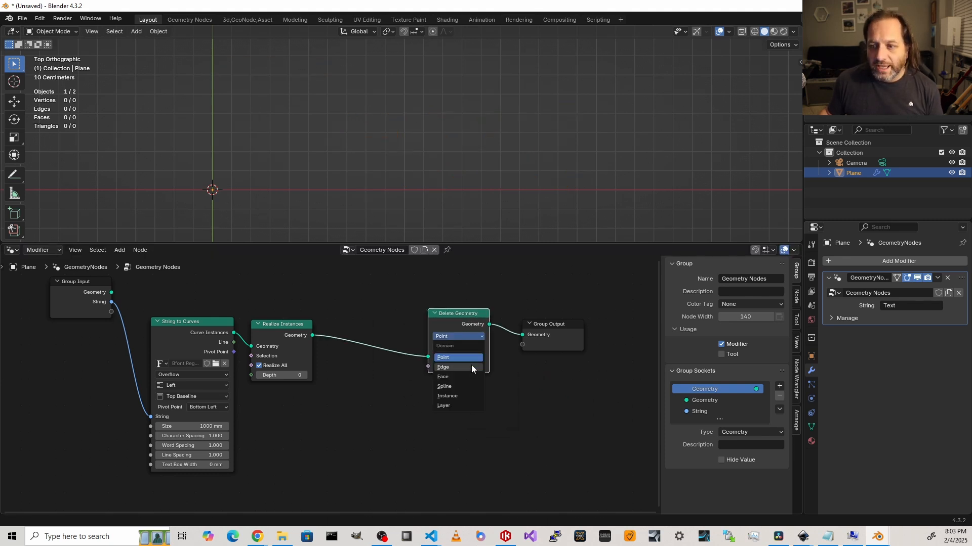
click(459, 387)
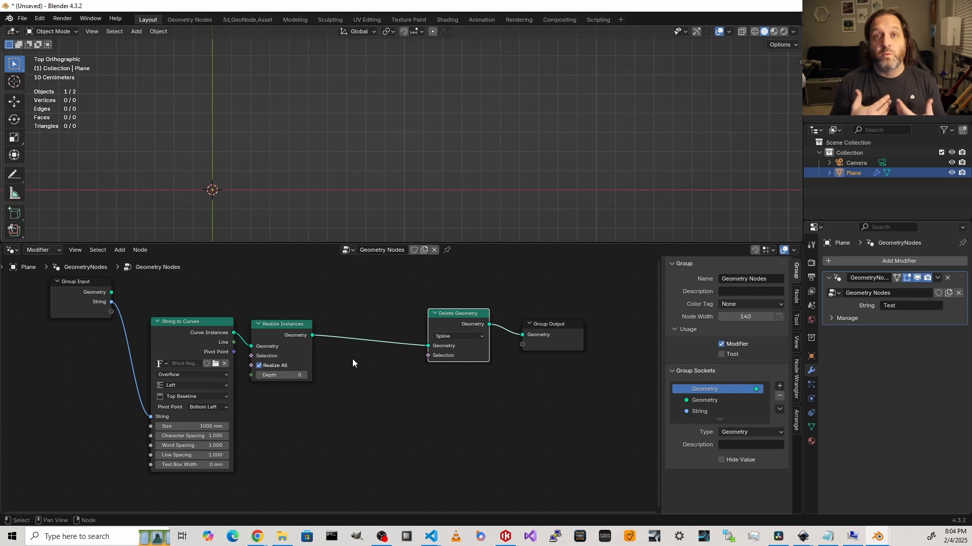
Step: Add an Index node above the link between Realize Instances and Delete Geometry
key(shift+a)
mouse_move(371, 408)
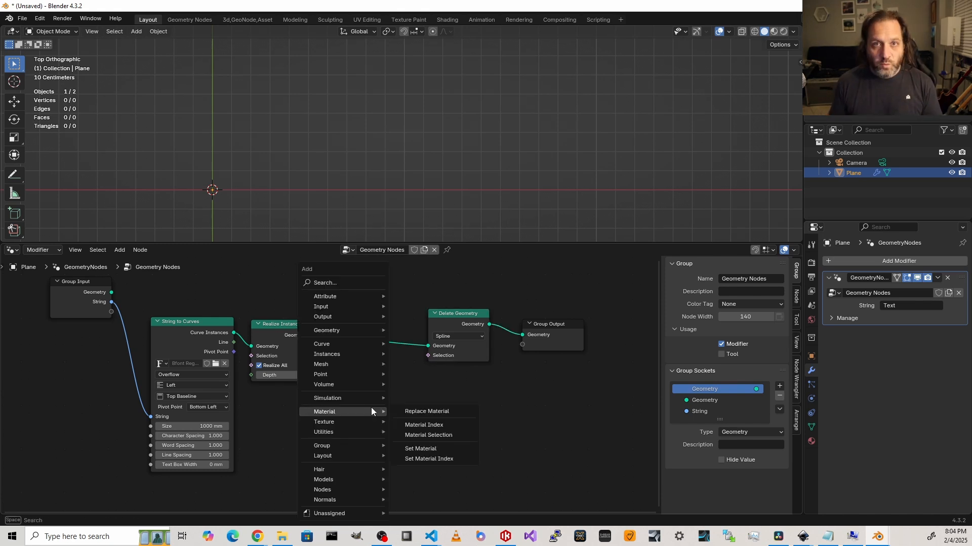
text(index)
key(Return)
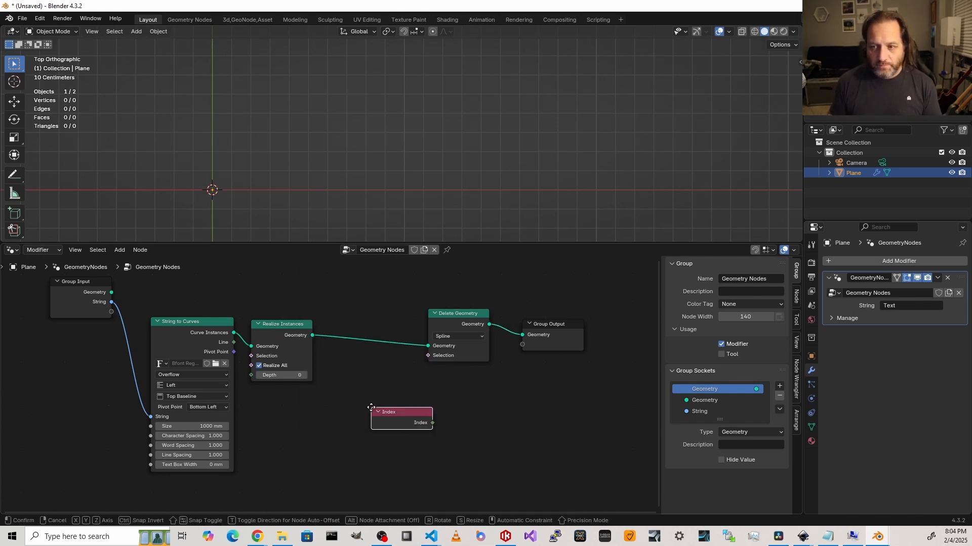
click(318, 288)
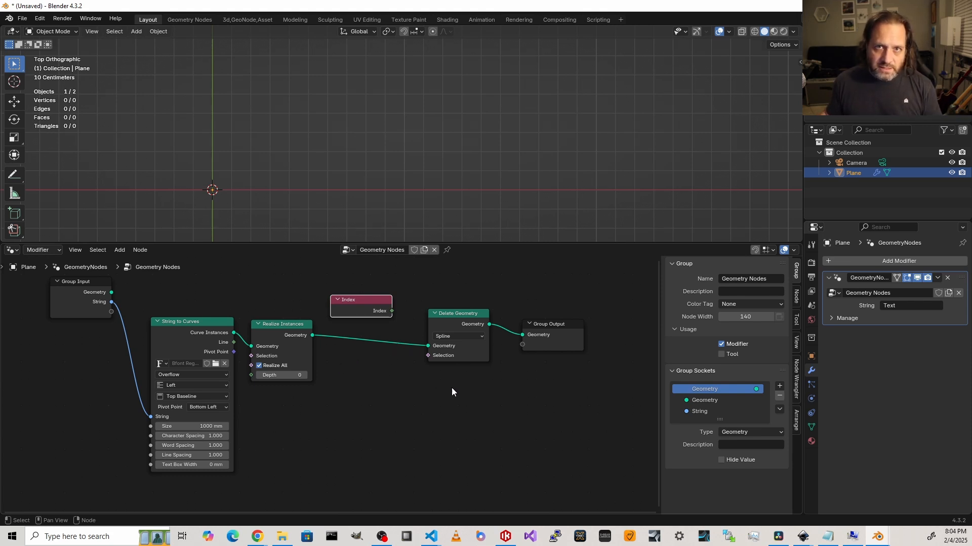
Step: Add an integer Greater Than or Equal compare node with the Index output connected to its A input
middle_drag(436, 400, 383, 419)
key(g)
key(x)
drag(541, 417, 384, 400)
click(424, 331)
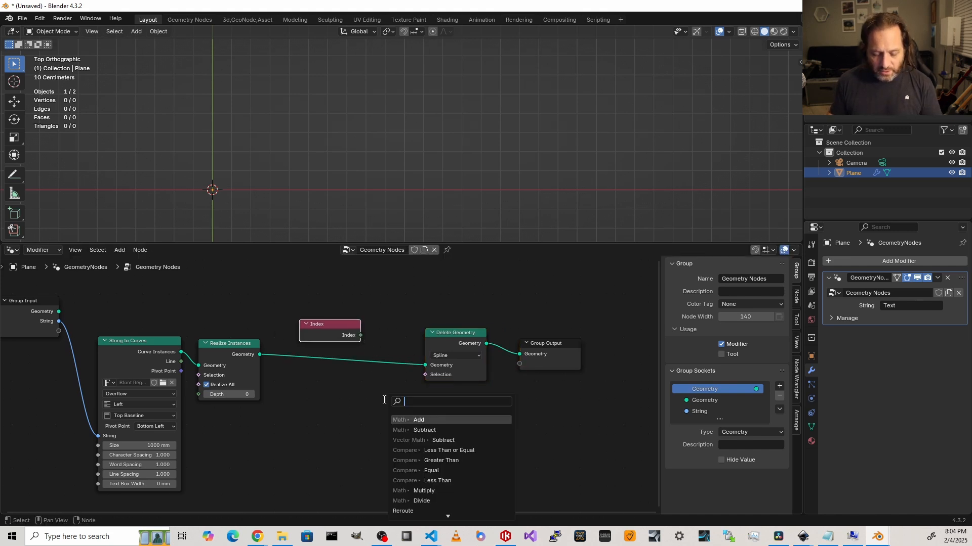
text(grae)
key(BackSpace)
key(BackSpace)
key(BackSpace)
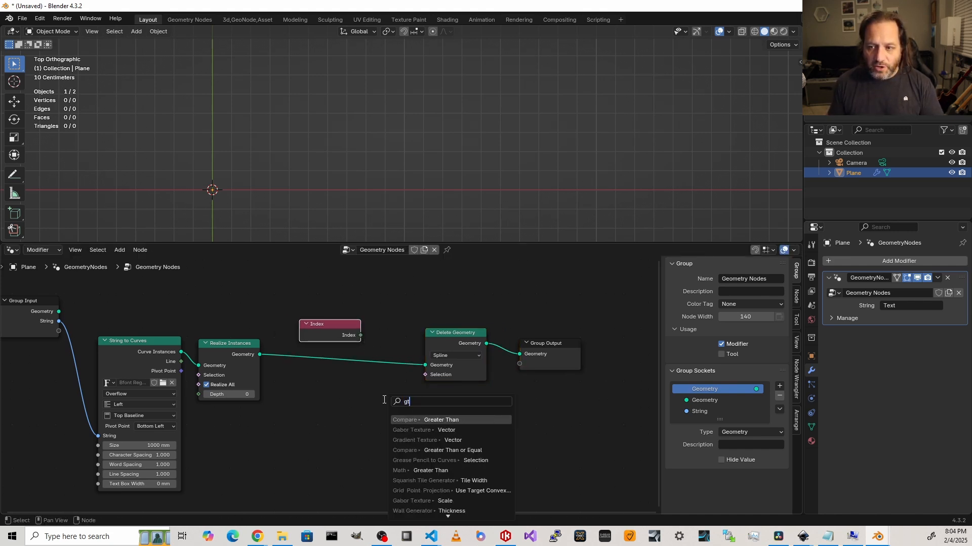
text(re)
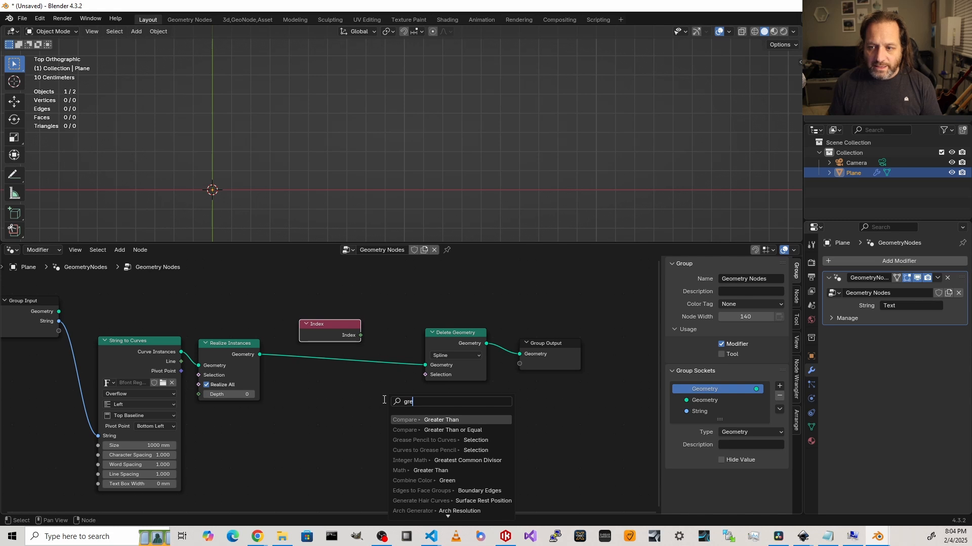
key(Down)
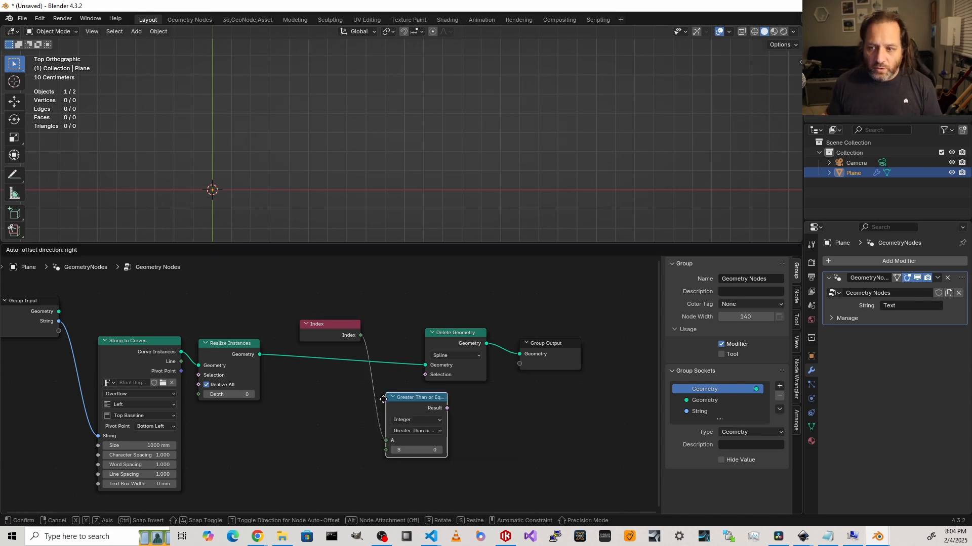
click(371, 401)
Step: Make room around the compare node and connect its Result to the Delete Geometry node's Selection
drag(409, 321, 449, 319)
click(449, 319)
drag(407, 399, 474, 374)
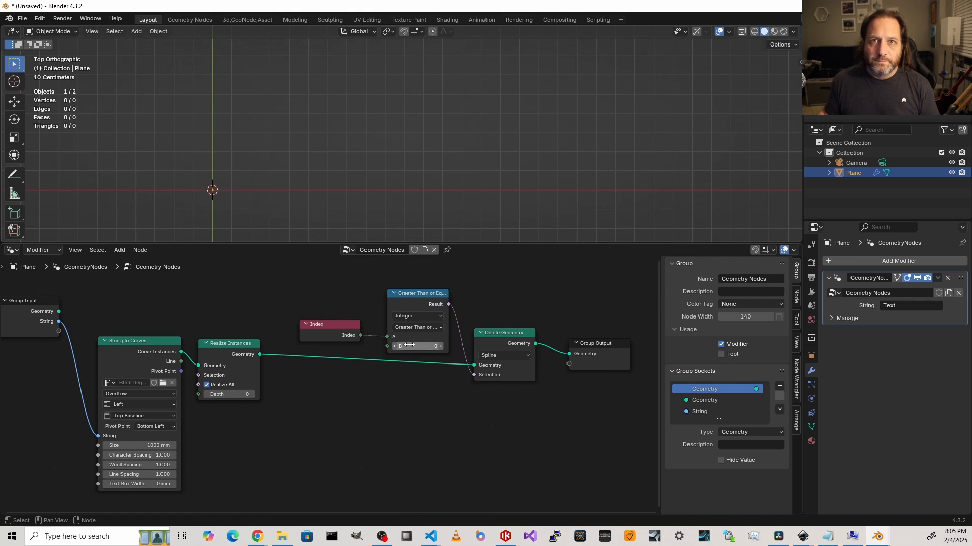
Step: Try B at 1 on the Greater Than or Equal node to isolate the first letter, and return it to 0
click(441, 347)
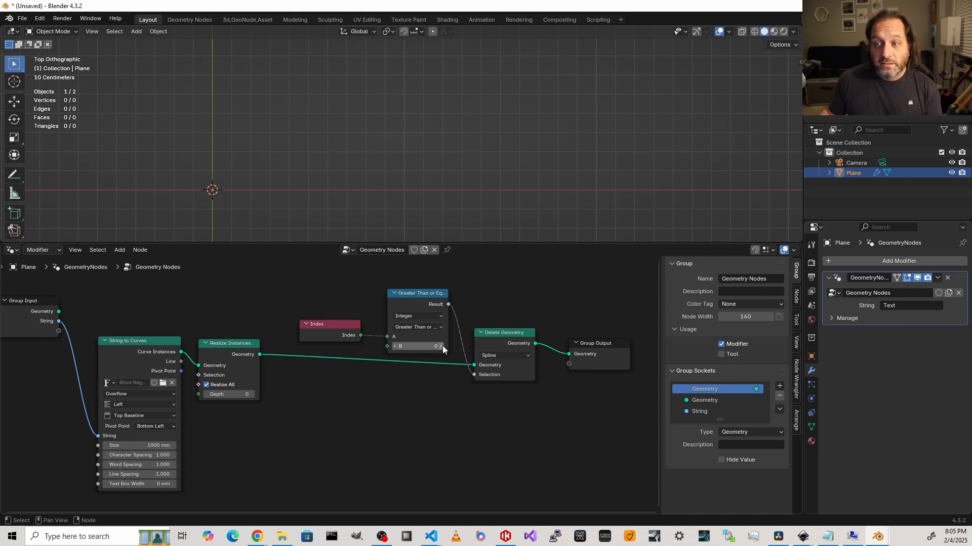
shift+middle_drag(361, 124, 334, 147)
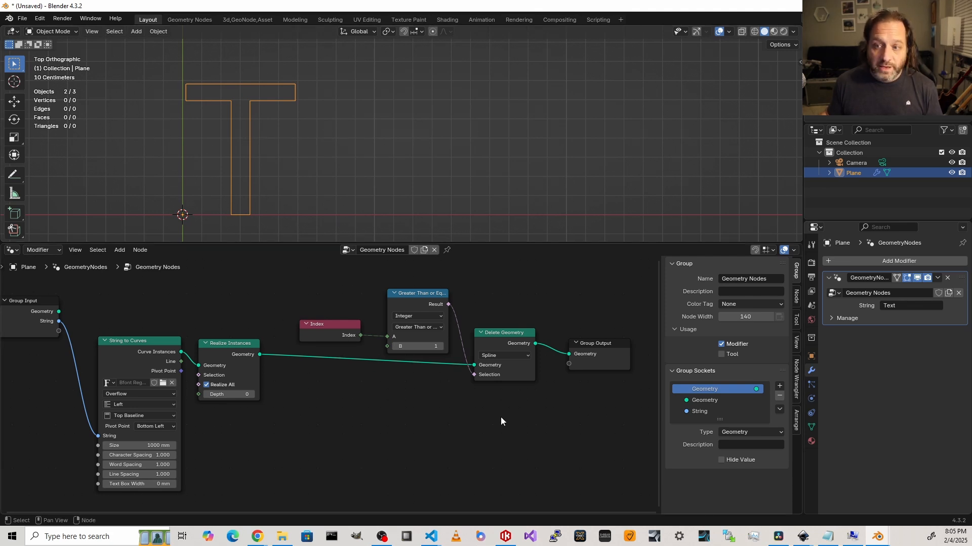
drag(442, 344, 434, 343)
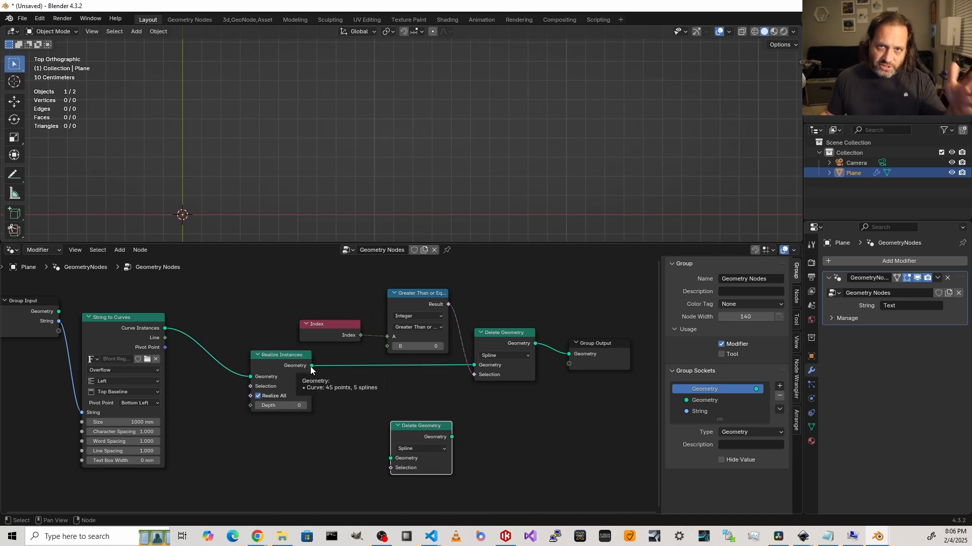
Step: Connect the Realize Instances geometry to the second Delete Geometry node and place that node below the first one
drag(311, 365, 390, 457)
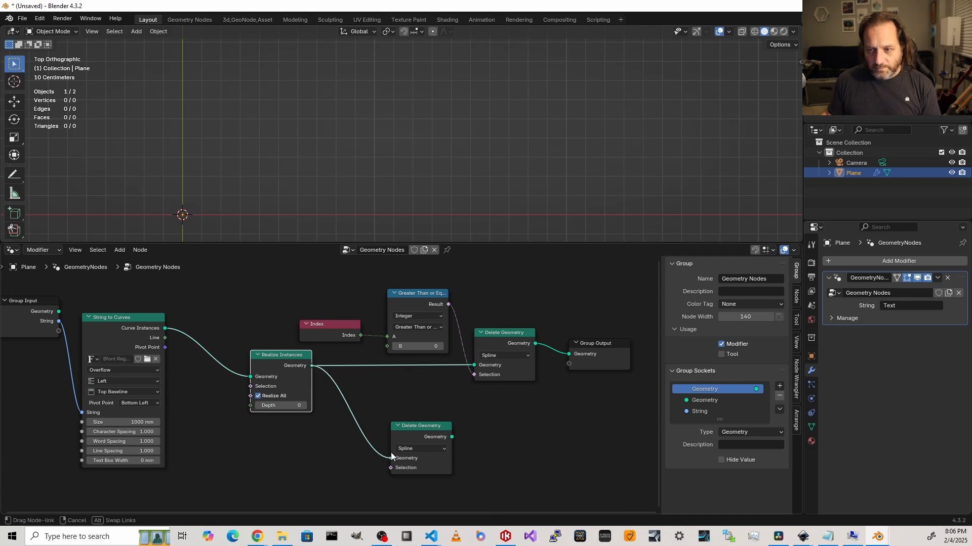
drag(420, 426, 508, 422)
Step: Duplicate the Greater Than or Equal node beside the second Delete Geometry node and set the copy's operation to Not Equal
key(shift+d)
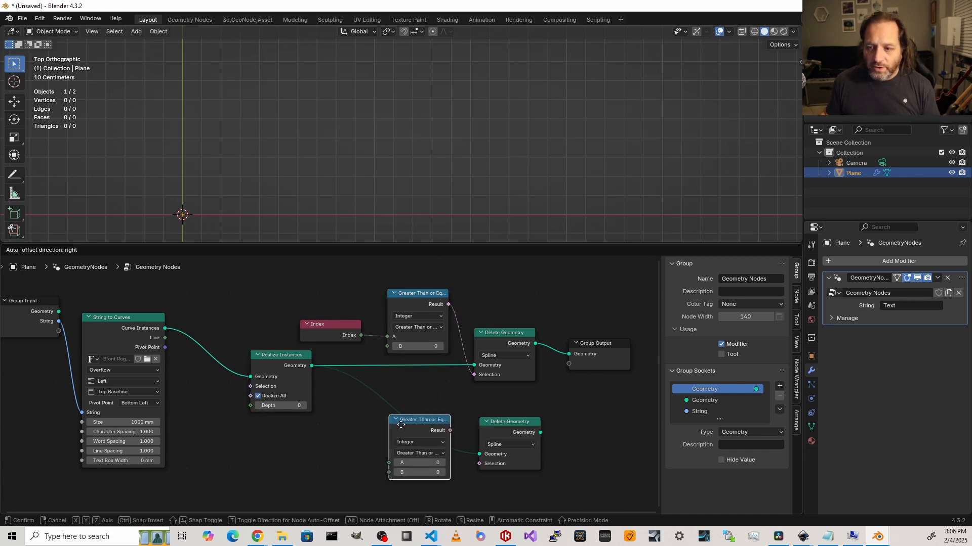
click(418, 453)
scroll(402, 405, up, 2)
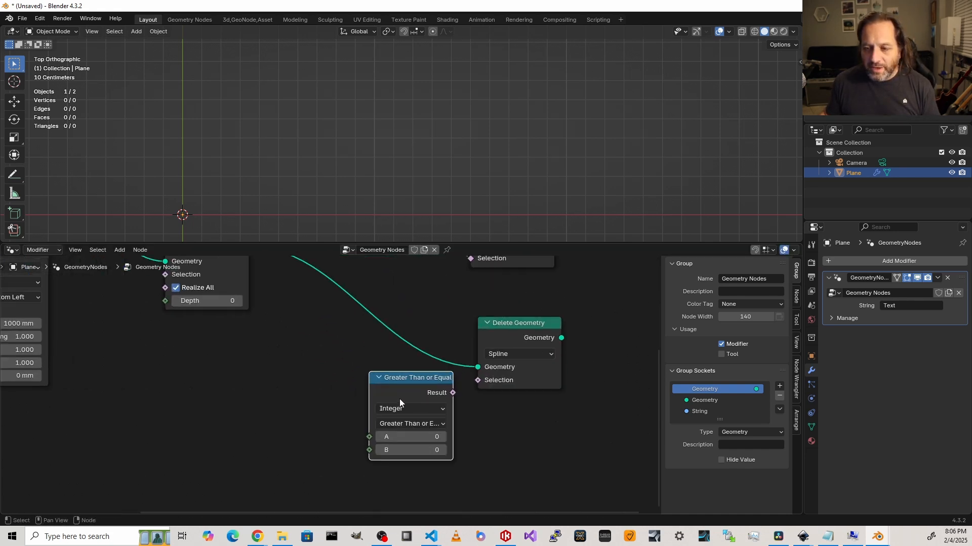
click(418, 425)
click(414, 410)
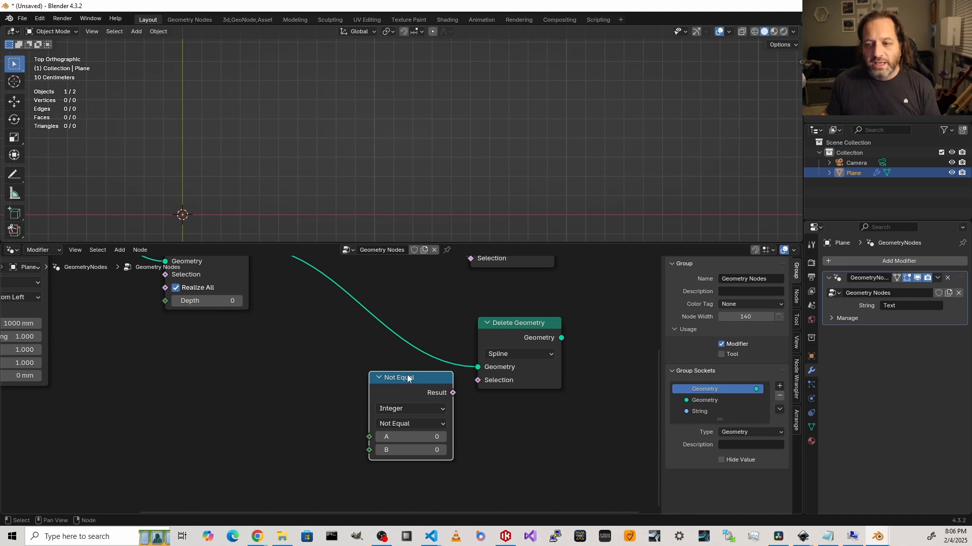
Step: Connect Index to the Not Equal node's A and its Result to the second Delete Geometry node's Selection
scroll(404, 365, down, 6)
scroll(397, 355, up, 1)
middle_drag(301, 258, 303, 286)
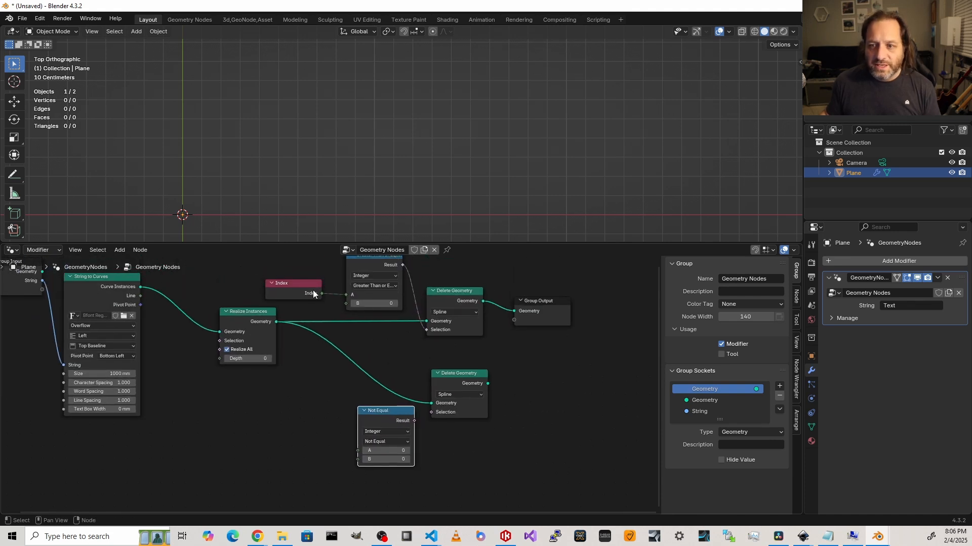
drag(322, 293, 358, 450)
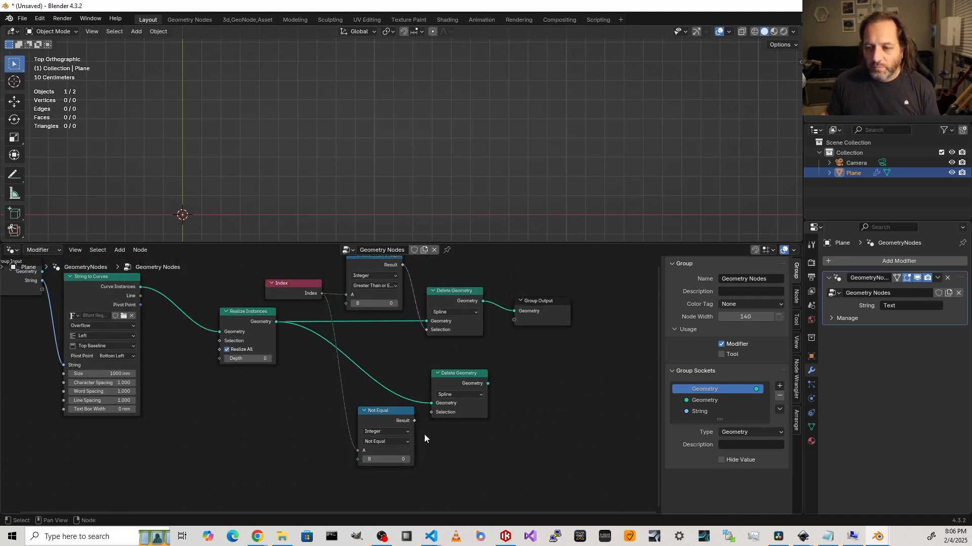
drag(414, 420, 431, 413)
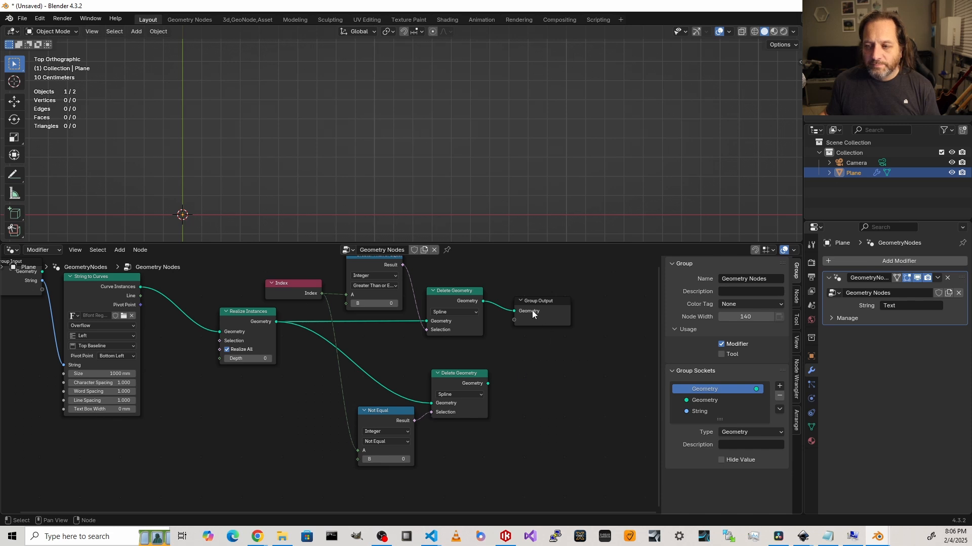
Step: Move the Group Output node farther away and feed it from the second Delete Geometry node instead of the first
drag(533, 315, 591, 335)
drag(488, 385, 567, 330)
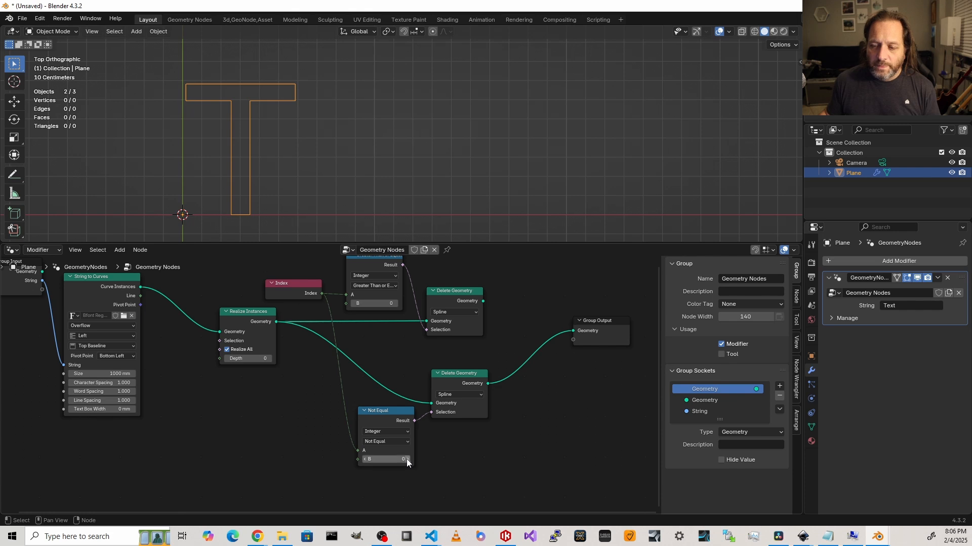
Step: Step B on the Not Equal node up through the spline indices to isolate single splines, and return it to 0
drag(406, 460, 411, 459)
click(364, 459)
click(365, 460)
click(364, 459)
click(364, 460)
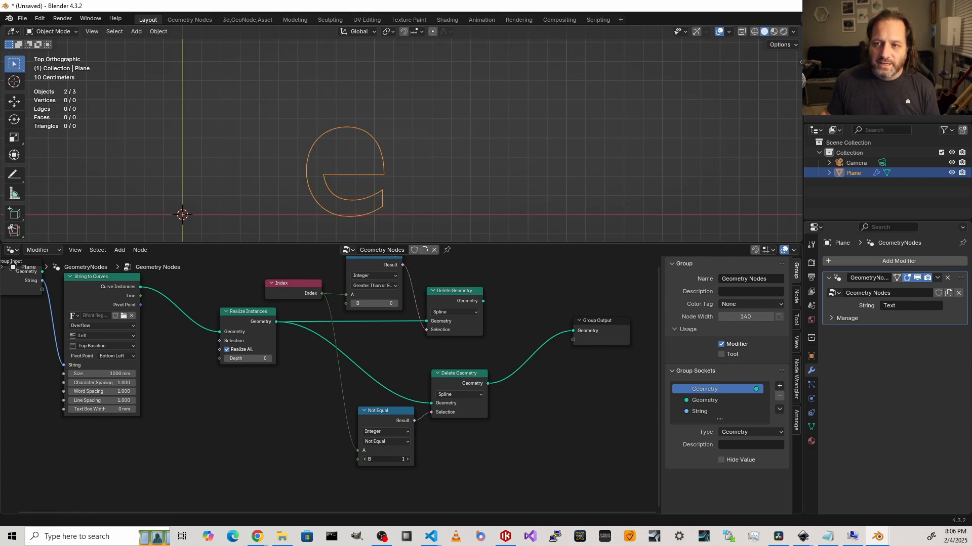
click(365, 459)
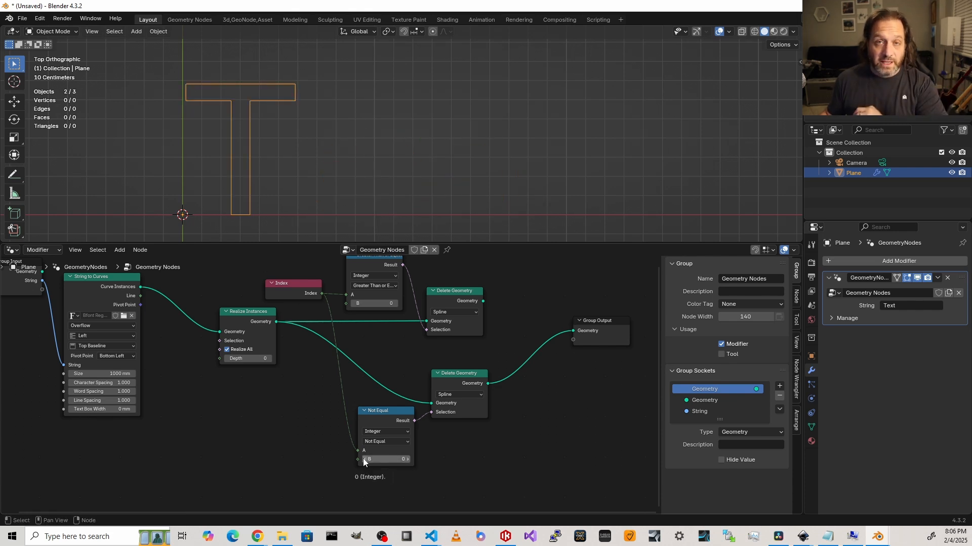
Step: Set B to 2 on both the Greater Than or Equal node and the Not Equal node
click(396, 304)
click(396, 304)
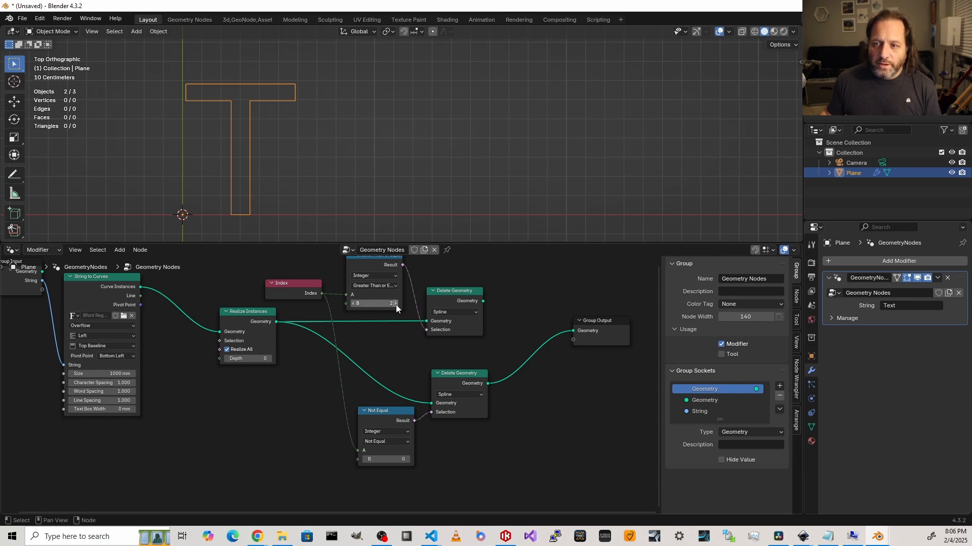
click(407, 459)
click(407, 459)
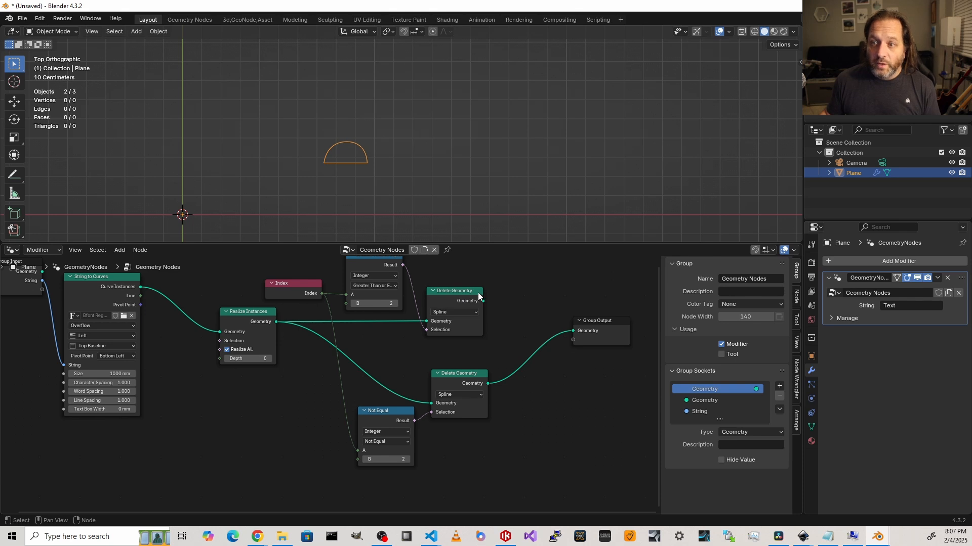
Step: Insert a Join Geometry node before the Group Output and connect the first Delete Geometry node to it as well
key(shift+a)
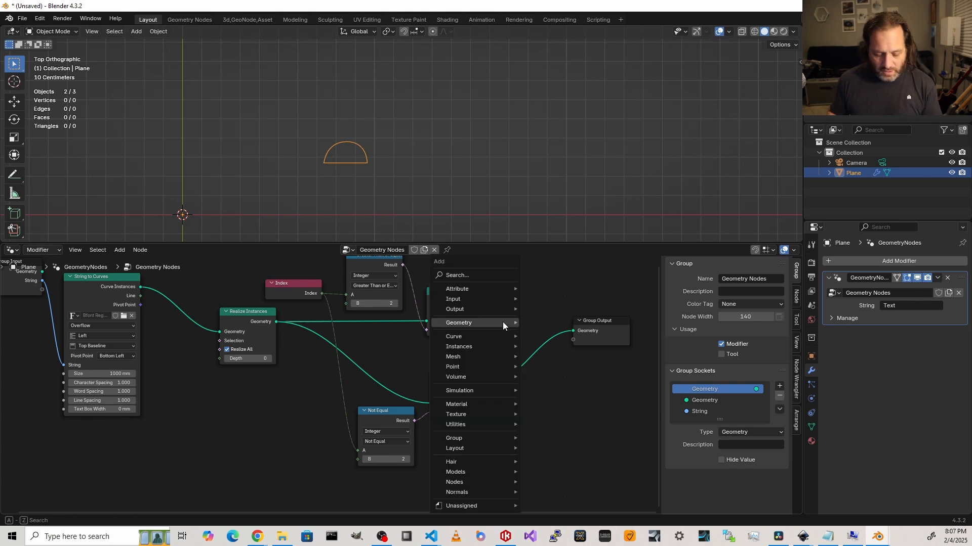
text(join)
key(Return)
click(499, 324)
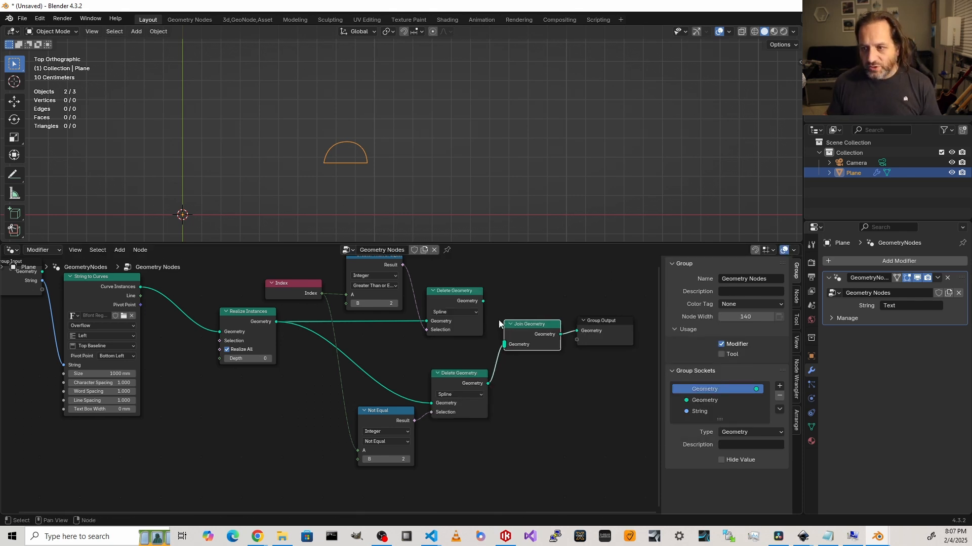
drag(484, 301, 504, 344)
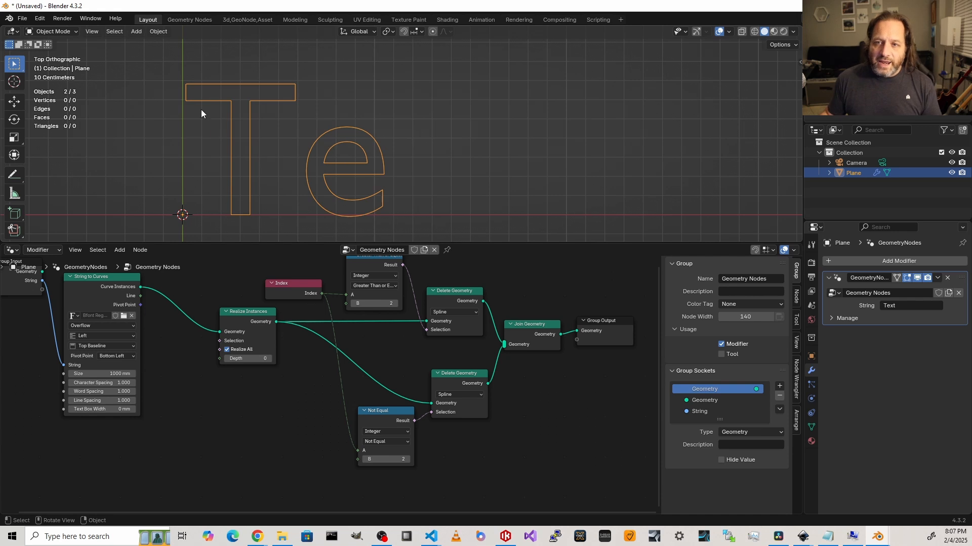
Step: Lower B on both compare nodes to 0, then raise both through 1 back to 2 to watch the splines build up
click(354, 303)
click(362, 460)
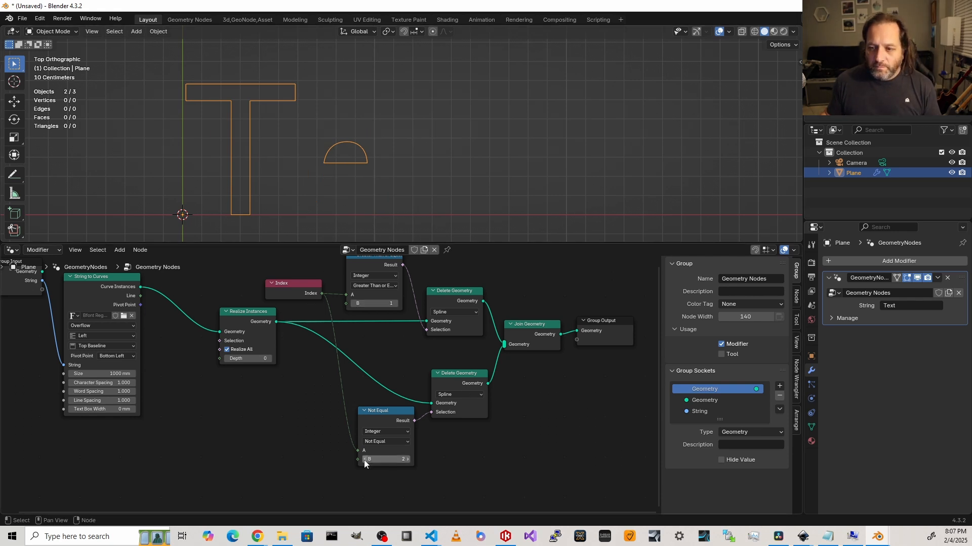
click(354, 303)
click(362, 460)
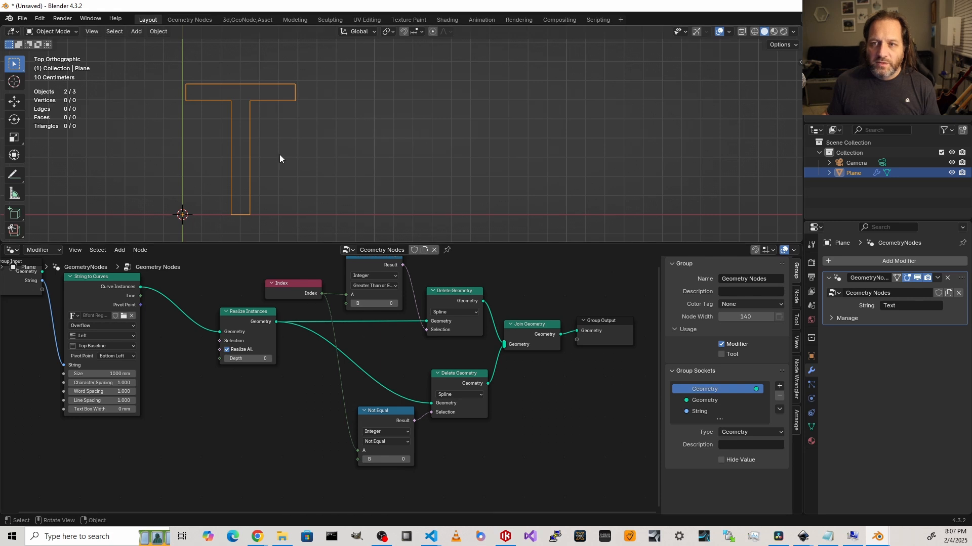
click(394, 303)
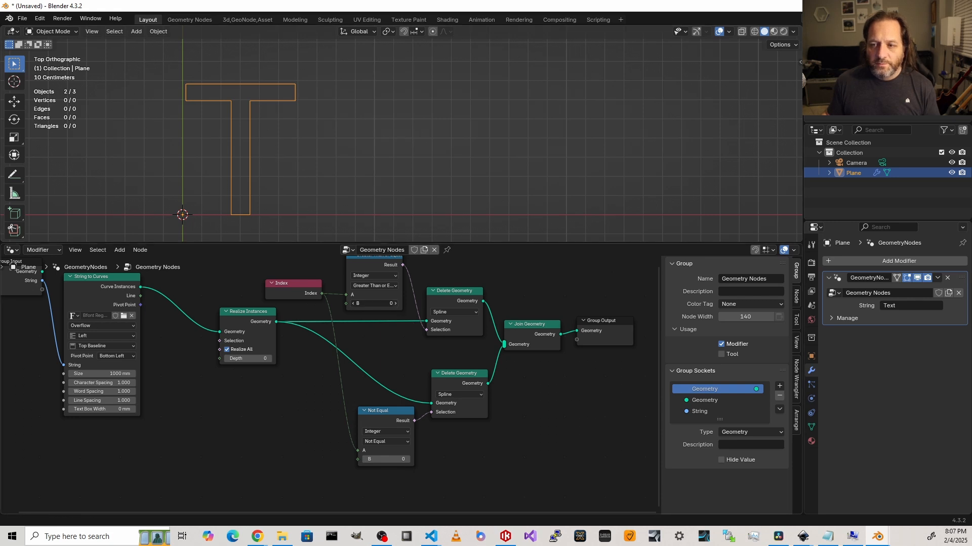
click(409, 460)
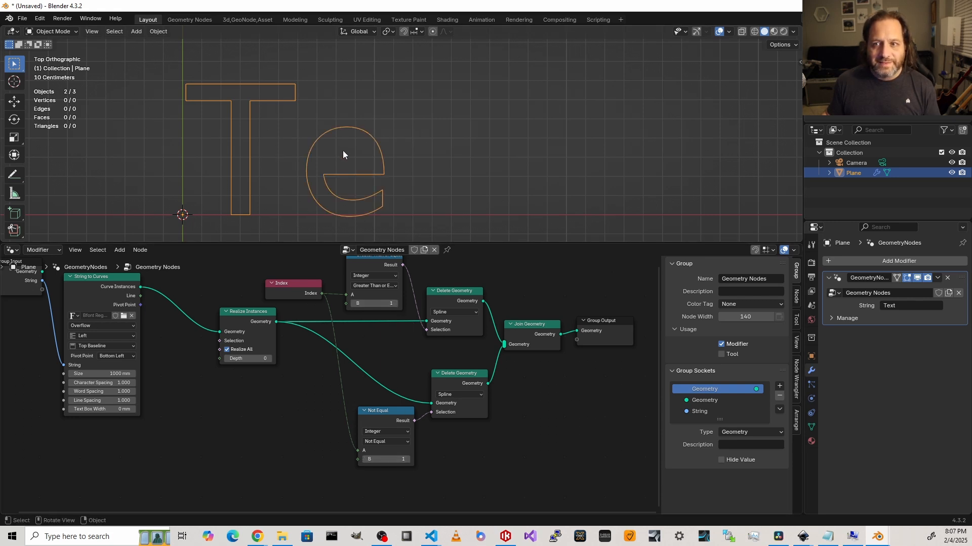
click(395, 303)
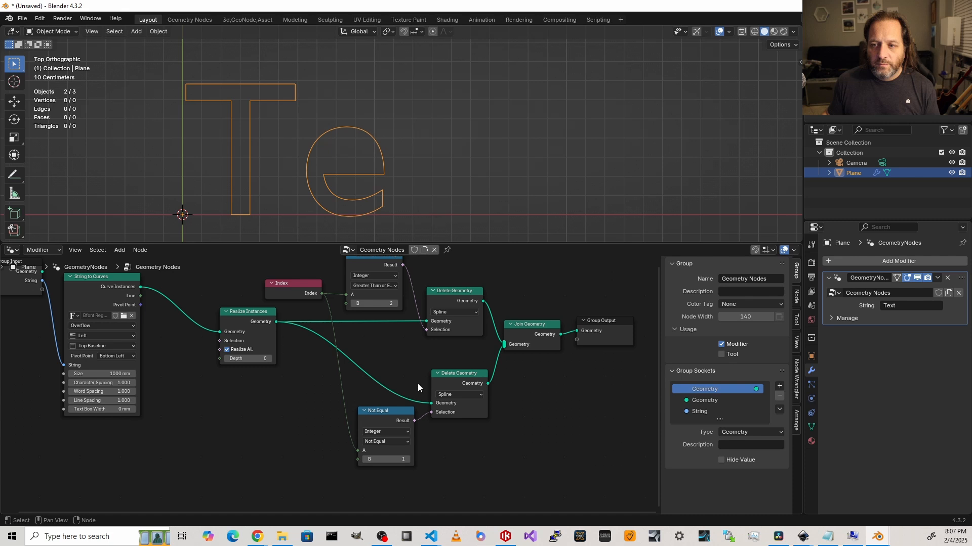
click(408, 460)
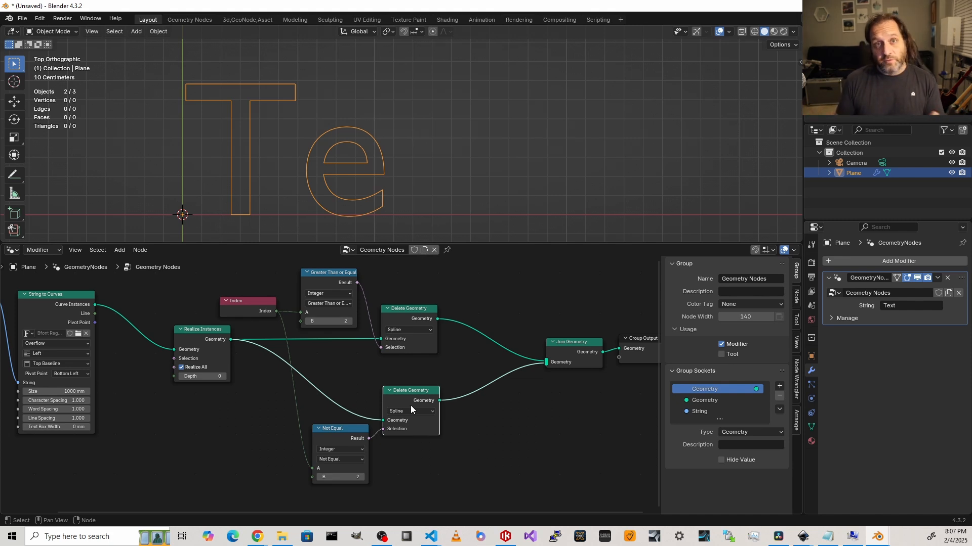
Step: Insert a Trim Curve node between the second Delete Geometry node and the Join Geometry node
click(498, 396)
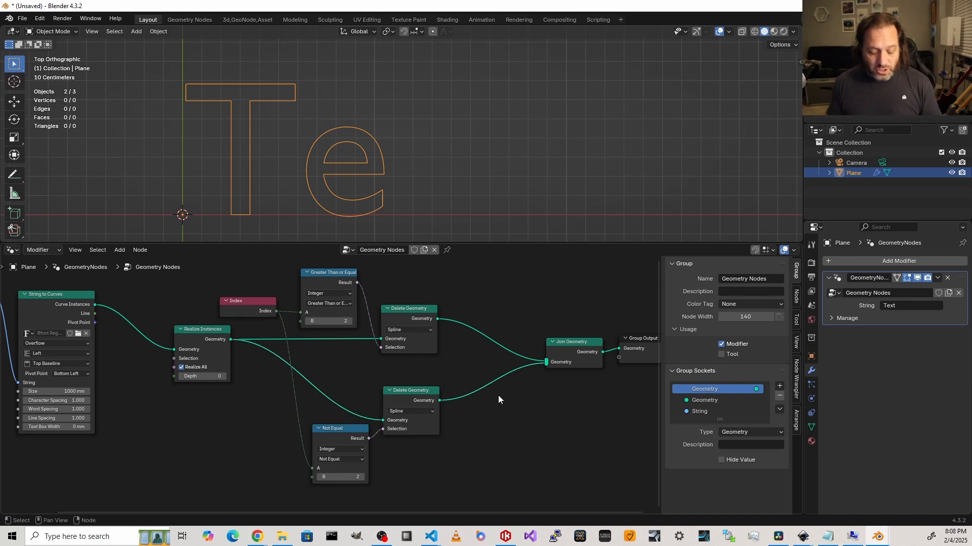
key(shift+a)
mouse_move(498, 398)
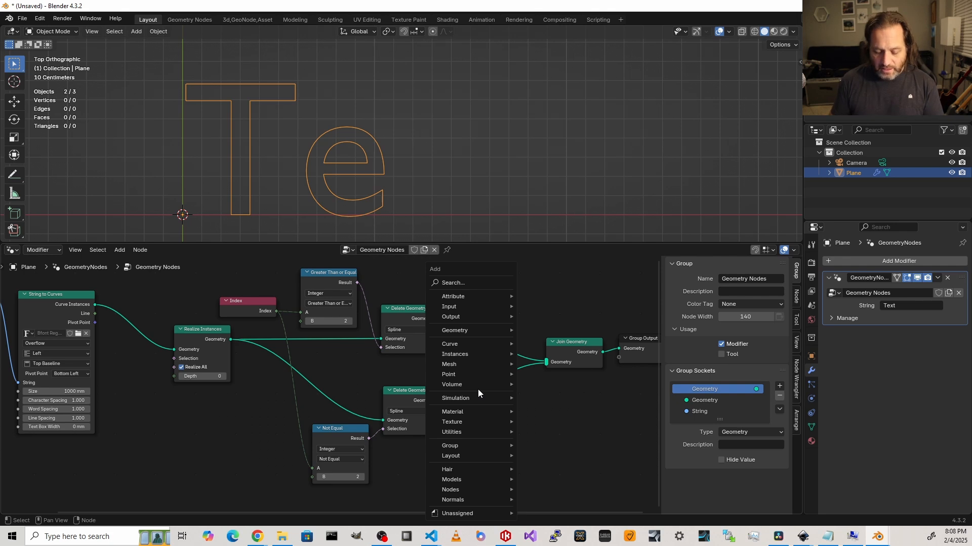
text(trim)
key(Return)
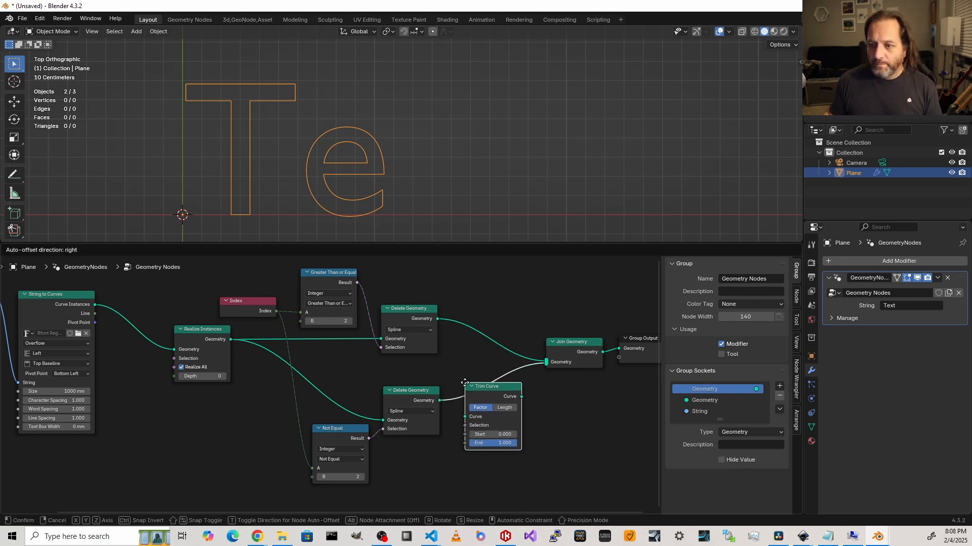
click(468, 422)
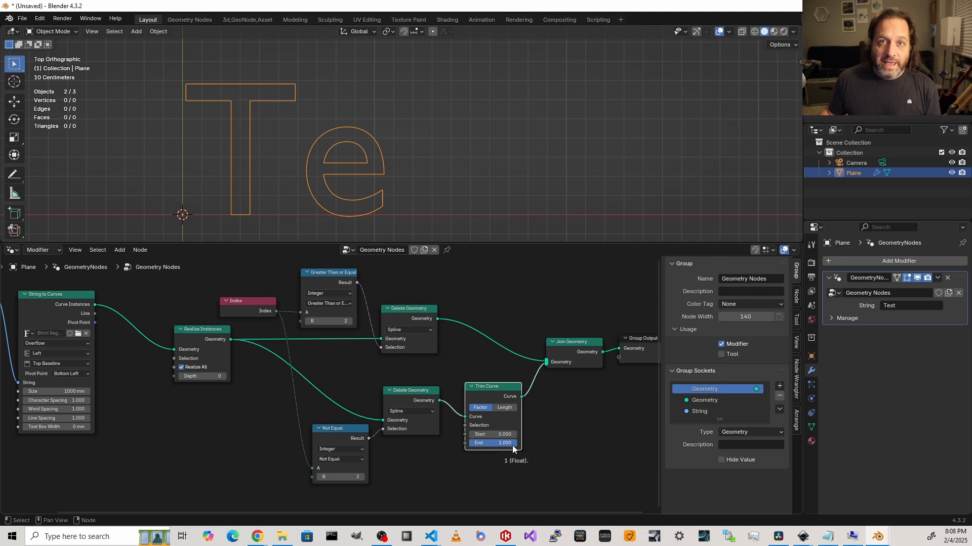
mouse_move(513, 449)
mouse_down()
mouse_move(468, 445)
mouse_move(517, 445)
mouse_up()
Step: Set B to 0 on both compare nodes and try the Trim Curve's End at 0 before returning it to 1
drag(334, 428, 328, 406)
click(305, 321)
click(306, 321)
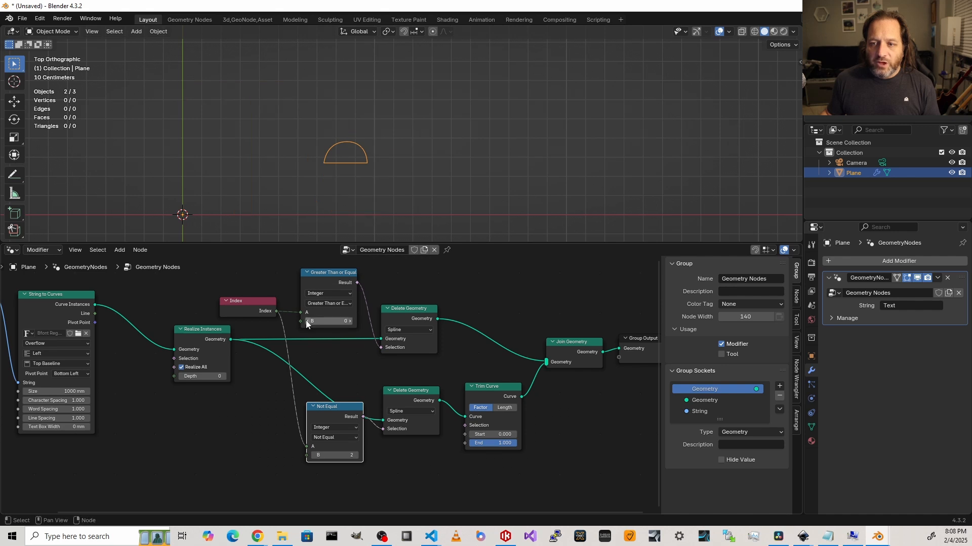
click(313, 455)
click(314, 455)
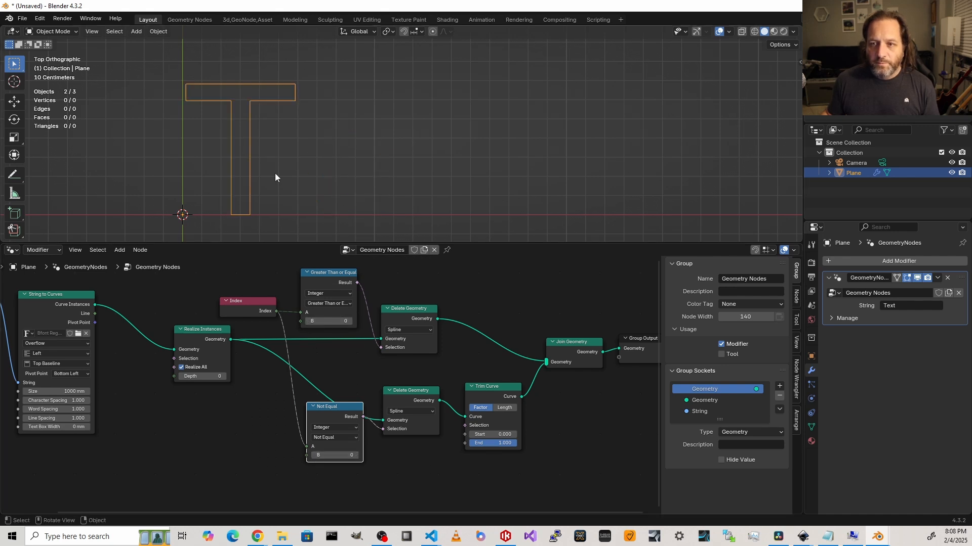
drag(503, 444, 470, 444)
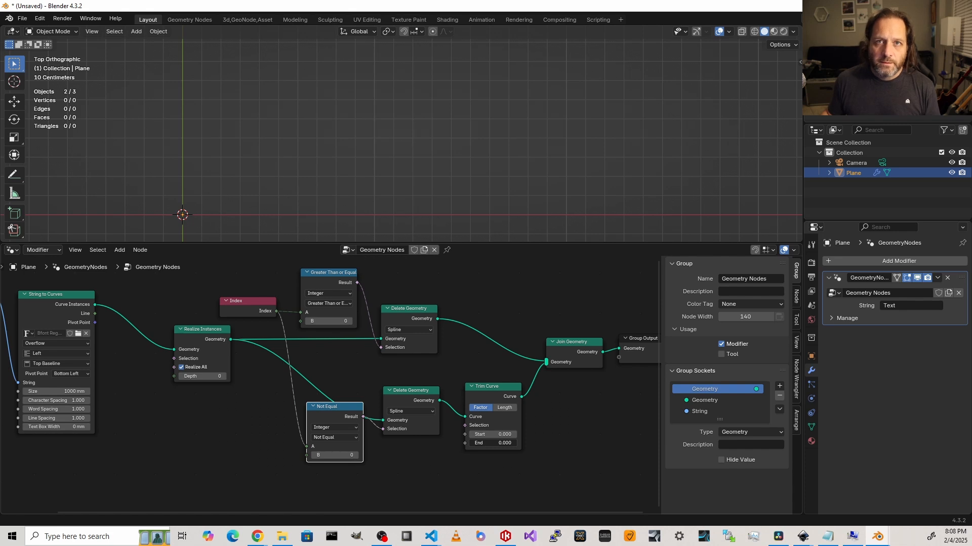
drag(472, 444, 517, 443)
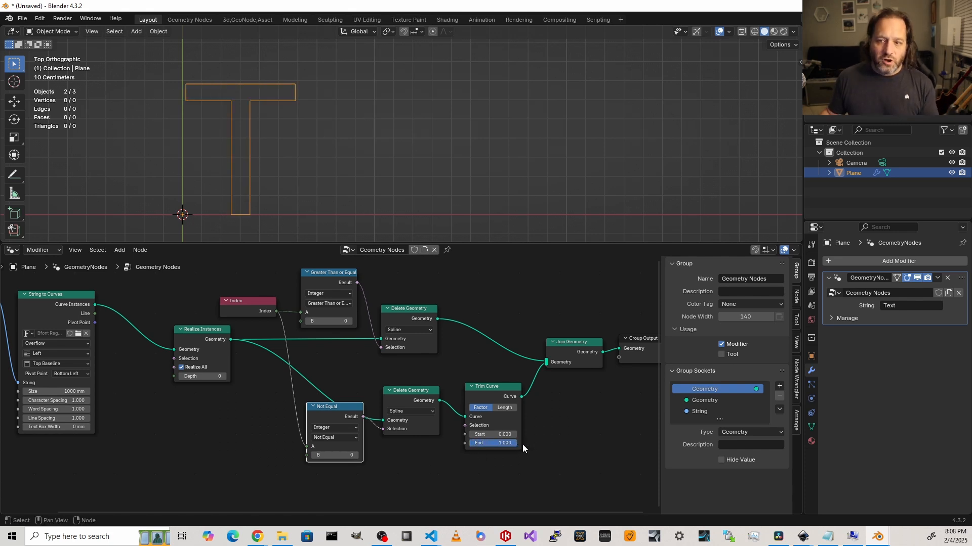
Step: Set B to 1 on both compare nodes and test trimming the second spline with End at 0, returning it to 1
click(352, 321)
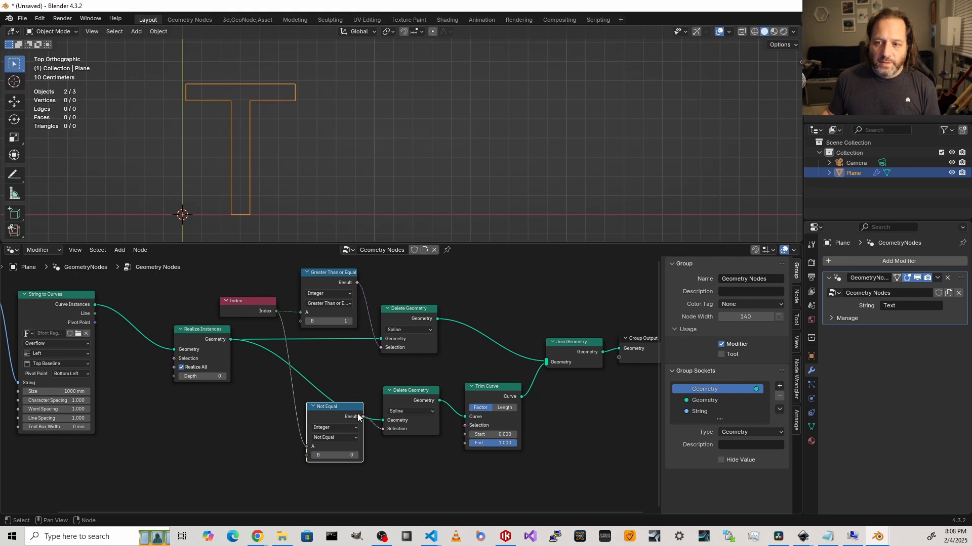
click(356, 458)
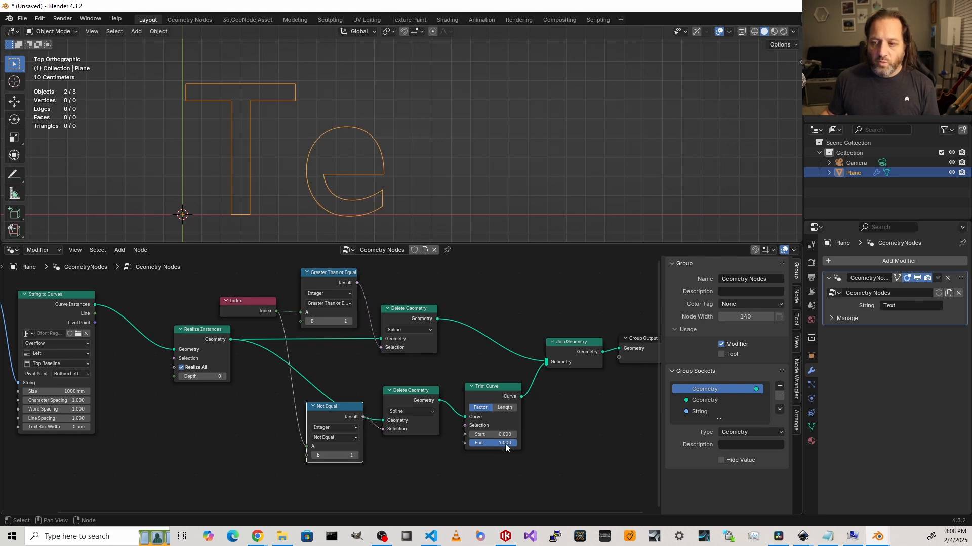
drag(505, 444, 477, 445)
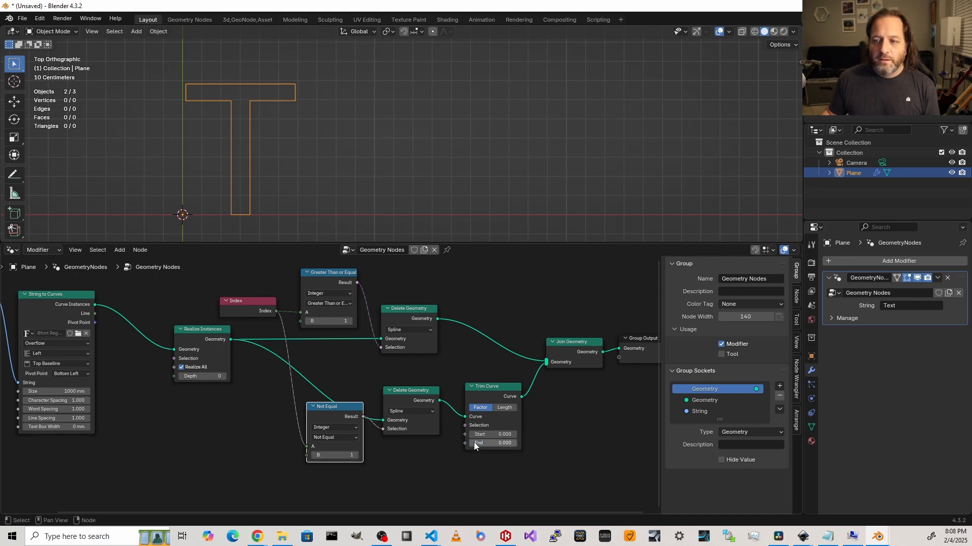
drag(475, 445, 518, 443)
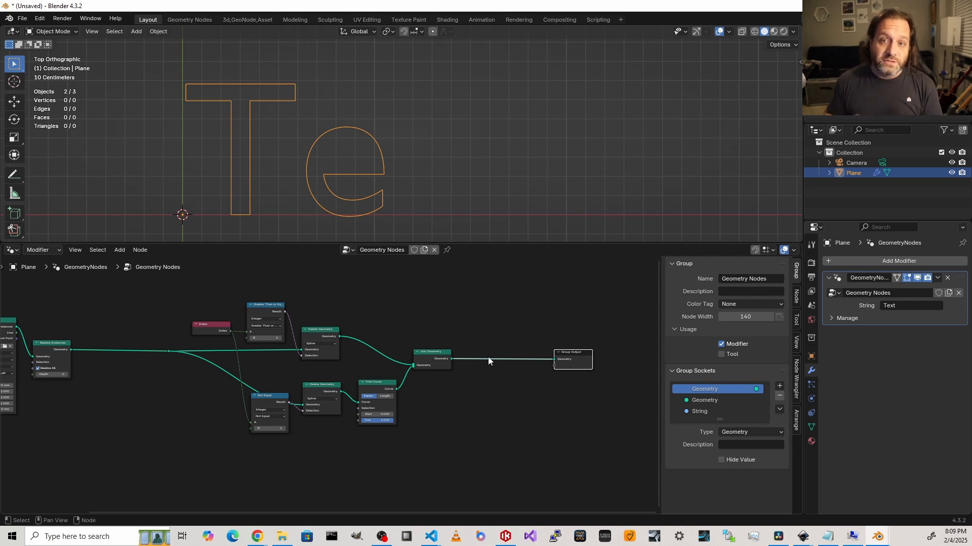
Step: Group the Index, compare, Delete Geometry, Trim Curve and Join Geometry nodes into a node group
drag(159, 287, 457, 469)
key(ctrl+g)
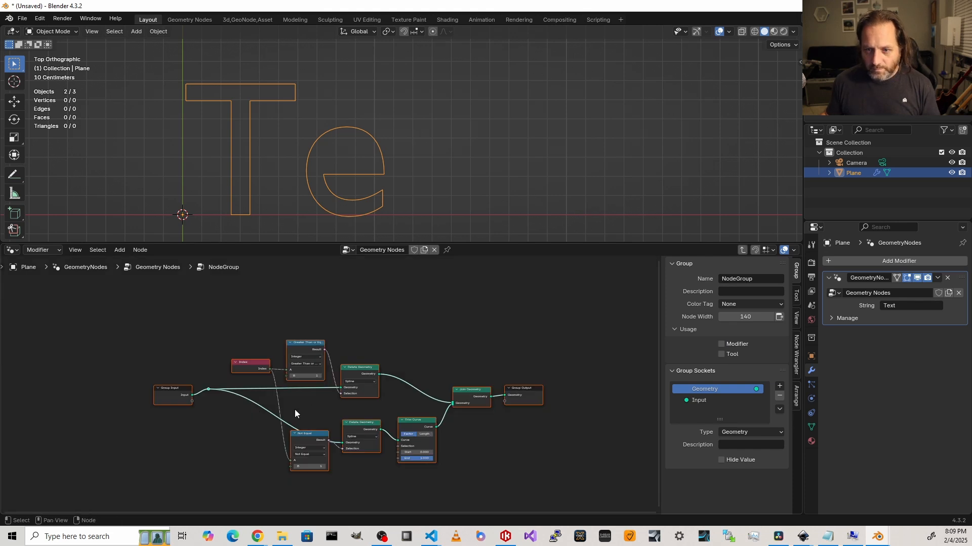
Step: Expose B as one group input driving both compare nodes, and expose the Trim Curve's End as another group input
scroll(295, 414, up, 2)
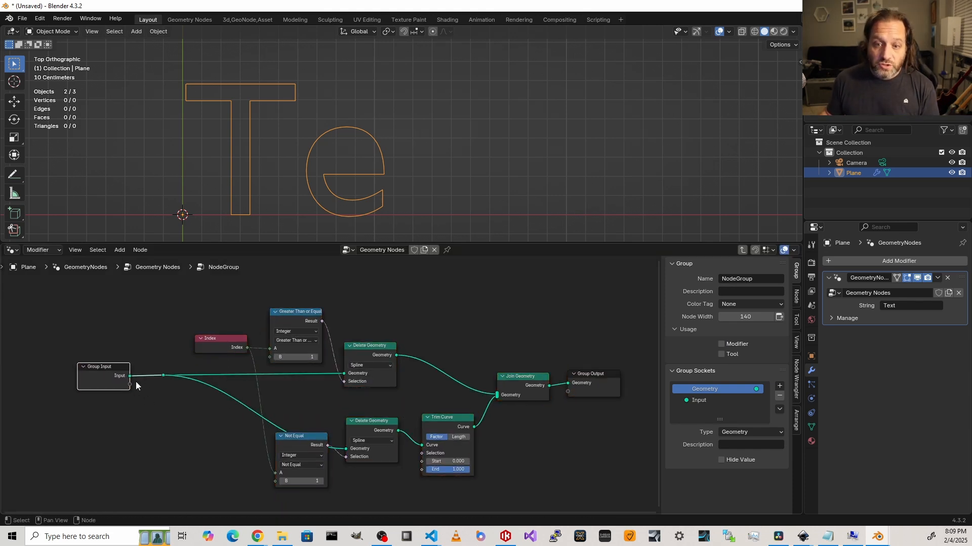
drag(130, 384, 252, 371)
drag(130, 385, 275, 481)
drag(130, 393, 420, 471)
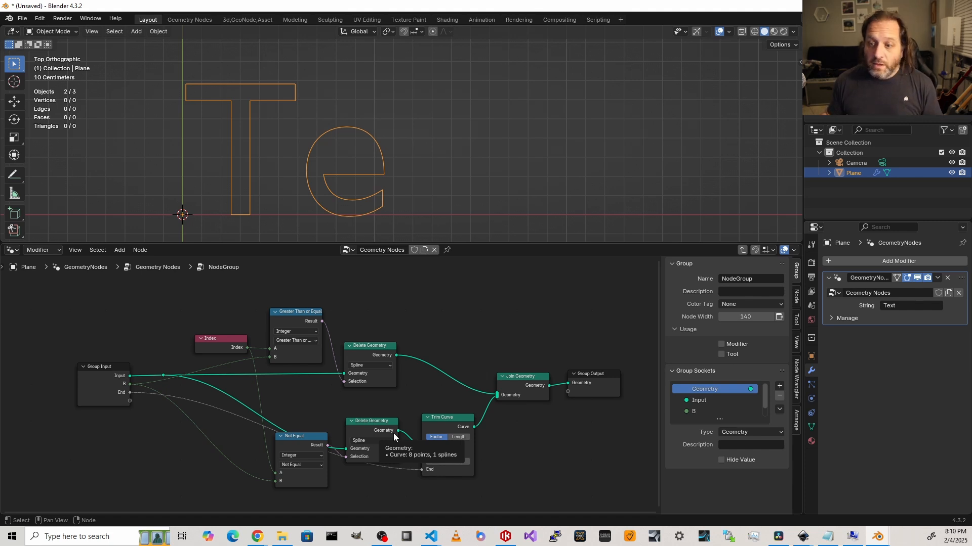
Step: Automatically arrange all the nodes inside the node group
click(812, 427)
click(796, 420)
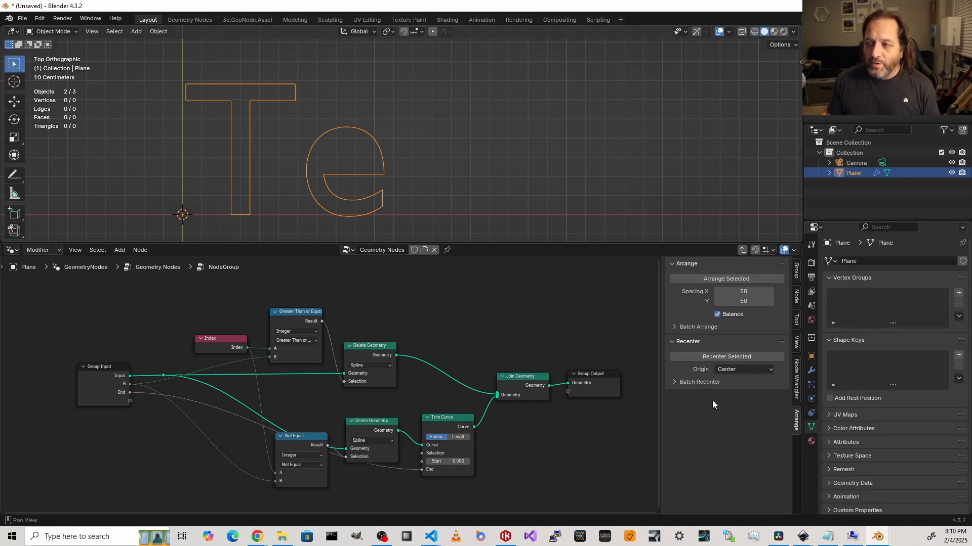
key(a)
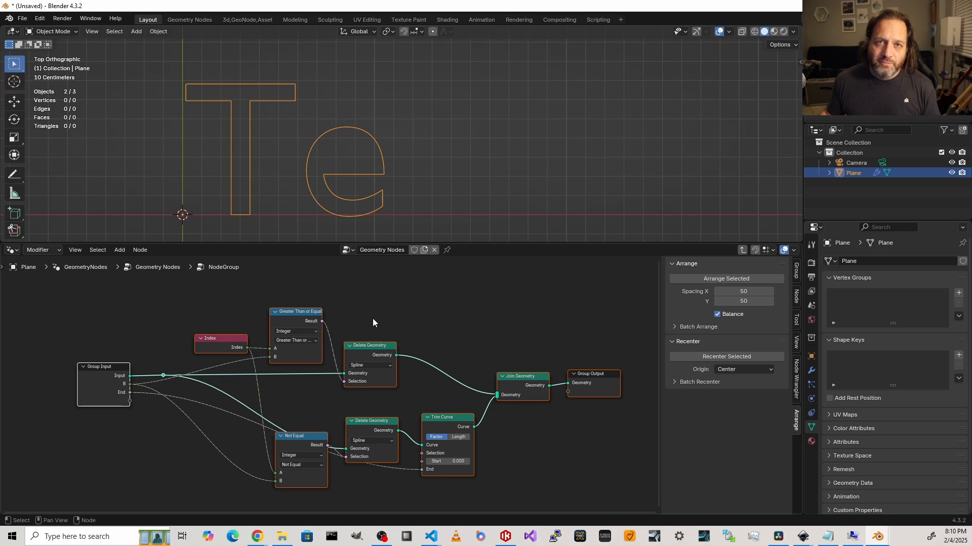
click(696, 279)
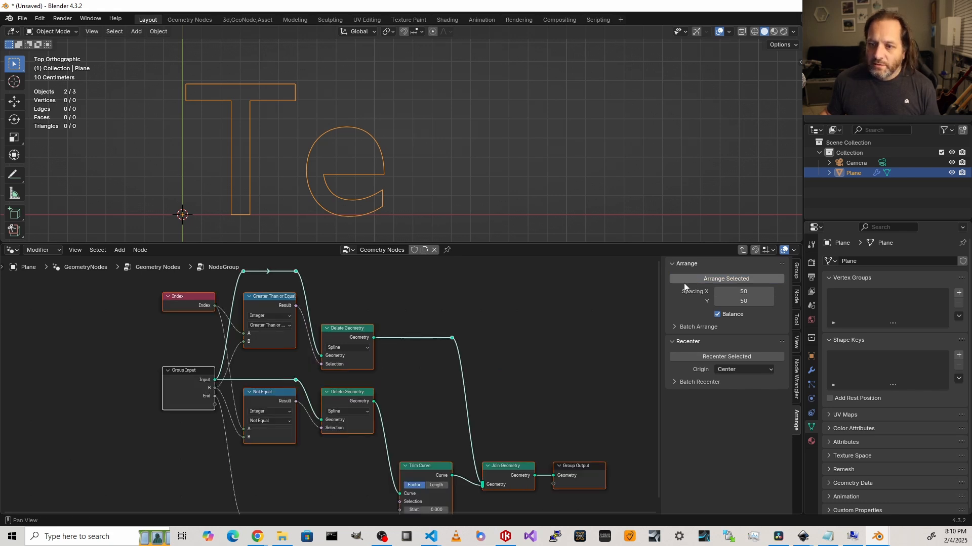
Step: Move the Group Input node further away from the compare nodes to make room between them
key(Home)
middle_drag(421, 369, 383, 348)
key(g)
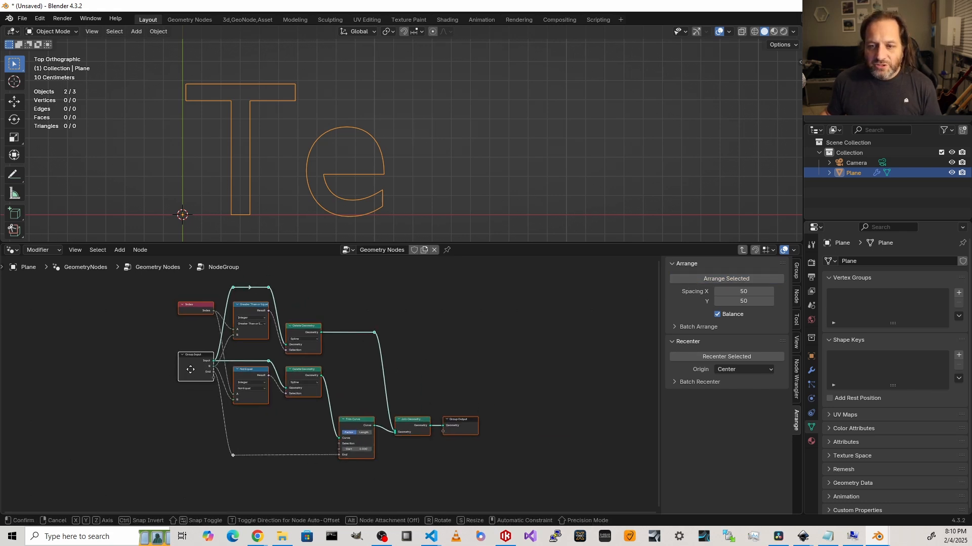
key(x)
click(246, 363)
scroll(208, 360, up, 4)
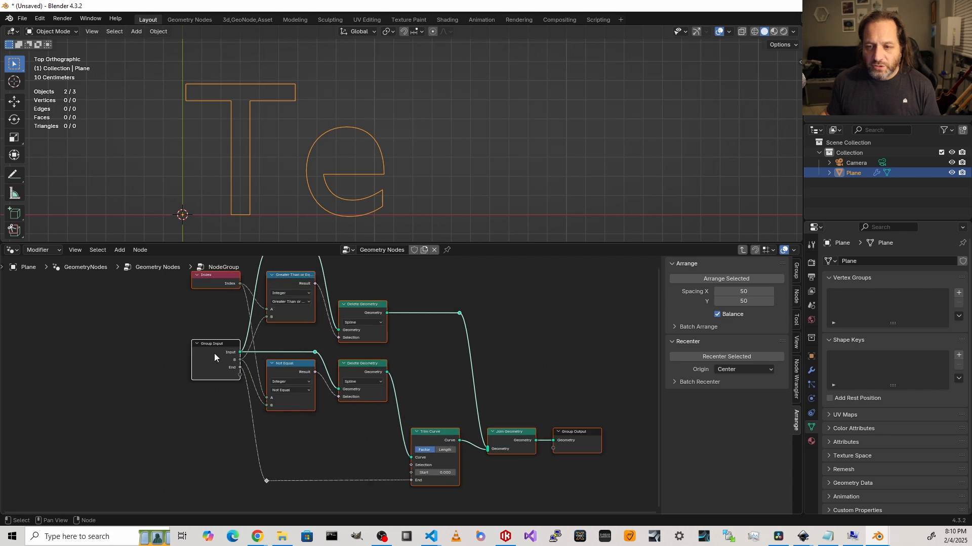
middle_drag(214, 353, 204, 385)
key(alt+a)
drag(199, 374, 113, 374)
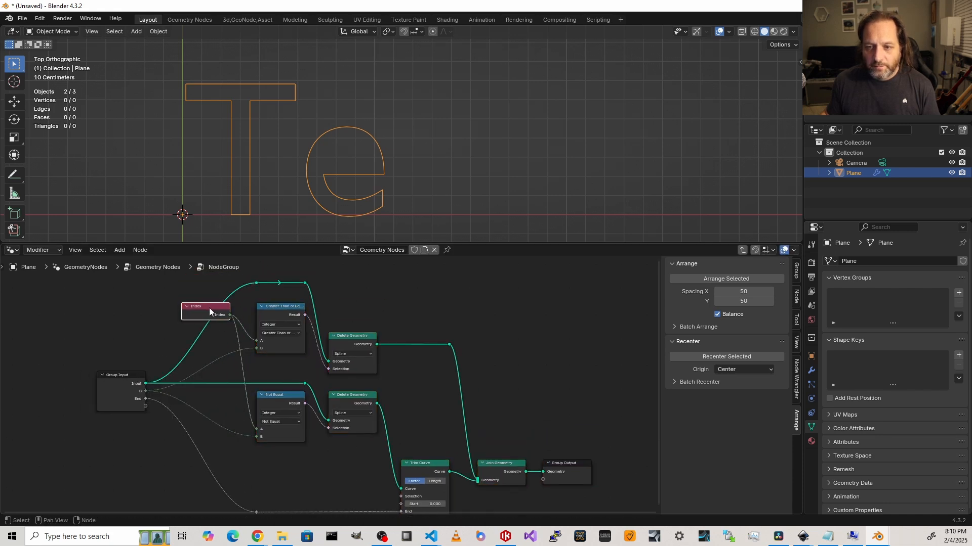
Step: Place the Index node between Group Input and the two compare nodes, with the Group Input links routed around it through reroutes
drag(205, 307, 233, 365)
key(s)
click(168, 274)
drag(234, 370, 217, 375)
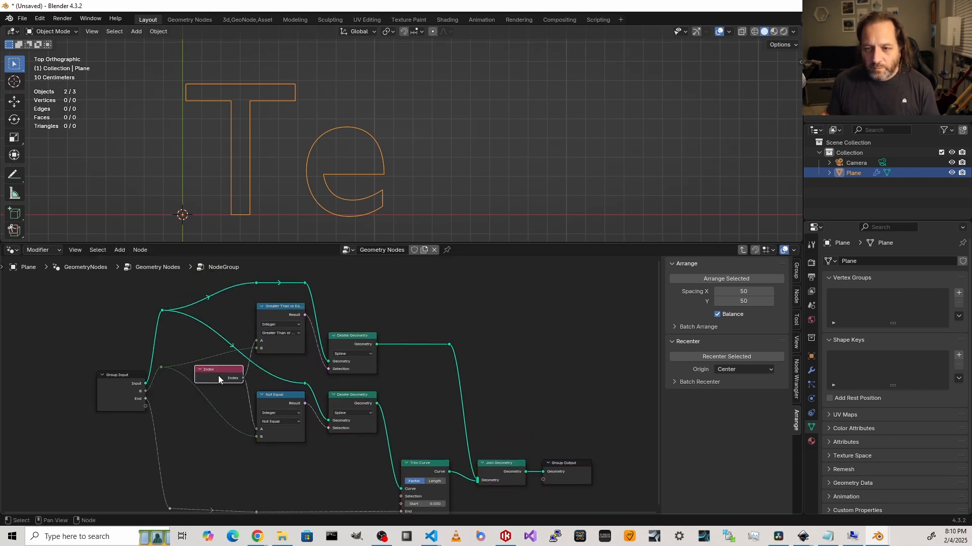
Step: Move the Join Geometry and Group Output nodes up to sit level between the two geometry branches
middle_drag(305, 459, 241, 424)
scroll(241, 424, down, 3)
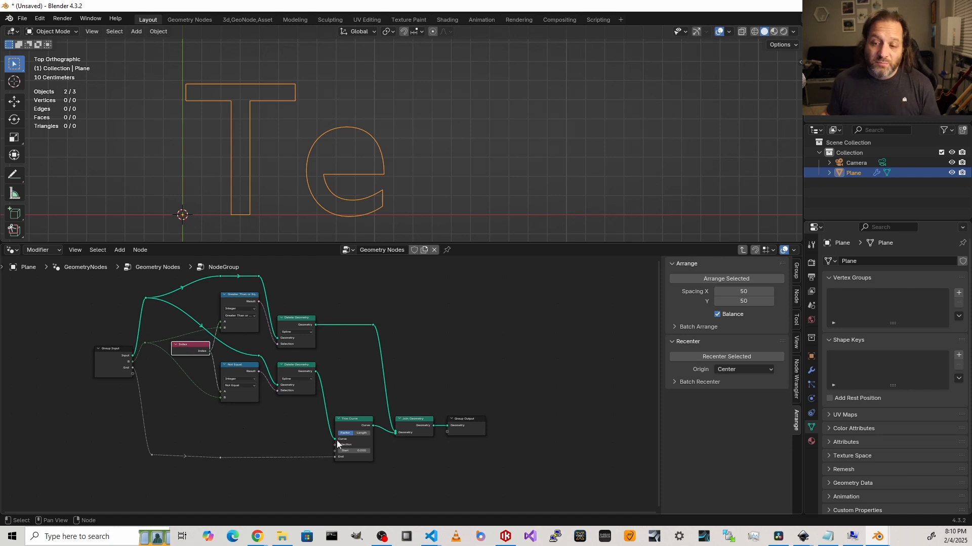
drag(522, 456, 395, 389)
key(g)
click(394, 328)
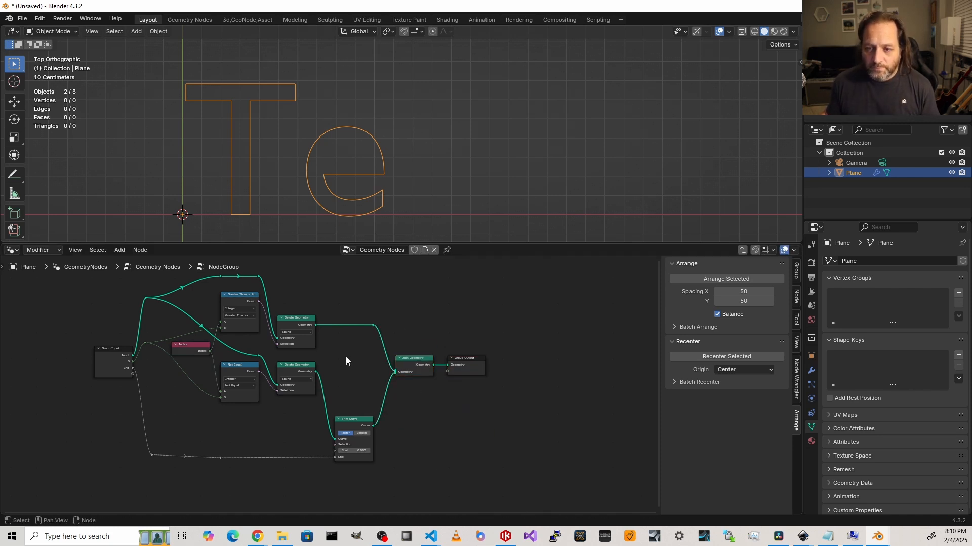
Step: Rename the node group as Draw Curves
click(796, 271)
click(753, 278)
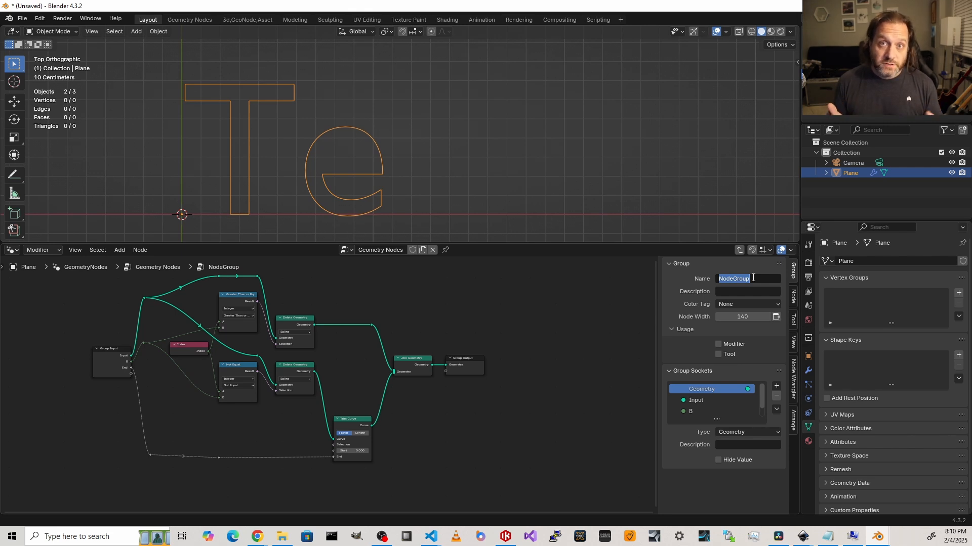
text(Draw Curves)
key(Return)
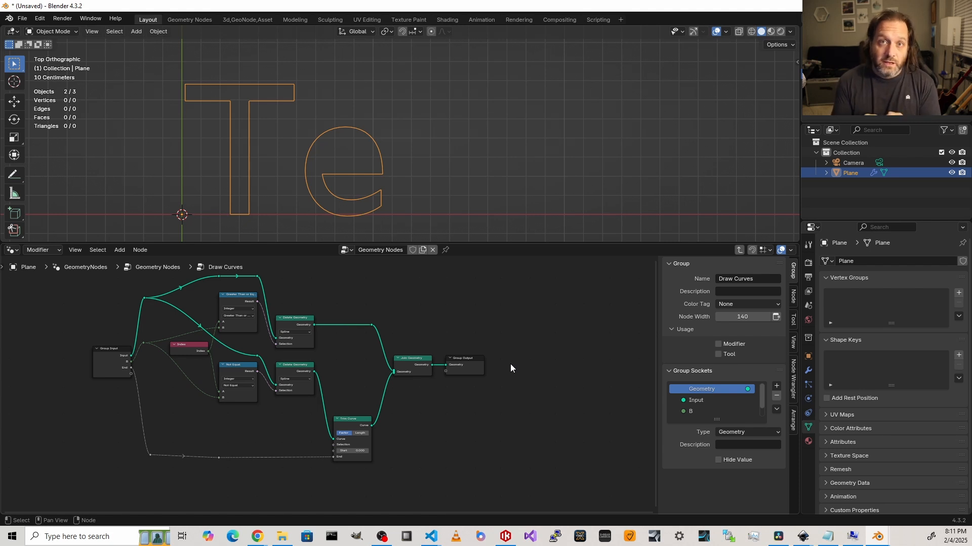
Step: Return to the parent node tree and spread the other nodes horizontally away from both sides of Draw Curves
click(739, 249)
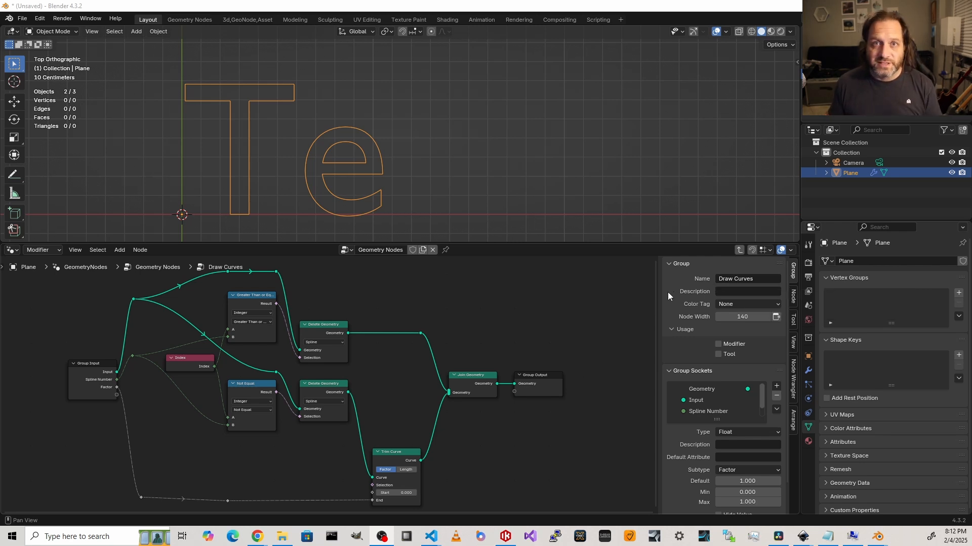
key(Tab)
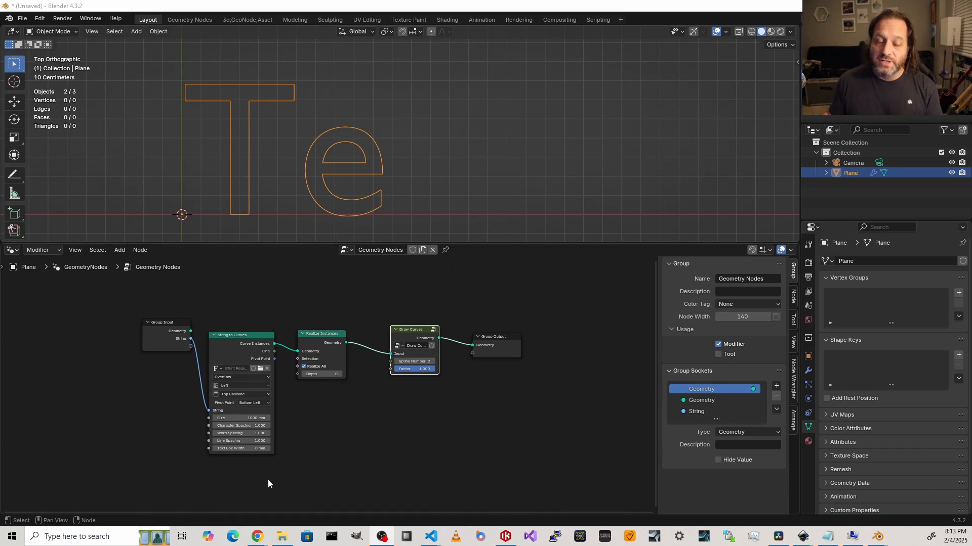
drag(363, 466, 158, 324)
key(g)
key(x)
click(398, 408)
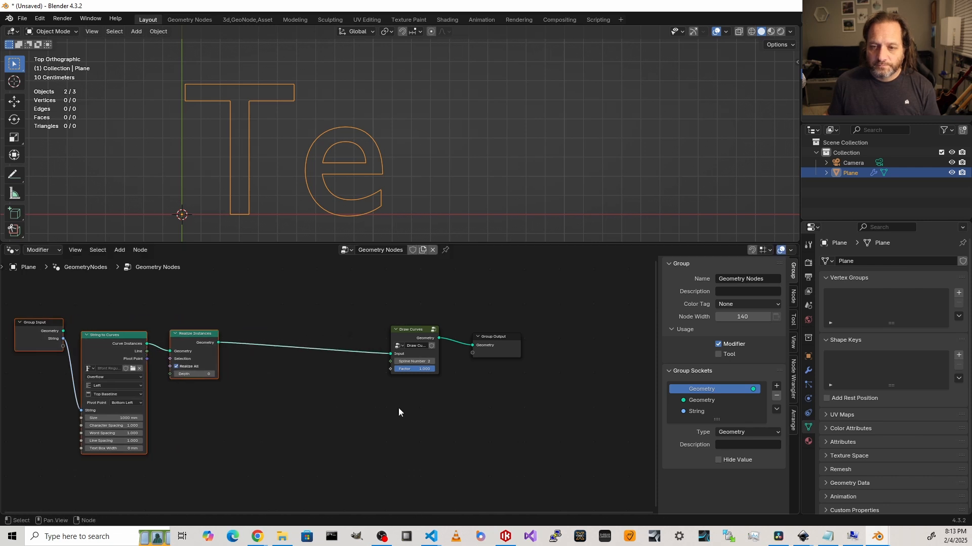
click(478, 337)
key(g)
key(x)
click(593, 334)
Step: Add a simulation zone below Draw Curves and wire its geometry between Realize Instances and Group Output
middle_drag(468, 408, 397, 420)
scroll(338, 400, up, 7)
key(shift+a)
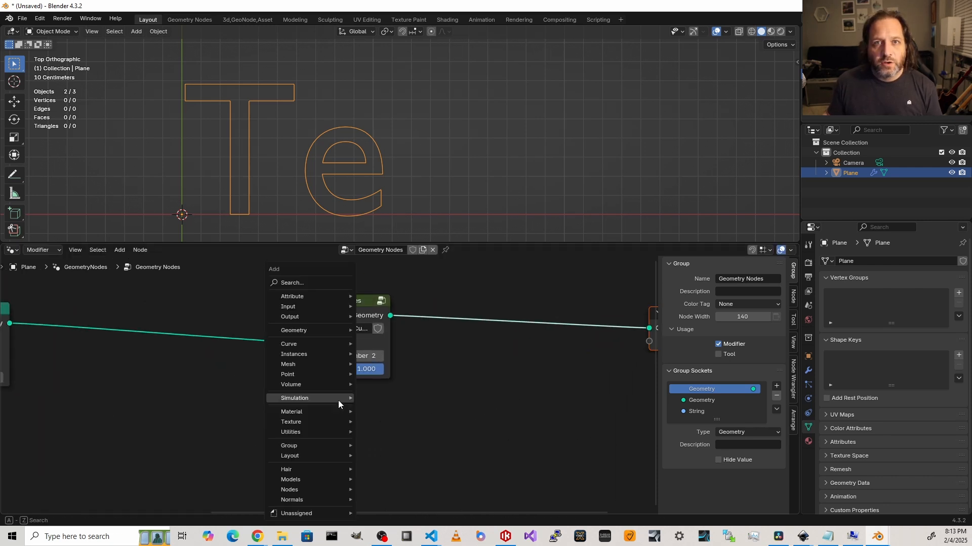
mouse_move(338, 399)
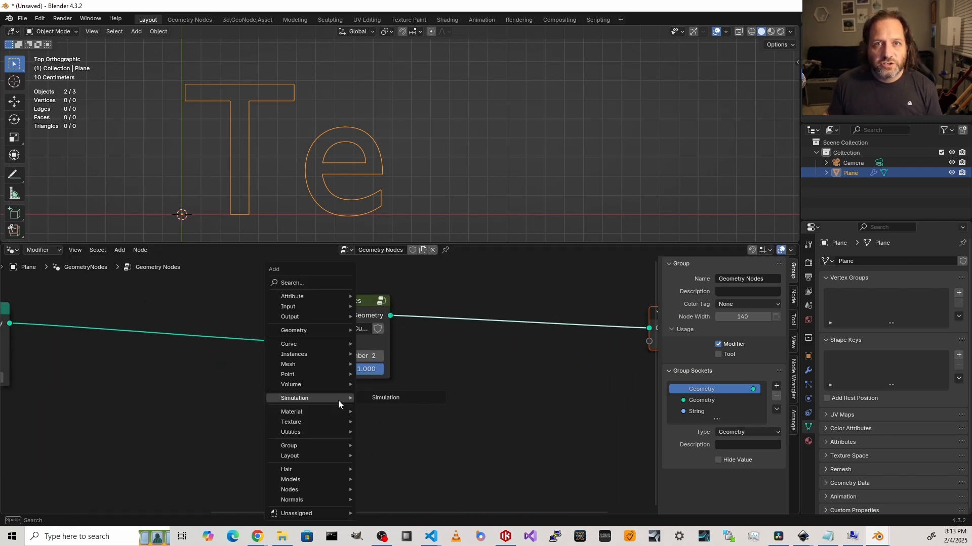
click(411, 399)
click(311, 389)
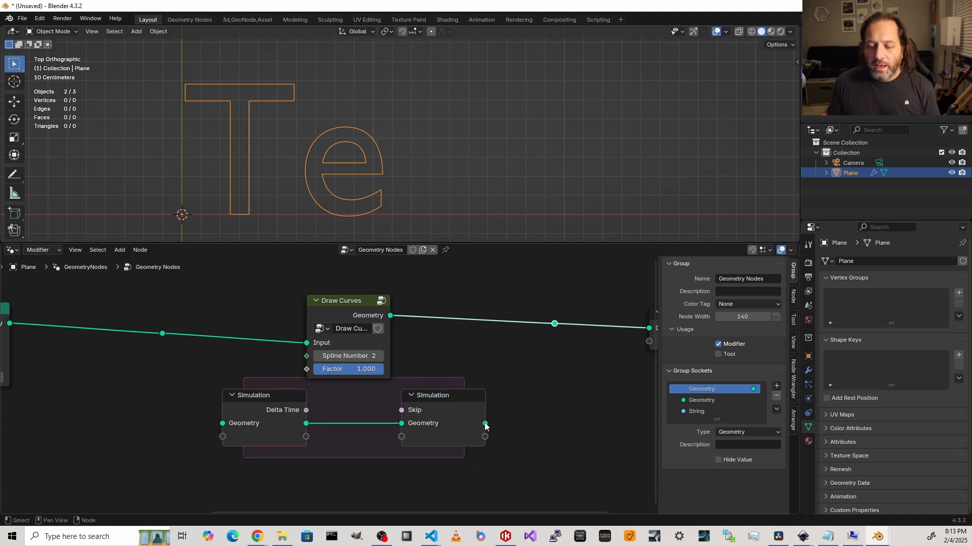
drag(162, 333, 222, 423)
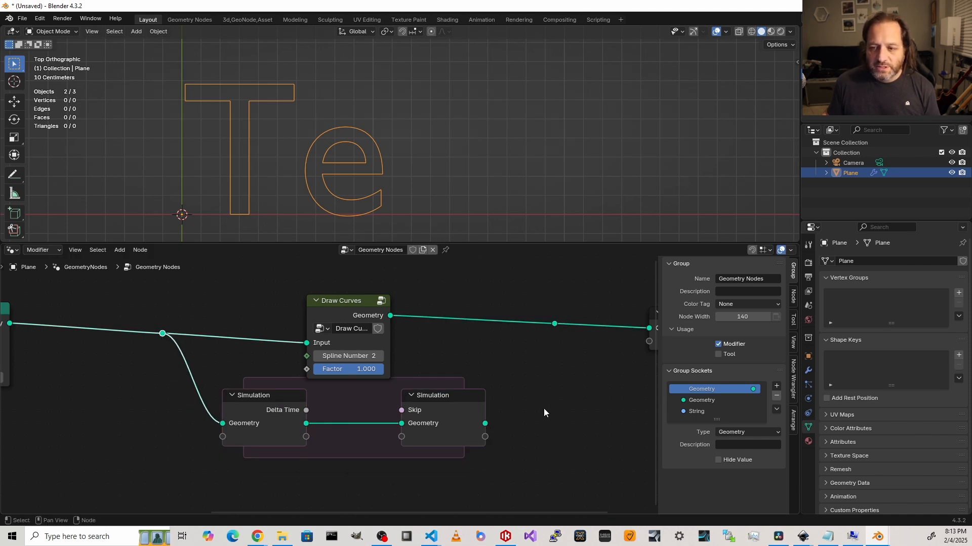
drag(484, 424, 555, 324)
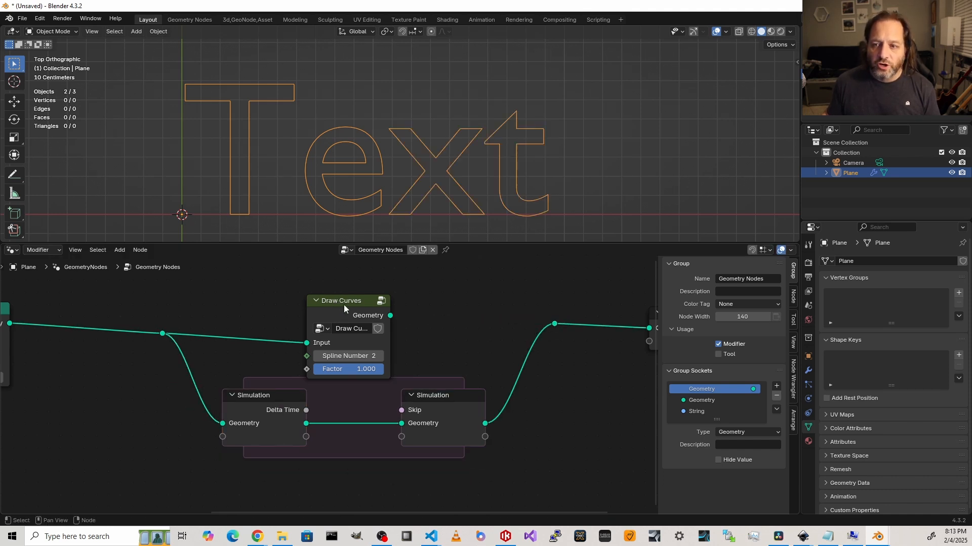
Step: Insert Draw Curves into the simulation zone's geometry link and move the zone's nodes up in line with the main chain
mouse_move(345, 302)
mouse_down()
mouse_move(347, 378)
mouse_move(373, 395)
mouse_up()
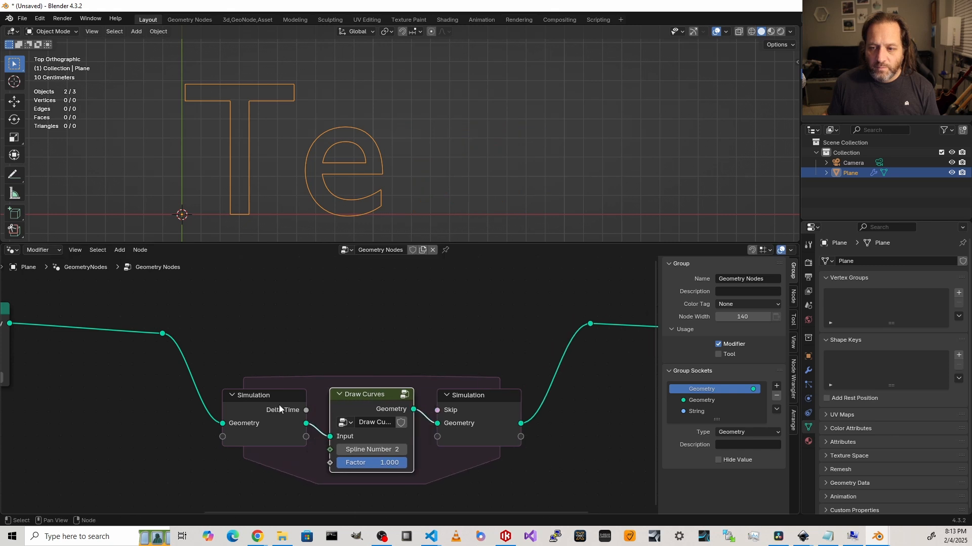
drag(278, 403, 256, 304)
drag(478, 396, 514, 309)
drag(369, 402, 373, 311)
drag(516, 309, 531, 309)
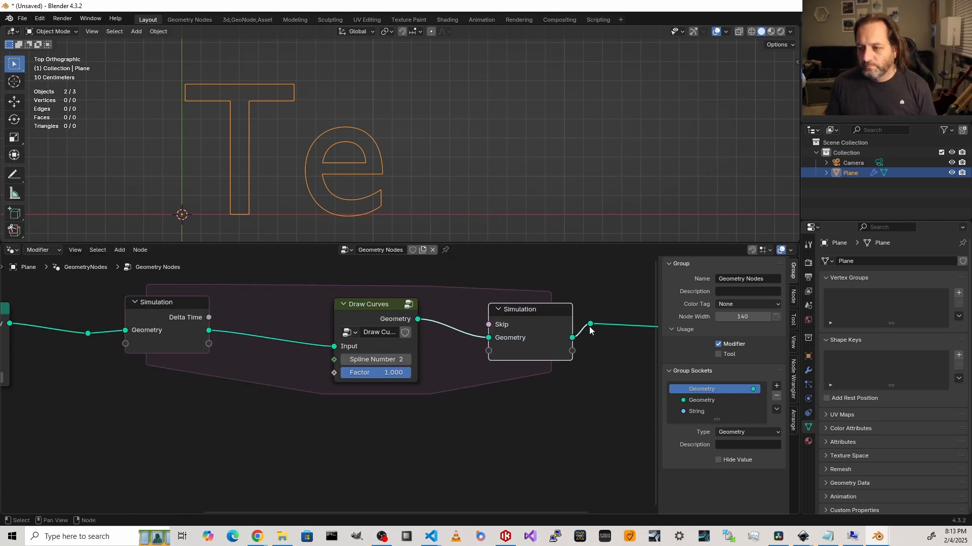
Step: Remove the reroute before Group Output and widen the simulation zone around Draw Curves
click(589, 324)
key(x)
scroll(589, 326, down, 4)
drag(457, 349, 539, 342)
drag(424, 330, 485, 326)
scroll(263, 362, up, 4)
drag(138, 321, 84, 319)
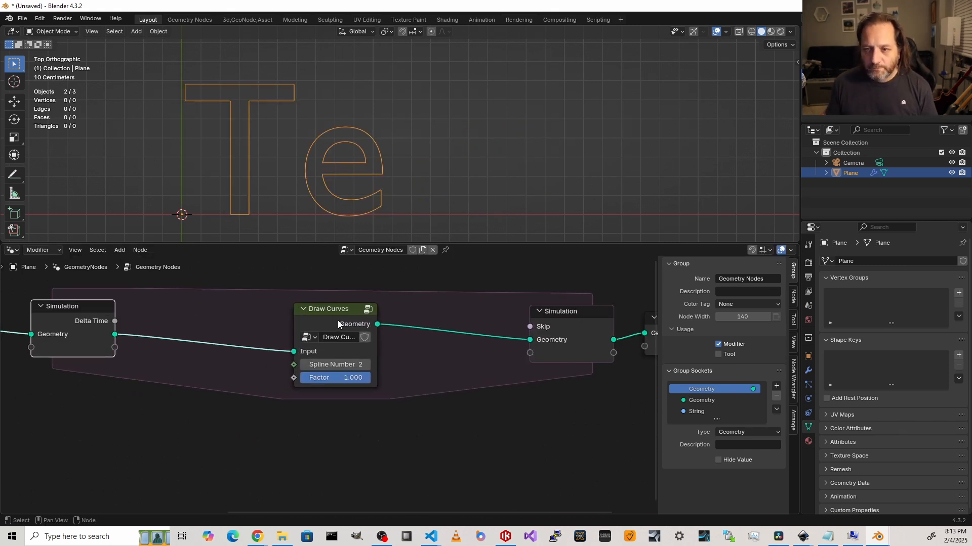
drag(567, 311, 577, 300)
Step: Set the Spline Number on Draw Curves to 0
click(303, 367)
click(303, 366)
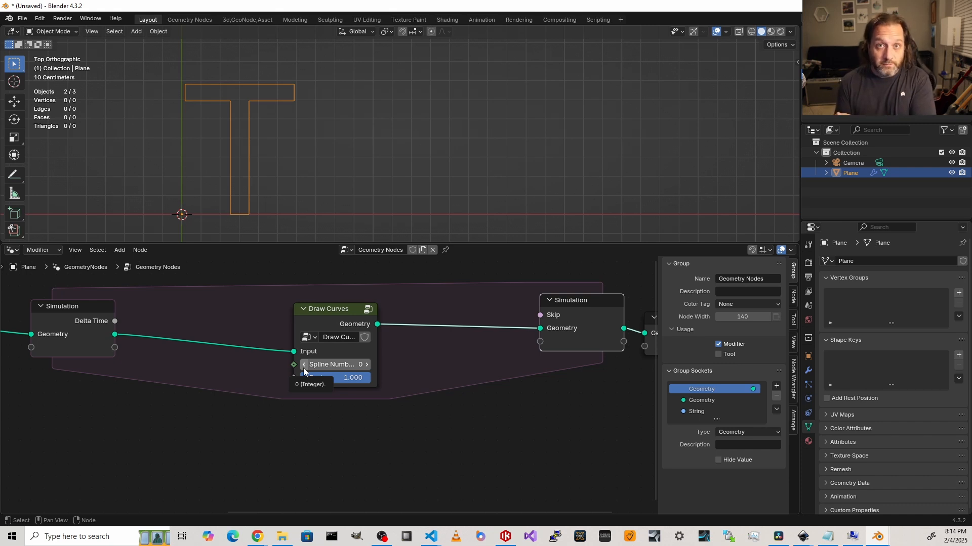
Step: Add a Value node, connect it as a new simulation state input, and link that Value through to the simulation output
middle_drag(101, 336, 267, 371)
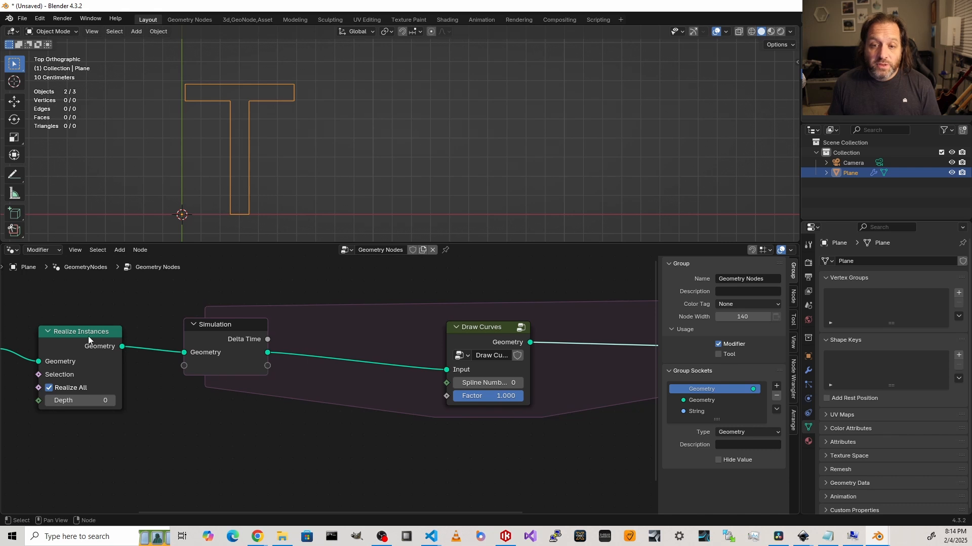
drag(89, 336, 53, 339)
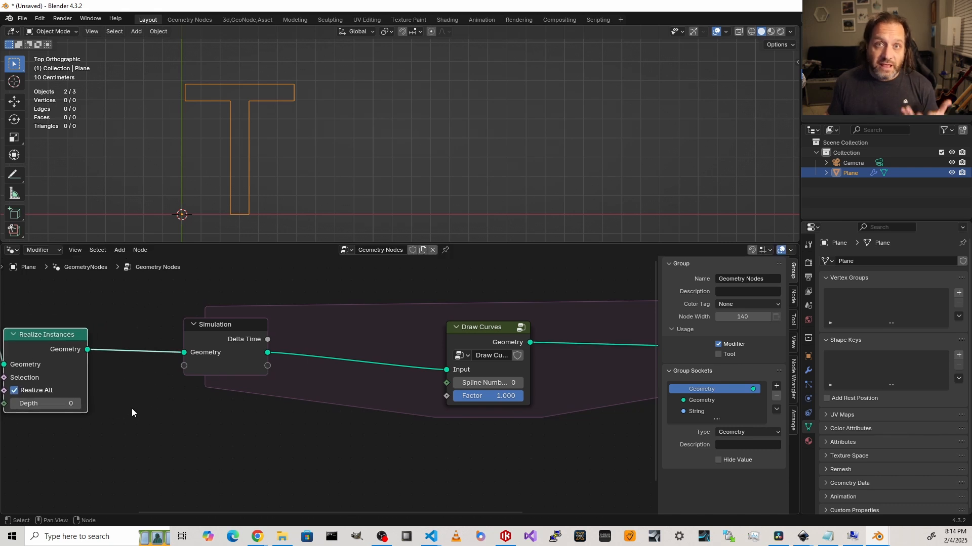
key(shift+a)
click(157, 479)
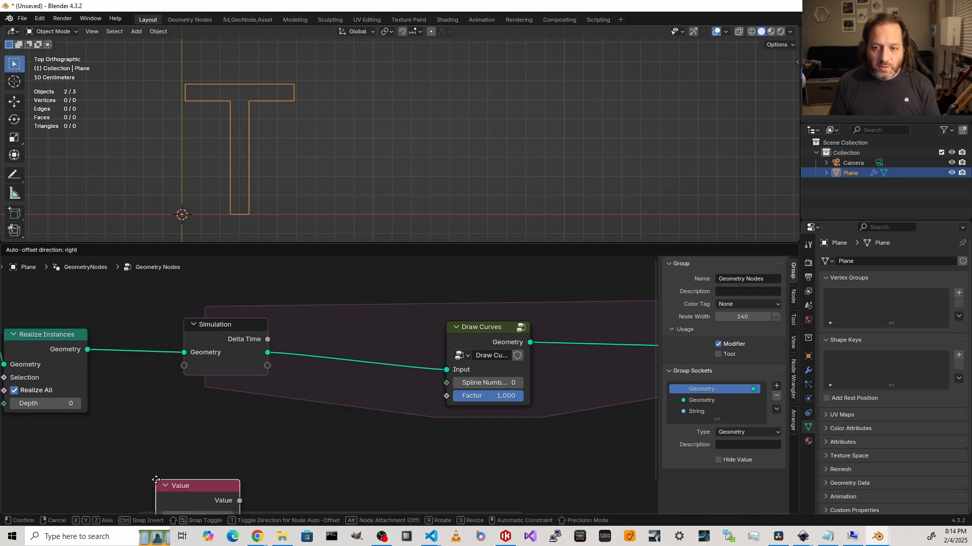
click(63, 432)
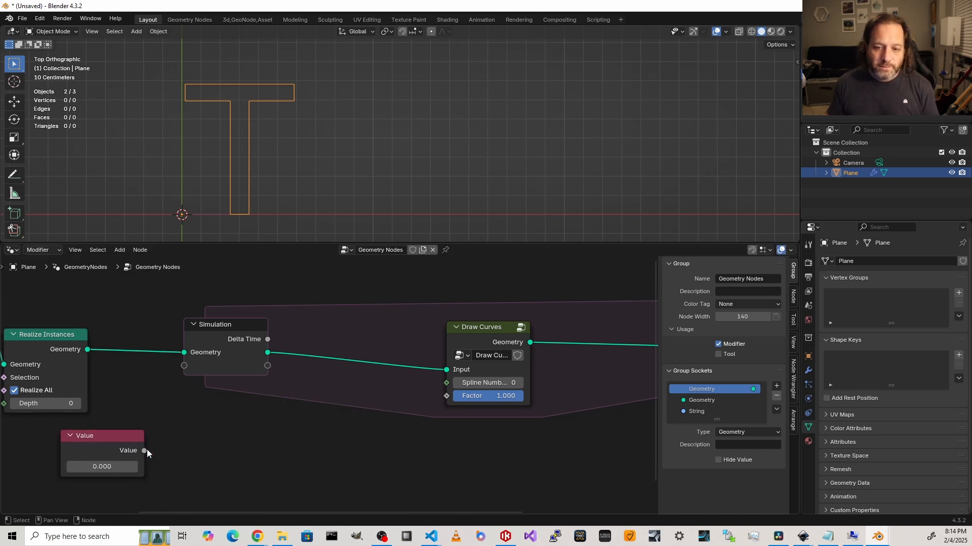
drag(144, 450, 185, 368)
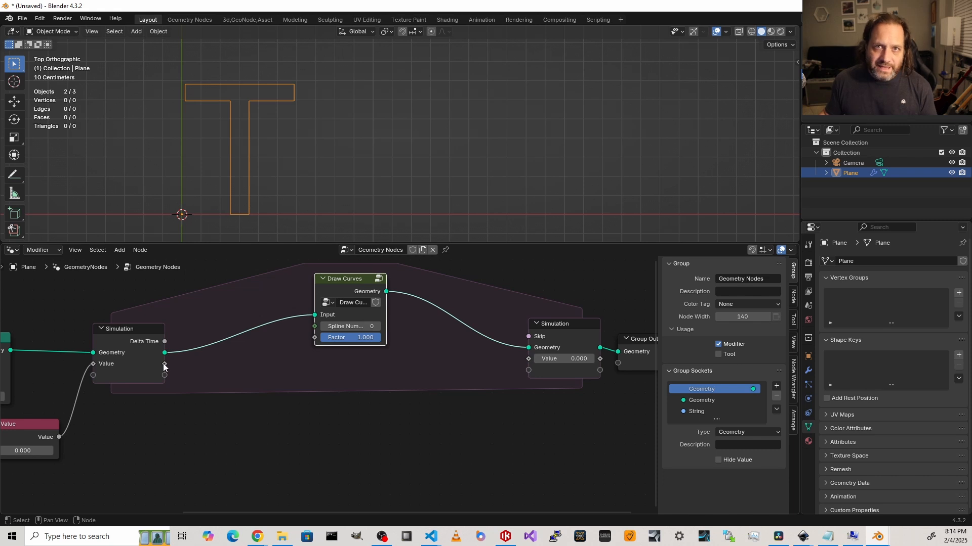
drag(164, 364, 530, 360)
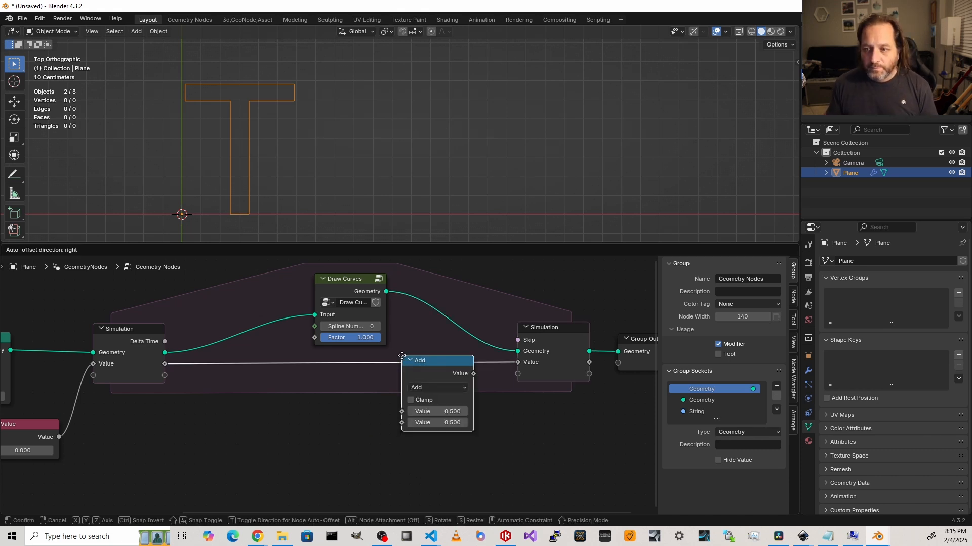
Step: Insert a Math Add node on the Value link inside the simulation zone and set its addend to 0.05
click(428, 439)
click(431, 425)
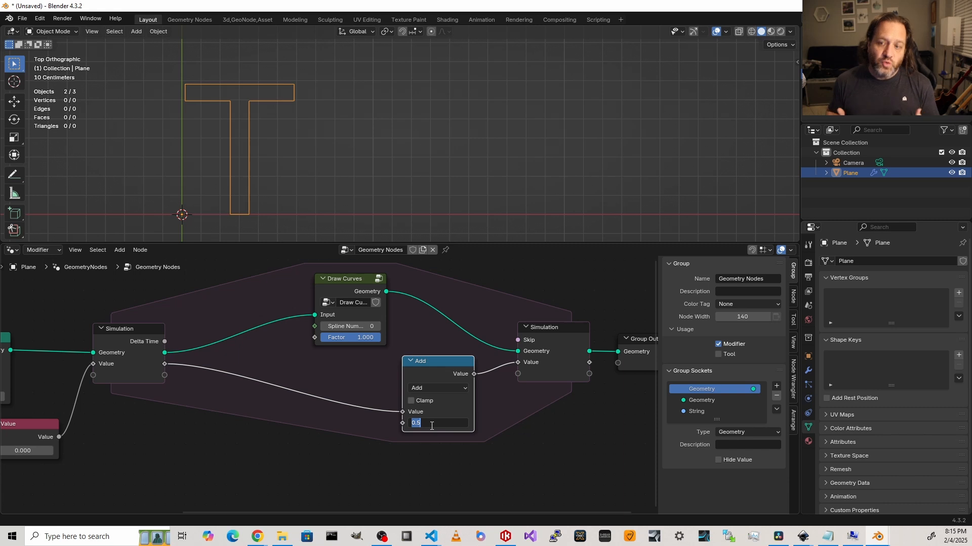
text(0.05)
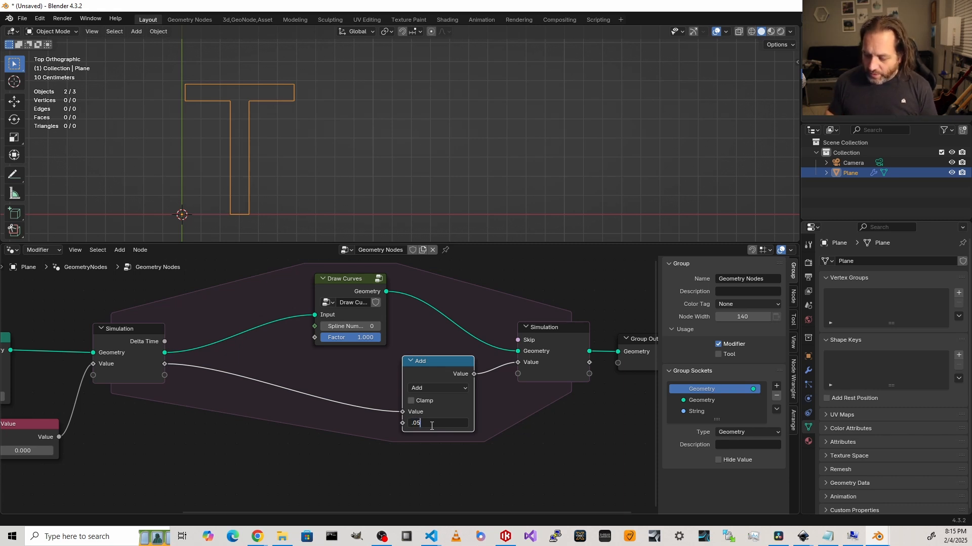
key(Return)
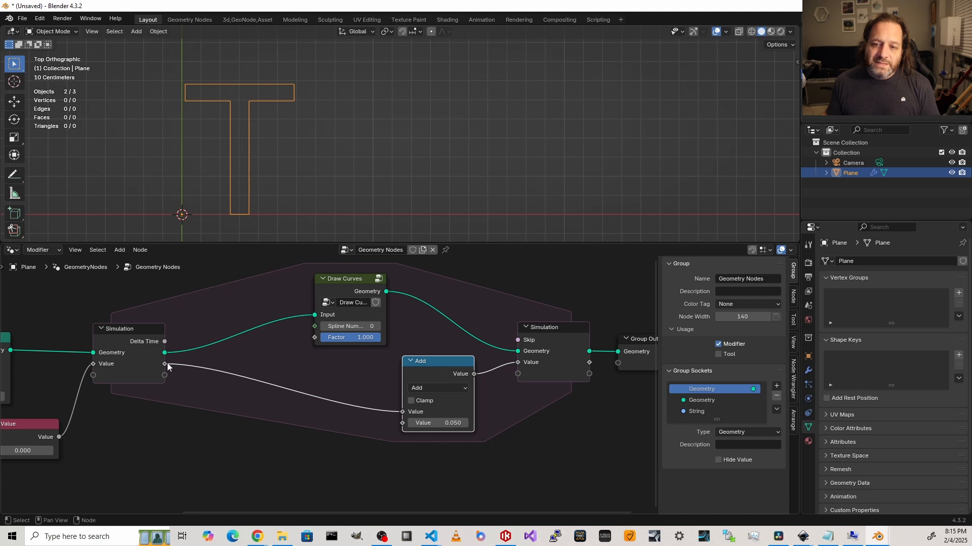
Step: Connect the simulation input's Value to the Factor of Draw Curves and play the animation to test it
drag(166, 363, 319, 337)
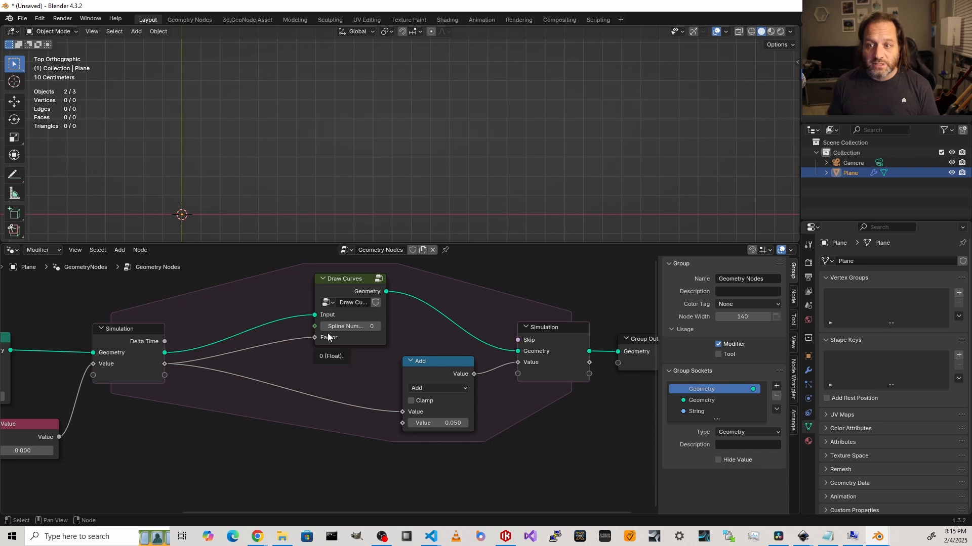
key(space)
key(space)
key(space)
key(space)
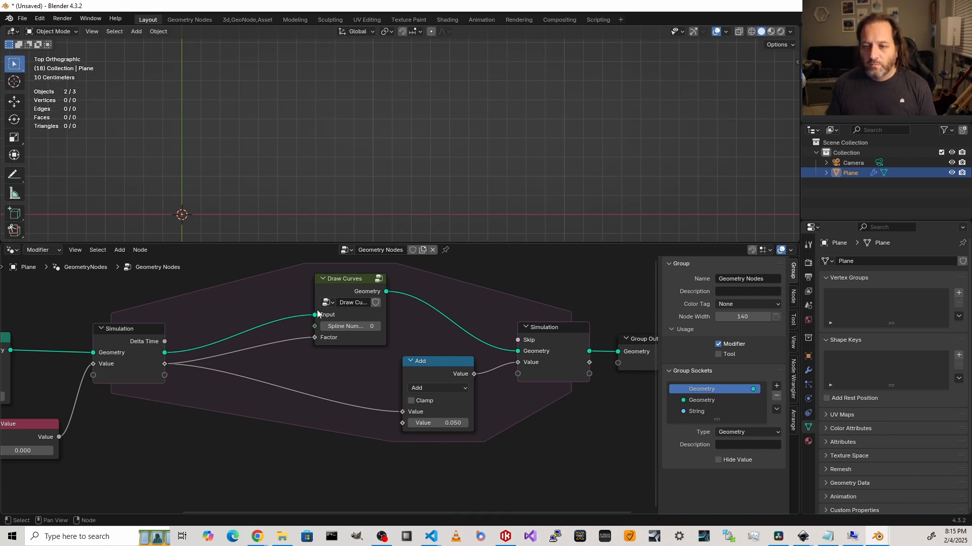
scroll(317, 310, down, 3)
middle_drag(292, 347, 305, 346)
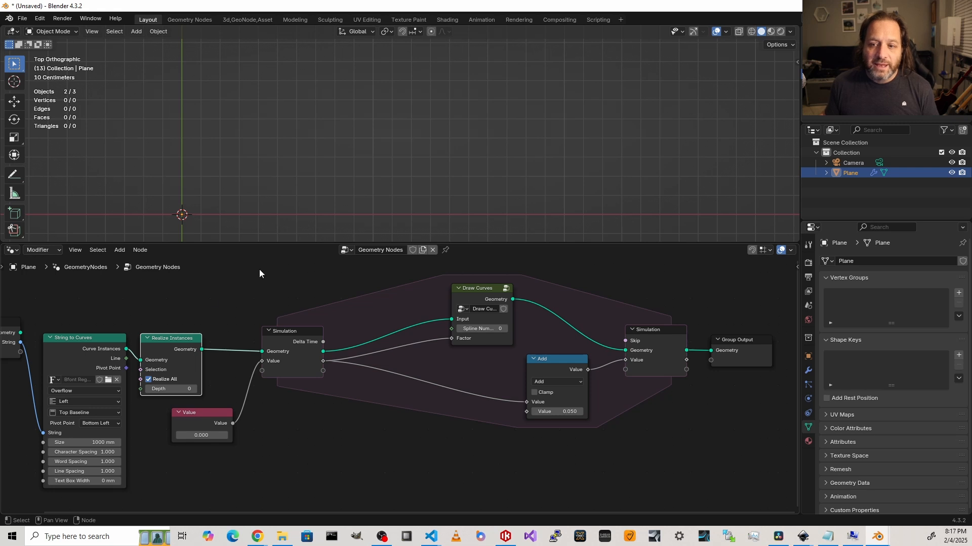
Step: Feed Realize Instances directly into Draw Curves instead of through the Simulation input, routing the link above that node with two reroutes
ctrl+right_drag(424, 328, 411, 310)
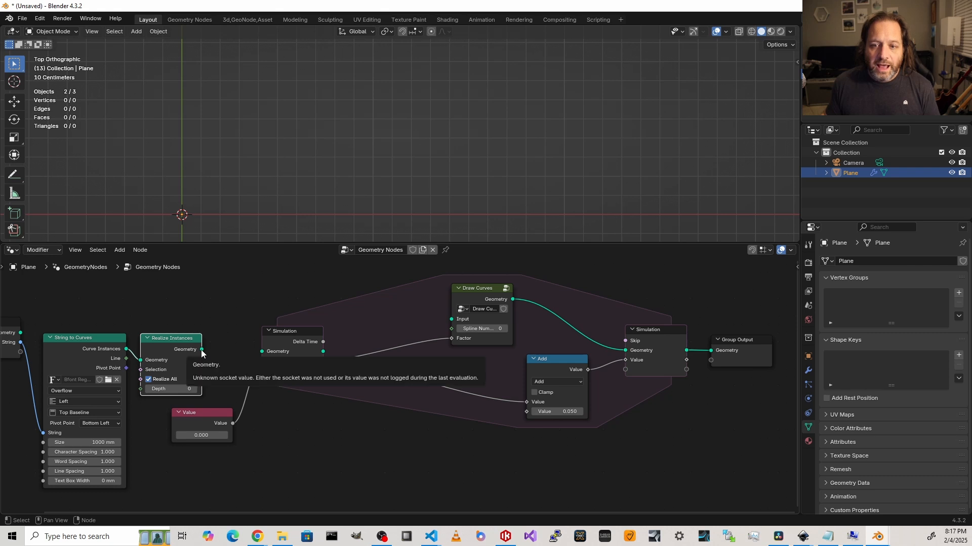
mouse_move(201, 350)
mouse_down()
mouse_move(210, 315)
mouse_move(341, 276)
mouse_move(448, 314)
mouse_up()
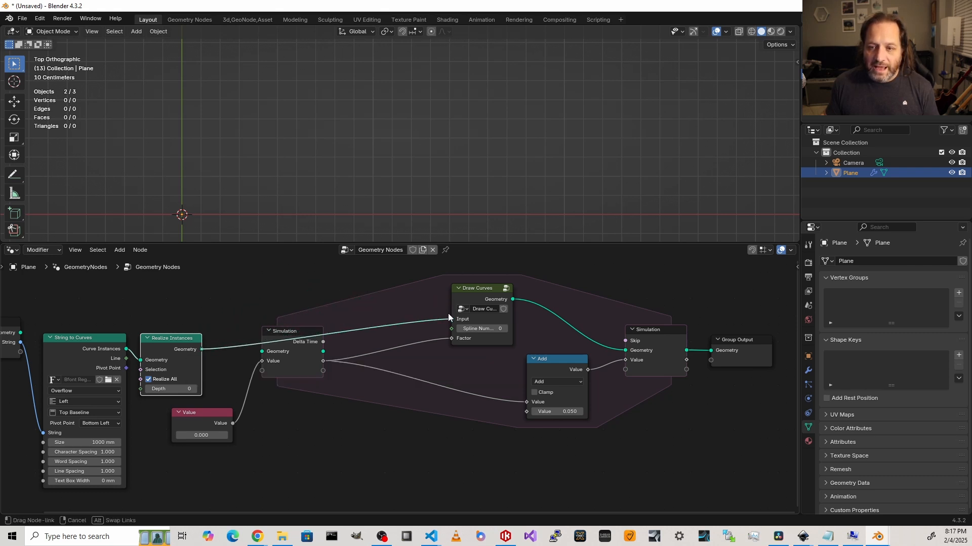
shift+right_drag(227, 361, 232, 339)
key(g)
key(y)
click(256, 304)
shift+right_drag(258, 302, 263, 282)
key(g)
click(380, 287)
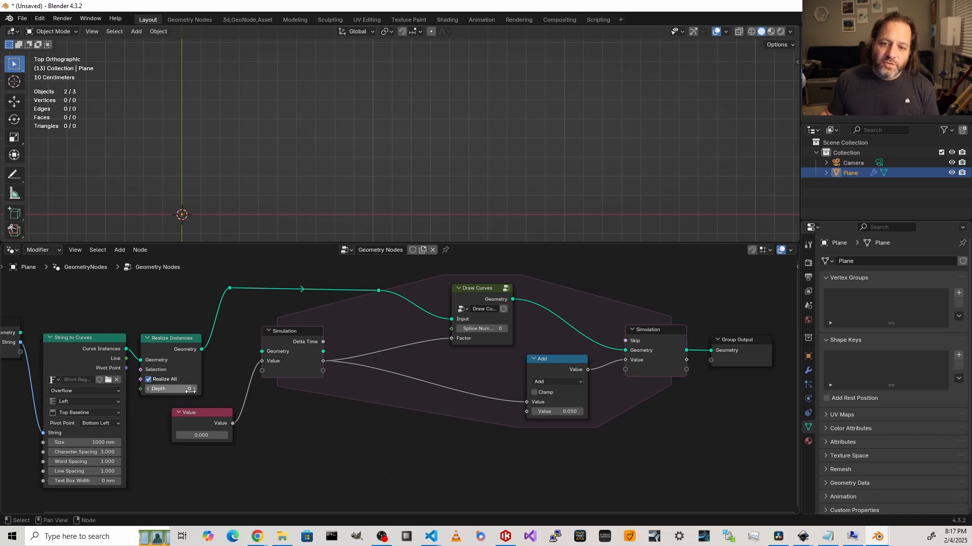
drag(182, 344, 185, 343)
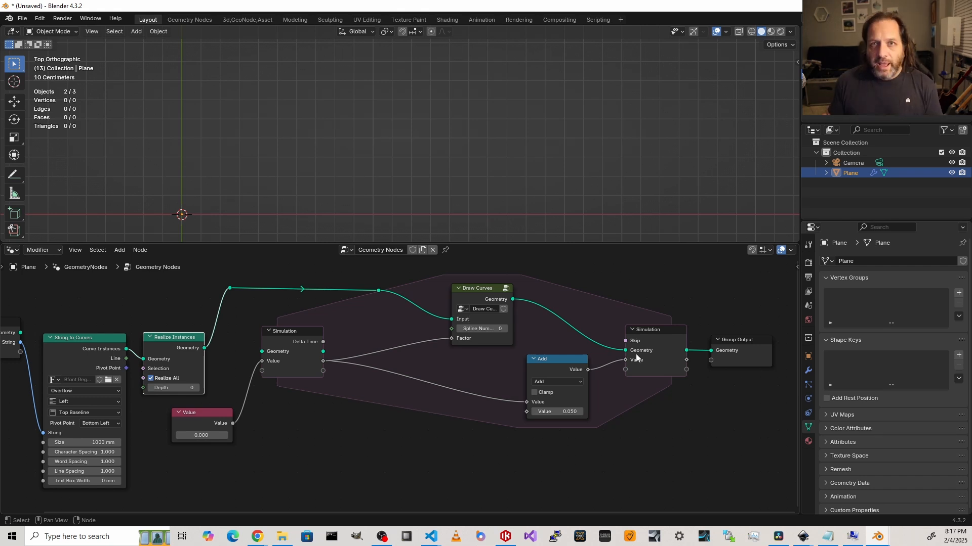
drag(740, 350, 741, 345)
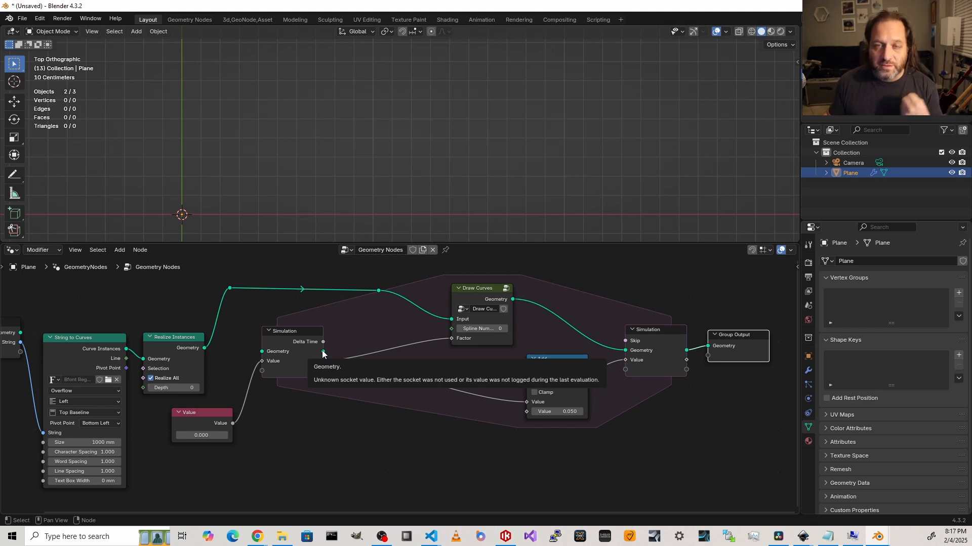
mouse_move(466, 295)
mouse_down()
mouse_move(448, 292)
mouse_move(467, 290)
mouse_up()
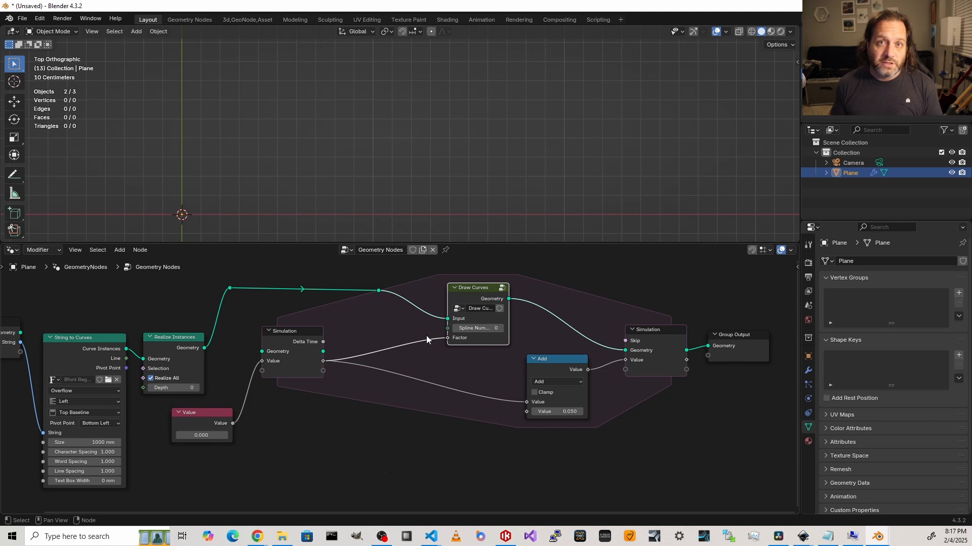
Step: Rewind to the first frame and play the animation to check how the first letter's curve is drawn
key(shift+Left)
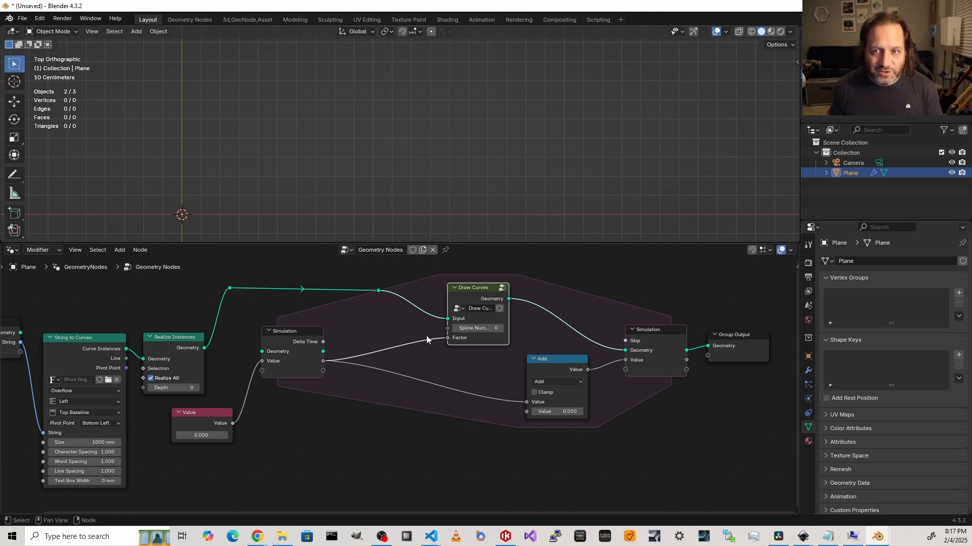
key(space)
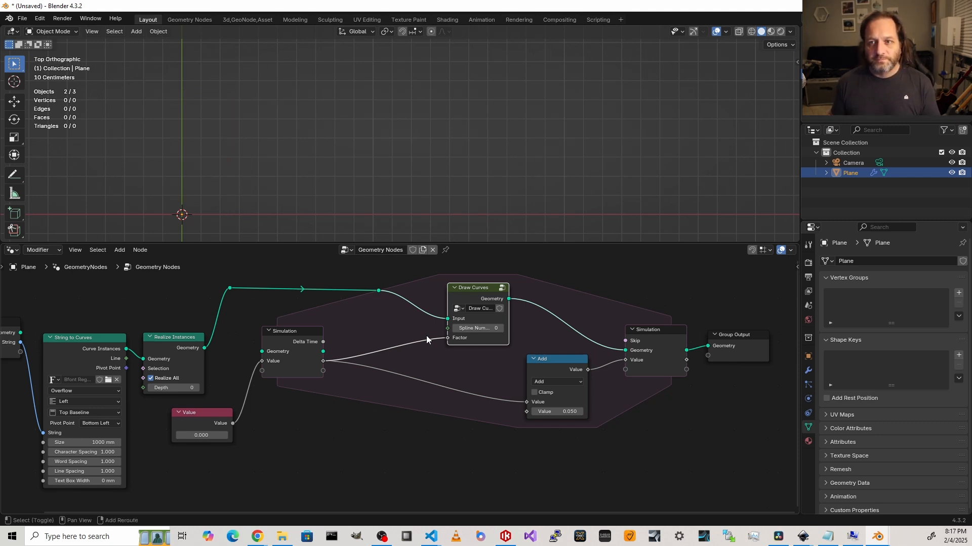
key(space)
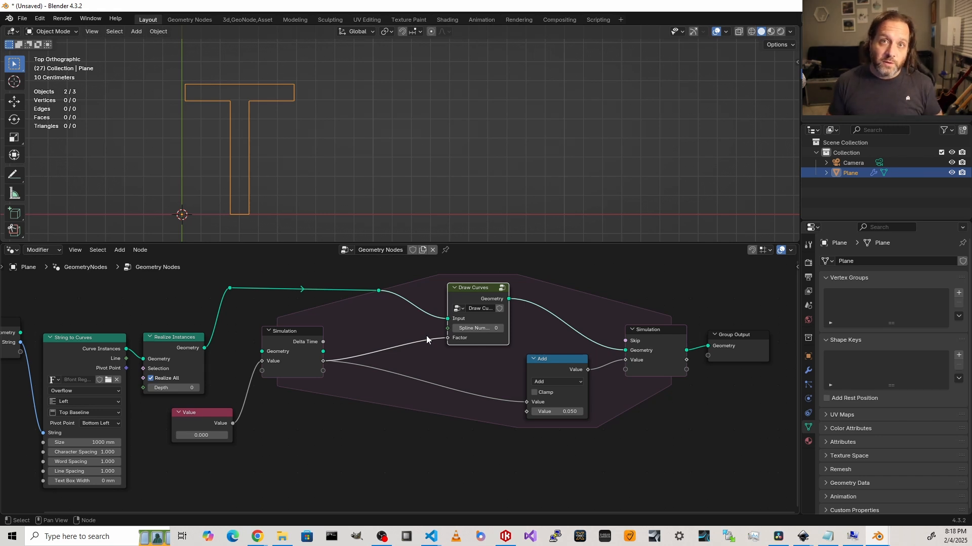
Step: Add a float Greater Than compare node in the simulation zone, feed the Add result into A, and set B to 1
middle_drag(426, 336, 352, 339)
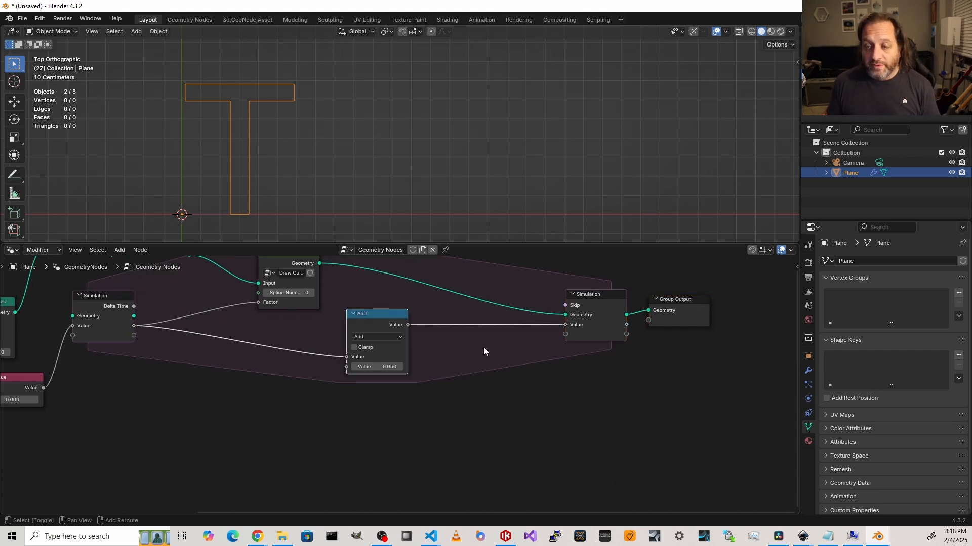
key(shift+a)
mouse_move(484, 347)
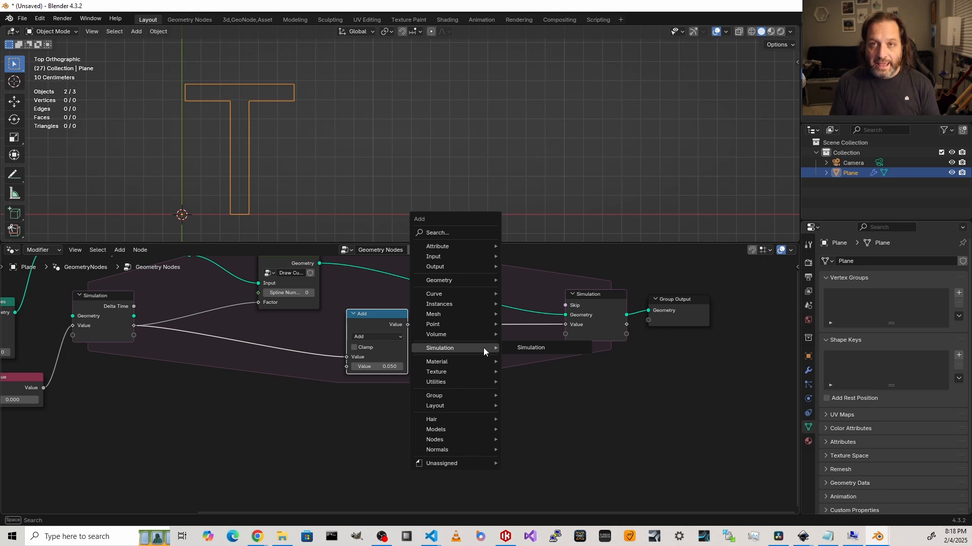
text(greater)
key(Return)
click(445, 359)
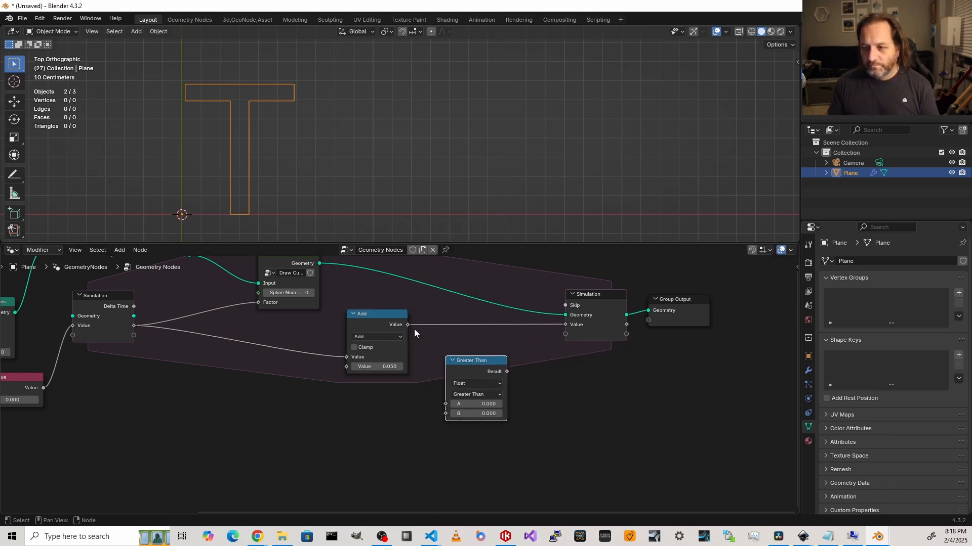
drag(408, 325, 441, 405)
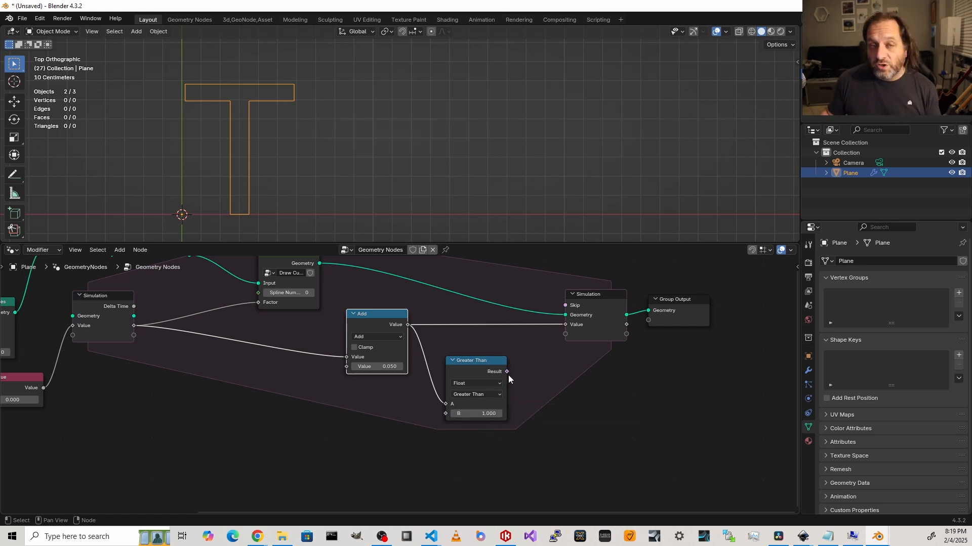
Step: Add a Switch node driven by the Greater Than result and set its input type to Float
drag(507, 372, 551, 418)
text(swit)
key(Return)
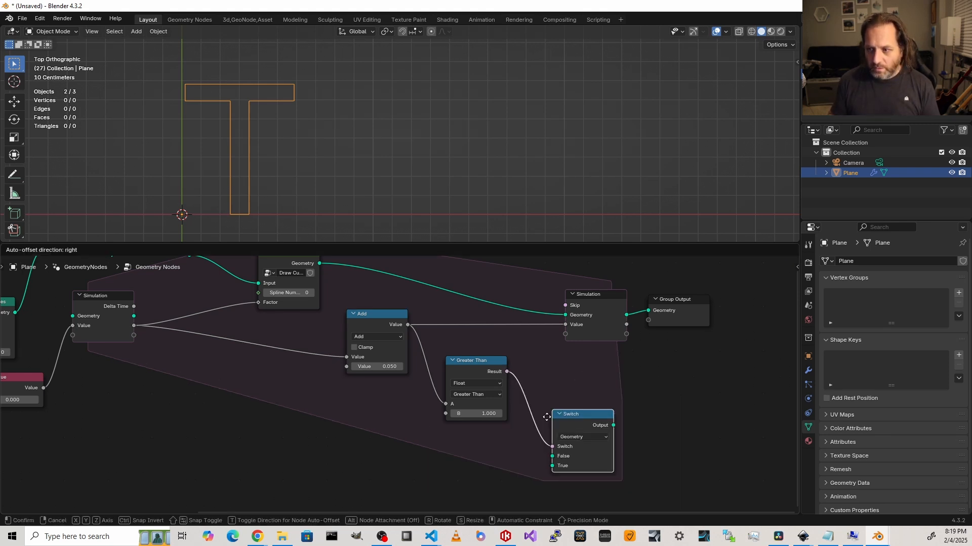
click(521, 384)
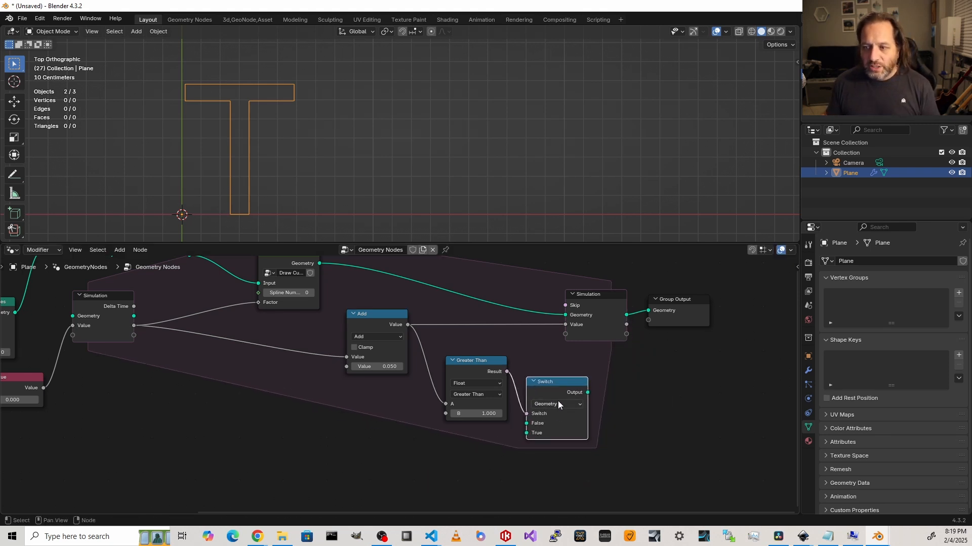
click(557, 402)
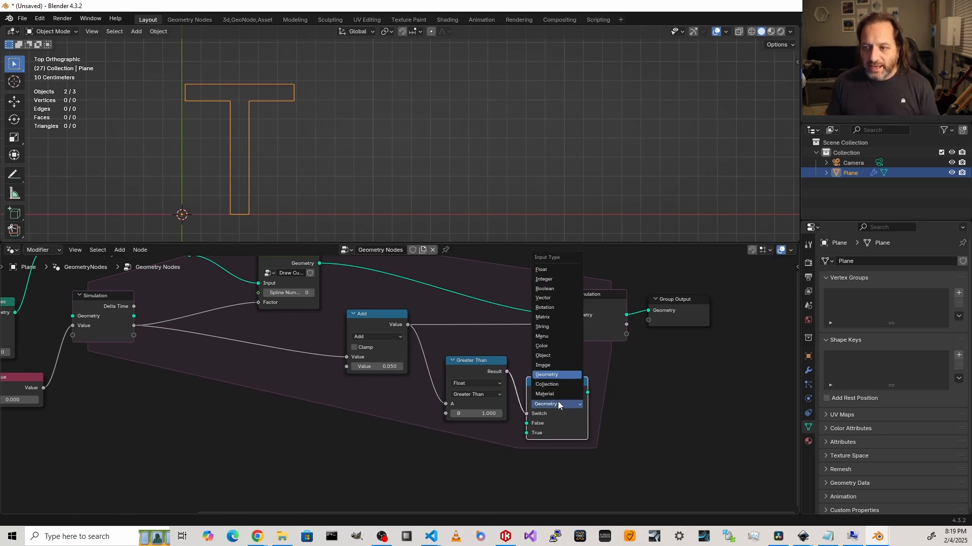
click(548, 269)
Step: Connect the Switch's output to the simulation output's Value, route the Add result through a reroute into its False input, and test by playing the animation
middle_drag(504, 393, 393, 396)
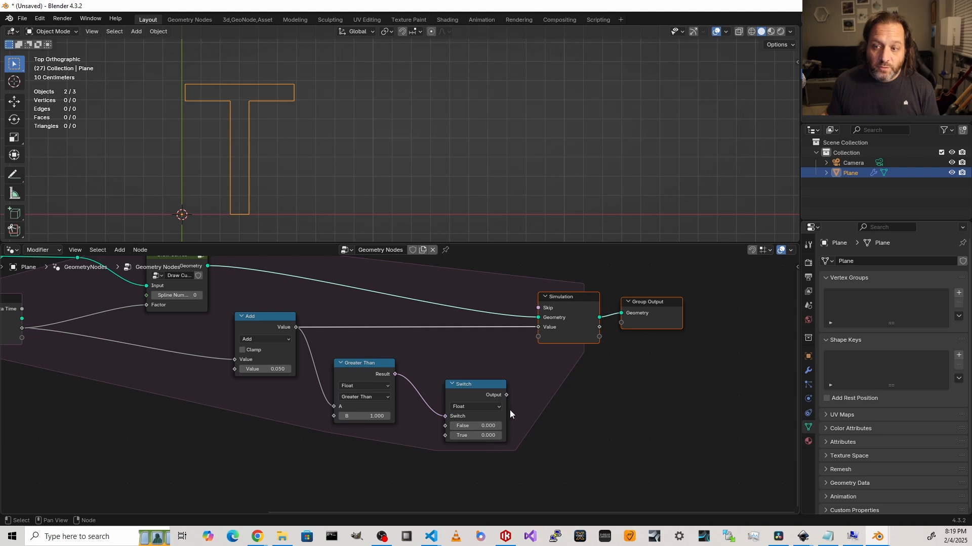
drag(506, 395, 538, 327)
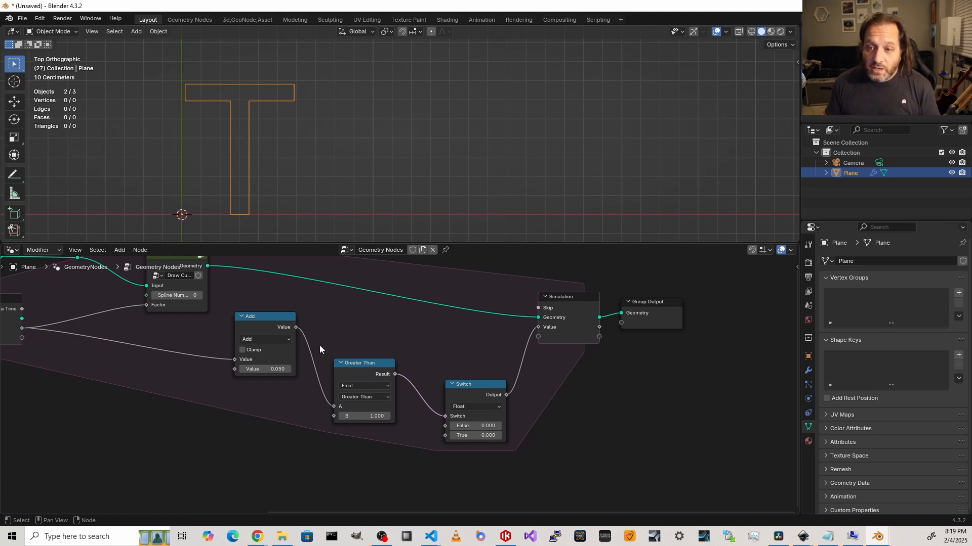
drag(297, 327, 445, 426)
shift+right_drag(423, 415, 421, 430)
drag(422, 425, 327, 420)
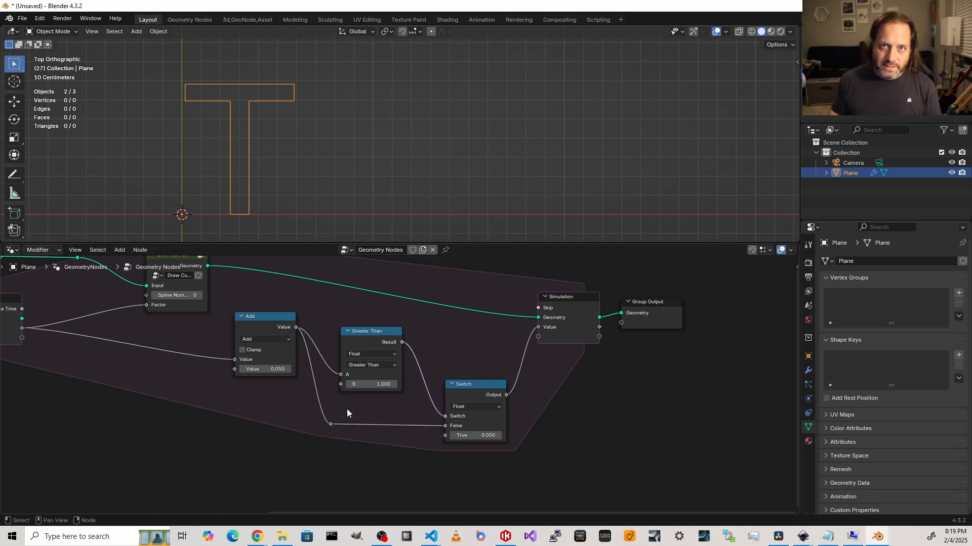
key(space)
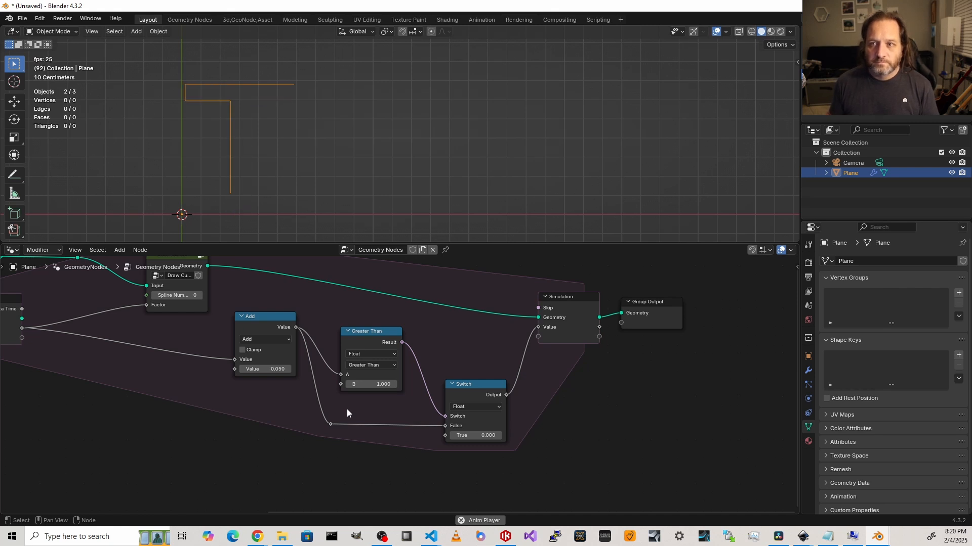
key(Escape)
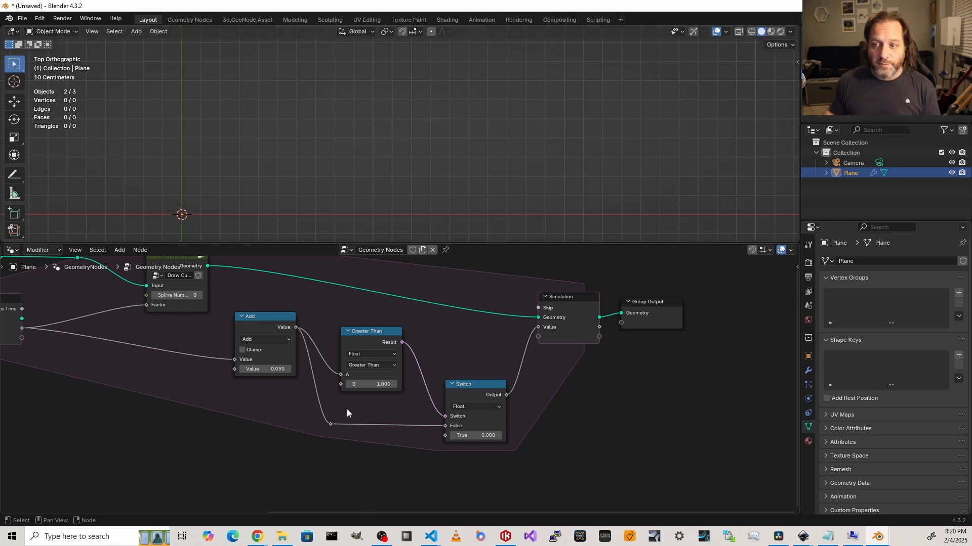
Step: Space out the simulation output, Group Output and Switch nodes, and place a duplicate of the Switch below the original
middle_drag(329, 360, 267, 323)
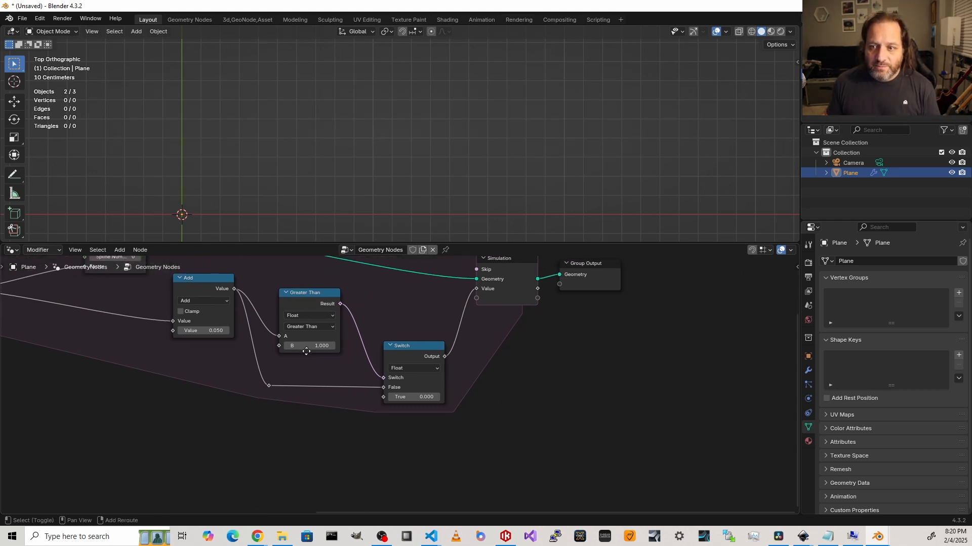
drag(494, 289, 569, 288)
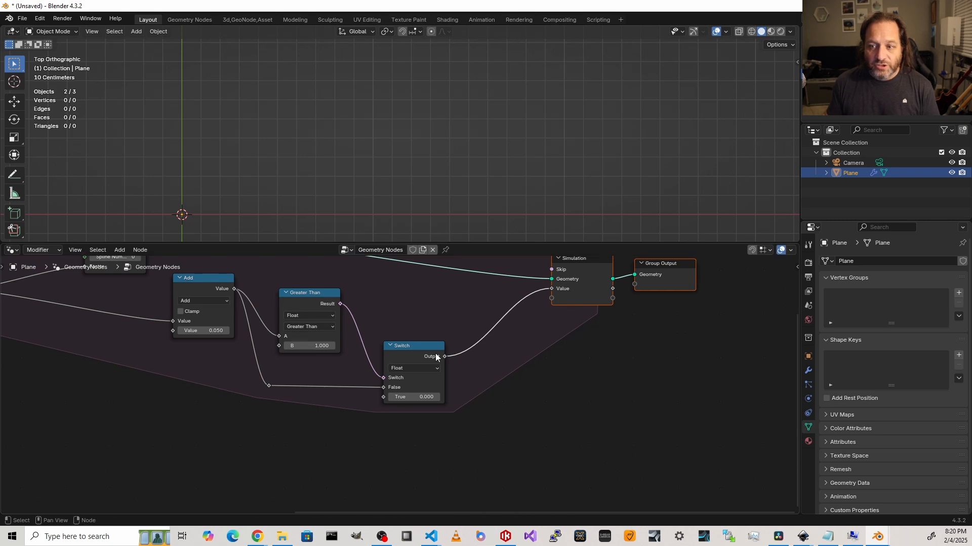
drag(420, 345, 460, 345)
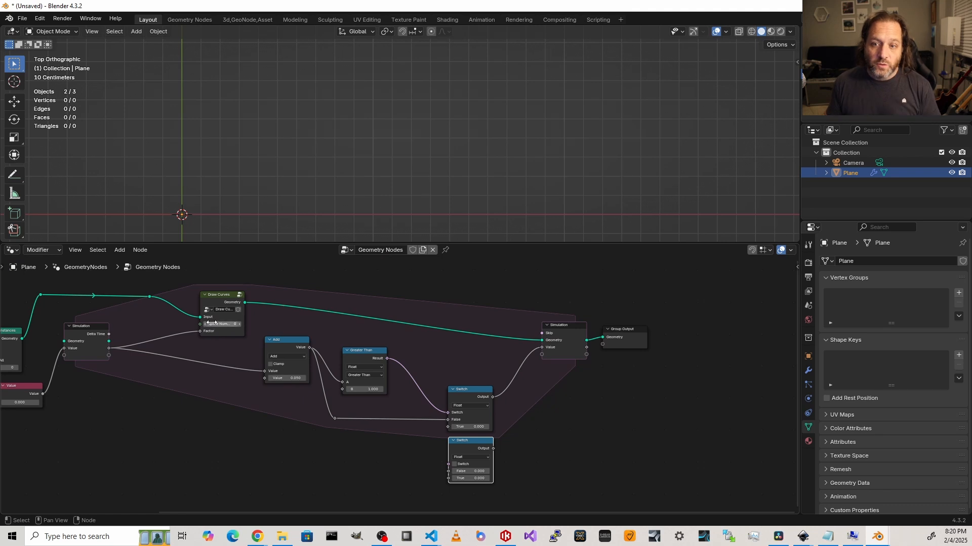
Step: Add an Integer node below the Value node and connect it as a new state input of the simulation zone
middle_drag(107, 354, 151, 343)
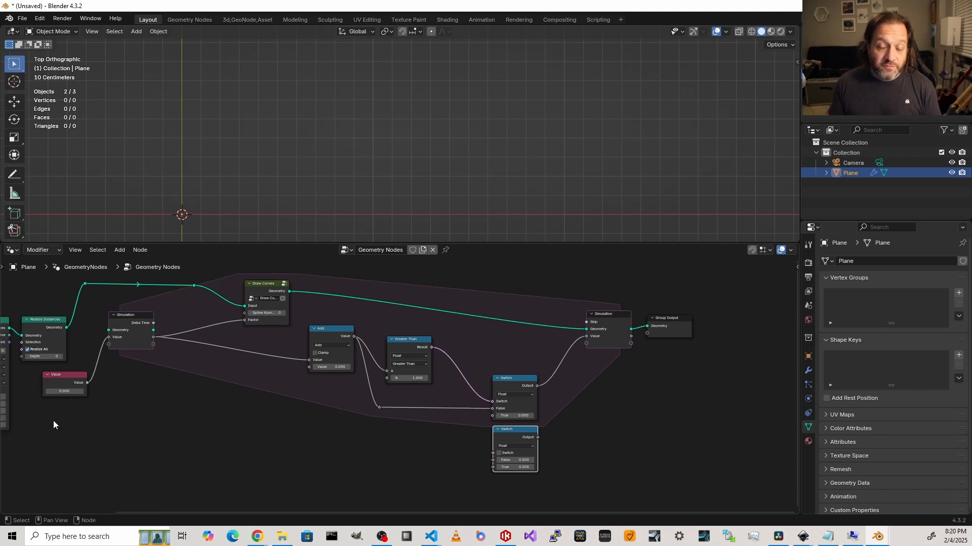
key(shift+a)
text(in)
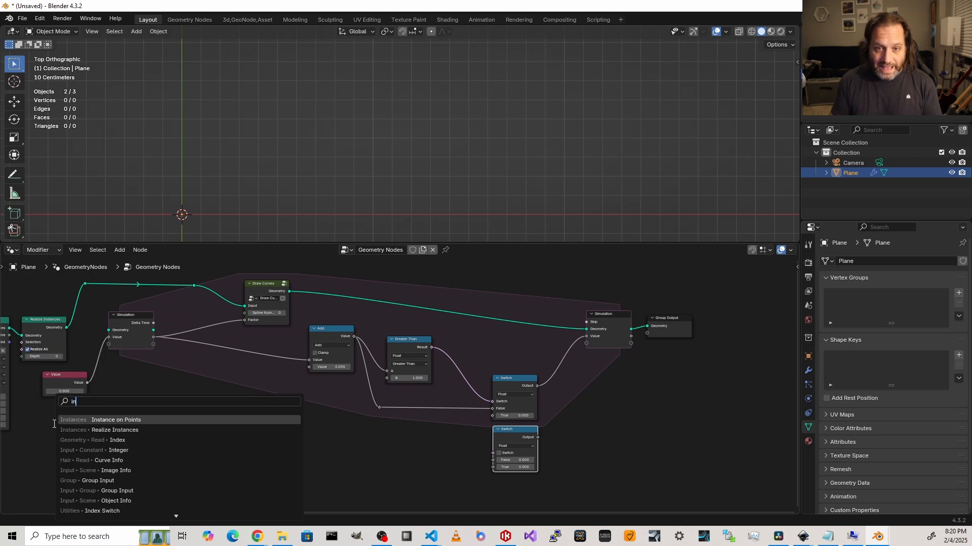
text(te)
key(Return)
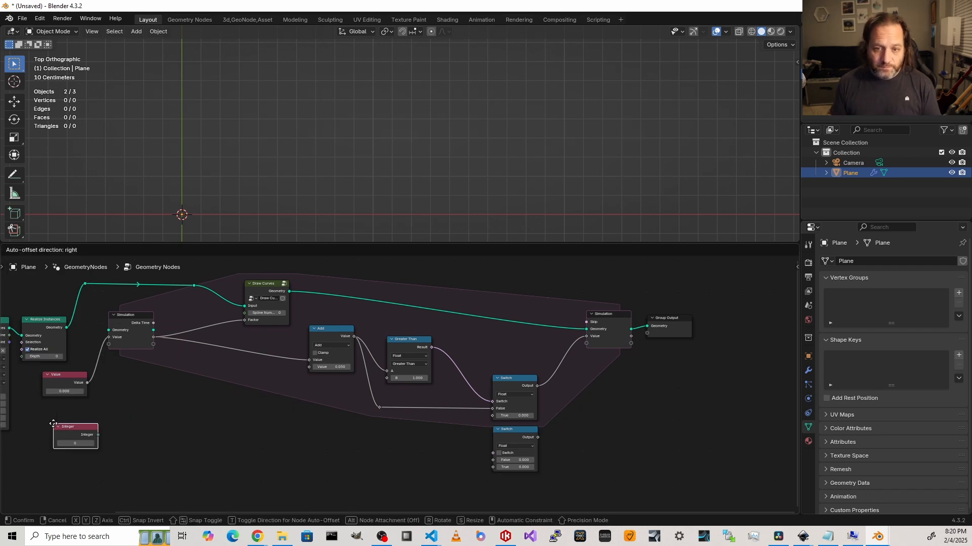
click(44, 403)
drag(87, 414, 109, 346)
Step: Link the simulation input's Integer to the simulation output's Integer and to the Spline Number of Draw Curves
middle_drag(238, 359, 213, 377)
scroll(119, 368, up, 2)
scroll(152, 375, down, 1)
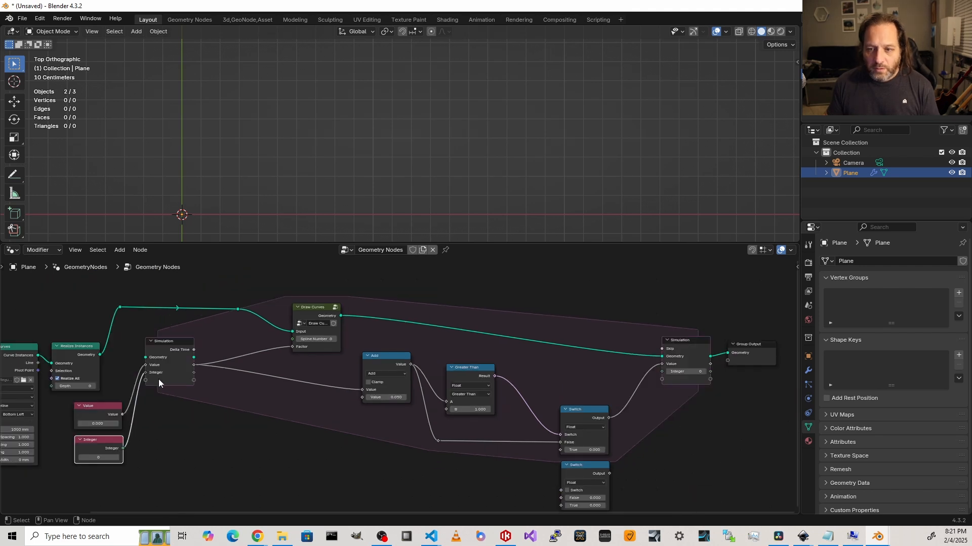
drag(194, 373, 663, 374)
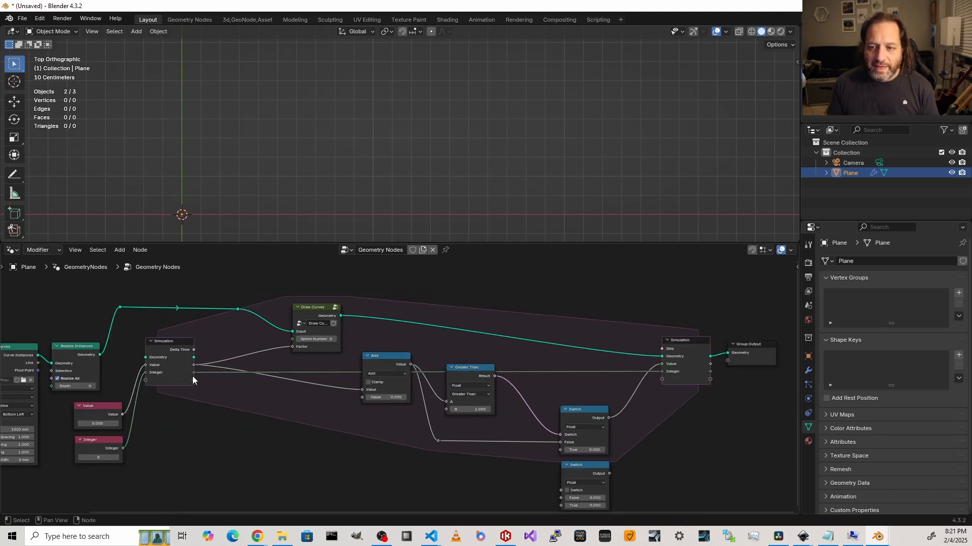
drag(193, 374, 297, 338)
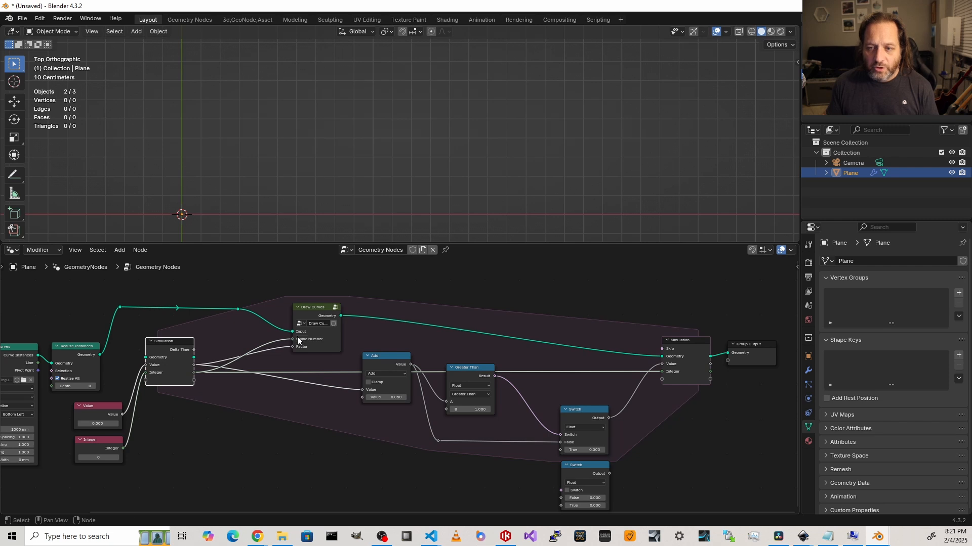
Step: Set the duplicated Switch to Integer, drive it with the Greater Than result, and feed the simulation's Integer through a reroute into its True input
scroll(517, 457, up, 2)
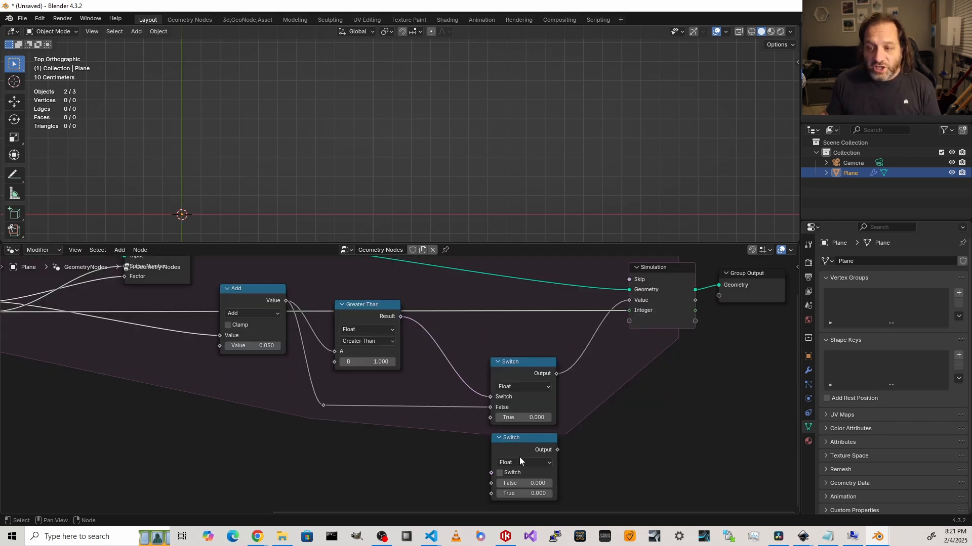
click(520, 460)
key(i)
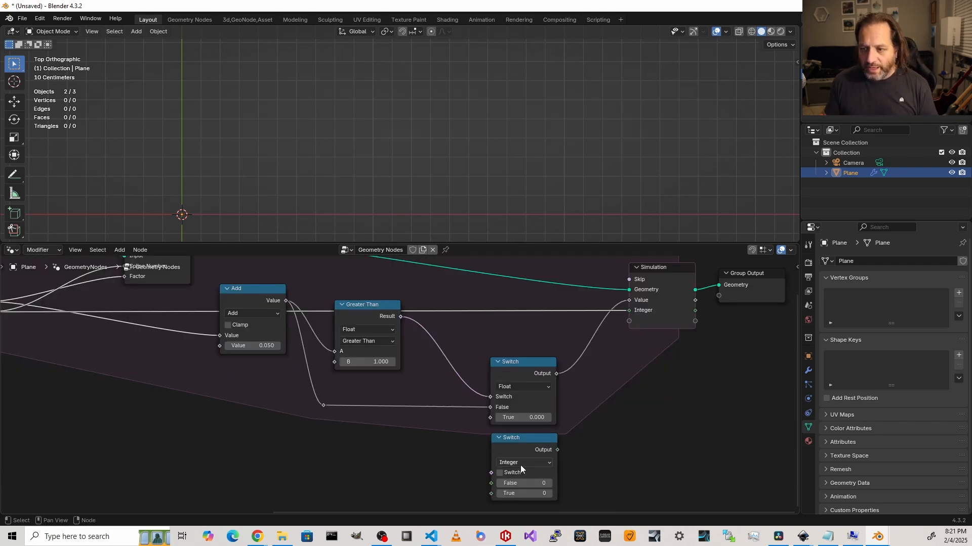
drag(401, 316, 491, 474)
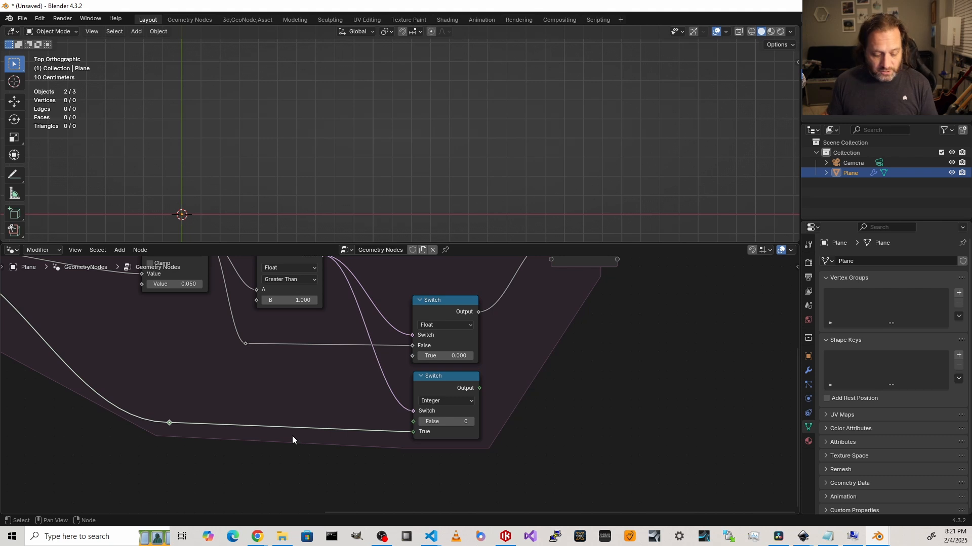
key(shift+a)
text(in)
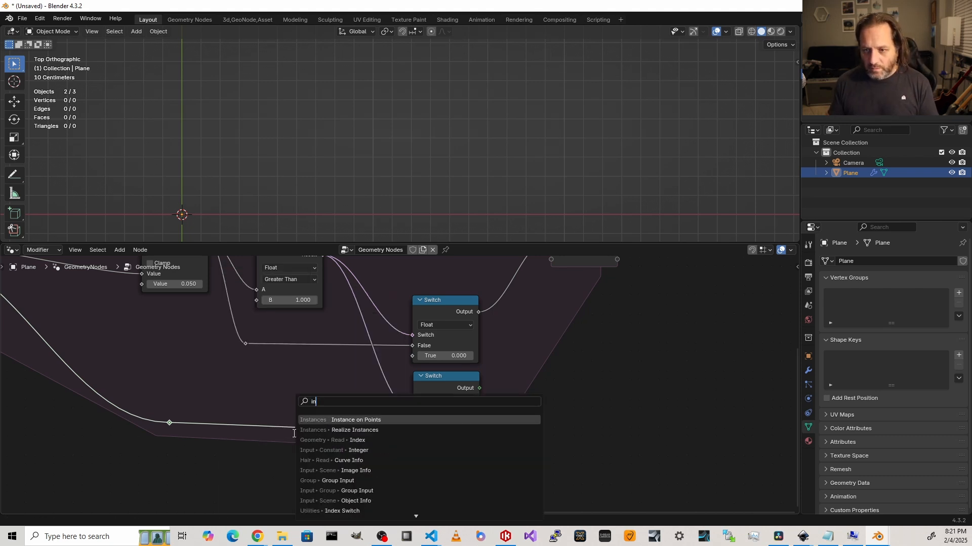
key(Escape)
Step: Insert a Math Add node with addend 1 before the integer Switch's True input, and connect the reroute directly to its False input
key(shift+a)
text(matg)
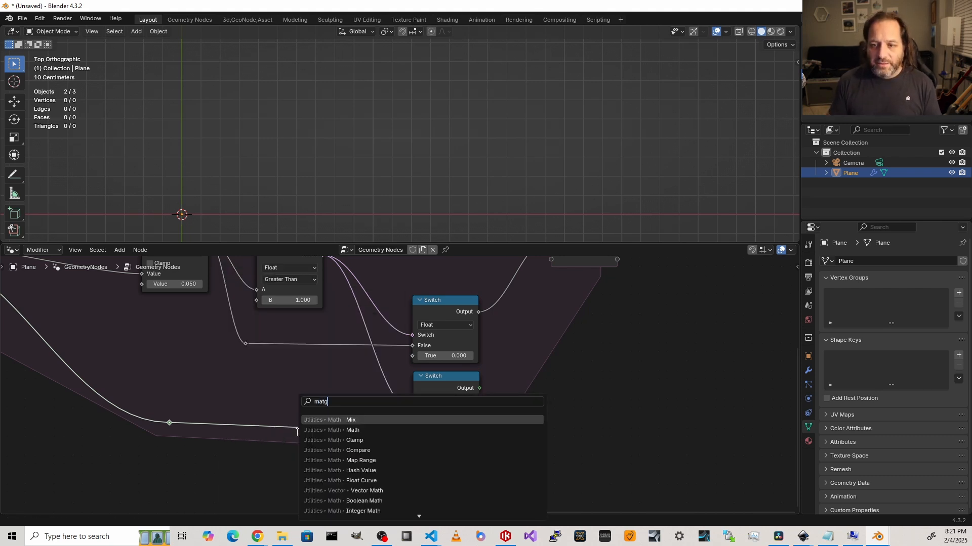
key(BackSpace)
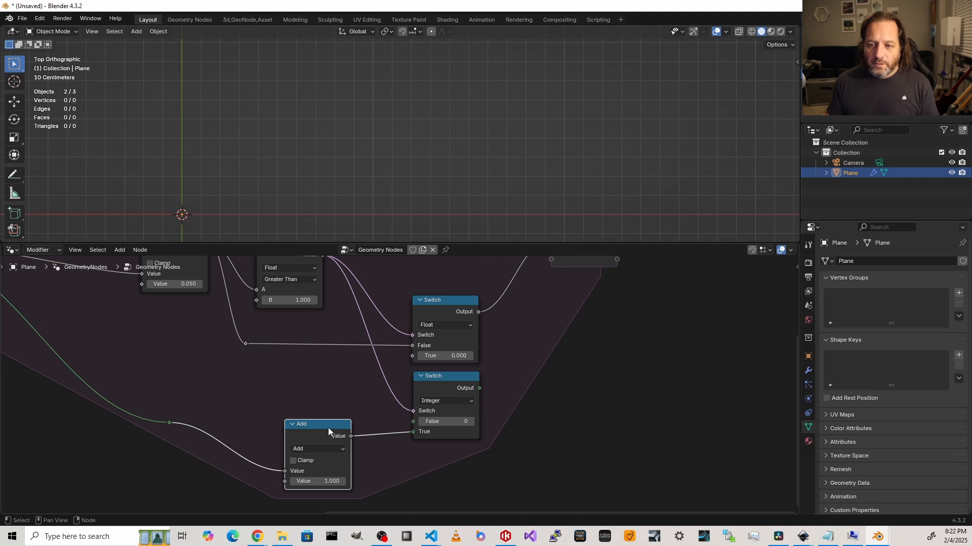
click(326, 452)
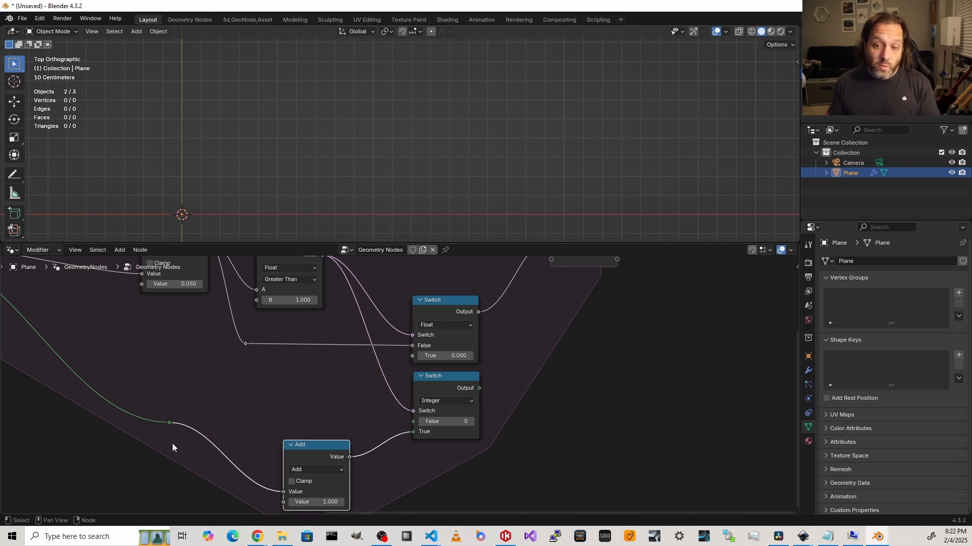
drag(172, 423, 414, 425)
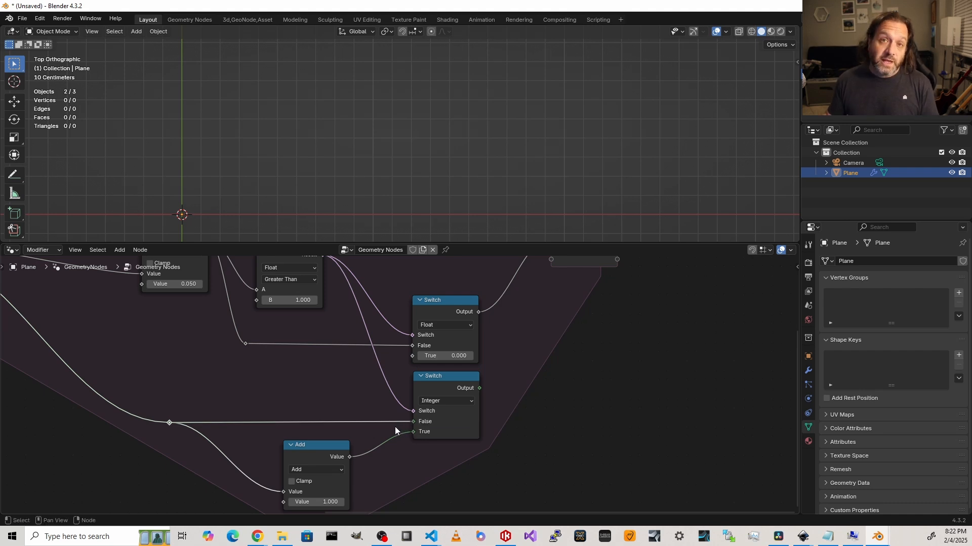
Step: Connect the integer Switch's Output to the Integer socket of the simulation output
scroll(395, 427, down, 1)
middle_drag(469, 379, 434, 420)
drag(416, 430, 466, 325)
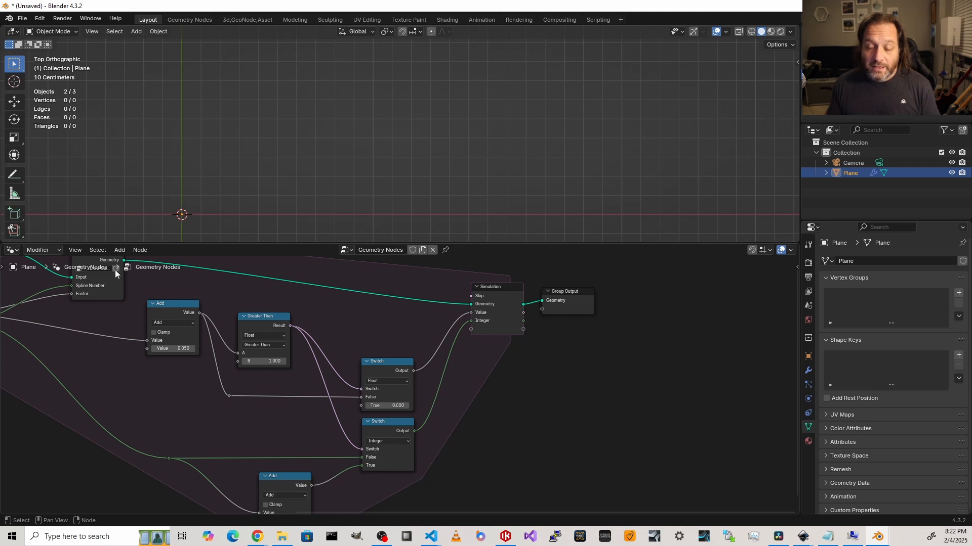
Step: Play the animation to check that the text is drawn spline by spline, and stop playback
scroll(248, 345, down, 3)
middle_drag(292, 375, 471, 386)
scroll(435, 387, down, 2)
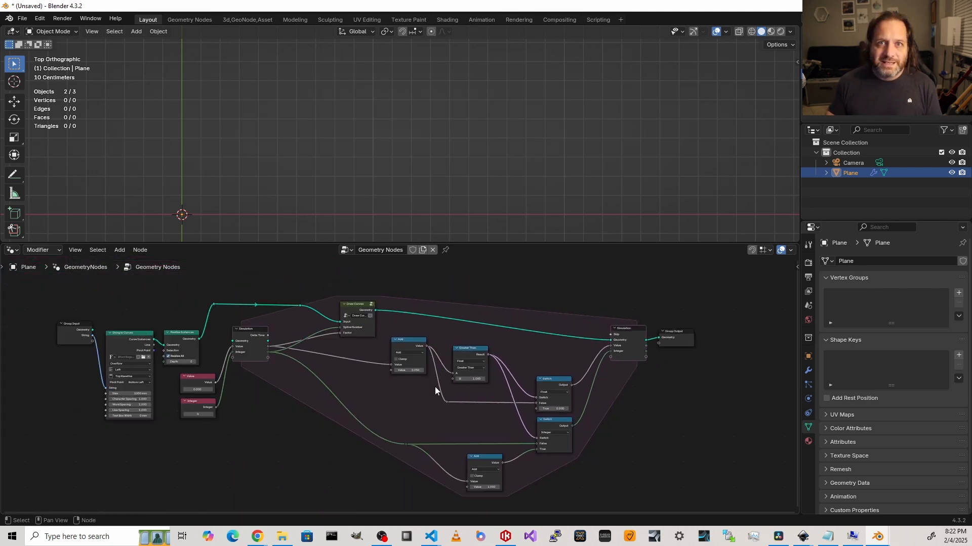
key(space)
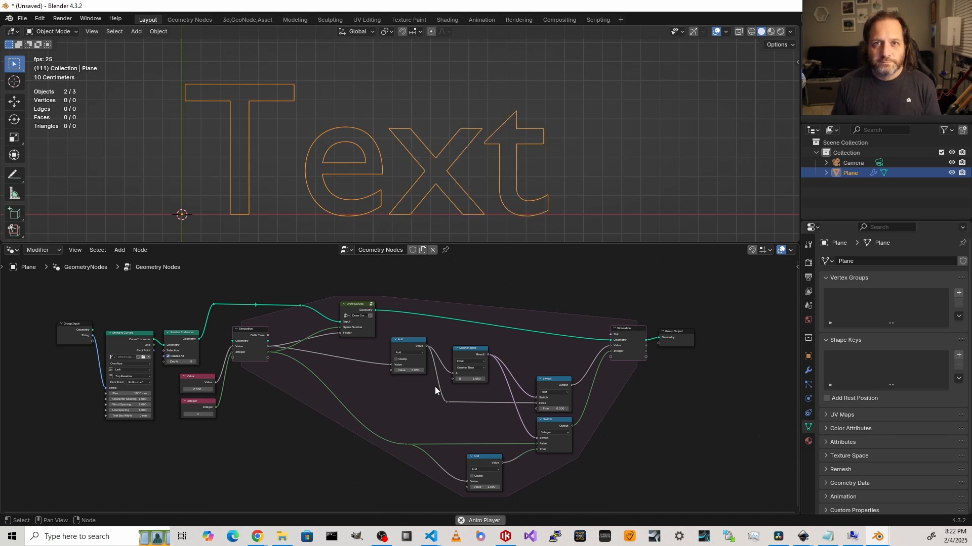
key(space)
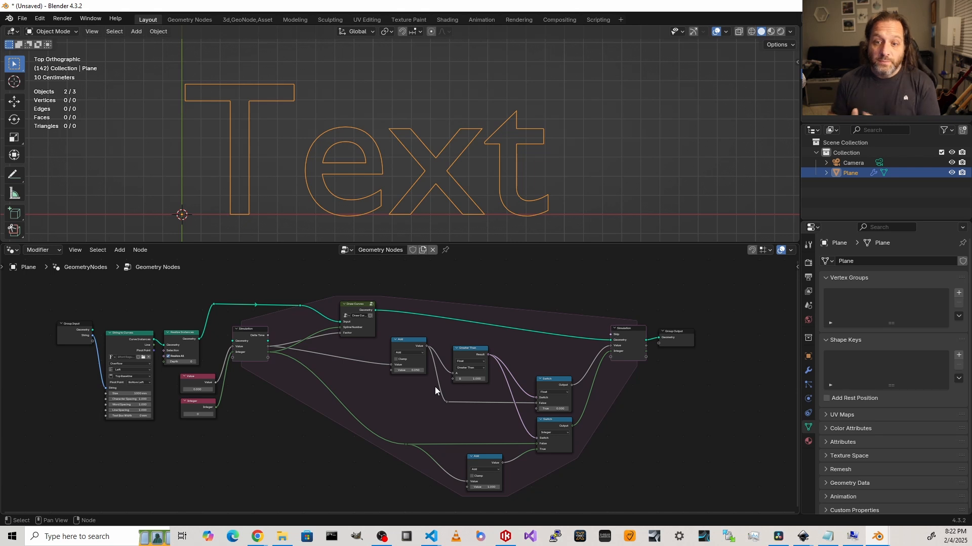
Step: Set the Geometry Nodes modifier's String to "Subscribe!"
scroll(91, 378, up, 2)
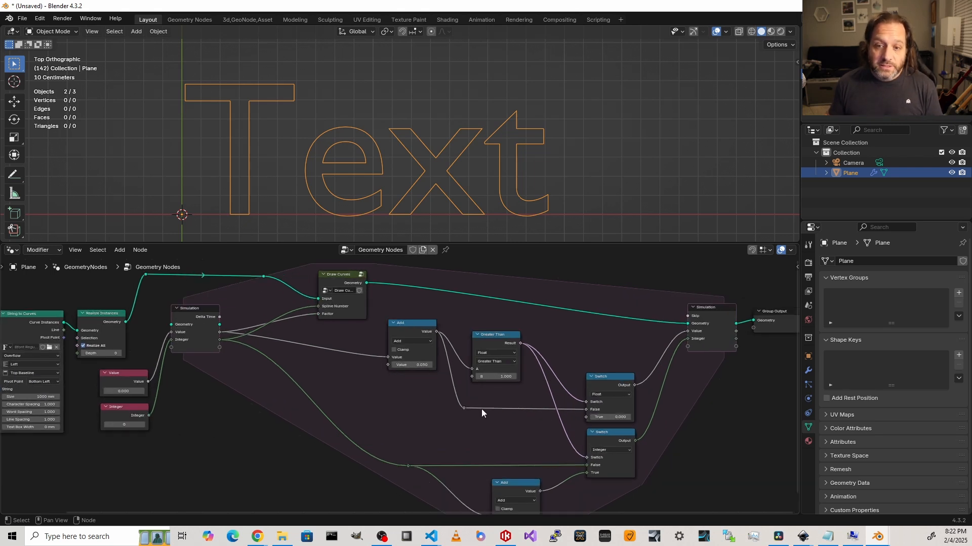
click(808, 371)
click(899, 307)
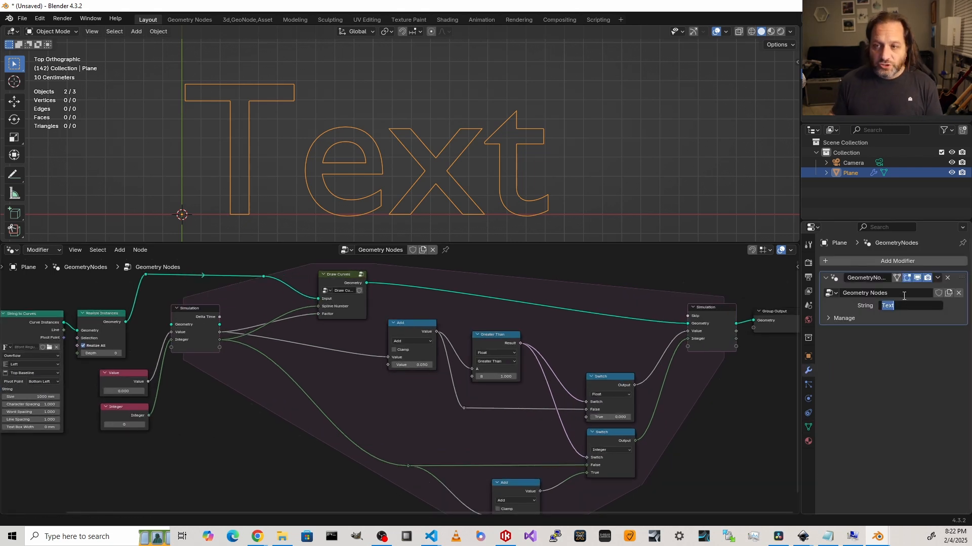
text(Subscribe!)
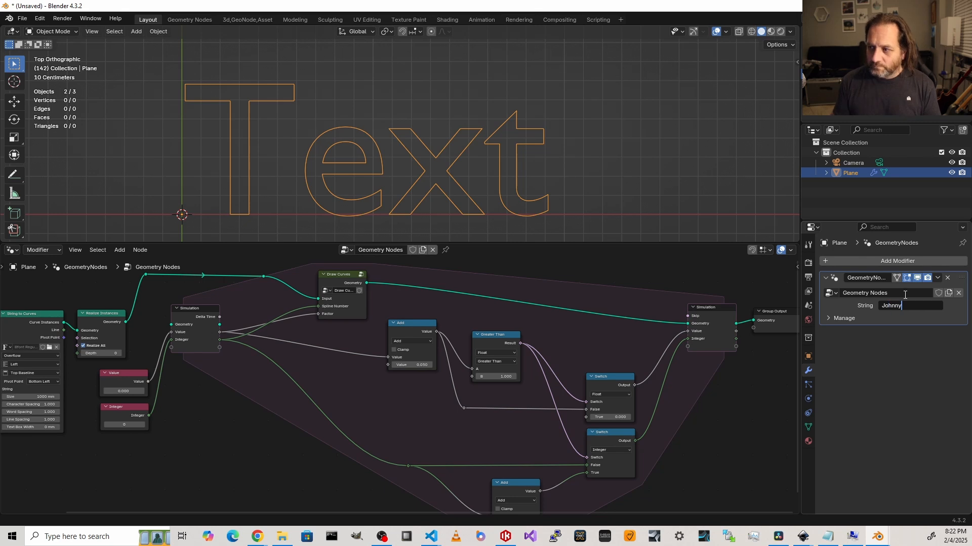
key(Tab)
key(Escape)
key(Escape)
Step: Play the "Subscribe!" animation in the viewport and extend the scene's end frame to 567
scroll(395, 155, down, 3)
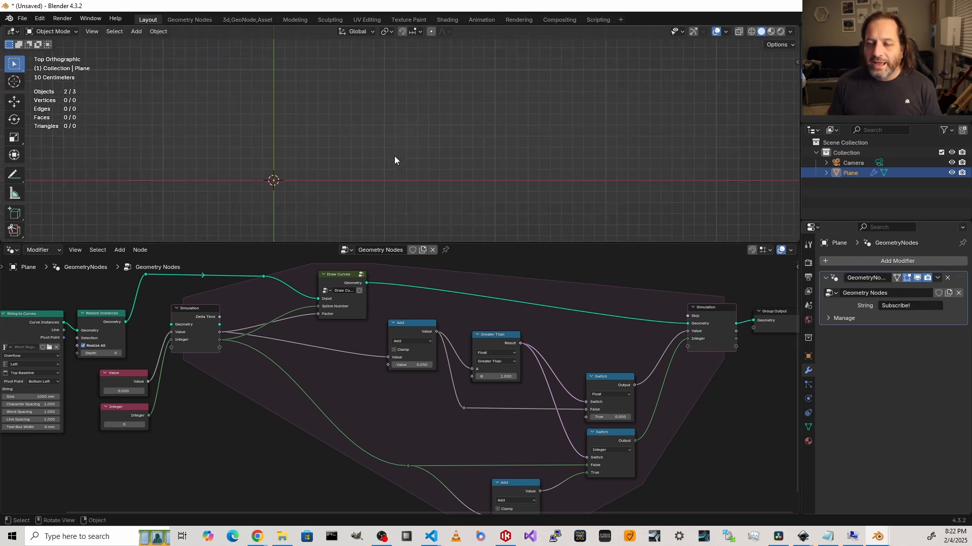
shift+middle_drag(394, 157, 245, 188)
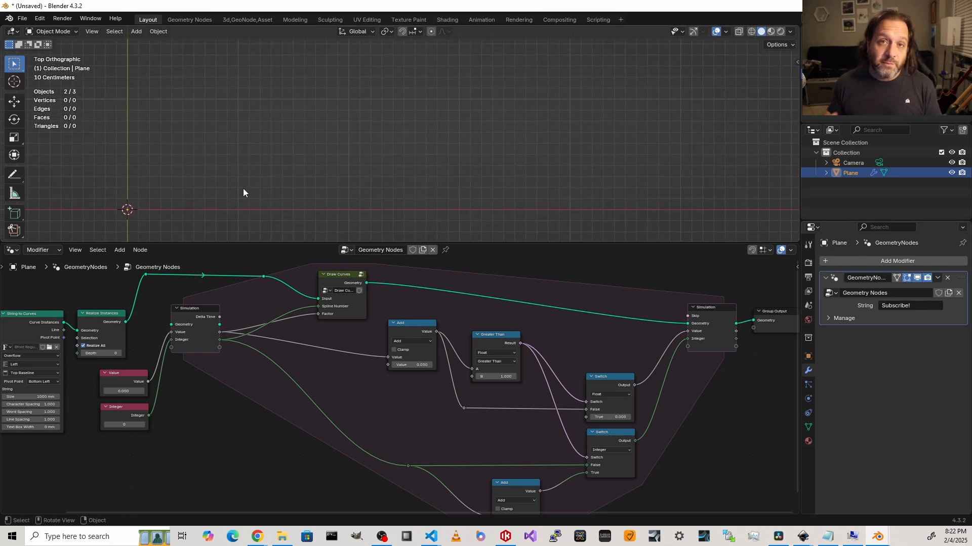
key(space)
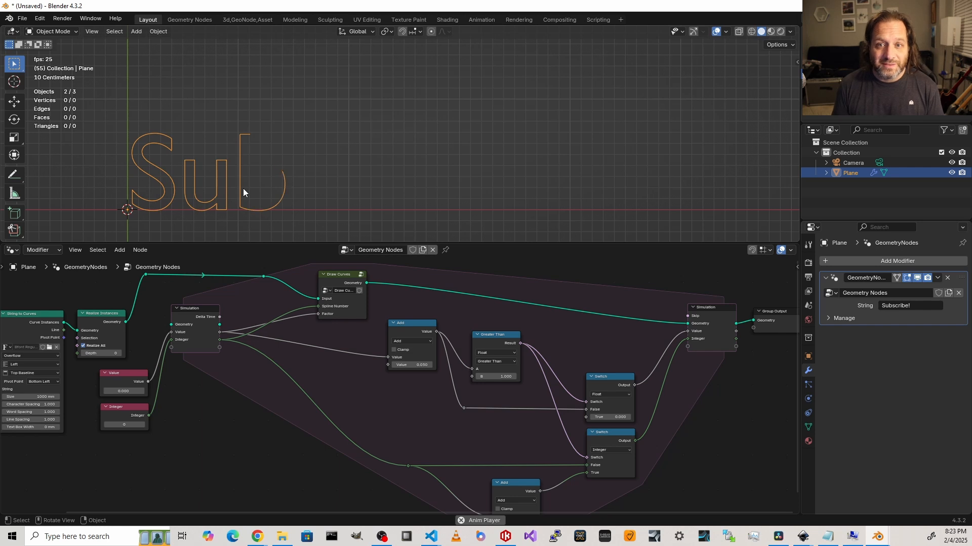
click(808, 278)
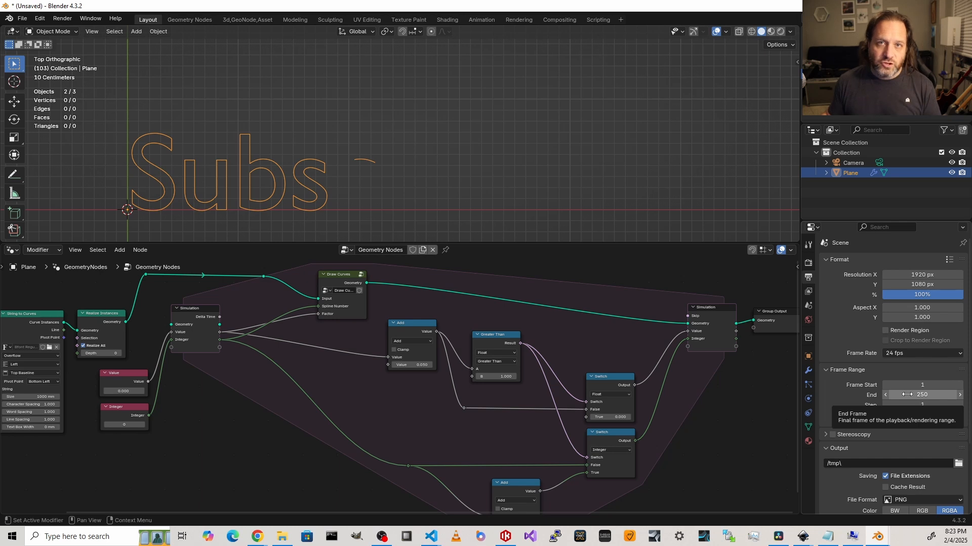
drag(907, 395, 946, 395)
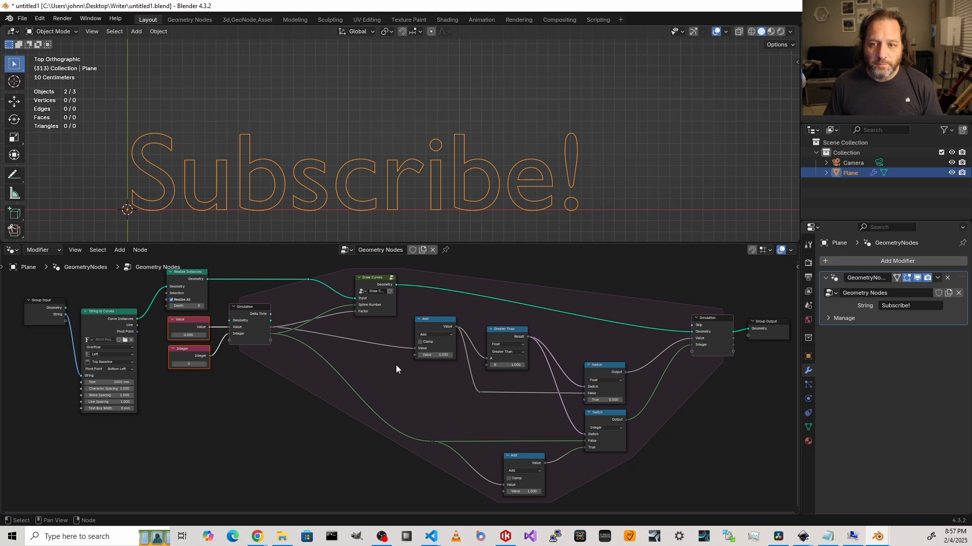
scroll(427, 378, up, 4)
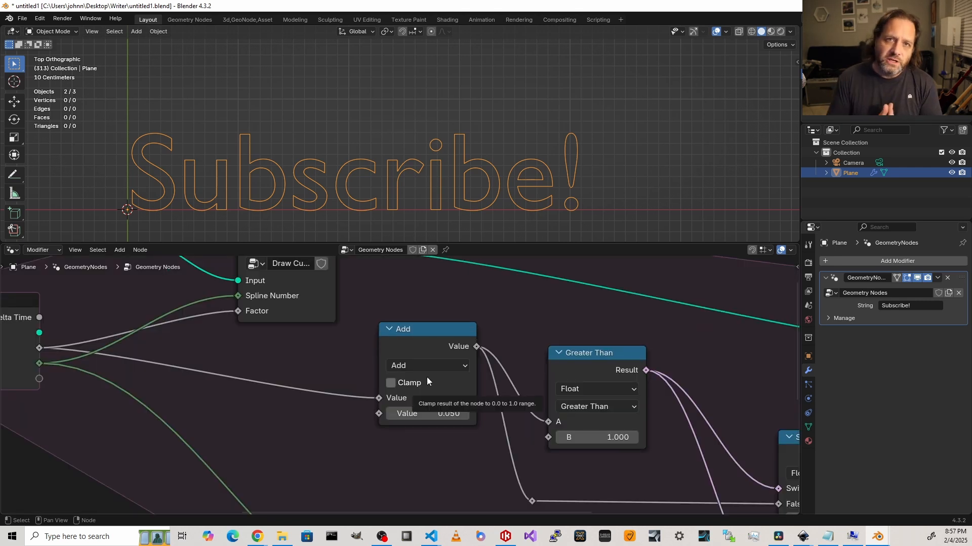
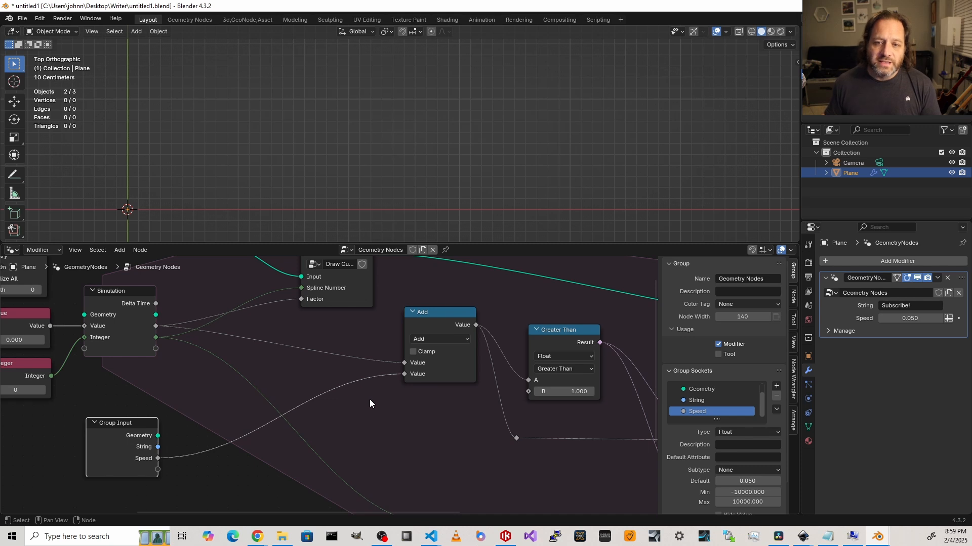
drag(155, 304, 173, 288)
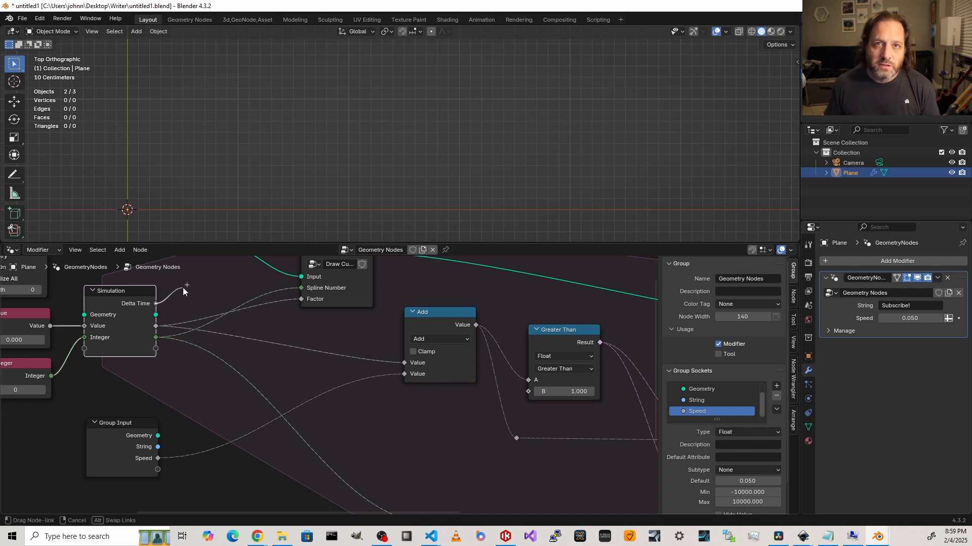
right_click(184, 276)
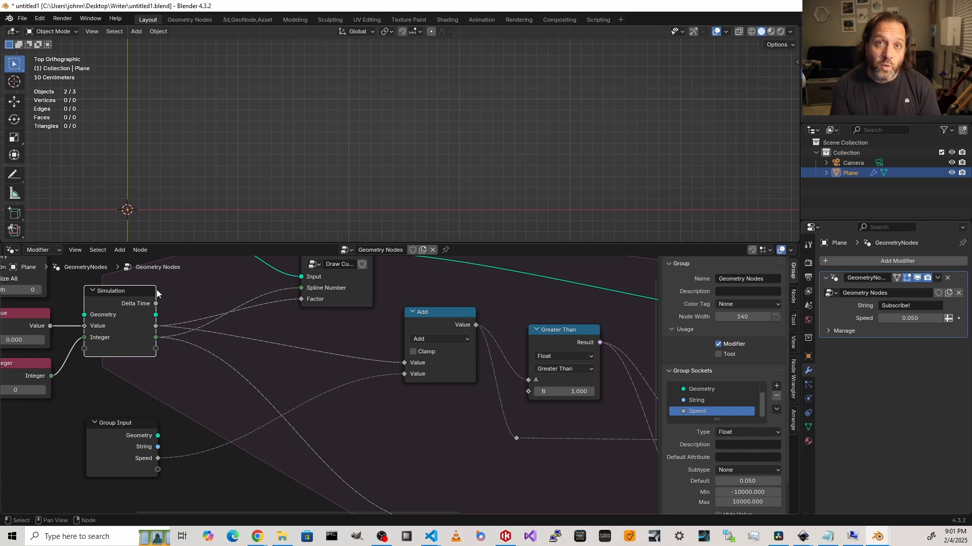
Step: Duplicate the Add node and insert the copy into the link between the Group Input's Speed and the original Add node
click(437, 316)
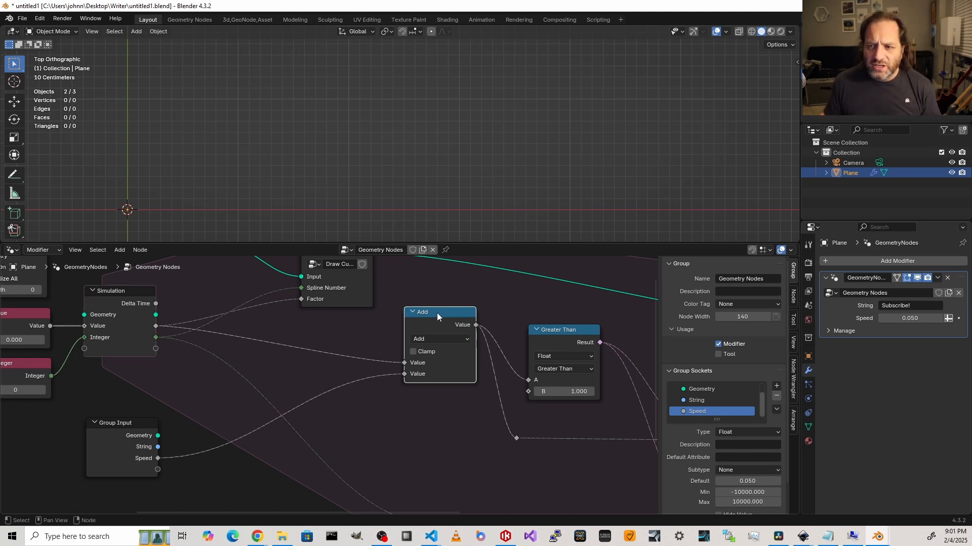
key(shift+d)
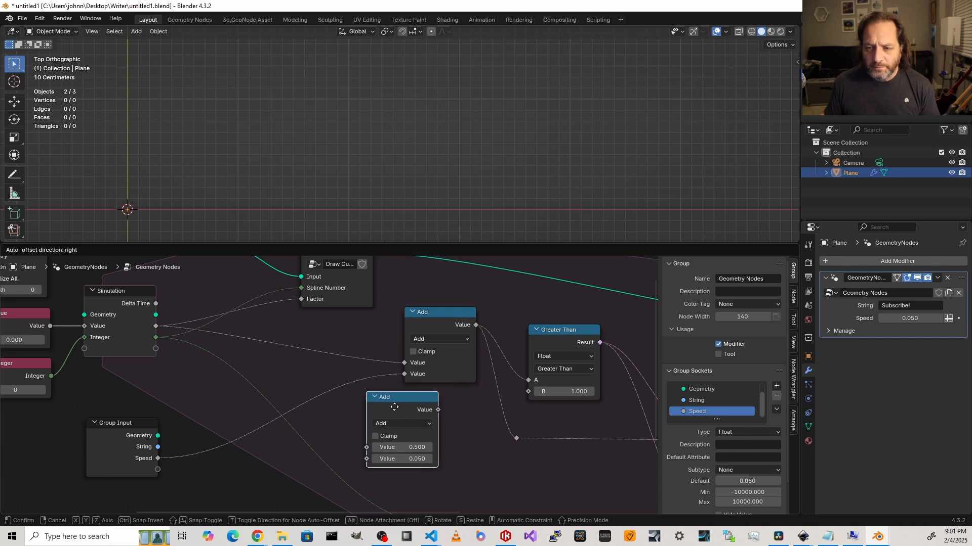
click(325, 391)
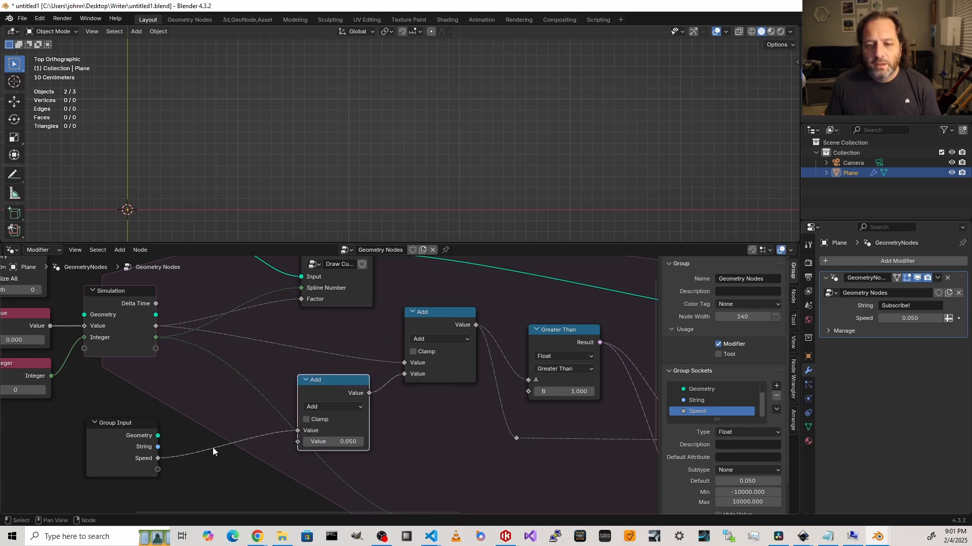
drag(99, 442, 100, 427)
Step: Set the inserted Math node to Multiply, connect the simulation's Delta Time to its second Value, and collapse the node
click(349, 407)
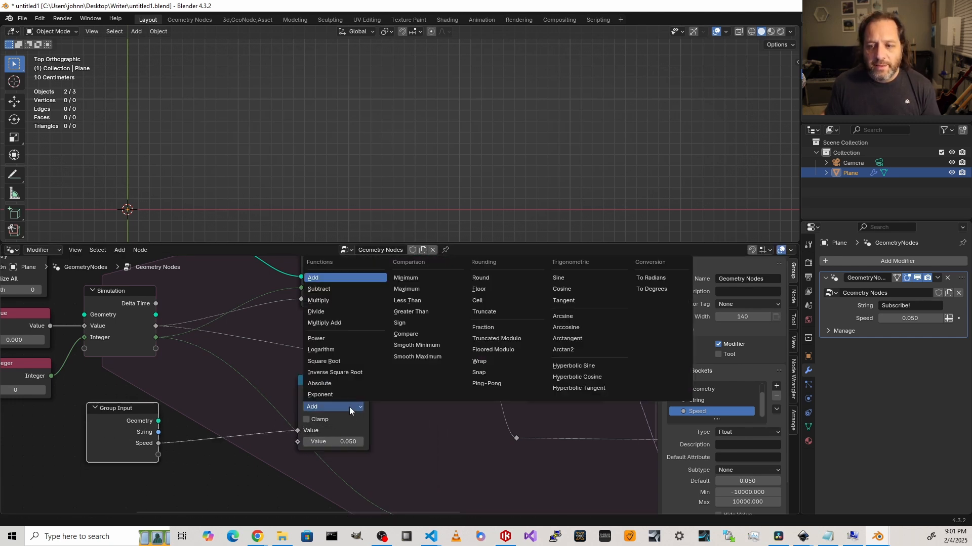
click(323, 305)
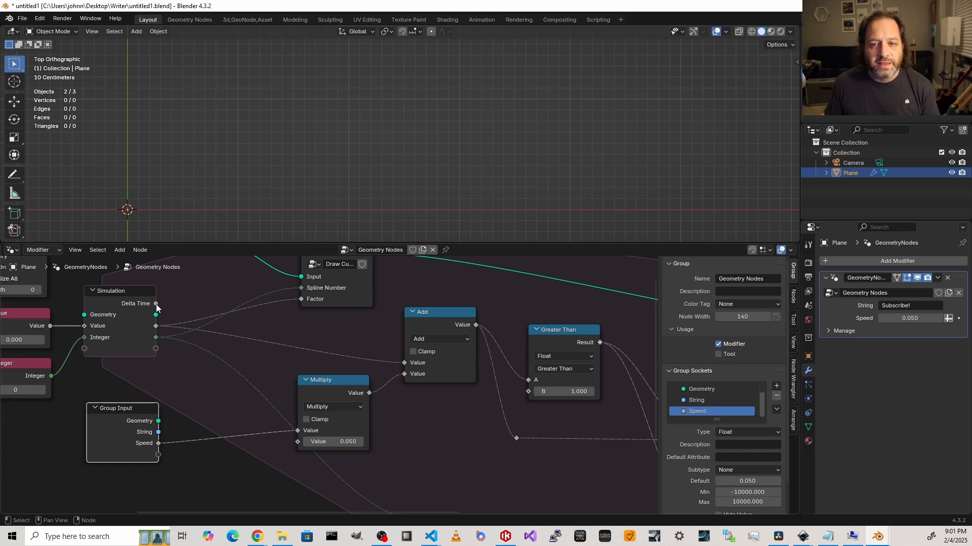
drag(155, 304, 297, 442)
click(305, 380)
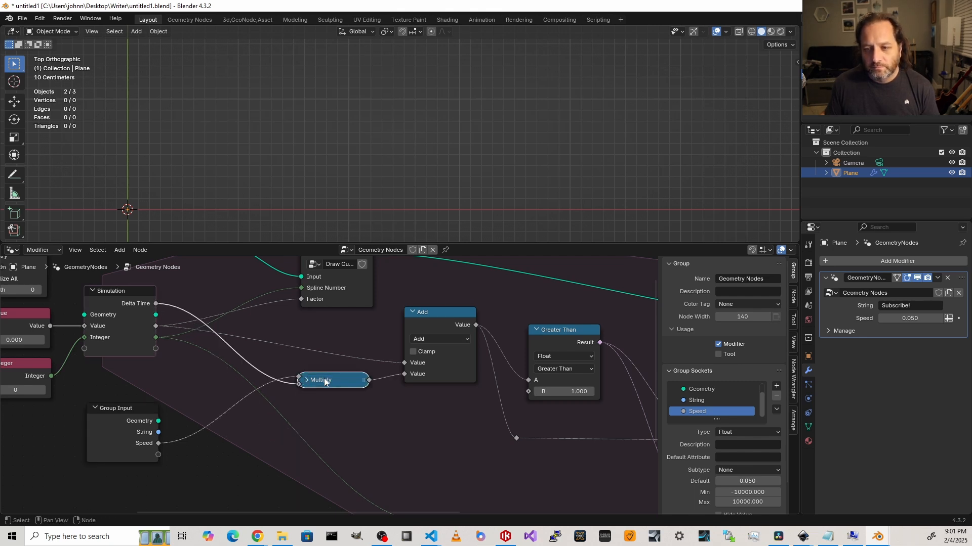
drag(351, 374, 351, 372)
Step: Preview the animation, set the modifier's Speed to 0.1, and replay it from the first frame
key(space)
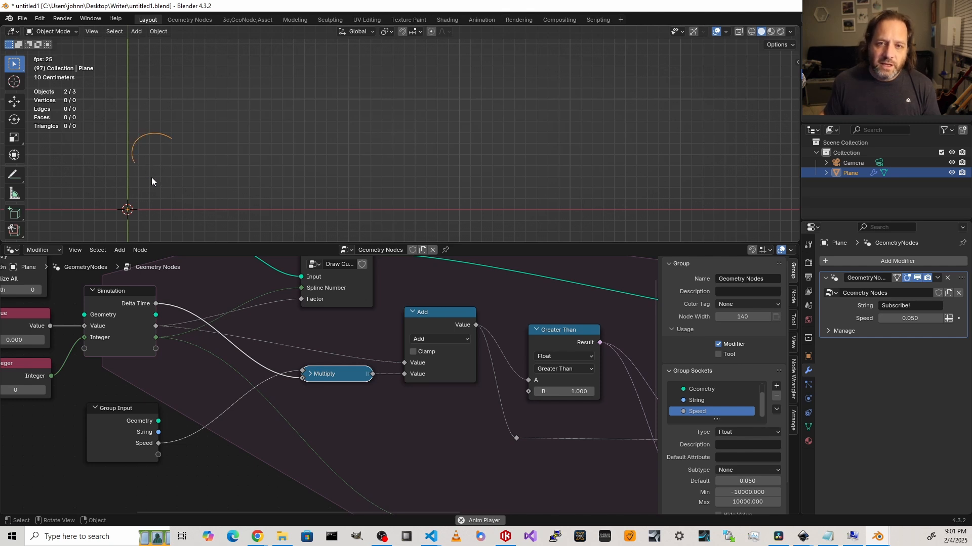
key(space)
click(923, 317)
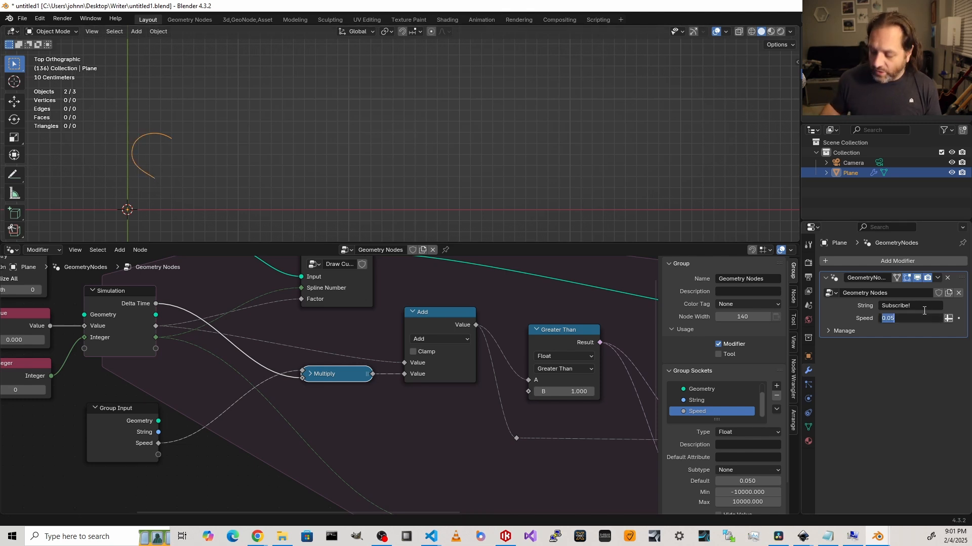
key(BackSpace)
text(.1)
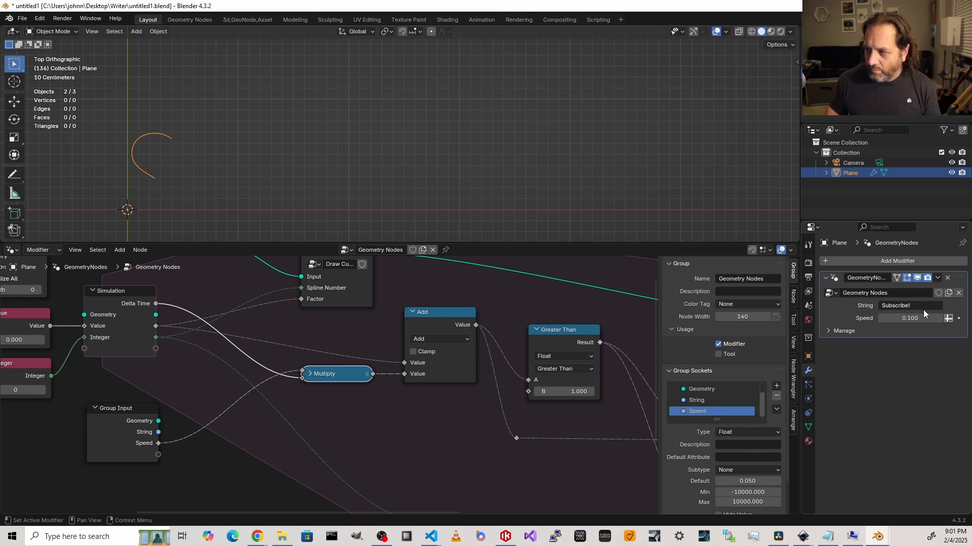
key(Return)
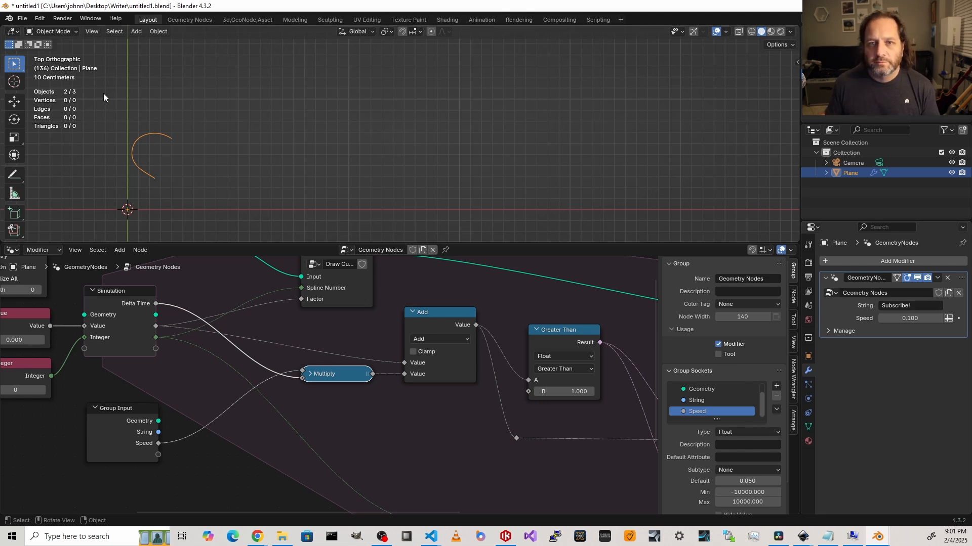
key(shift+Left)
key(space)
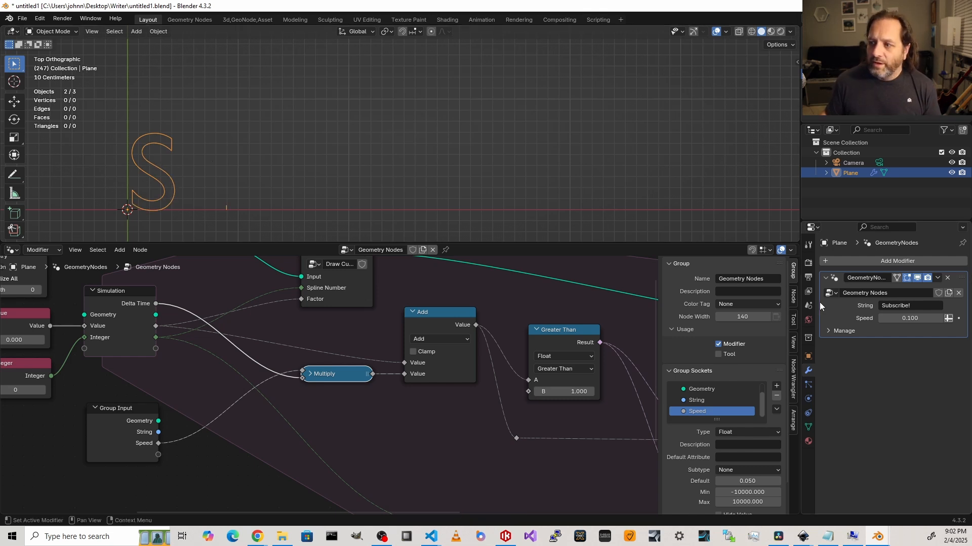
Step: Set the scene's frame rate to 120 fps and play the animation from the first frame
click(809, 278)
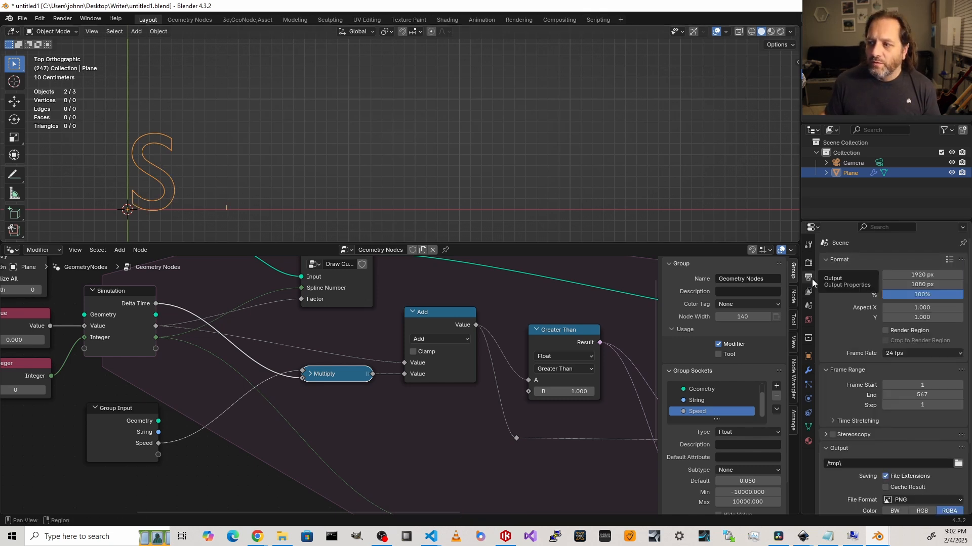
click(914, 356)
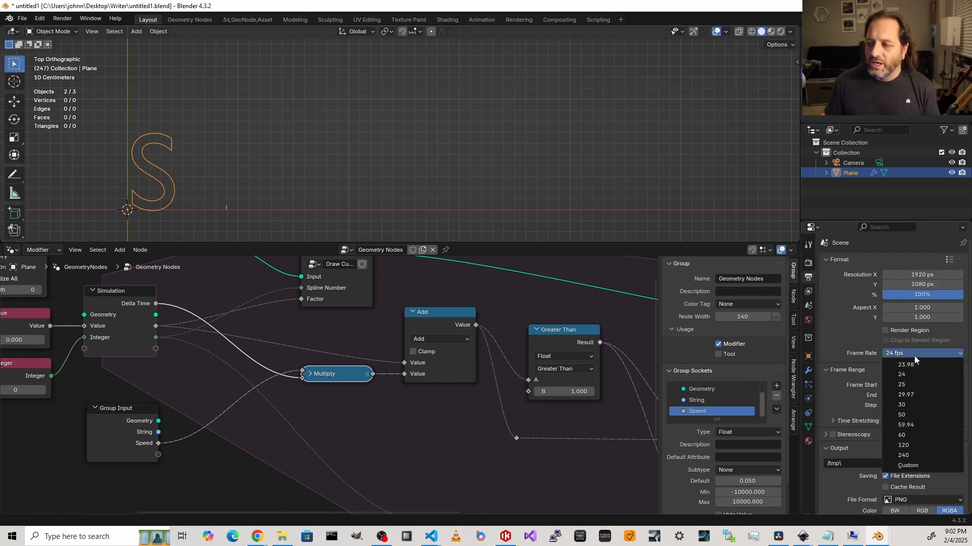
click(921, 445)
key(shift+Left)
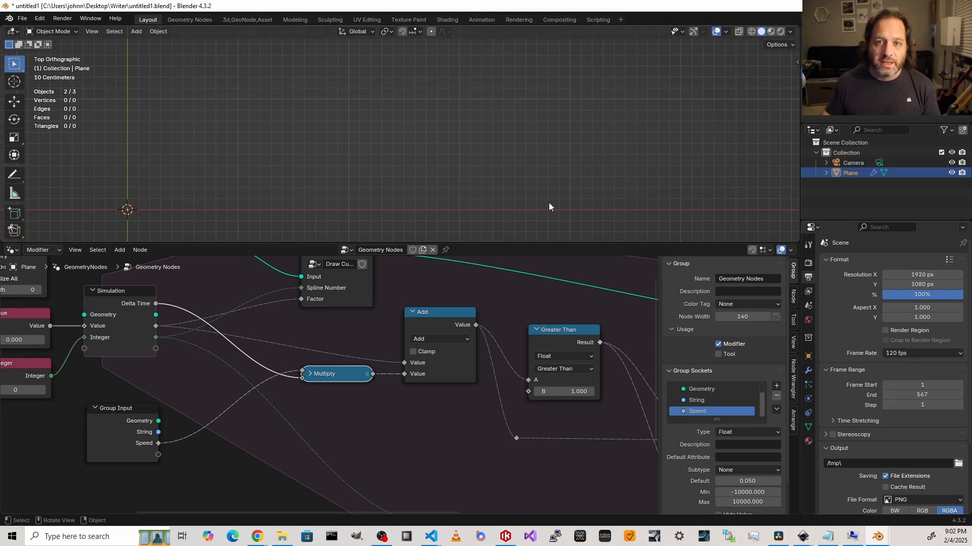
key(space)
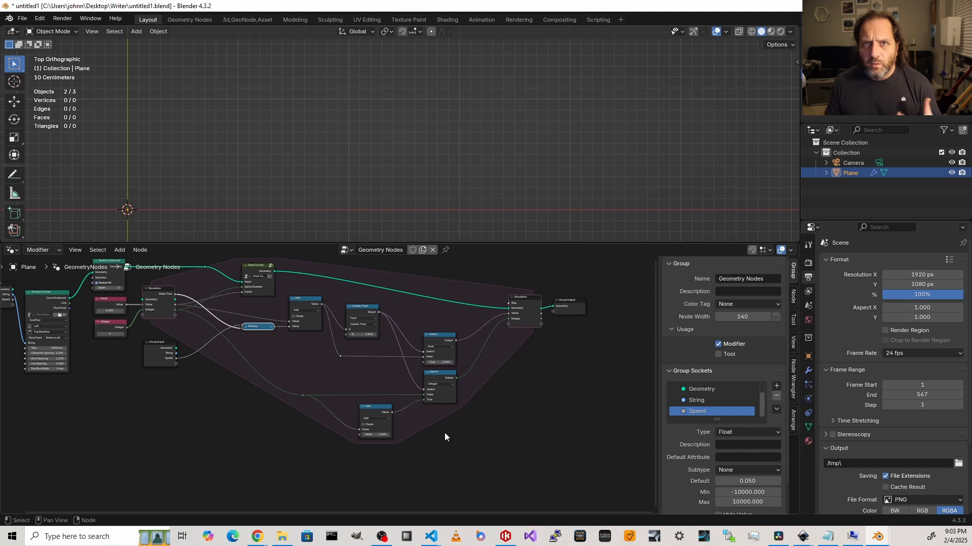
Step: Add a Points node in the empty area below the second Group Input node
scroll(293, 419, up, 2)
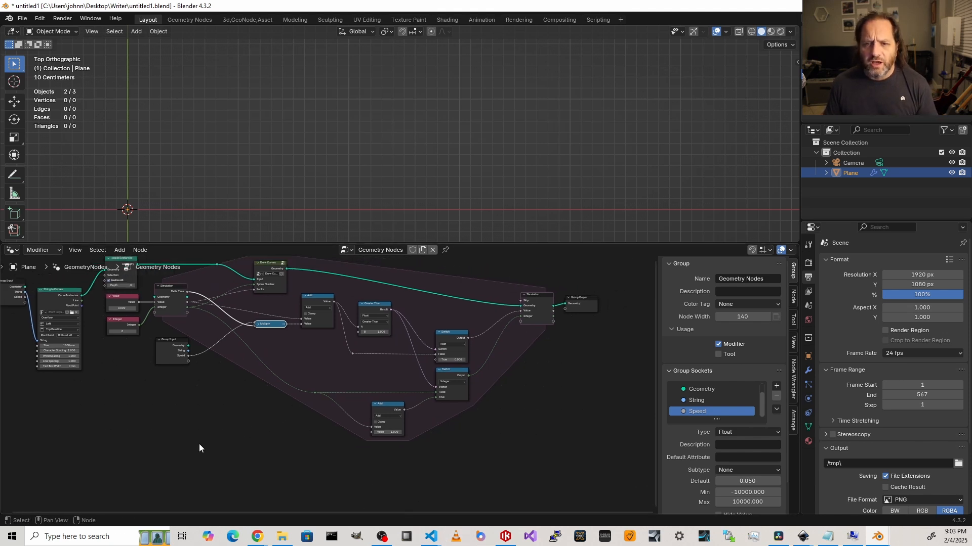
middle_drag(204, 433, 265, 419)
key(shift+a)
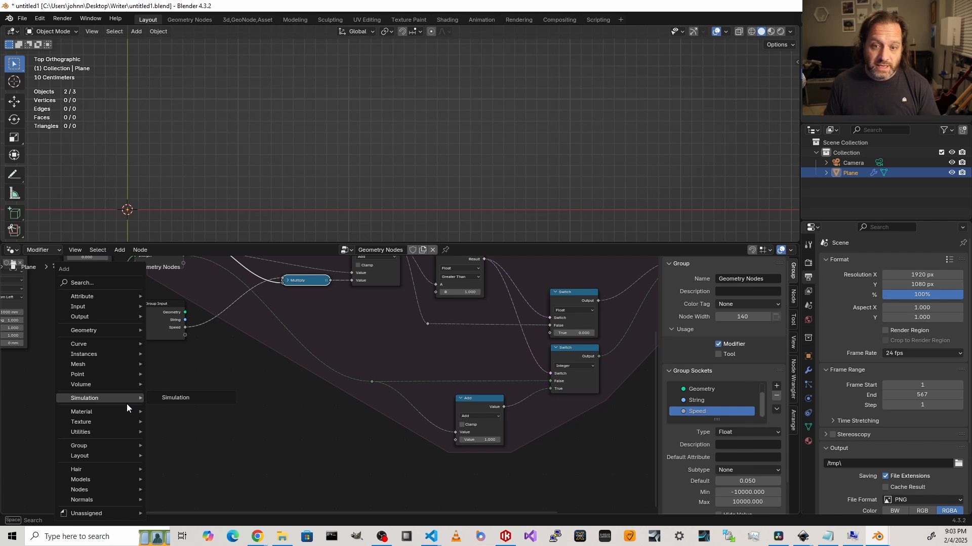
text(poinm)
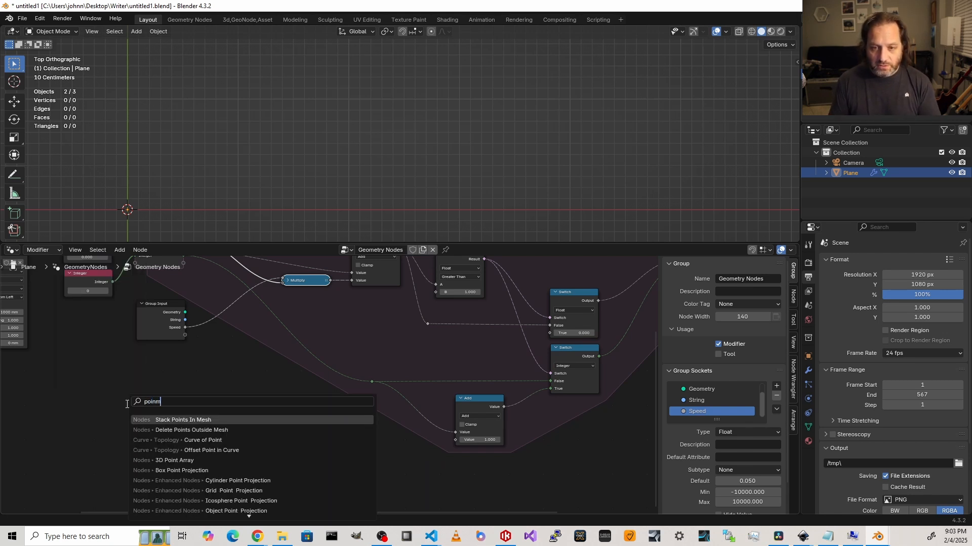
key(BackSpace)
text(t)
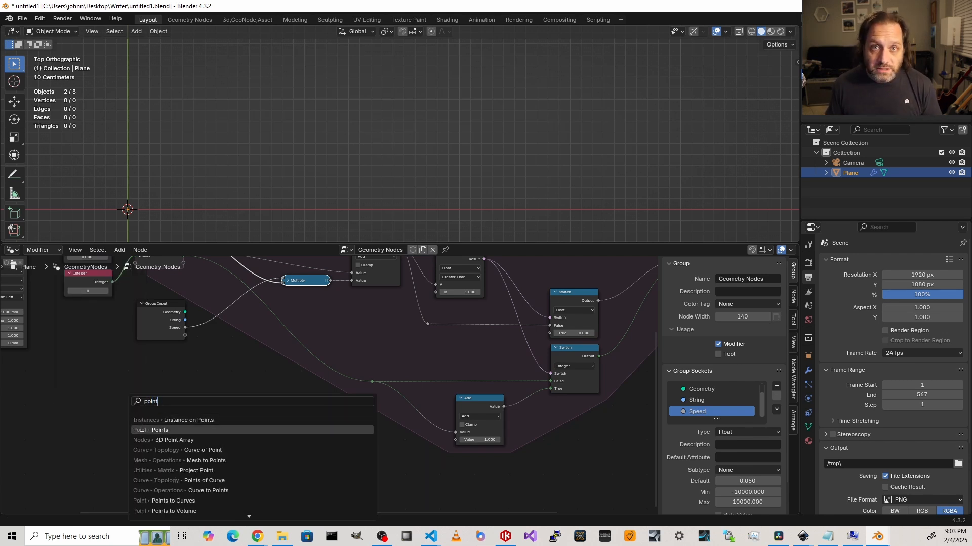
click(155, 430)
click(136, 410)
scroll(293, 476, up, 2)
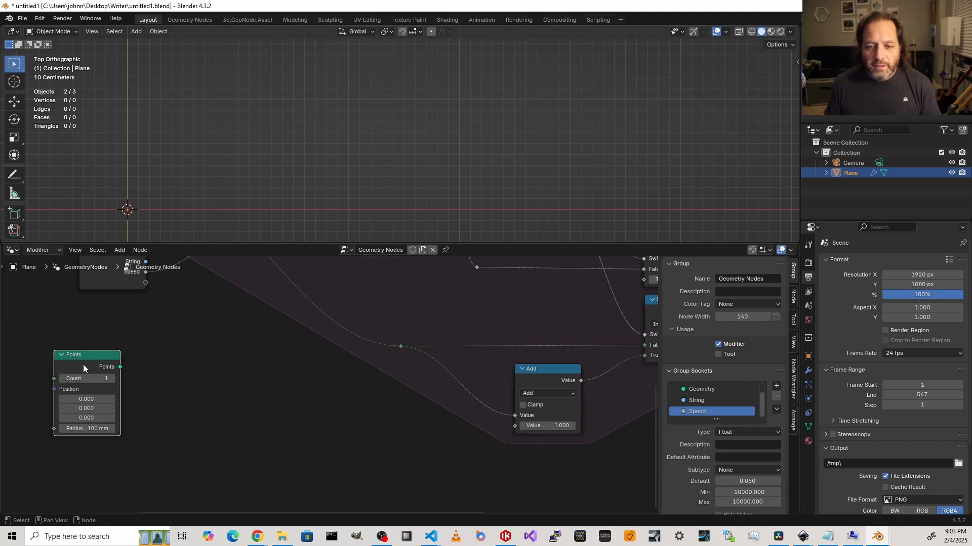
scroll(122, 393, down, 4)
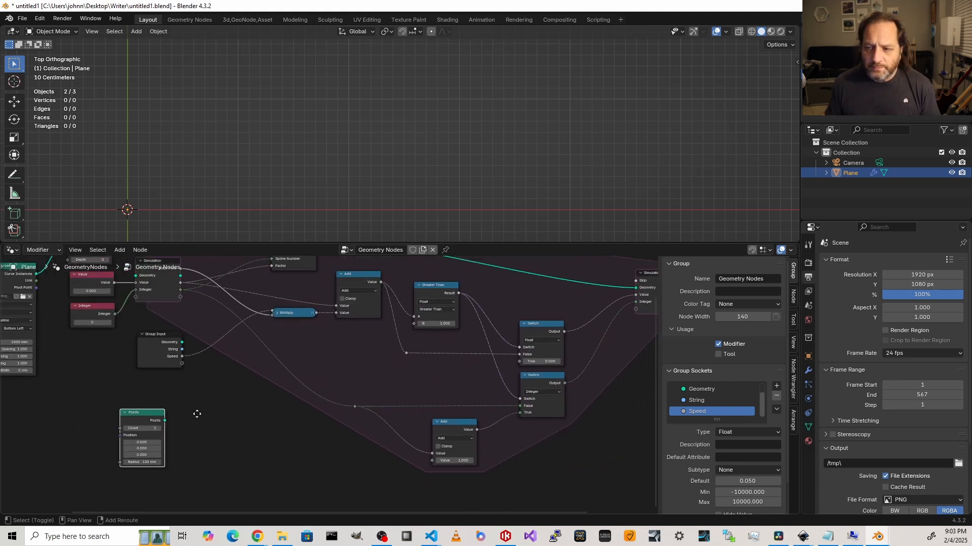
Step: Move the Simulation output and Group Output nodes down, and route the simulation output's incoming links through aligned reroutes
drag(620, 390, 524, 318)
key(g)
click(537, 436)
shift+right_drag(510, 430, 503, 471)
key(g)
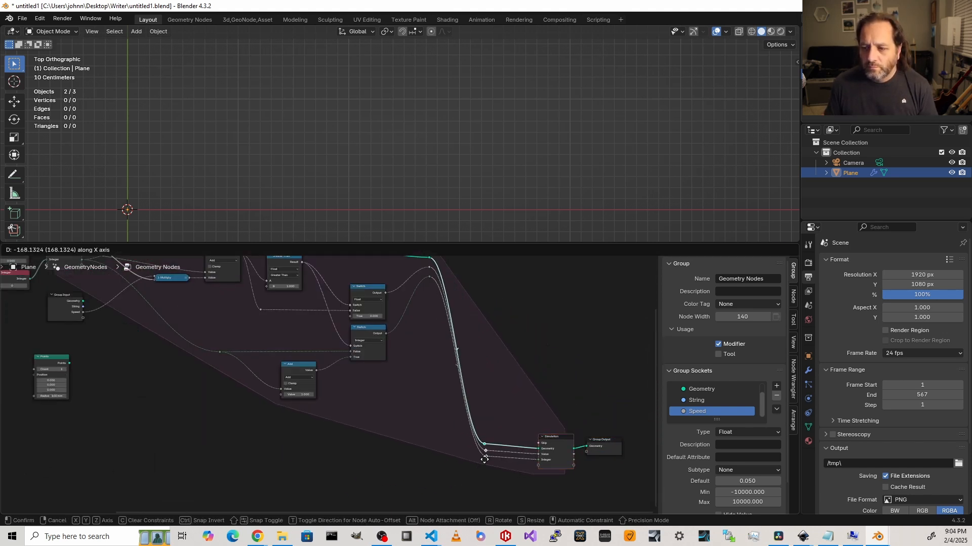
click(484, 455)
drag(484, 444, 475, 446)
Step: Connect the Points node to a new Simulation output socket, and combine the simulation's Geometry and Points with Join Geometry before the Group Output
drag(63, 357, 413, 454)
scroll(405, 461, up, 8)
middle_drag(382, 468, 185, 454)
drag(185, 455, 242, 452)
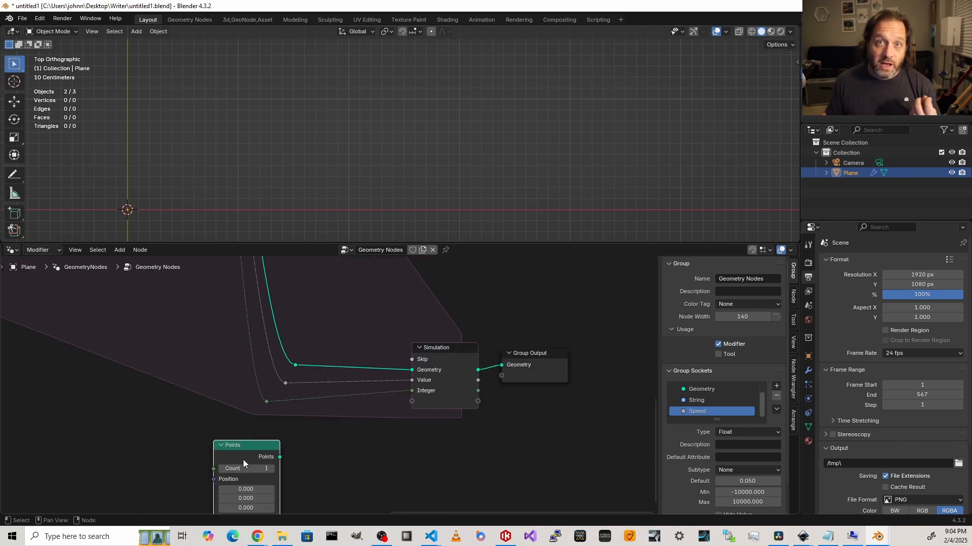
drag(279, 457, 440, 409)
drag(526, 360, 635, 370)
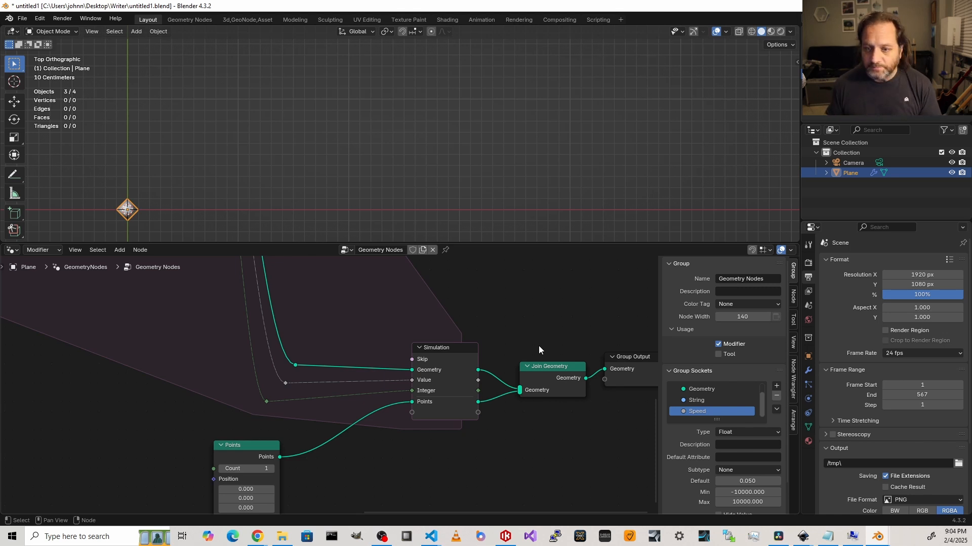
Step: Move the Points node well away from the Simulation output node to open up space on its link
scroll(228, 477, down, 3)
middle_drag(228, 477, 369, 423)
drag(386, 407, 159, 423)
Step: Preview the animation, set the modifier's Speed to 0.970, and replay the drawing of the string
scroll(361, 144, down, 6)
key(space)
key(space)
click(808, 371)
mouse_move(909, 319)
mouse_down()
mouse_move(961, 318)
mouse_move(889, 318)
mouse_up()
key(space)
key(space)
key(space)
key(space)
Step: Reposition the Points node farther left, leaving room for another node ahead of the Simulation output
scroll(336, 161, up, 6)
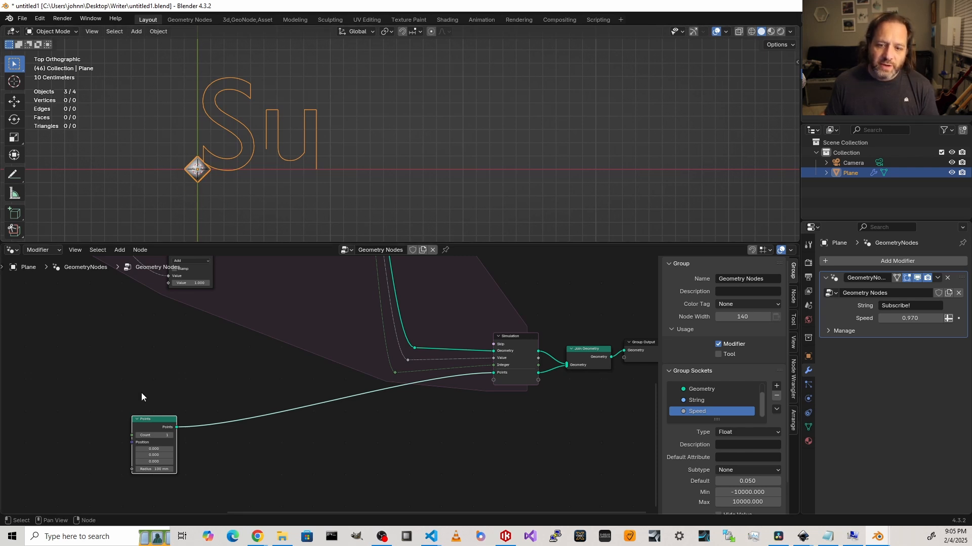
drag(152, 425, 172, 395)
scroll(137, 404, up, 3)
middle_drag(87, 490, 245, 436)
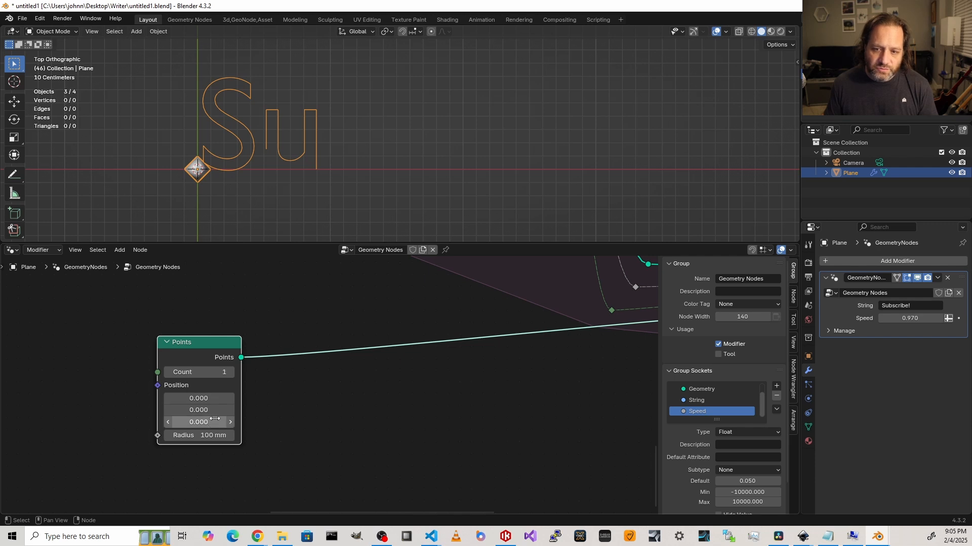
scroll(331, 375, down, 2)
shift+middle_drag(461, 381, 332, 409)
scroll(271, 449, down, 3)
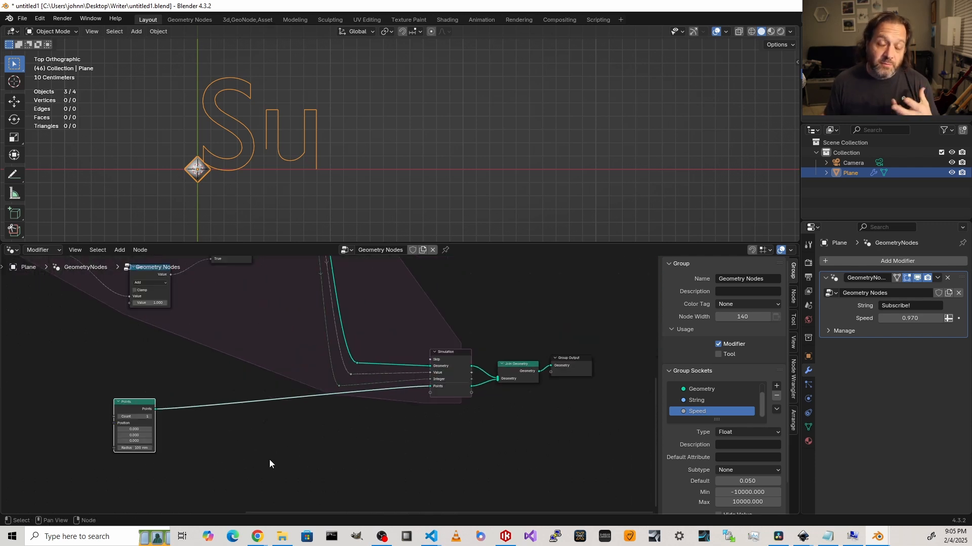
drag(130, 421, 90, 426)
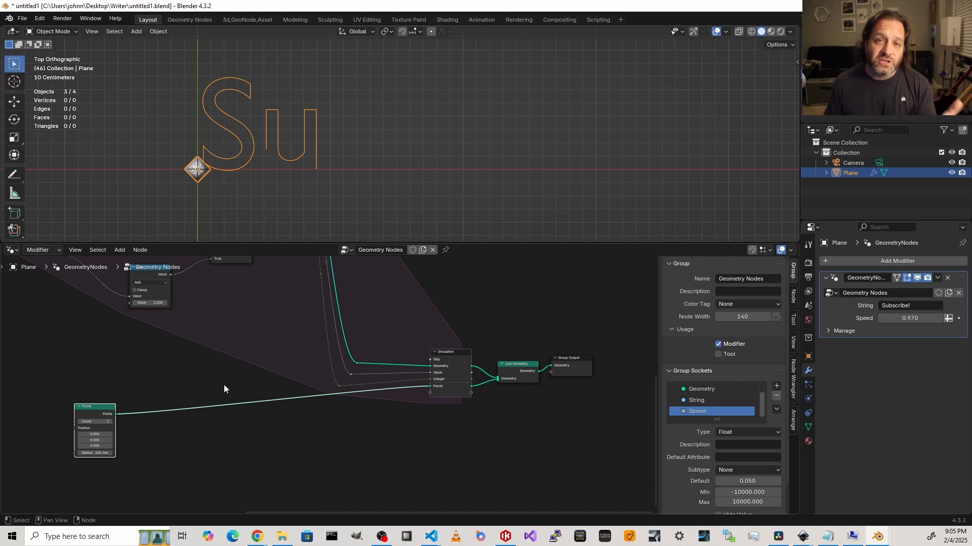
Step: Insert a Set Position node into the link between the Points node and the Simulation output
key(shift+a)
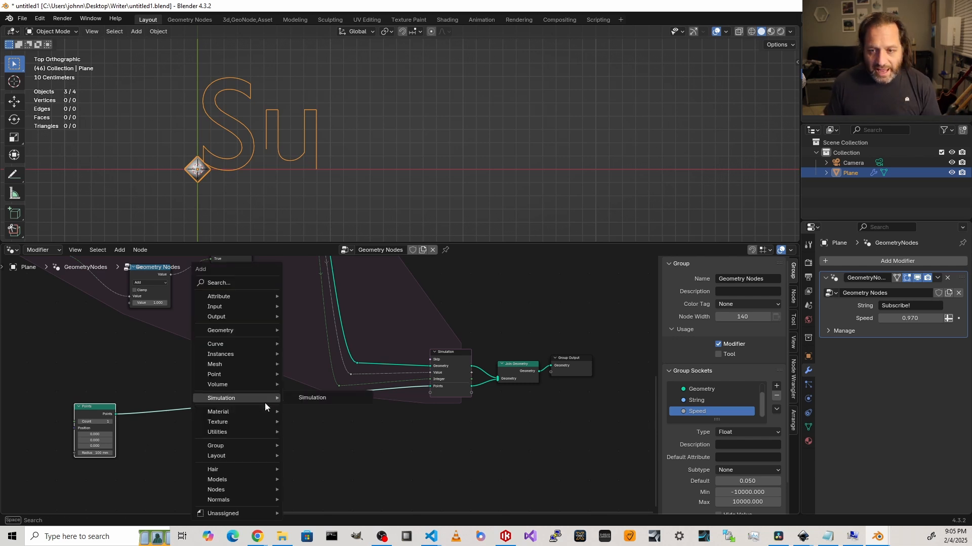
text(set)
key(Down)
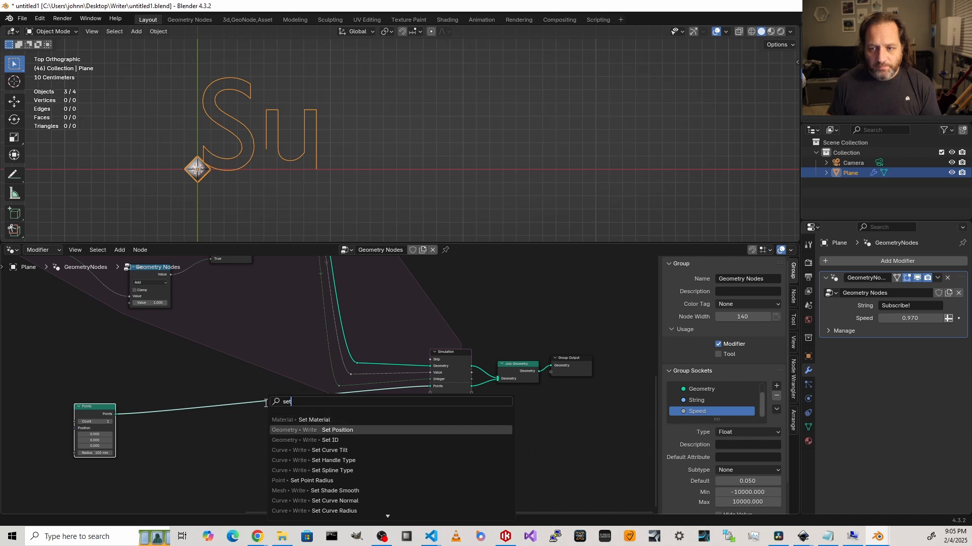
key(Return)
click(281, 392)
scroll(304, 374, up, 3)
drag(304, 347, 277, 357)
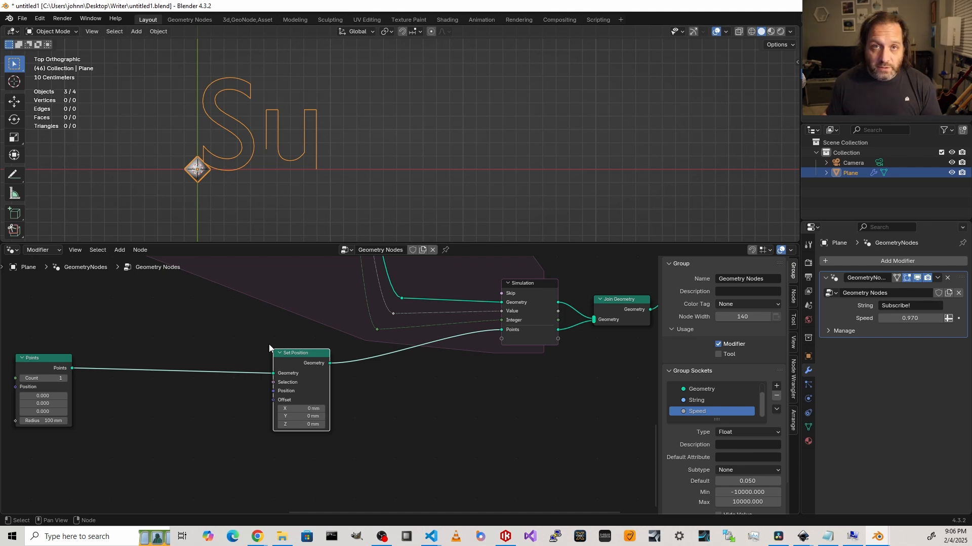
Step: Add a Sample Curve node near the Points and Set Position nodes
key(shift+a)
text(SAMPLES)
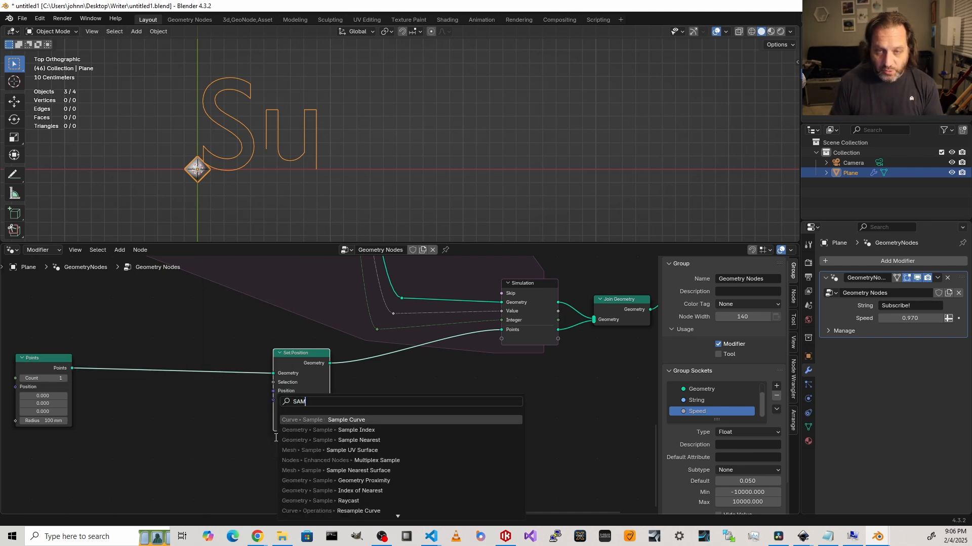
click(303, 439)
click(161, 390)
middle_drag(161, 391, 285, 377)
drag(165, 349, 64, 355)
Step: Rearrange the new nodes so Sample Curve sits directly above Points, with Set Position spaced out after them
scroll(285, 393, down, 2)
middle_drag(285, 393, 341, 437)
drag(356, 428, 267, 336)
drag(195, 408, 266, 455)
drag(266, 336, 266, 369)
scroll(292, 378, up, 7)
middle_drag(291, 378, 349, 369)
scroll(415, 374, down, 3)
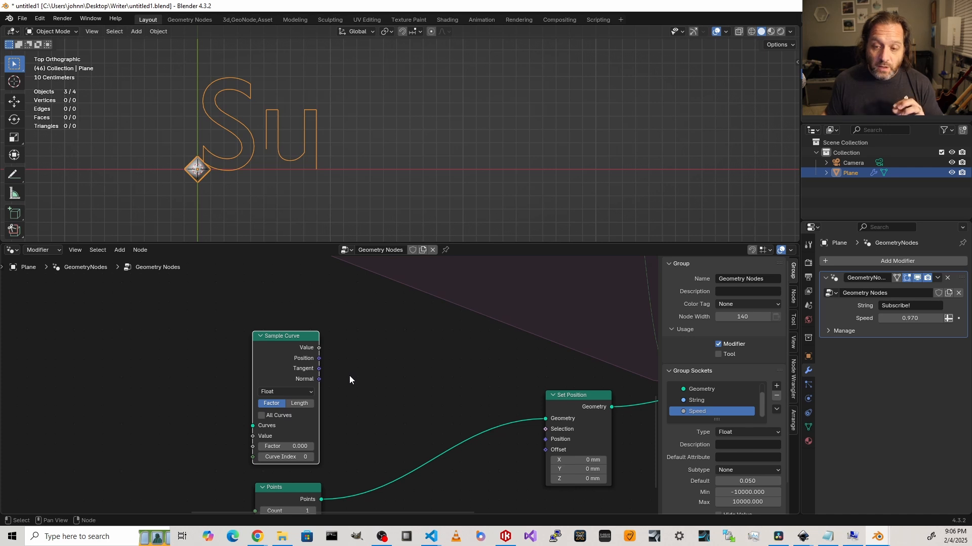
Step: Move the first Group Input, String to Curves and Realize Instances nodes left, away from the simulation zone
scroll(349, 379, down, 5)
middle_drag(175, 332, 260, 440)
scroll(231, 382, up, 7)
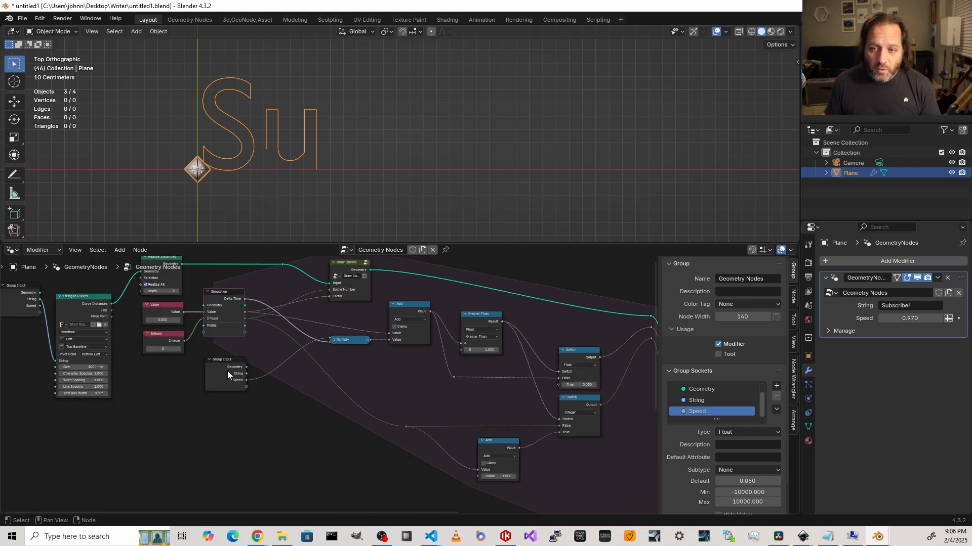
shift+middle_drag(196, 330, 255, 410)
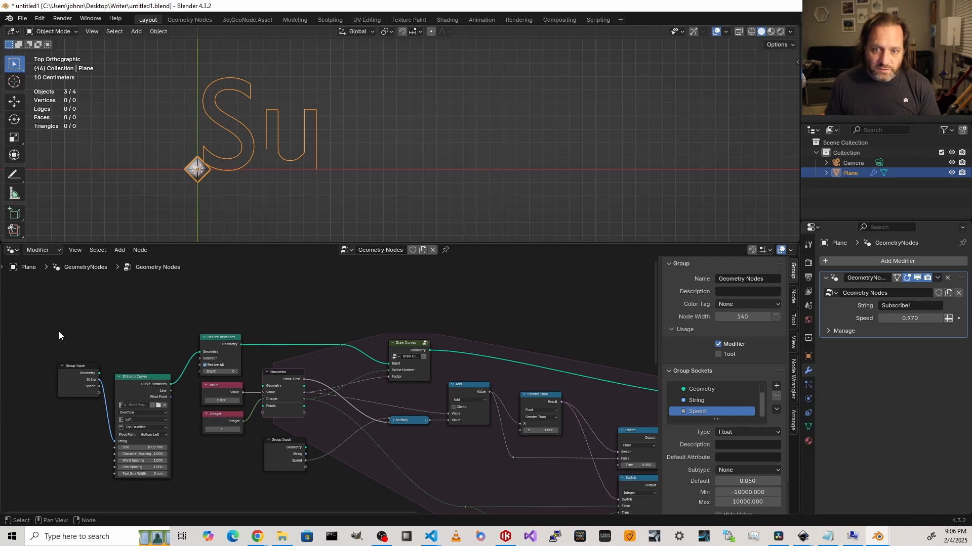
drag(58, 335, 223, 378)
key(g)
click(77, 384)
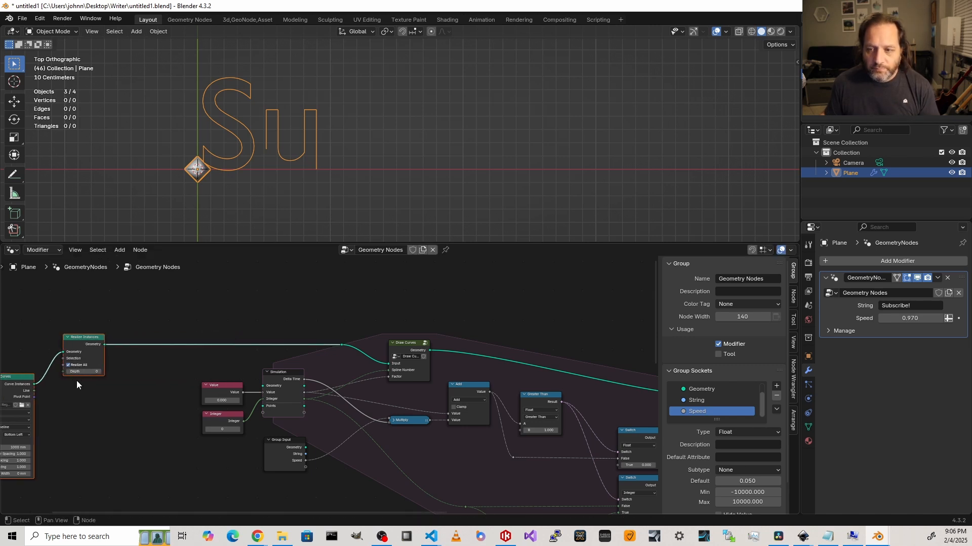
middle_drag(118, 384, 130, 322)
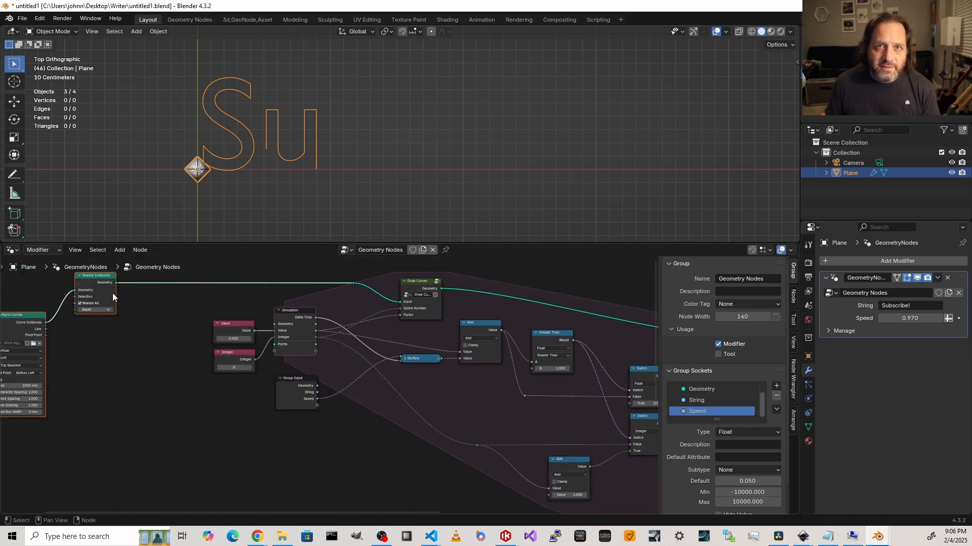
Step: Connect Realize Instances' Geometry output to Sample Curve's Curves input, routing the link through a reroute
drag(117, 283, 500, 415)
text(re)
key(Return)
click(238, 398)
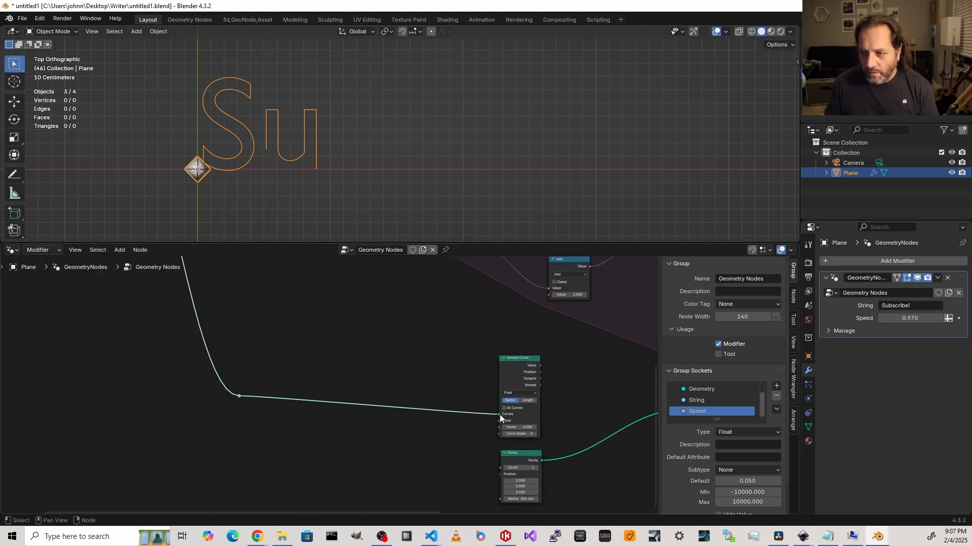
drag(510, 356, 508, 349)
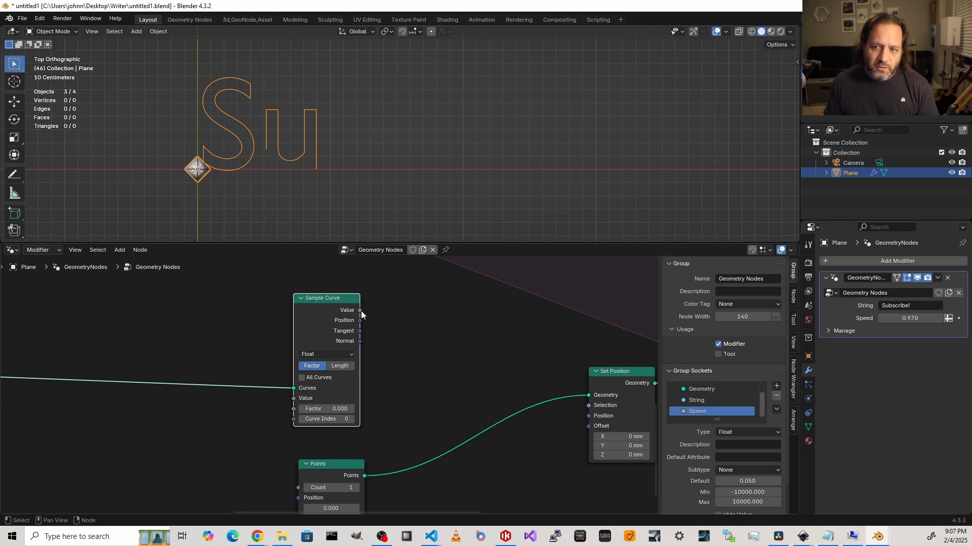
drag(360, 321, 380, 345)
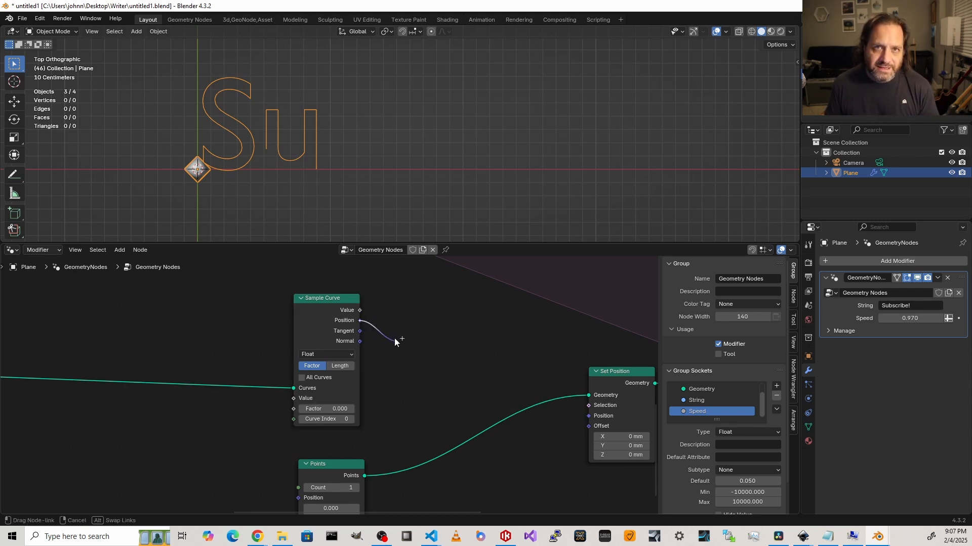
right_click(387, 342)
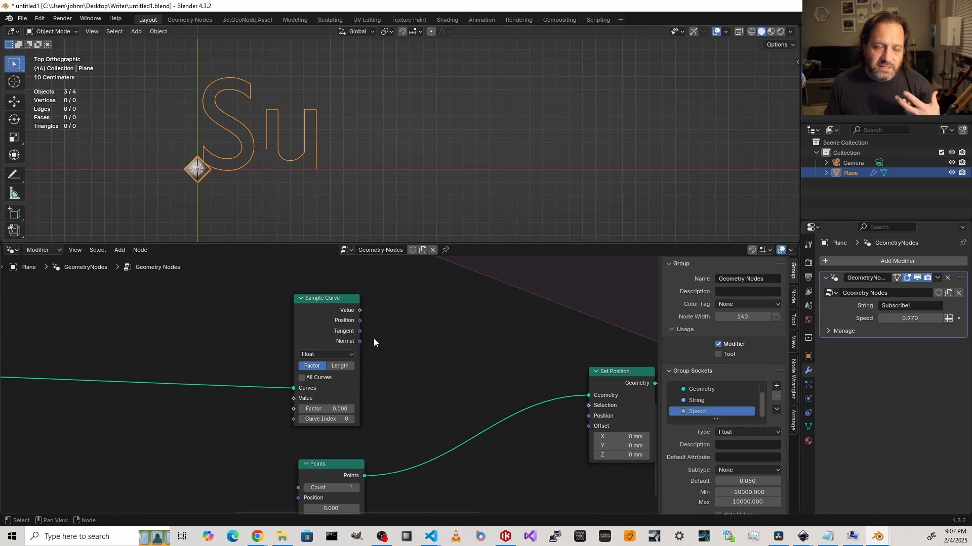
Step: Spread the upper Add and Greater Than nodes apart, and insert a shared reroute on the Add node's Value output links
scroll(263, 329, down, 4)
middle_drag(264, 331, 271, 392)
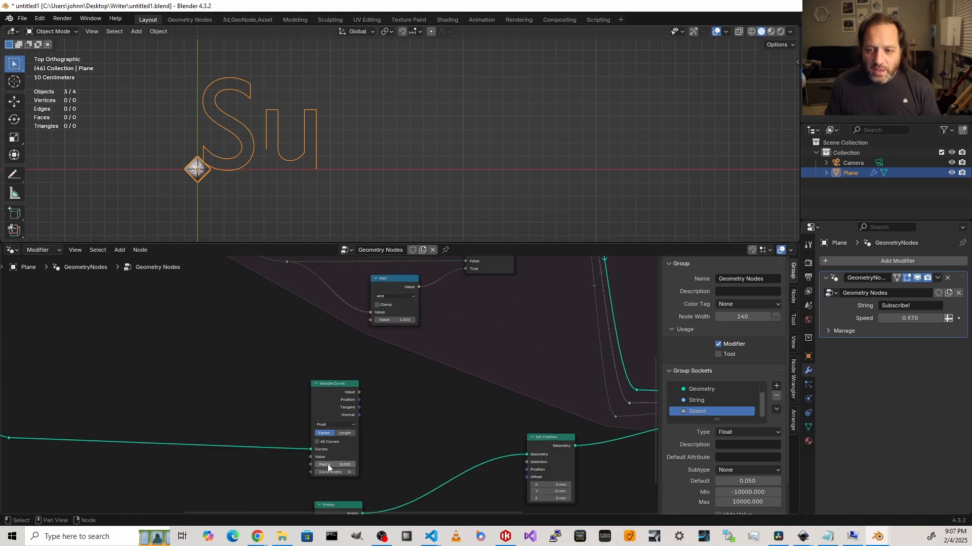
scroll(274, 372, down, 6)
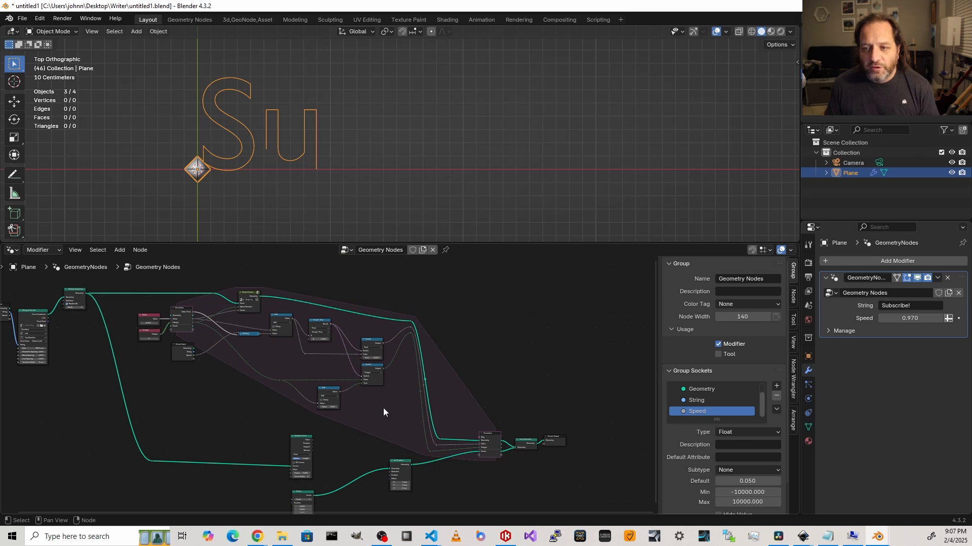
scroll(372, 403, up, 4)
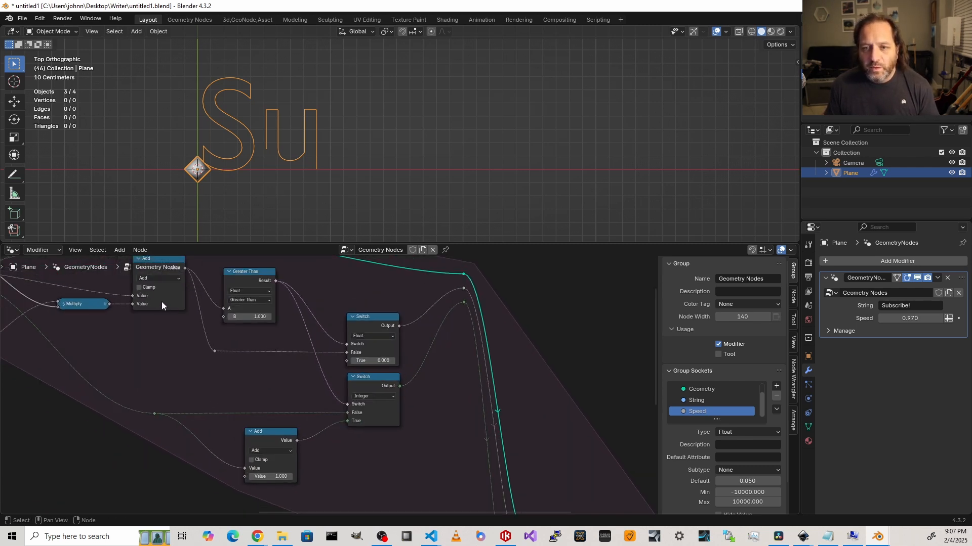
middle_drag(162, 304, 169, 340)
drag(166, 300, 159, 297)
drag(257, 322, 285, 323)
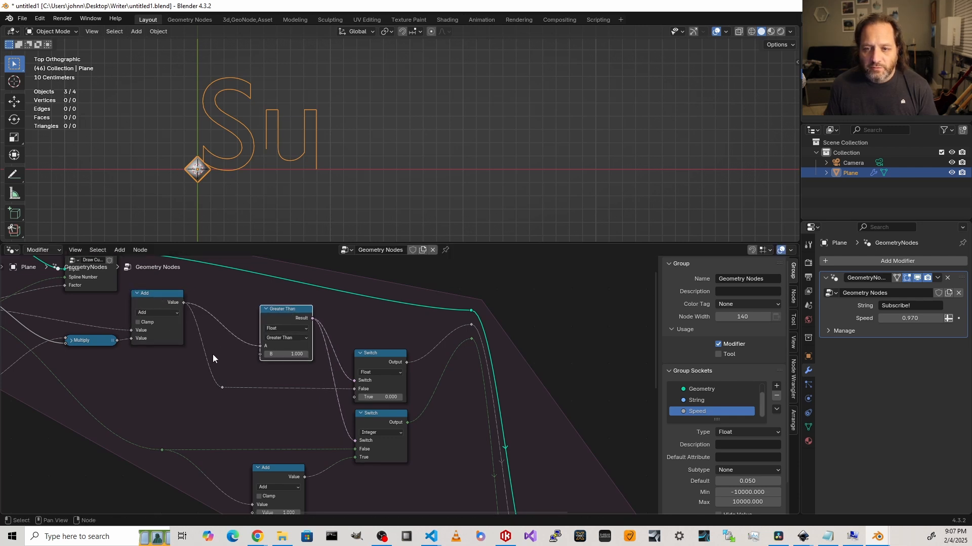
shift+right_drag(213, 355, 225, 308)
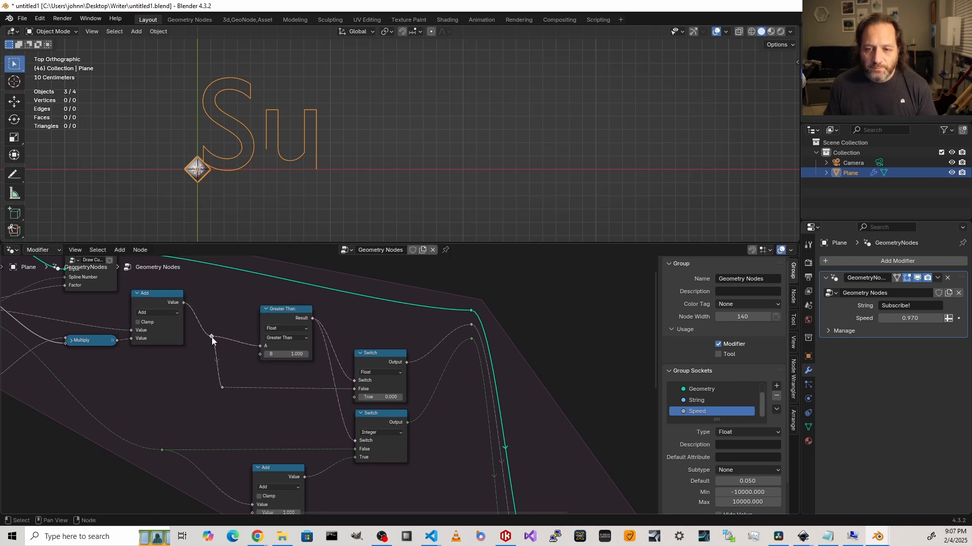
drag(212, 337, 208, 344)
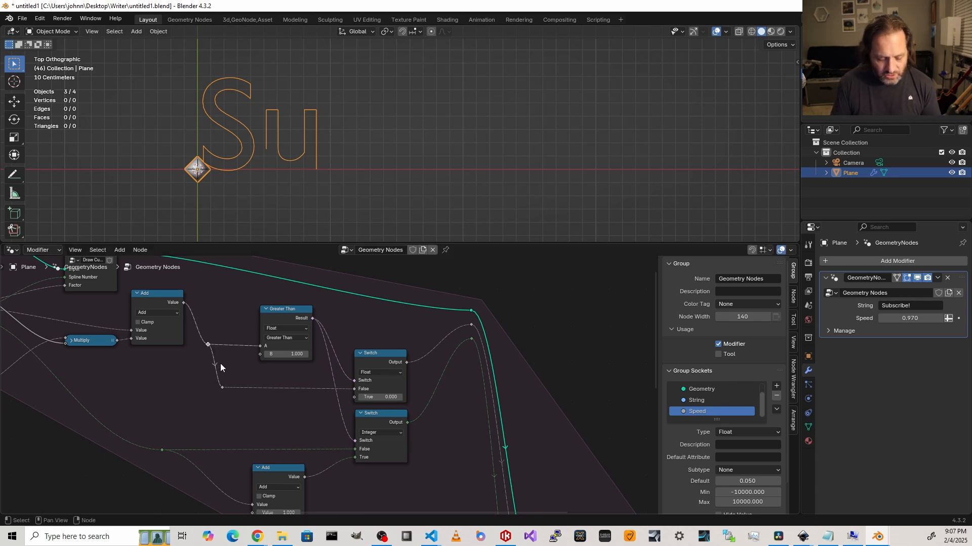
Step: Enclose the new reroute in a frame and label the frame Factor
key(ctrl+j)
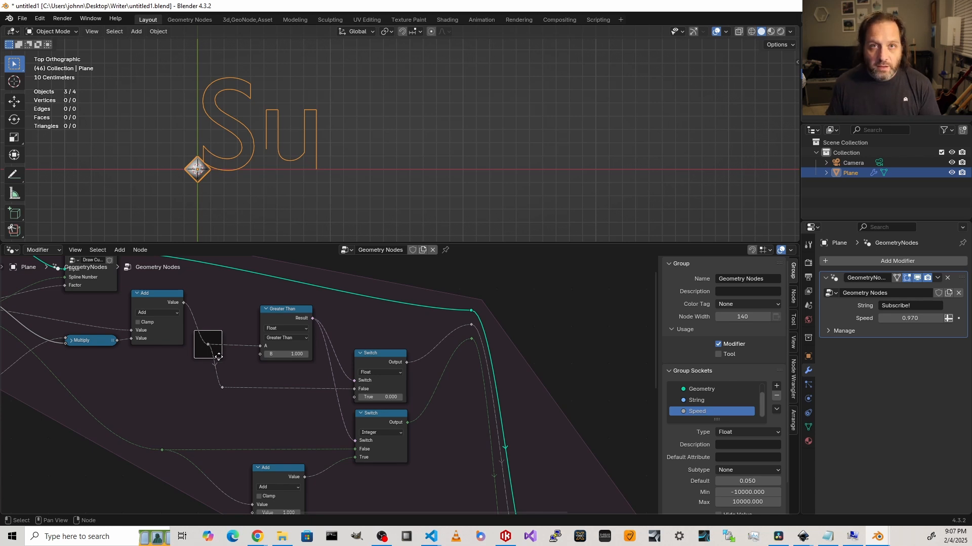
key(F2)
text(Factor)
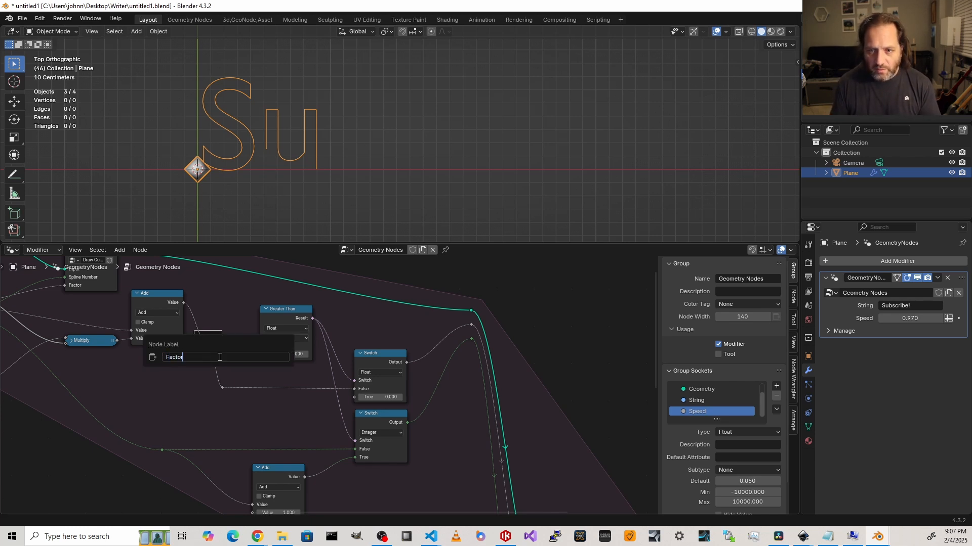
key(Return)
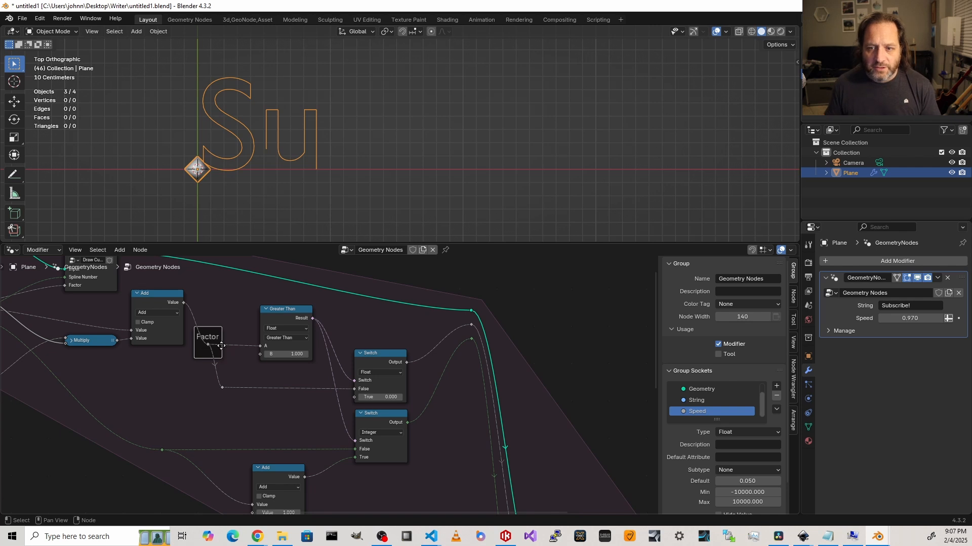
Step: Set the Factor frame's label size to 44 and position the frame between the upper Add and Greater Than nodes
drag(207, 349, 212, 345)
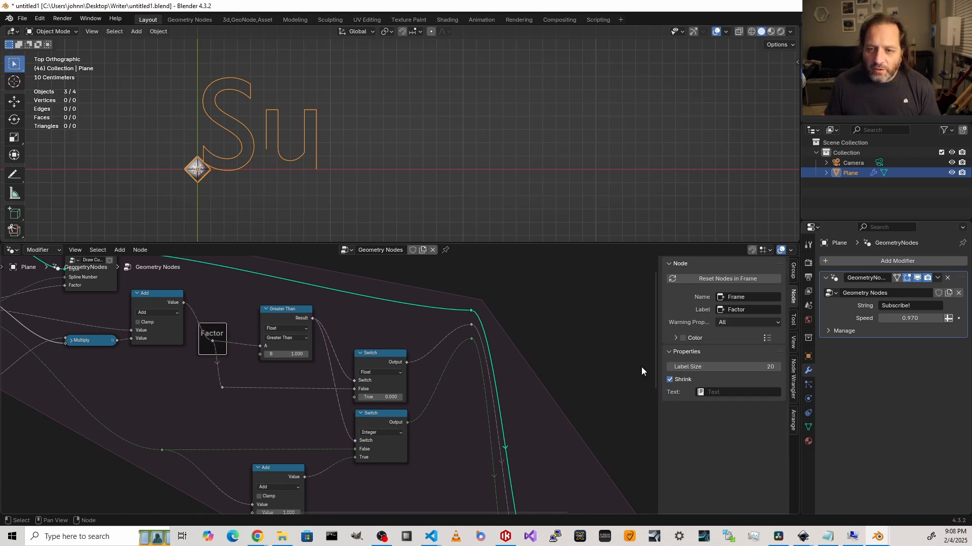
click(795, 269)
click(794, 296)
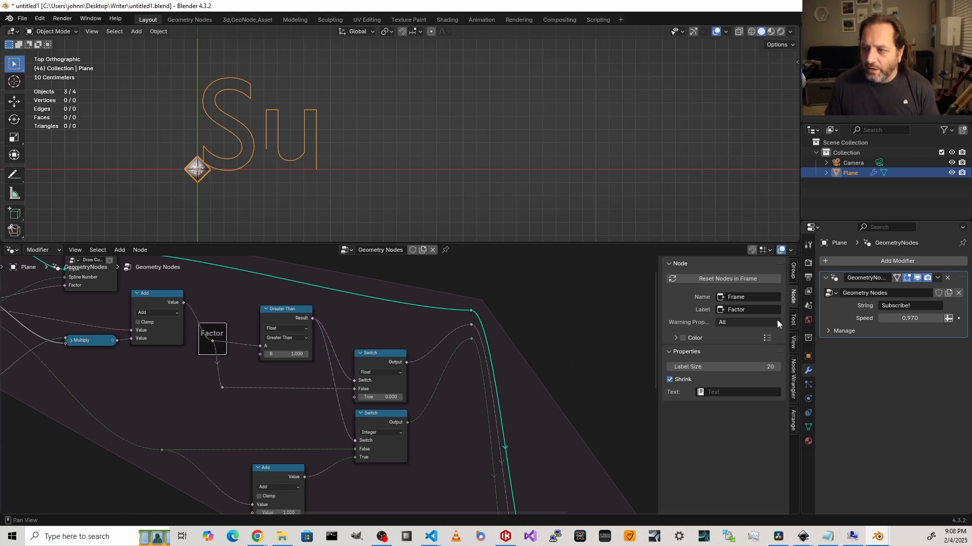
drag(708, 366, 754, 366)
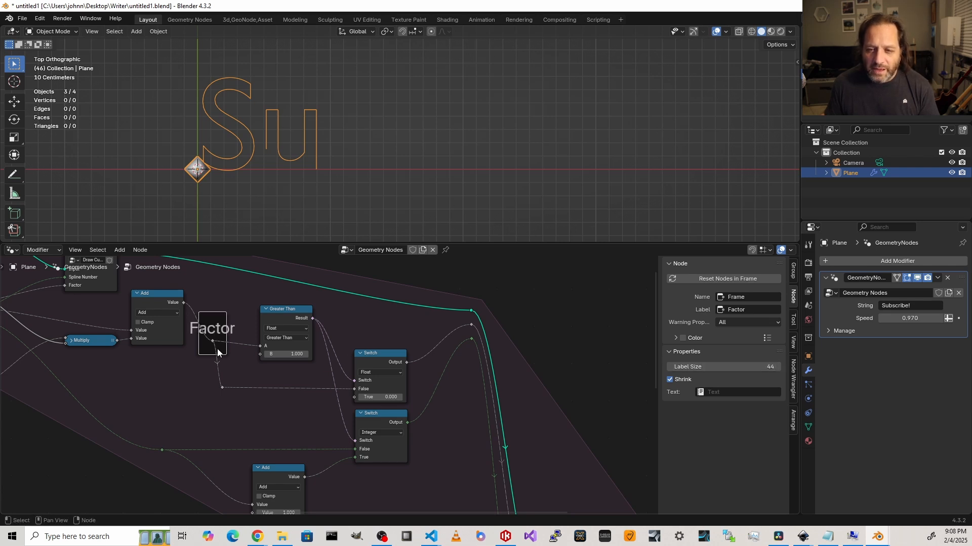
drag(224, 348, 229, 352)
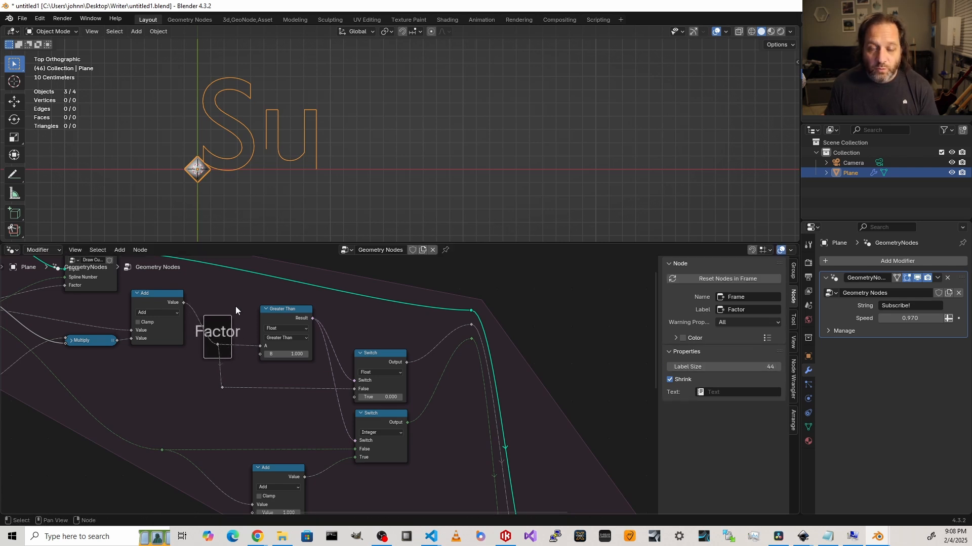
Step: Connect the Factor frame's reroute to Sample Curve's Factor input, routing the link through a new reroute beside the node
scroll(235, 309, down, 5)
middle_drag(266, 361, 223, 289)
click(223, 296)
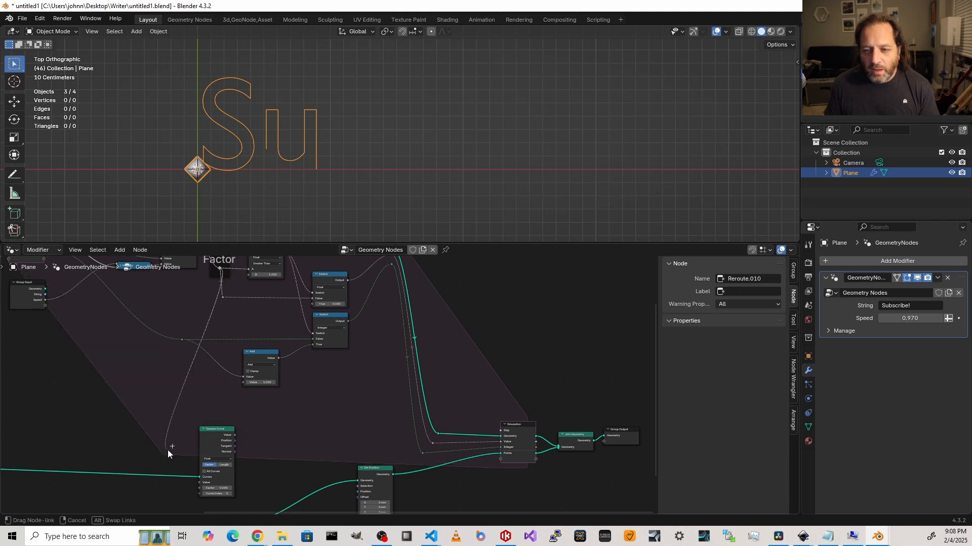
key(shift+a)
text(re)
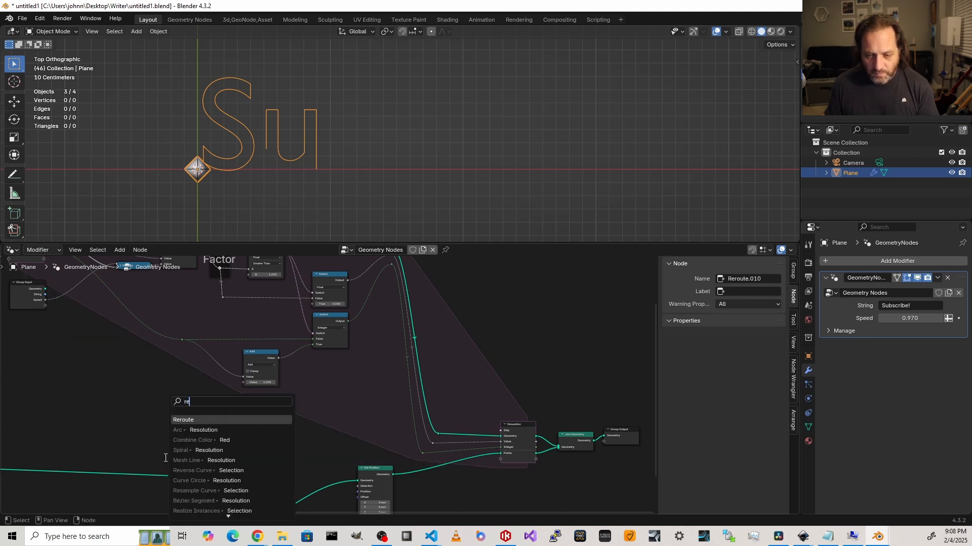
key(Return)
click(165, 458)
drag(167, 454, 200, 489)
Step: Examine the Sample Curve node's Factor and Curve Index inputs and the incoming Factor link
scroll(244, 445, up, 5)
shift+middle_drag(244, 444, 257, 324)
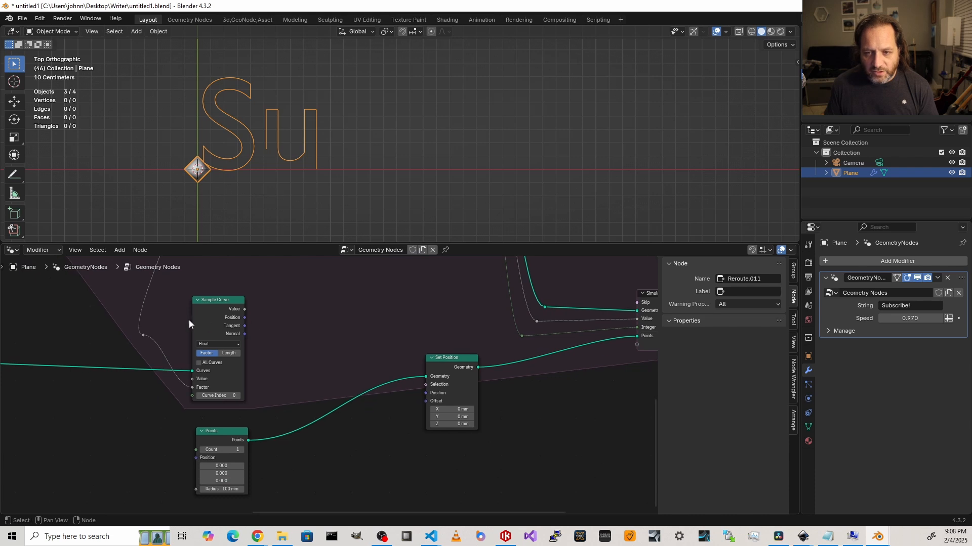
scroll(211, 299, down, 7)
shift+middle_drag(260, 378, 271, 455)
scroll(218, 478, up, 11)
shift+middle_drag(214, 494, 409, 345)
scroll(389, 377, up, 5)
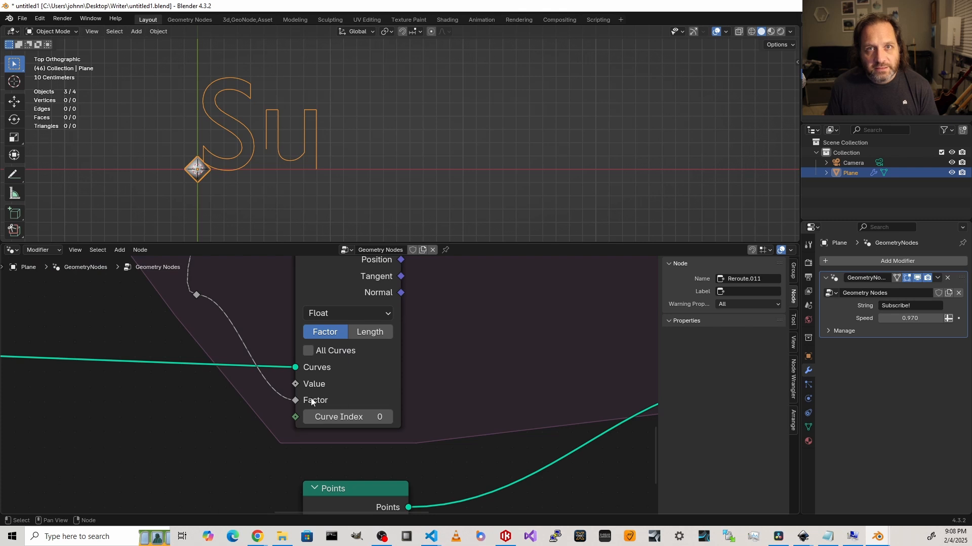
scroll(291, 423, down, 3)
scroll(314, 387, down, 6)
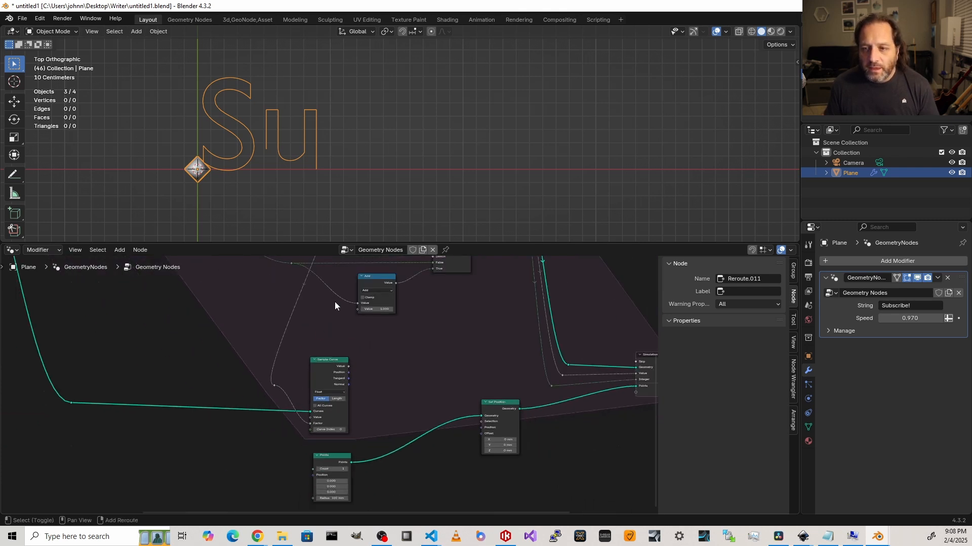
Step: Enclose the reroute feeding the Integer Switch's False input in a frame labelled Spline IDX, and enlarge its label text
shift+middle_drag(344, 286, 308, 368)
scroll(308, 367, up, 5)
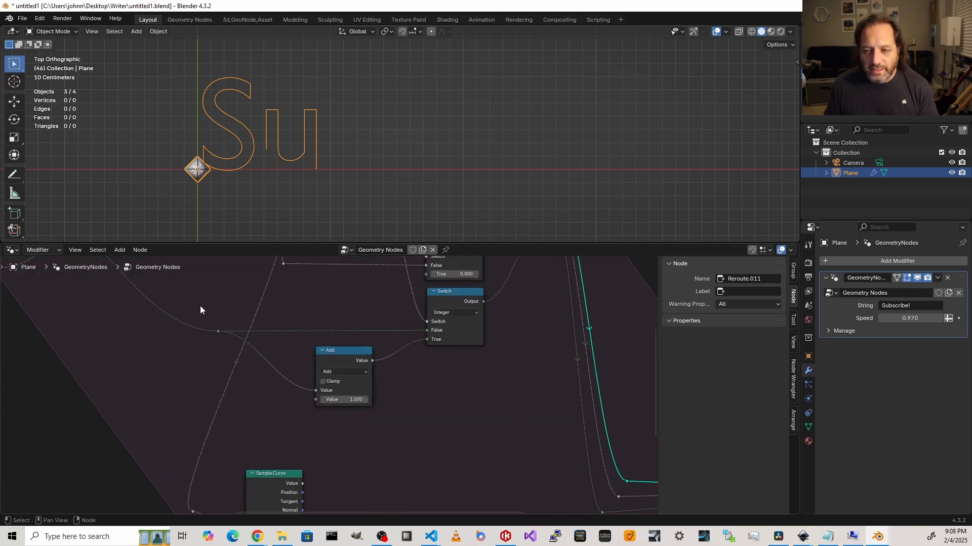
drag(200, 310, 226, 353)
key(ctrl+j)
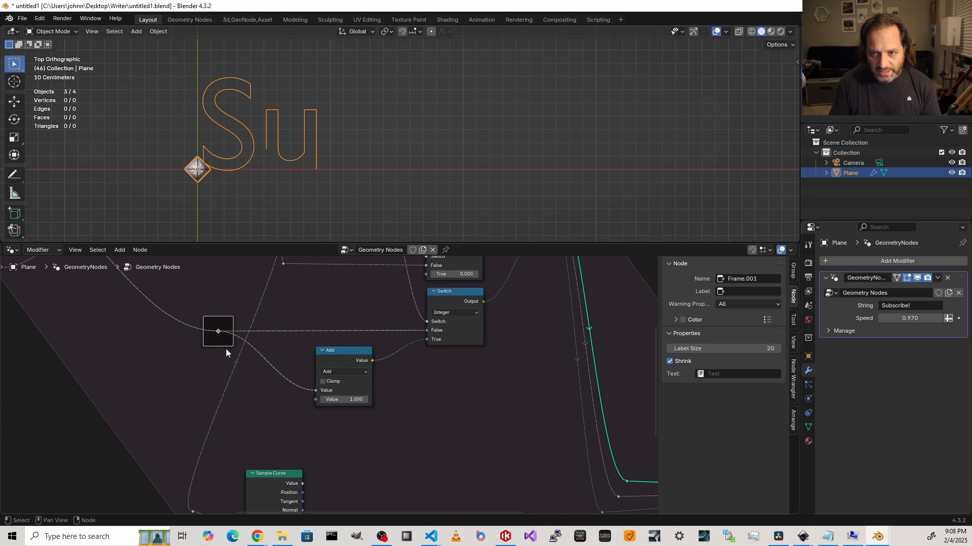
key(F2)
text(Spline IDX)
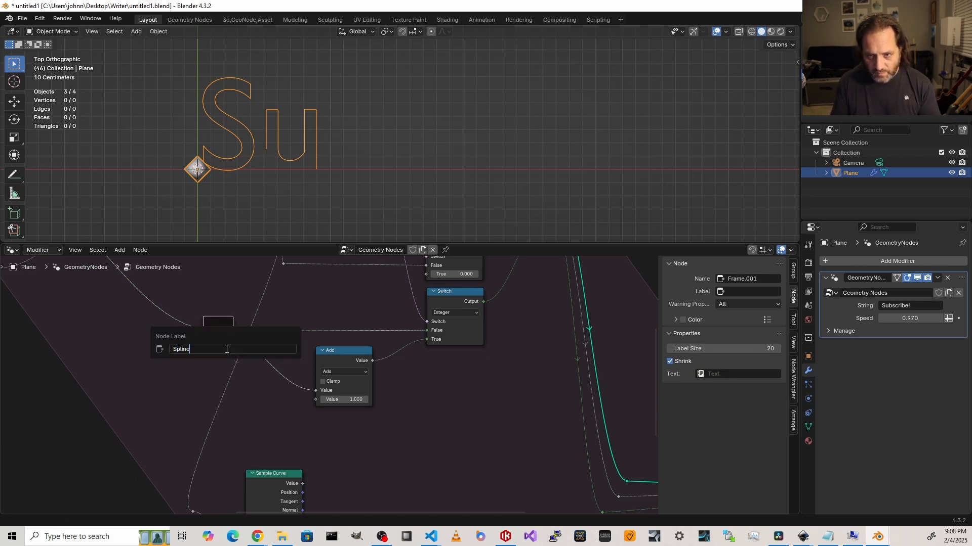
key(Return)
drag(723, 349, 727, 349)
drag(727, 348, 777, 348)
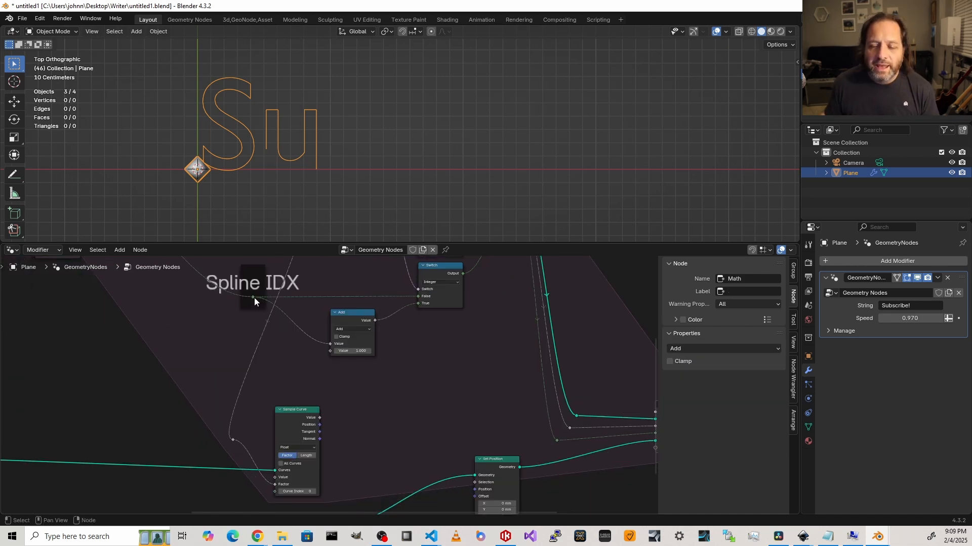
Step: Connect the Spline IDX reroute to Sample Curve's Curve Index input, routing the link through a new reroute
drag(253, 298, 271, 493)
shift+right_drag(275, 393, 232, 400)
drag(264, 397, 235, 486)
key(ctrl+z)
click(233, 421)
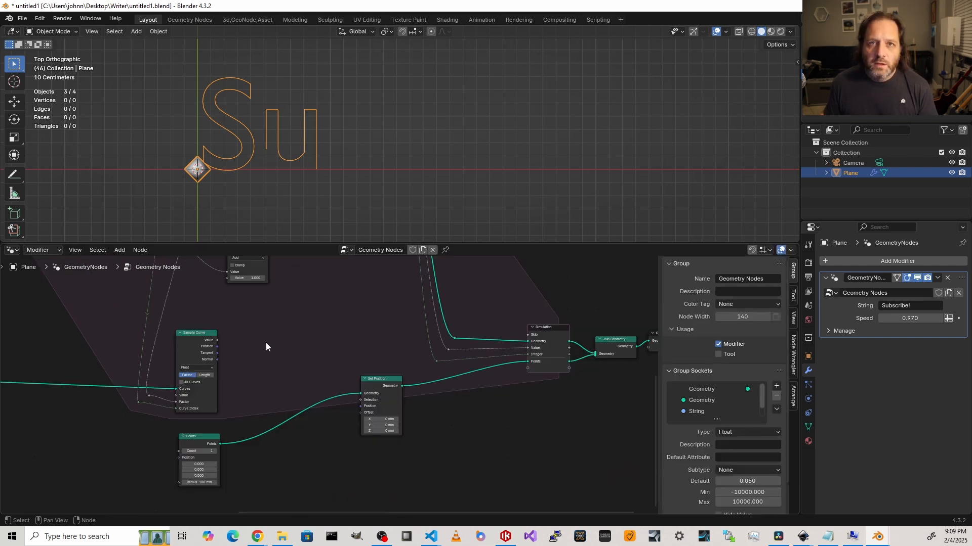
Step: Connect Sample Curve's Position output to Set Position's Position input
scroll(263, 360, up, 4)
middle_drag(187, 386, 260, 374)
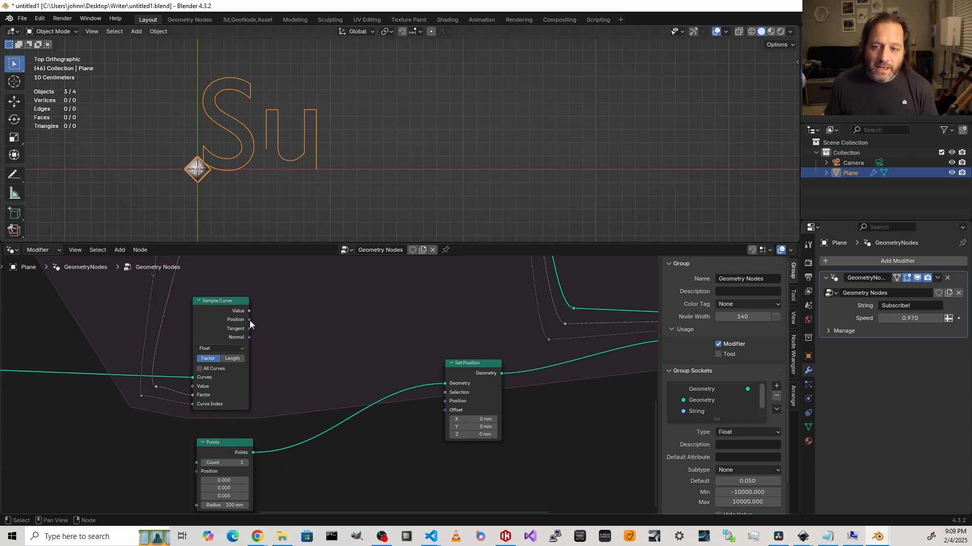
drag(249, 320, 442, 406)
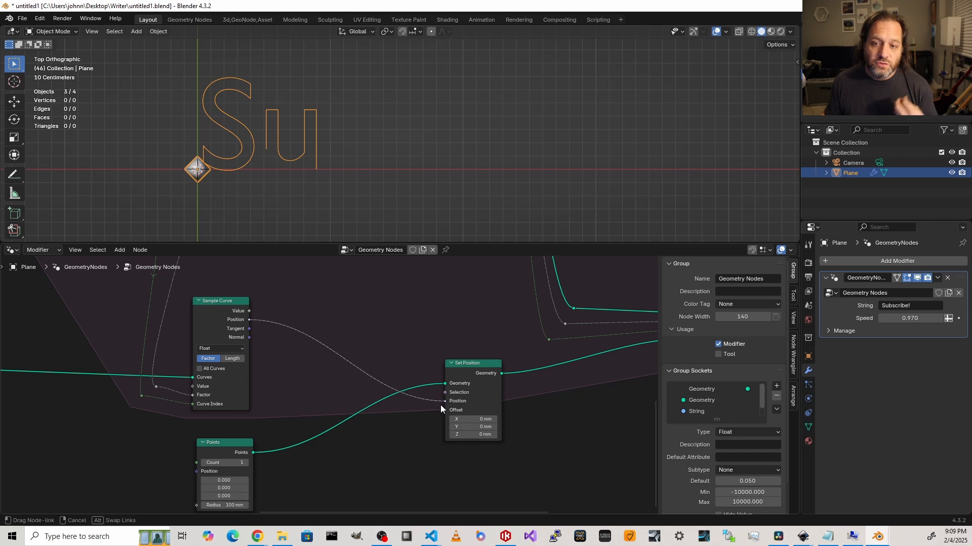
drag(440, 406, 440, 406)
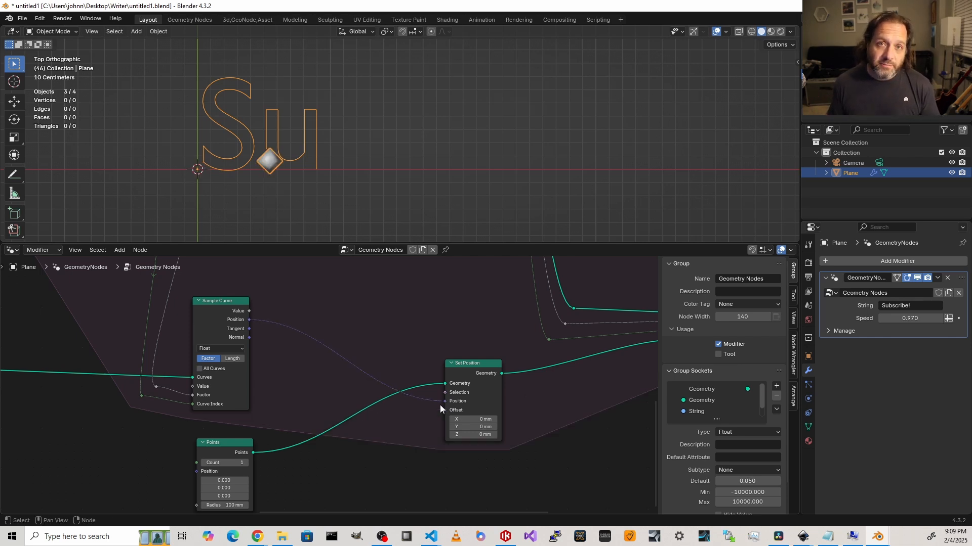
Step: Return to the first frame and play the animation to check the point's movement along the curves being drawn
key(shift+Left)
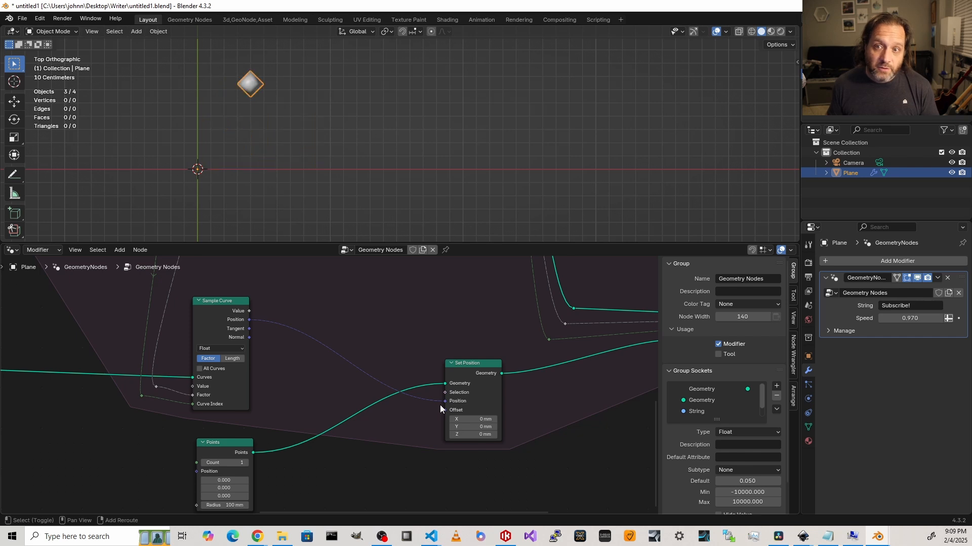
key(space)
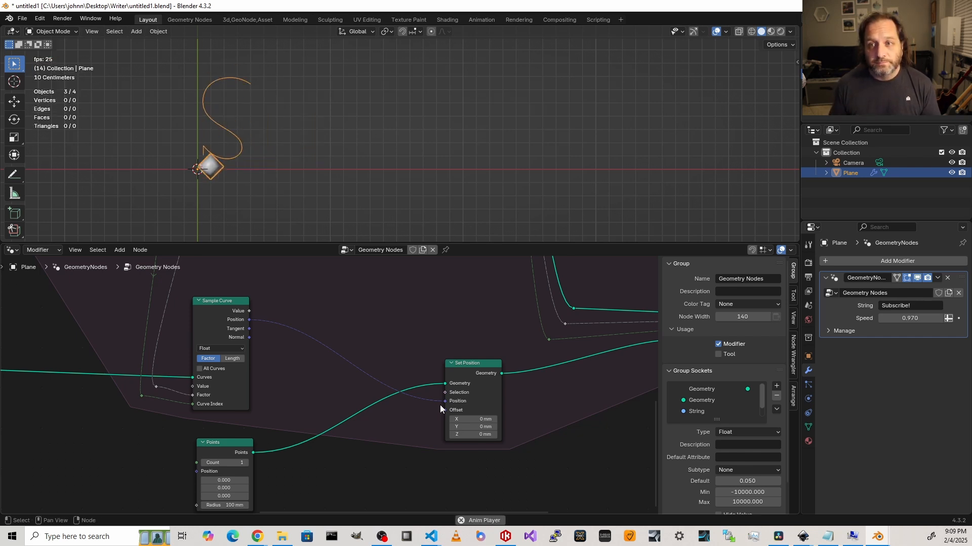
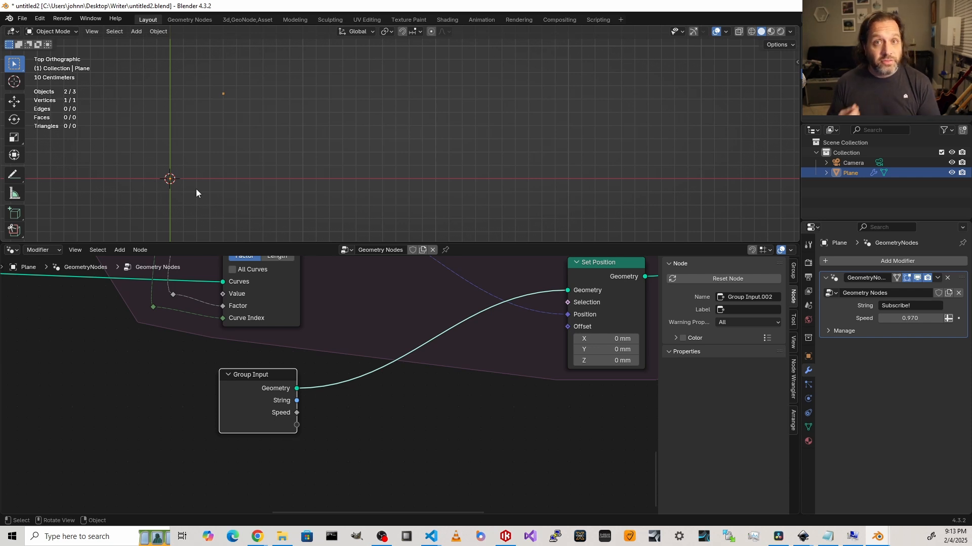
scroll(262, 128, down, 2)
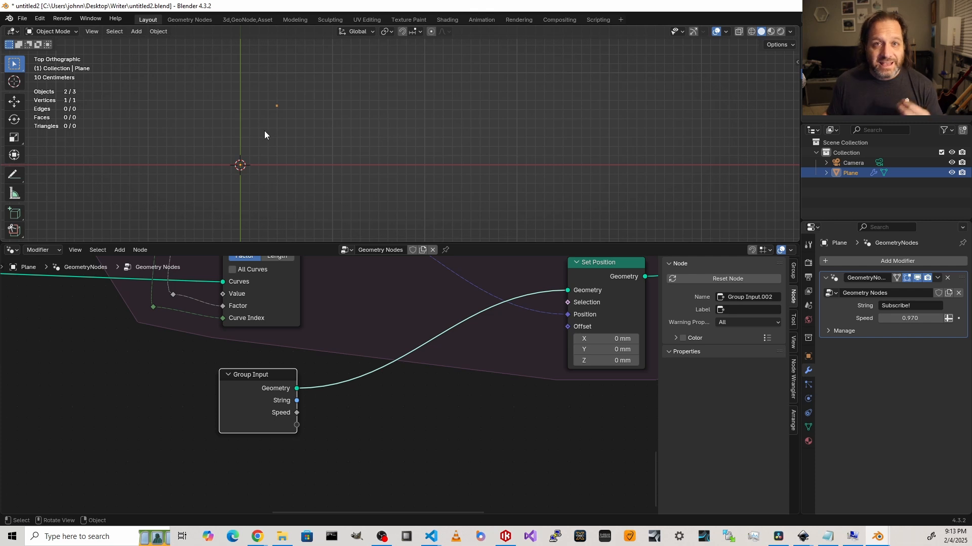
Step: Add a Plain Axes empty at the world origin and scale it down to about 0.124
scroll(265, 129, up, 3)
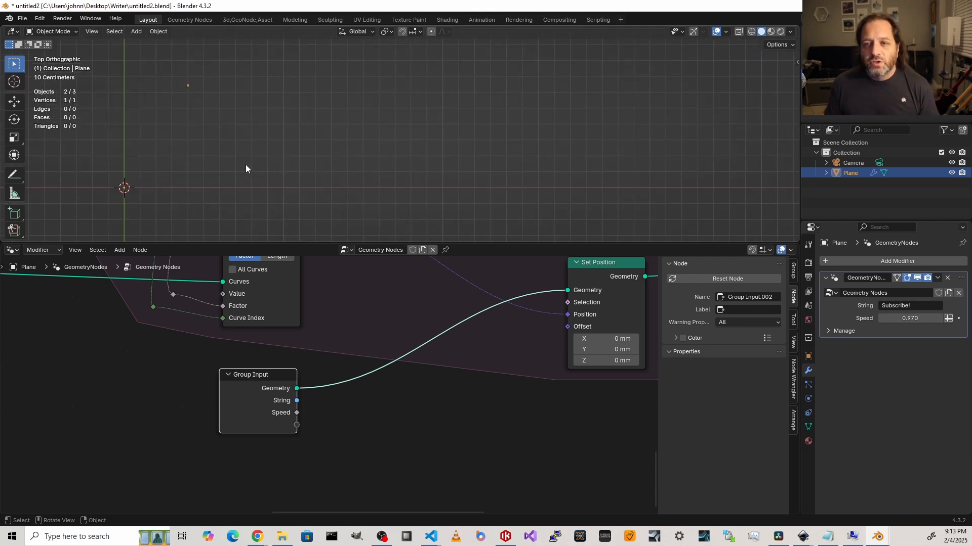
shift+middle_drag(223, 176, 264, 206)
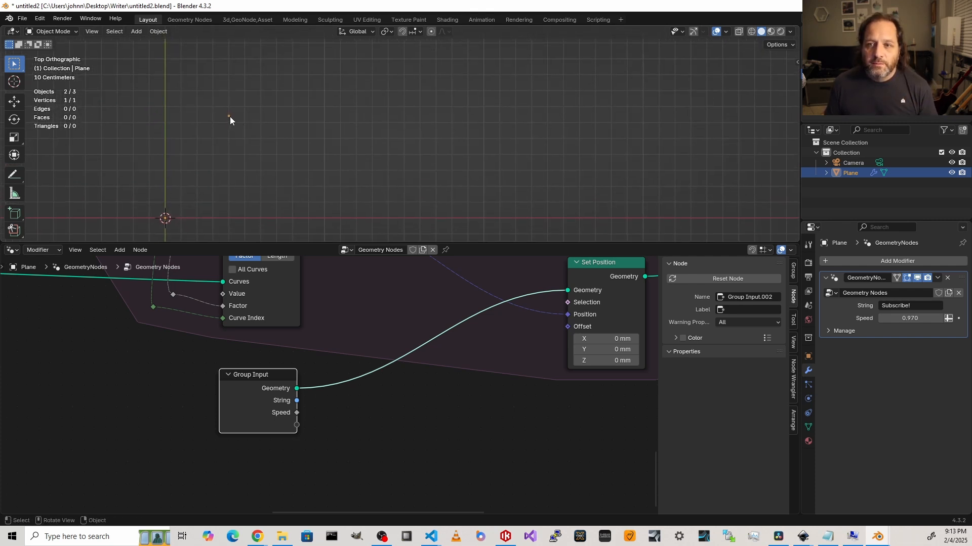
middle_drag(230, 120, 236, 183)
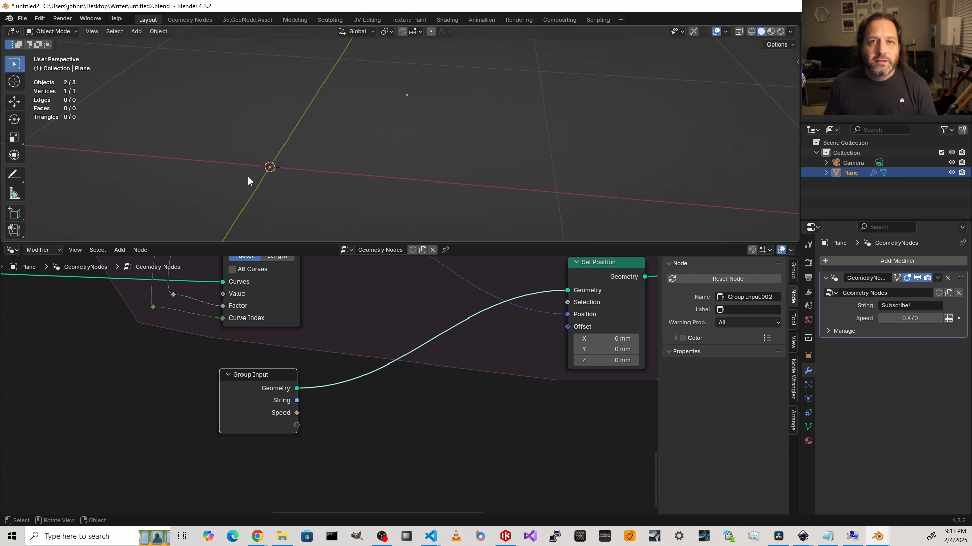
key(shift+a)
mouse_move(229, 266)
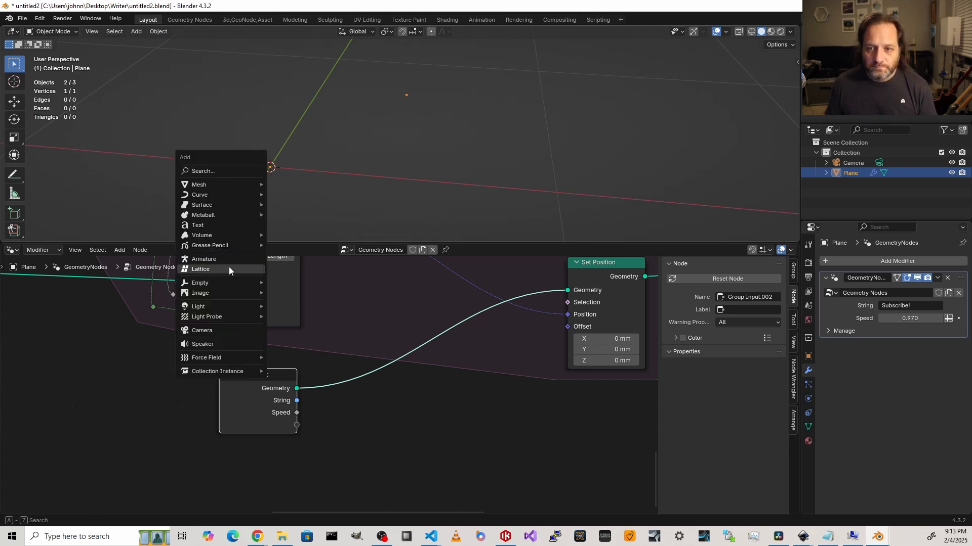
click(297, 285)
key(s)
click(295, 170)
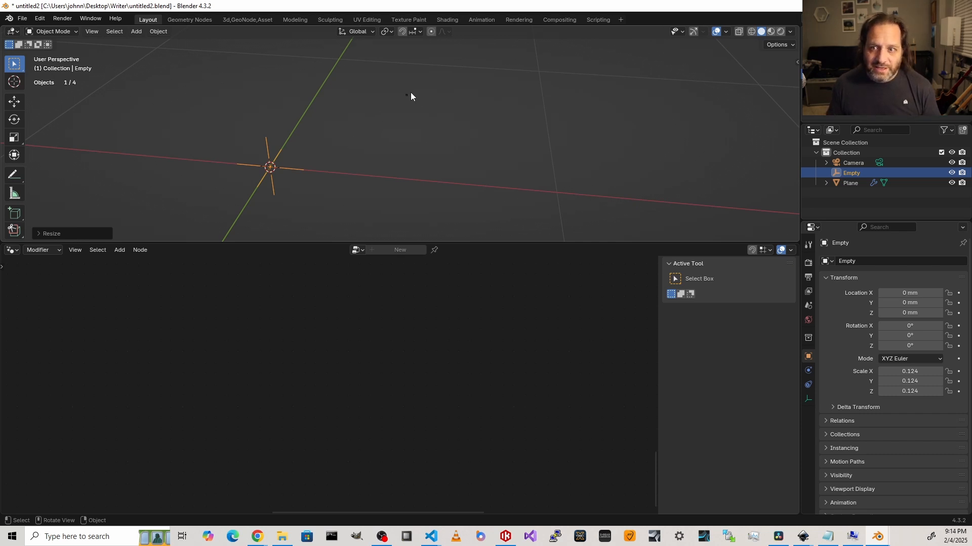
Step: Parent the empty to the plane's single vertex with the Vertex parenting option
shift+click(406, 94)
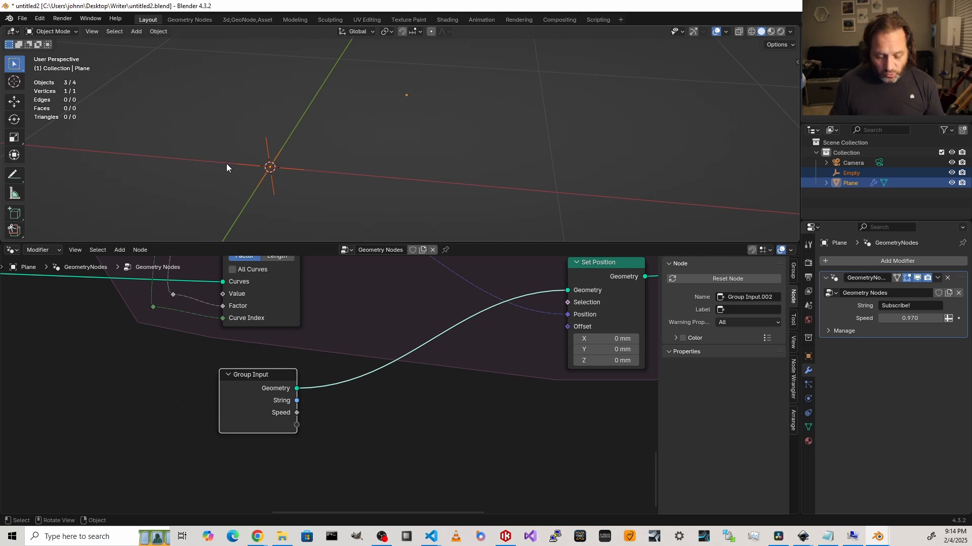
key(ctrl+p)
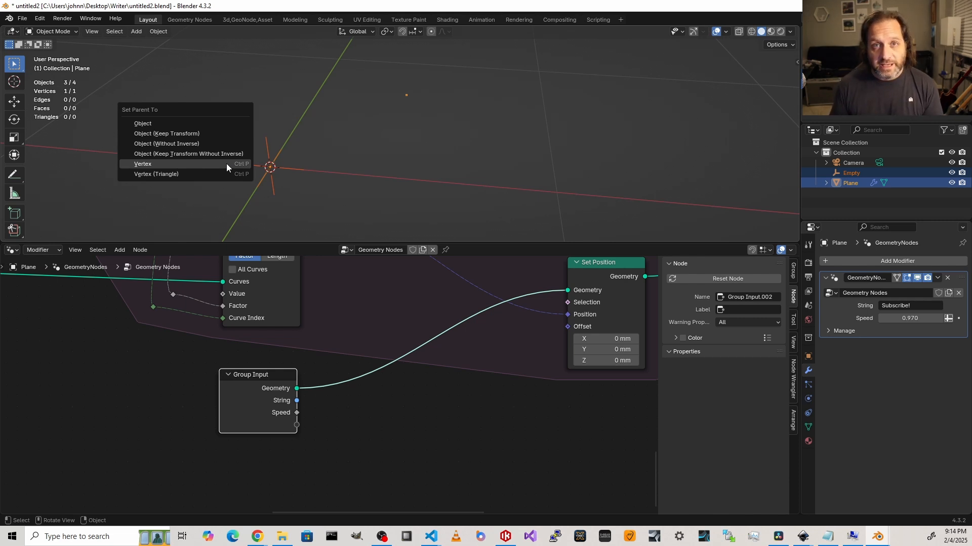
click(226, 163)
Step: Run Clear Origin on the empty and the plane to snap the empty onto its parent vertex
middle_drag(227, 163, 347, 156)
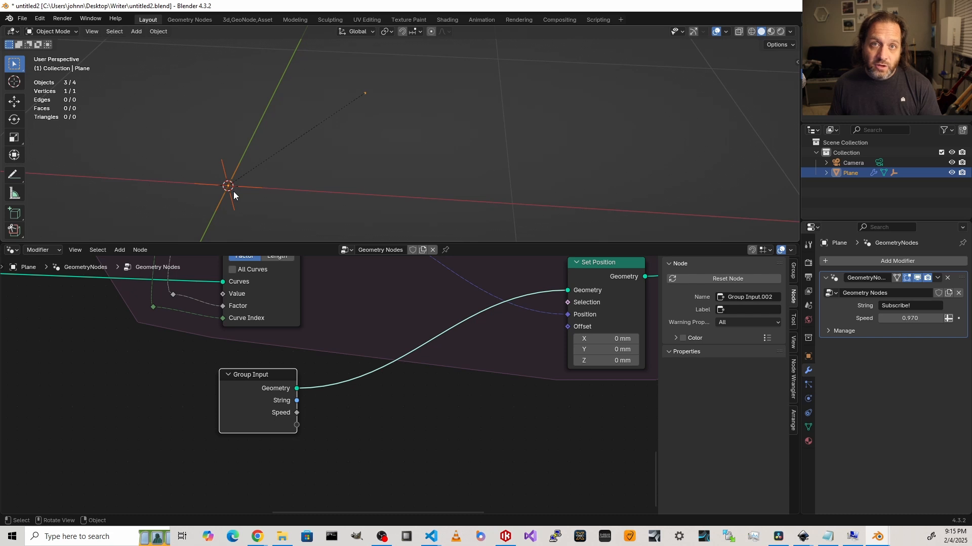
key(F3)
text(clear or)
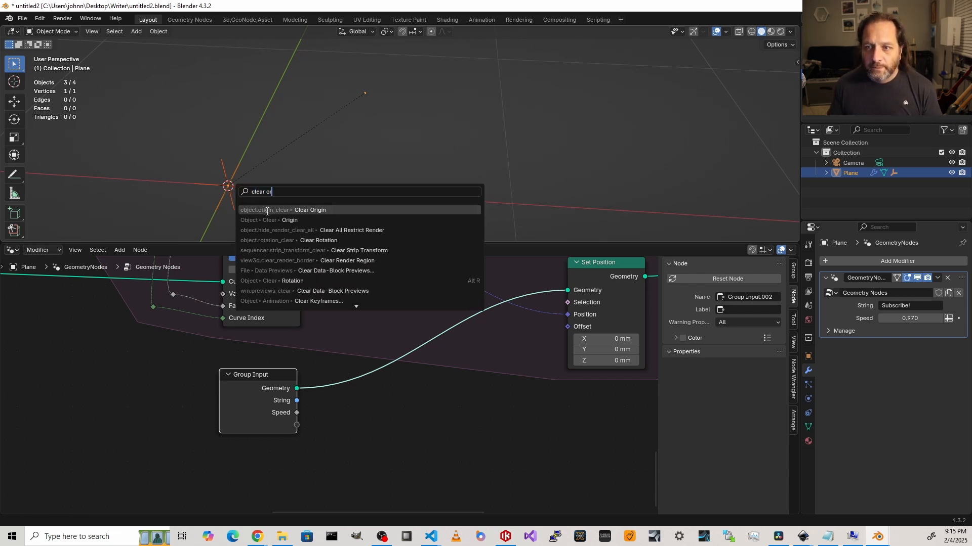
click(267, 210)
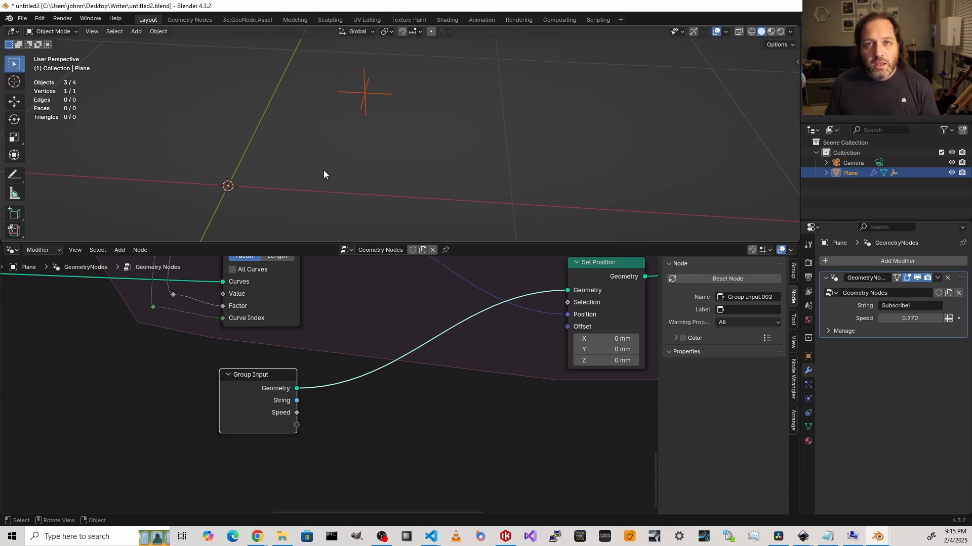
Step: Play the writing animation in top view to check how the empty follows the moving vertex
key(KP_7)
scroll(299, 117, down, 3)
shift+middle_drag(283, 133, 150, 155)
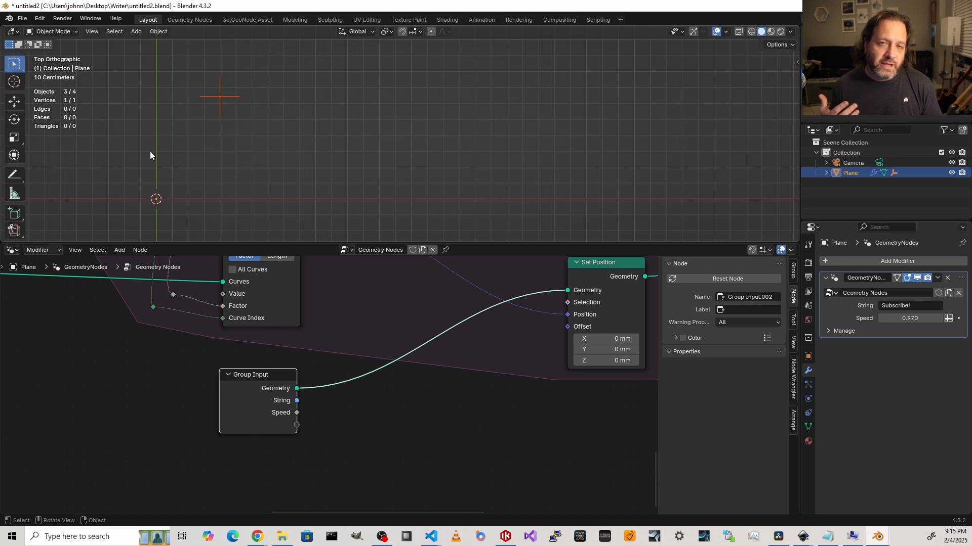
key(space)
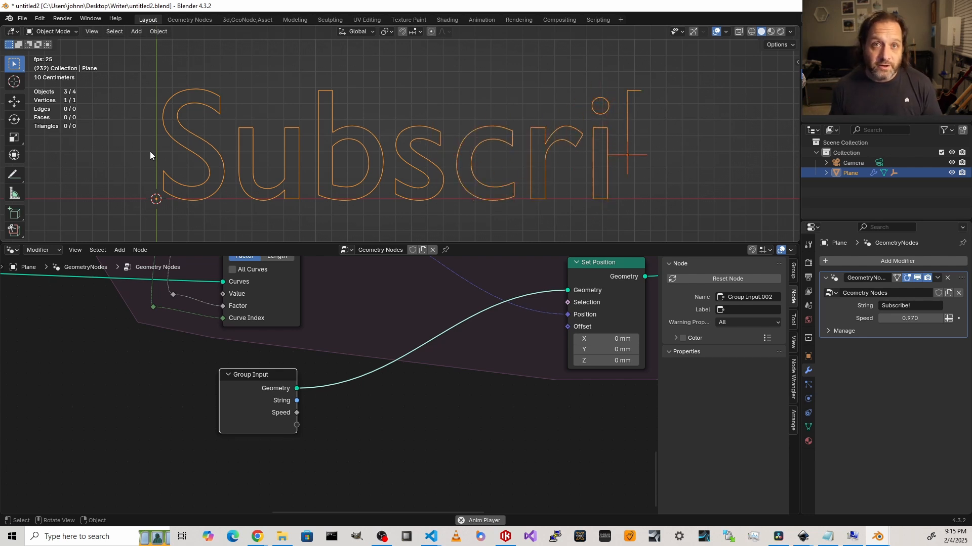
key(Escape)
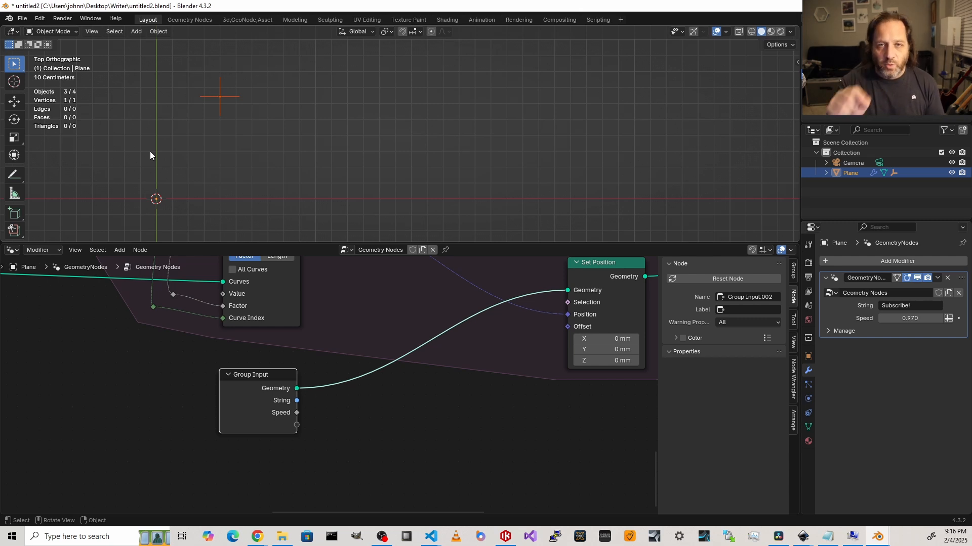
Step: In right view, add an armature at the world origin and shorten its bone by lowering the tip along Z
alt+middle_drag(150, 151, 253, 161)
key(shift+a)
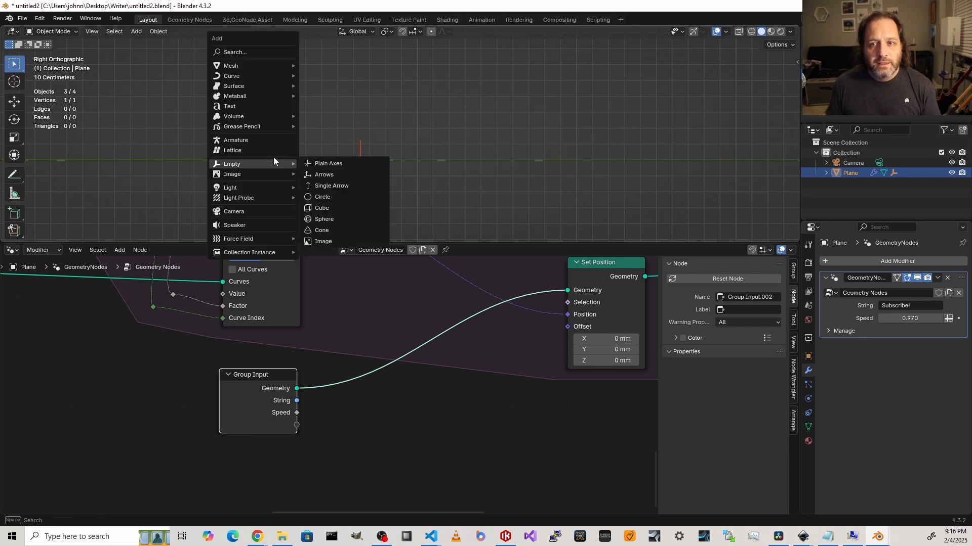
click(251, 139)
scroll(271, 129, down, 4)
key(Tab)
shift+middle_drag(311, 138, 240, 128)
key(g)
key(z)
click(312, 160)
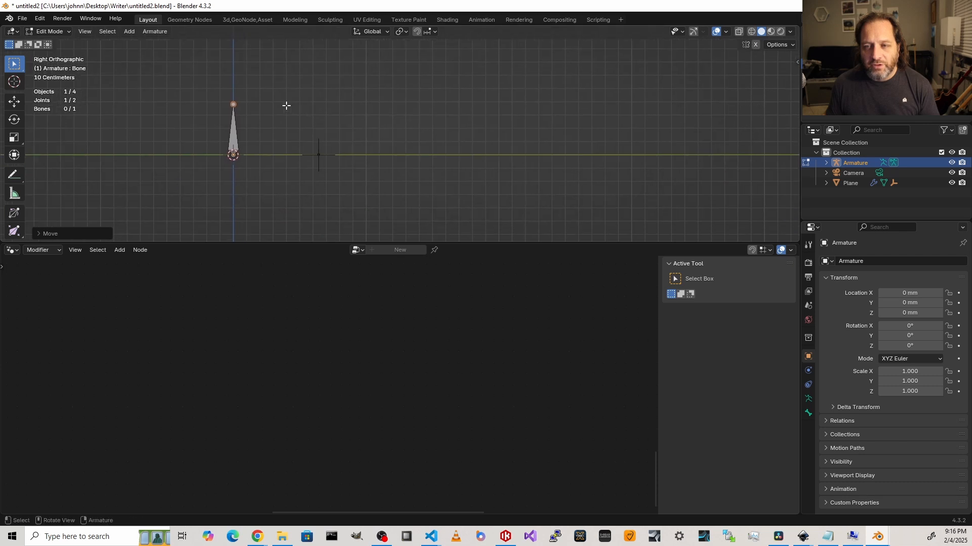
Step: Extrude three more bones from the tip, arching the chain over and down toward the writing point
key(e)
click(294, 91)
key(e)
click(334, 114)
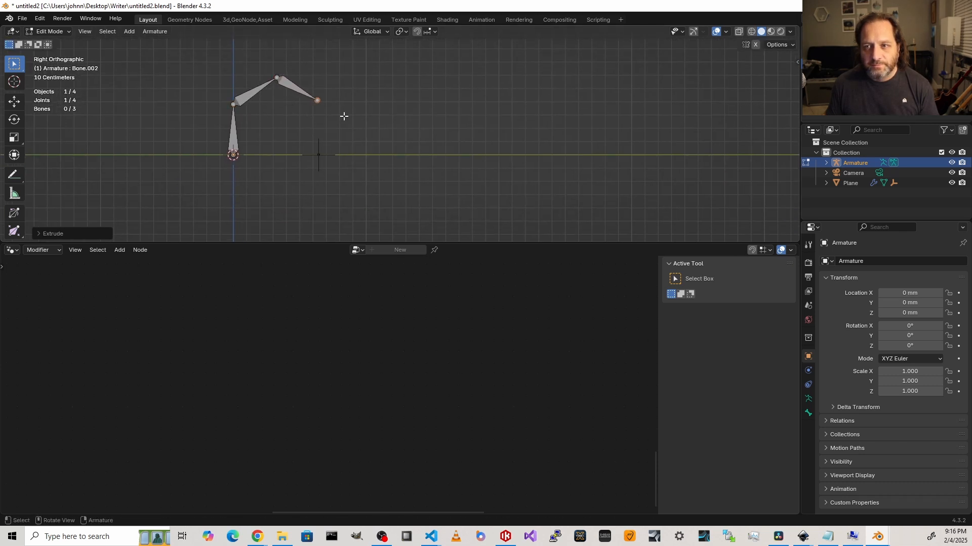
key(e)
click(358, 151)
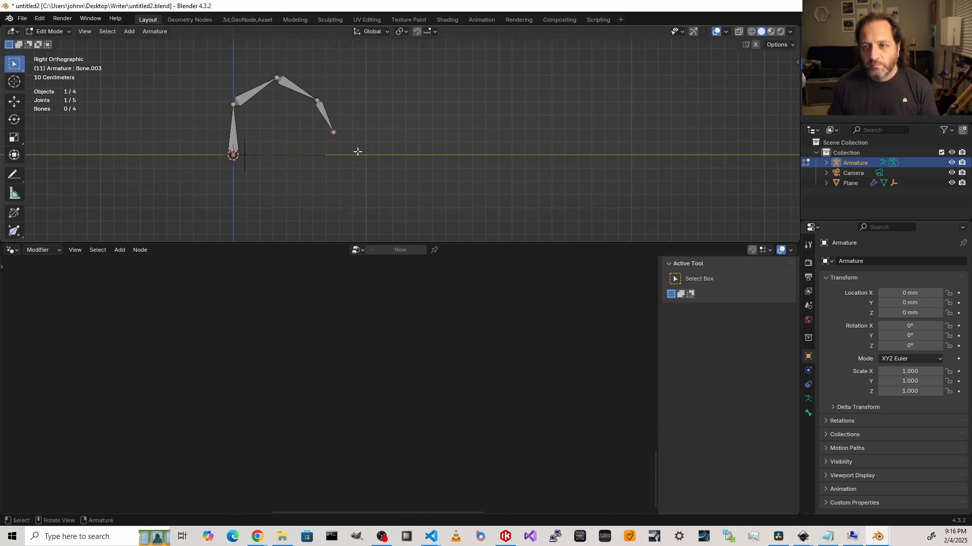
Step: Snap the 3D cursor to the chain's end joint and add a separate bone there
scroll(328, 147, up, 2)
shift+middle_drag(328, 147, 375, 145)
scroll(374, 146, up, 3)
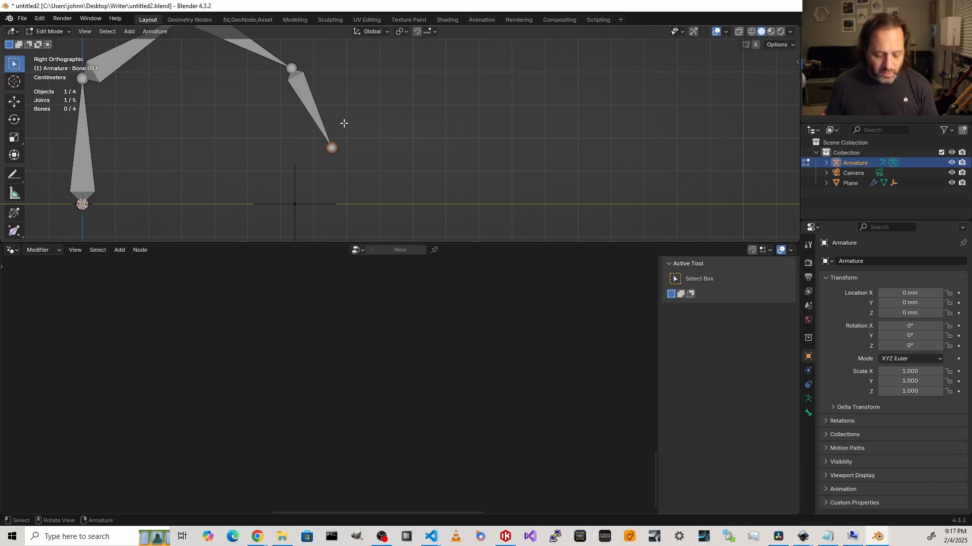
key(shift+s)
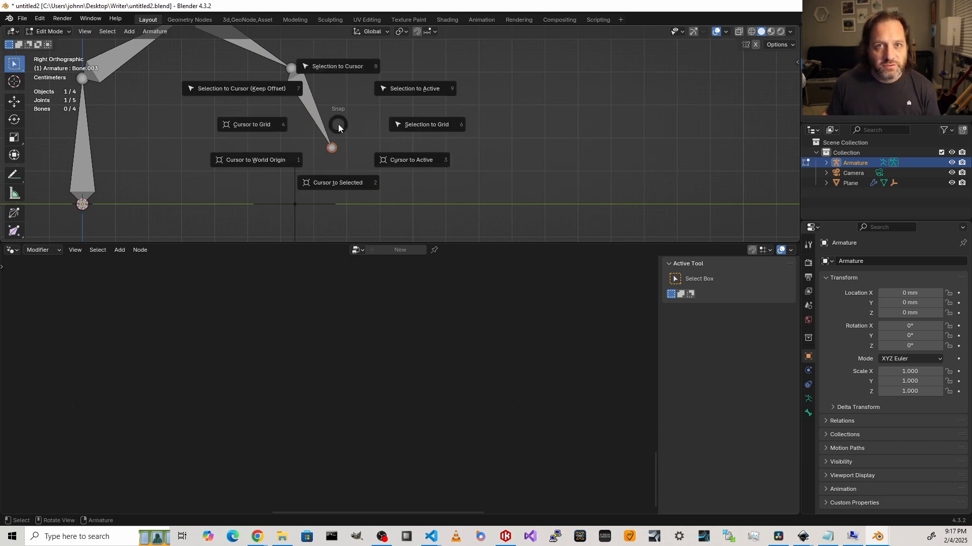
click(336, 184)
key(shift+a)
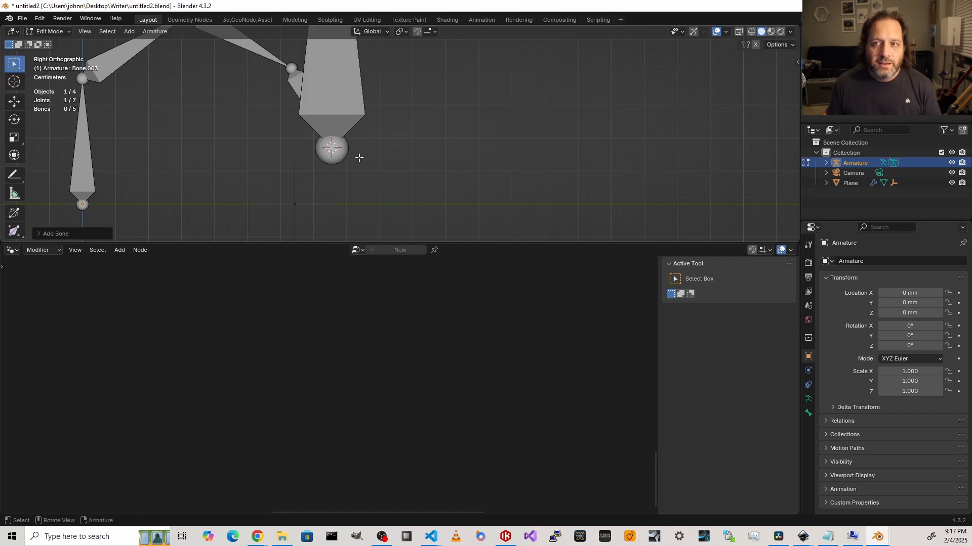
Step: Shorten the new separate bone by moving its tip down along Z
scroll(337, 178, down, 4)
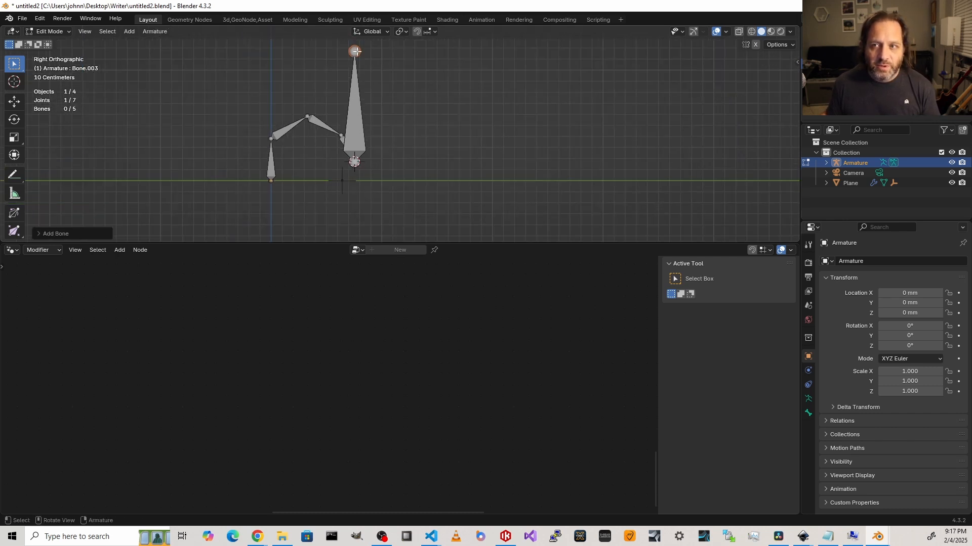
key(g)
key(z)
click(363, 143)
scroll(337, 179, up, 5)
shift+middle_drag(337, 179, 413, 115)
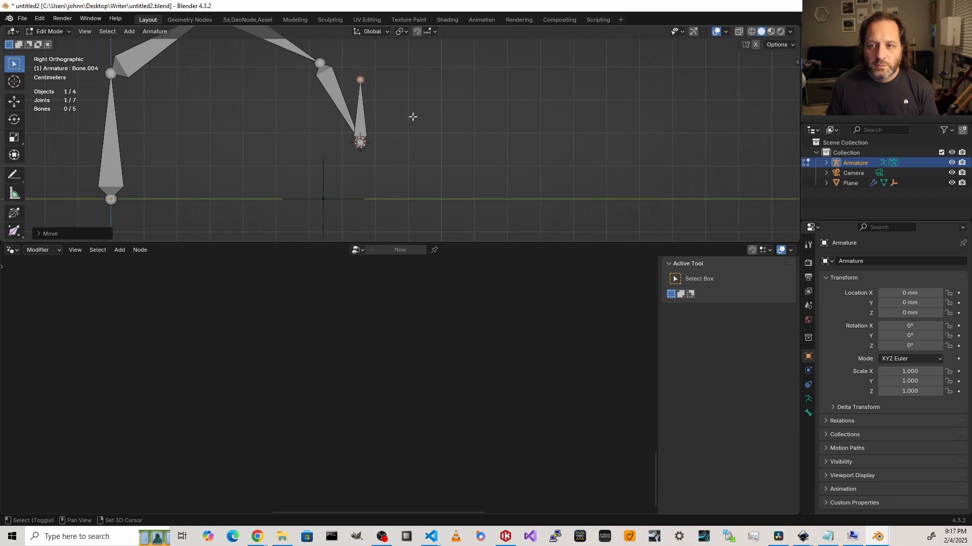
Step: In Pose Mode, add IK to the last bone of the chain with the separate bone as its target
key(Tab)
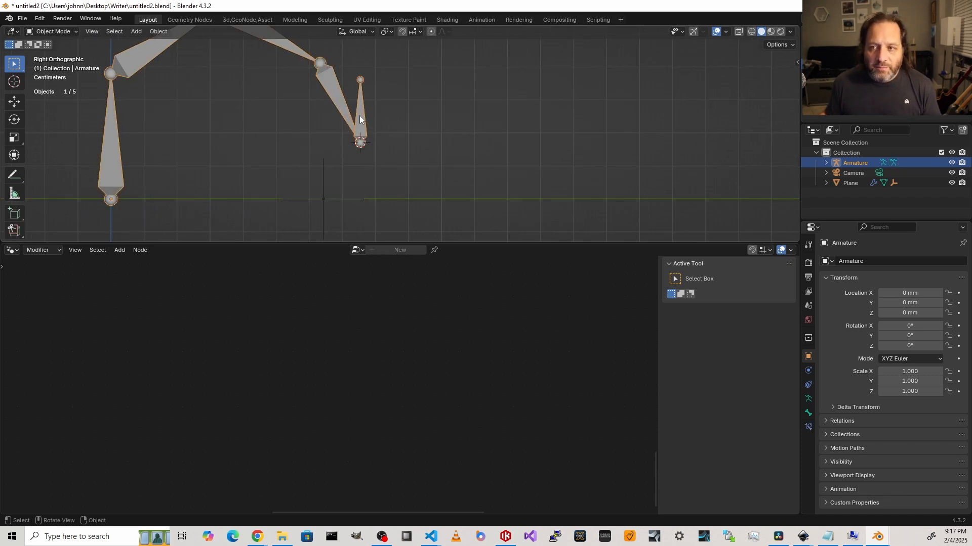
key(Tab)
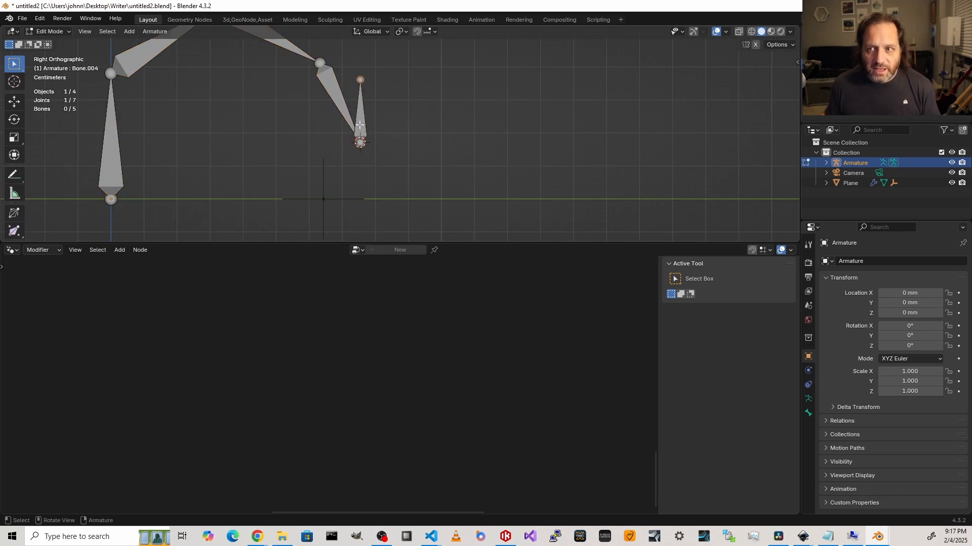
key(Tab)
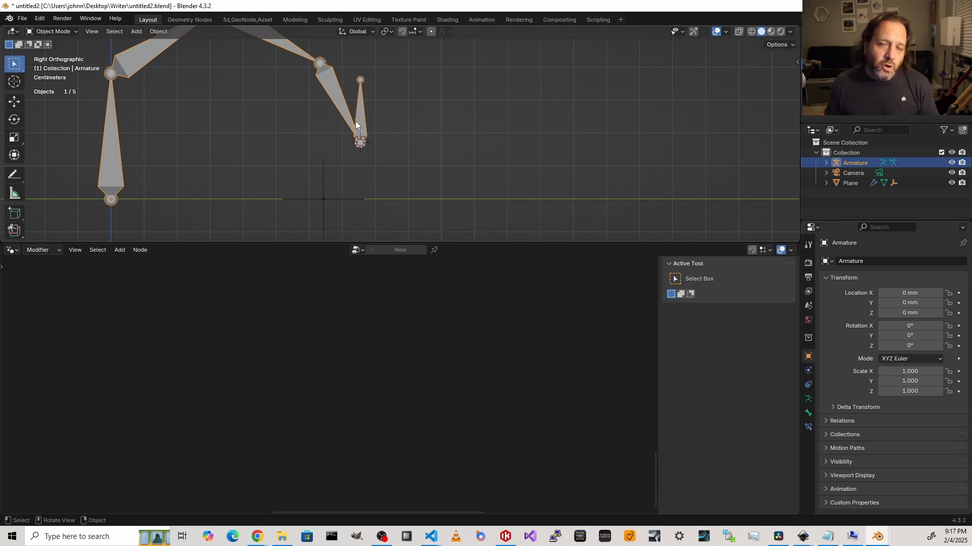
click(50, 32)
click(58, 66)
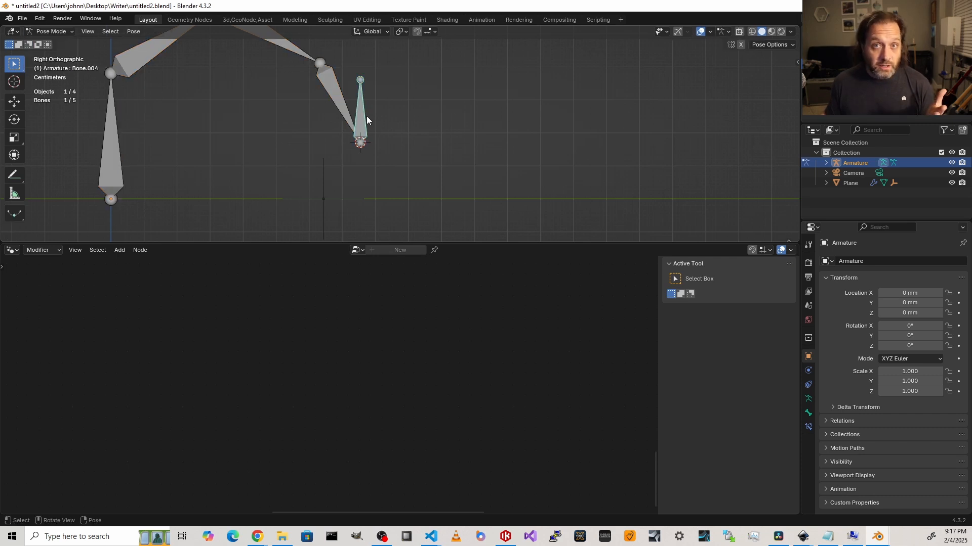
shift+click(338, 107)
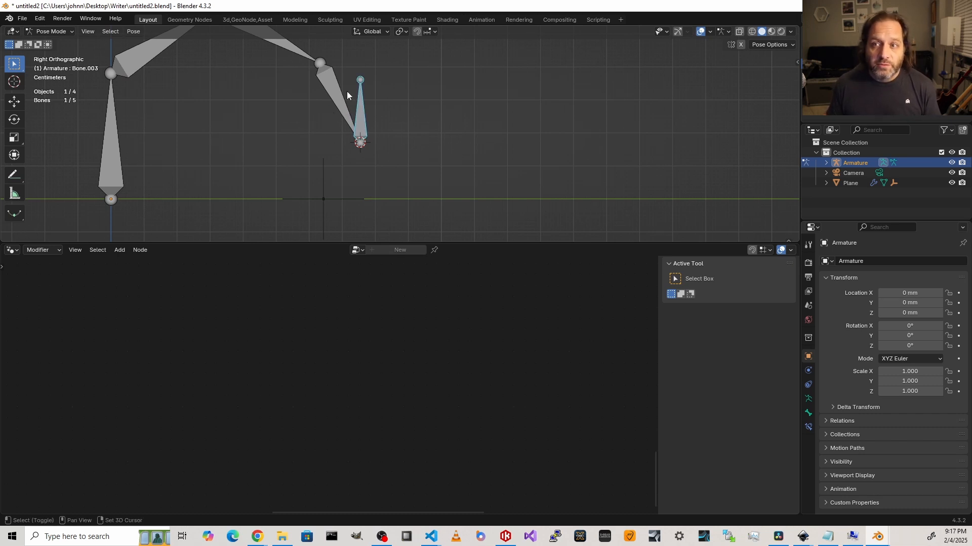
shift+click(344, 93)
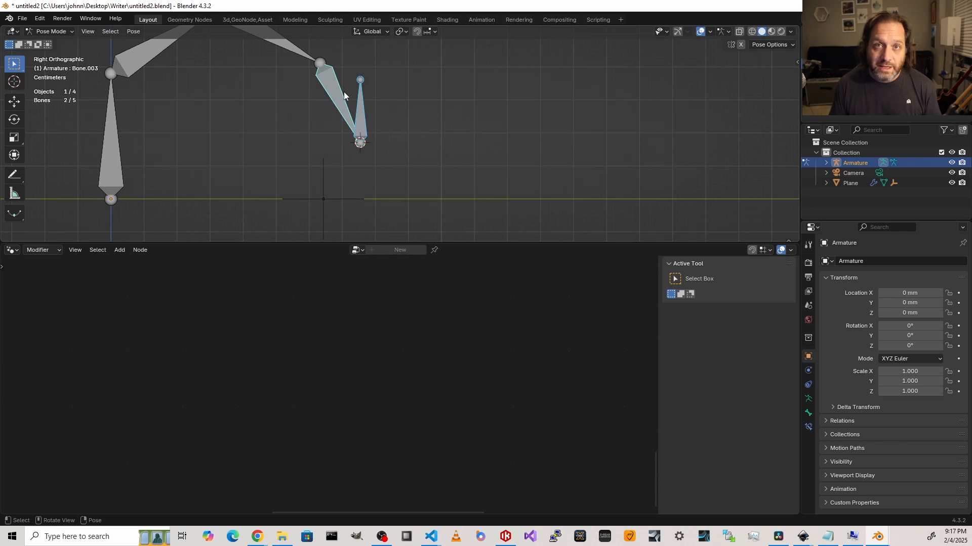
key(shift+i)
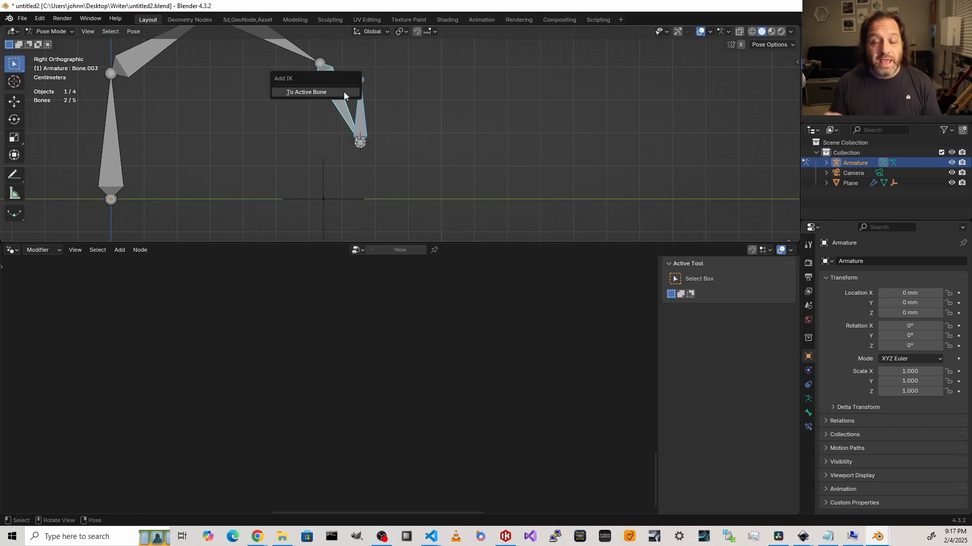
click(304, 92)
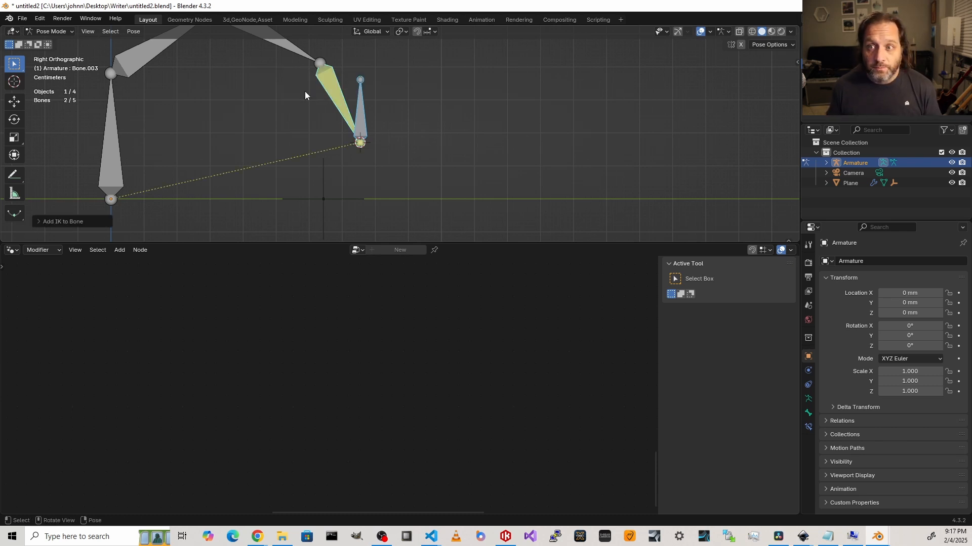
Step: Test the IK chain by moving the separate target bone, then cancel the move
click(374, 130)
key(g)
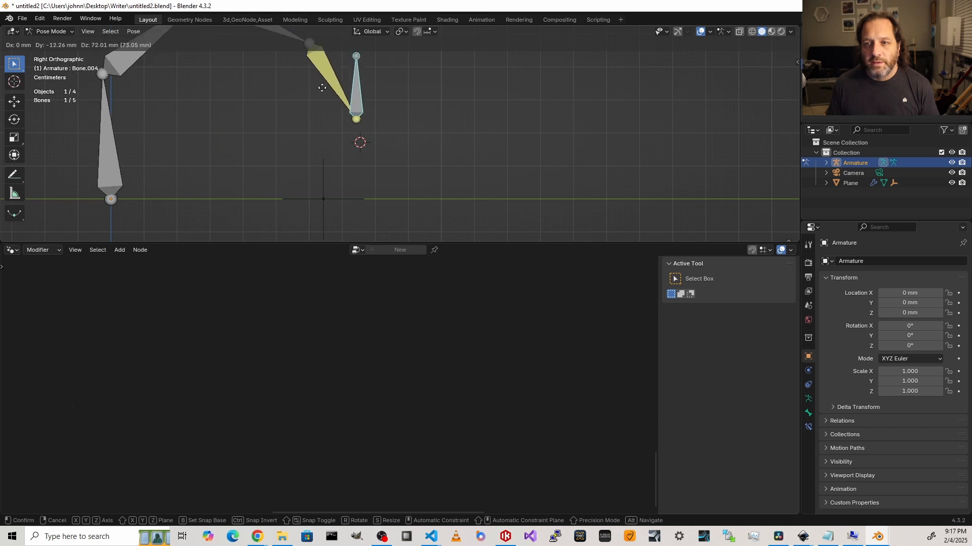
right_click(275, 116)
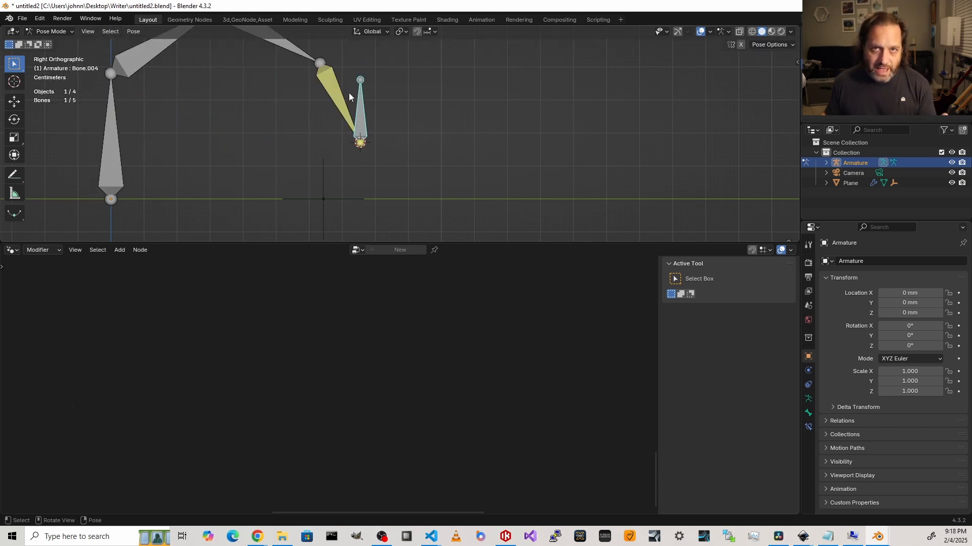
Step: Add a Copy Location constraint to the separate target bone with the empty as its target
shift+middle_drag(364, 109, 336, 95)
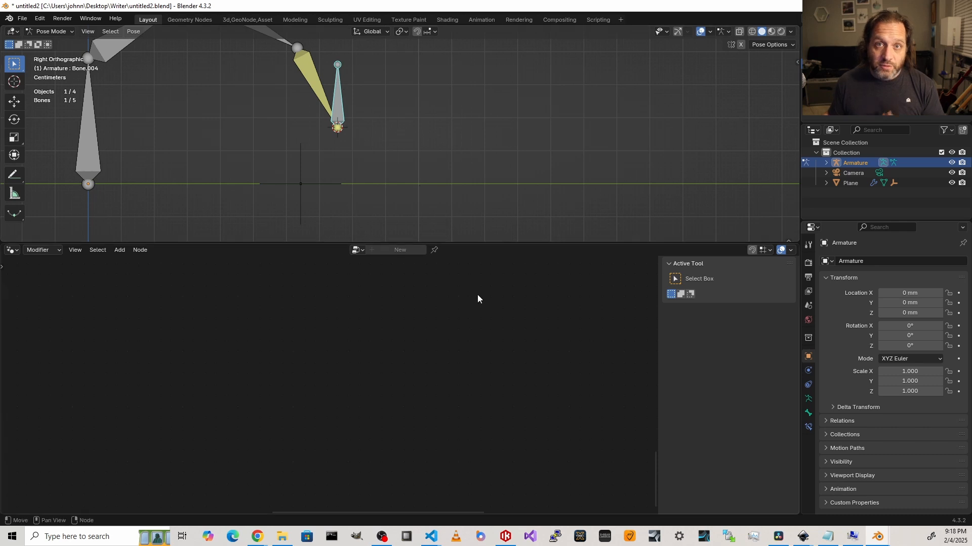
click(809, 427)
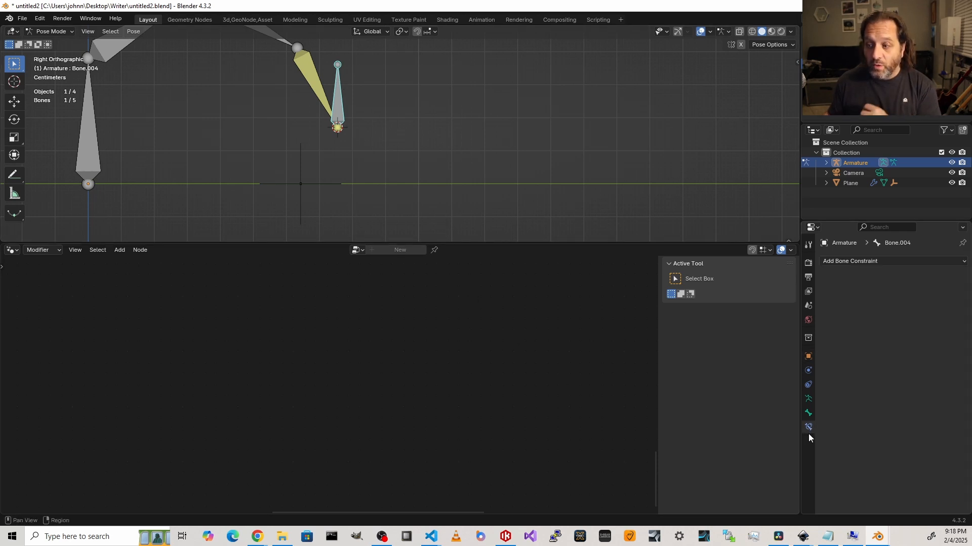
click(845, 261)
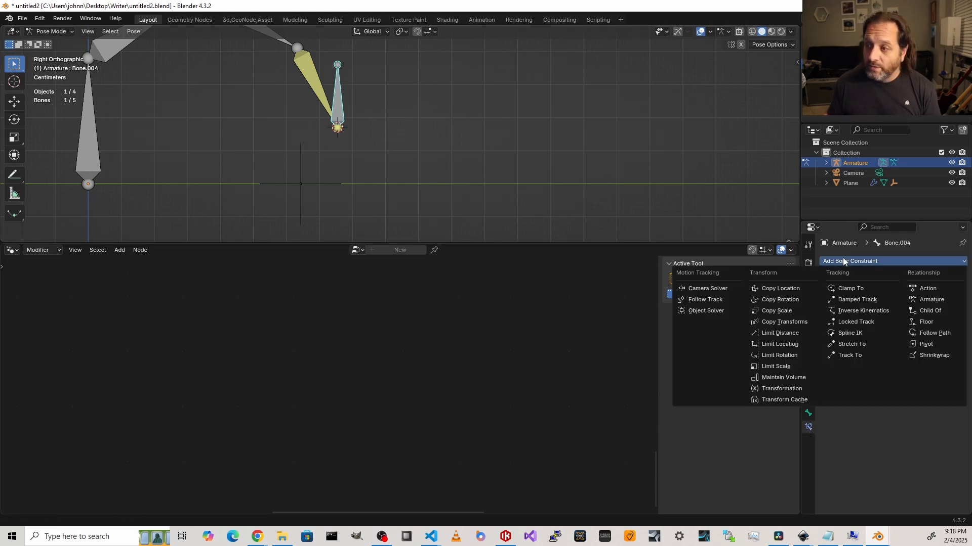
click(793, 292)
click(946, 292)
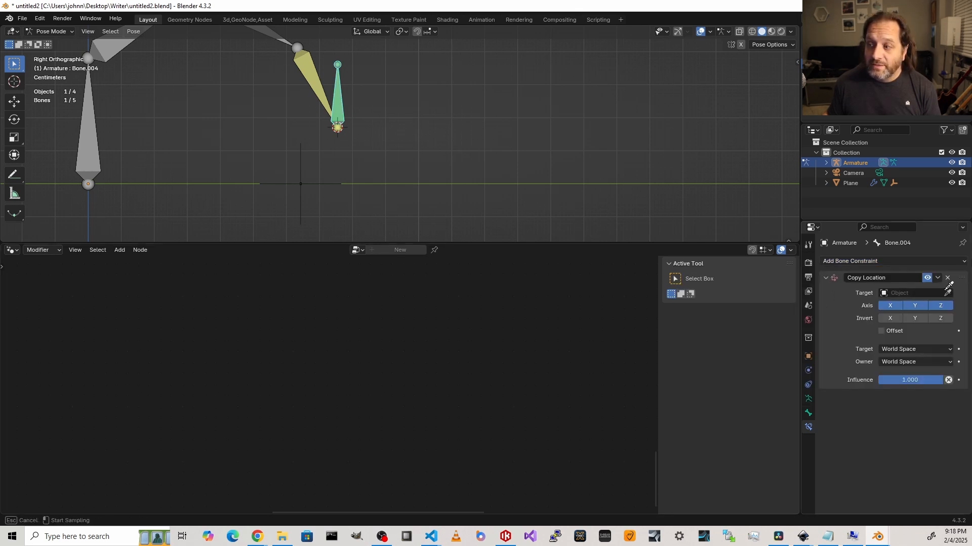
click(305, 158)
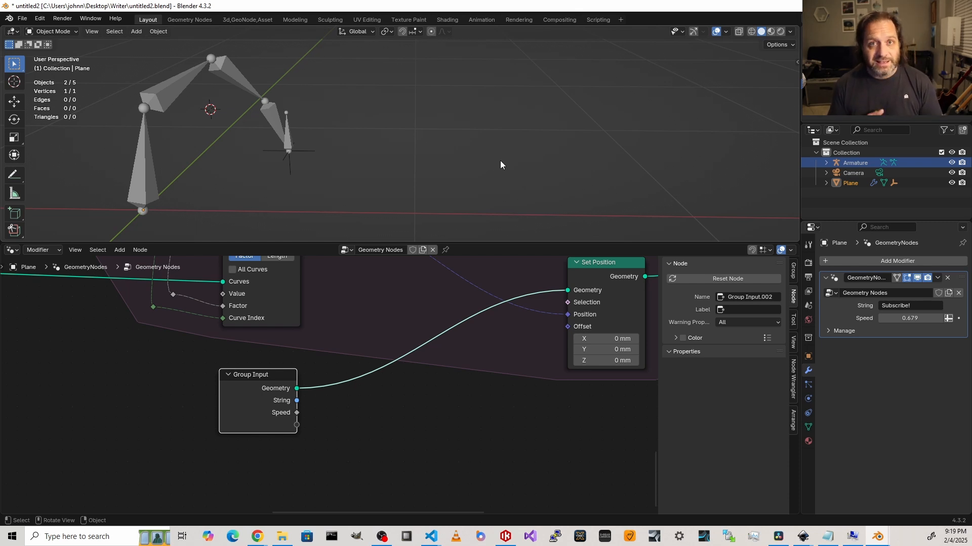
Step: Play the animation to check how the arm follows the writing point, and return to the first frame
key(space)
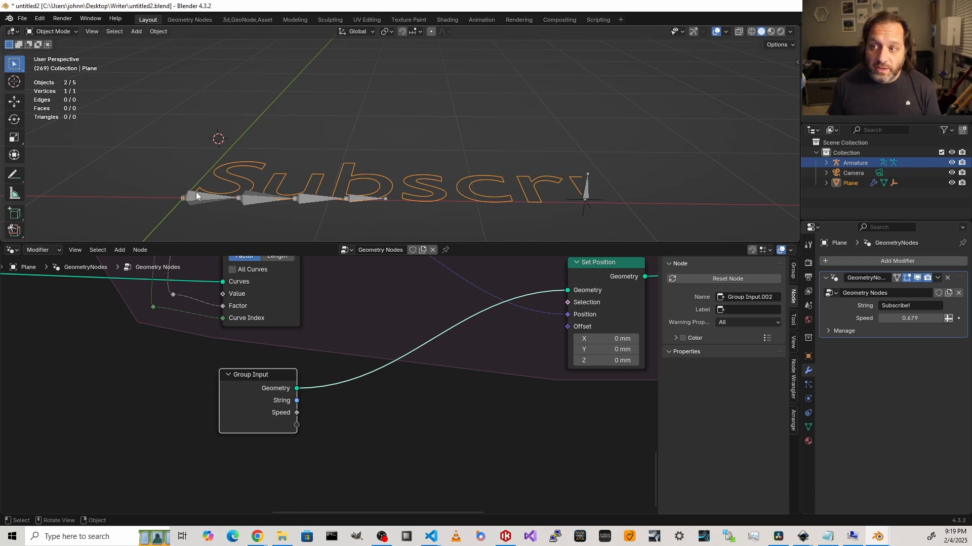
key(shift+Left)
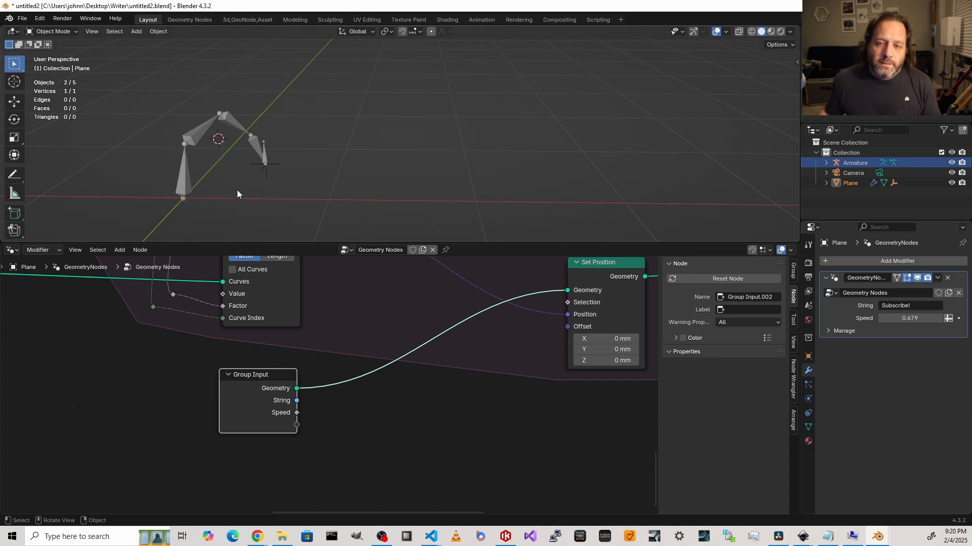
Step: In Pose Mode, add a Copy Location constraint to the arm's base bone and target it at the empty
click(178, 183)
scroll(202, 190, up, 4)
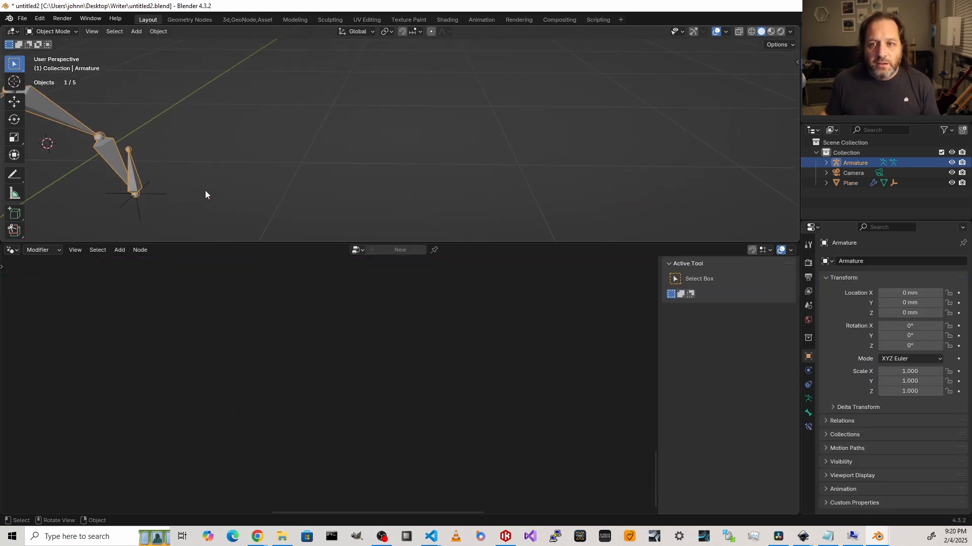
shift+middle_drag(228, 180, 376, 146)
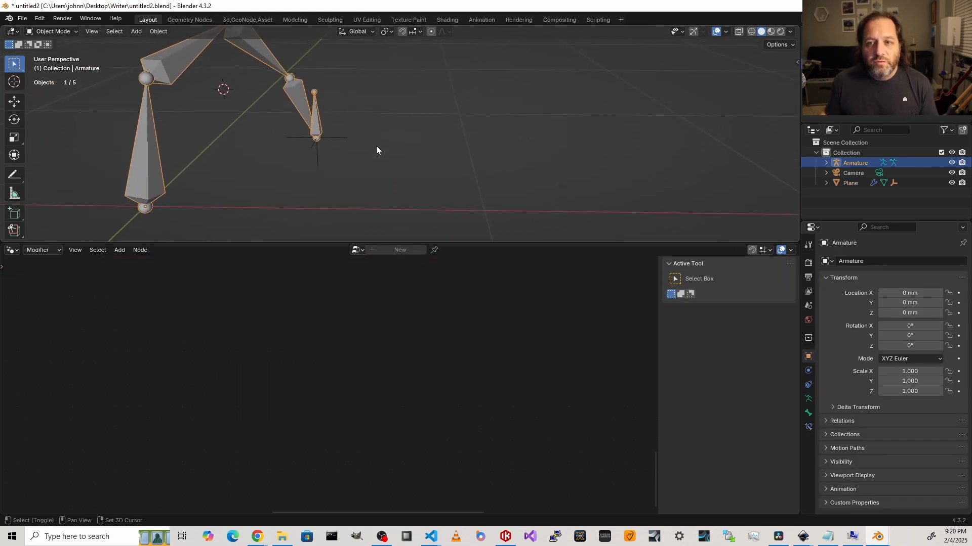
key(ctrl+Tab)
click(150, 181)
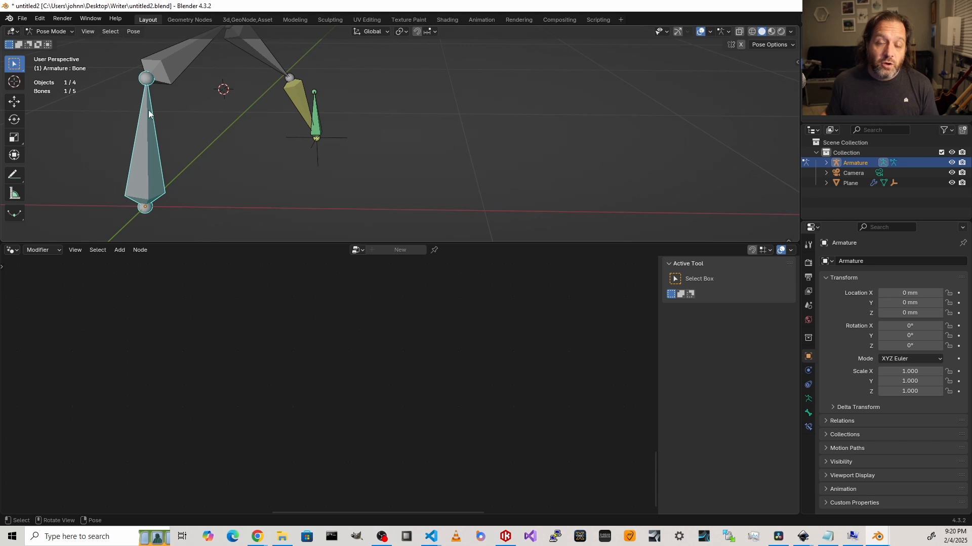
click(808, 427)
click(860, 261)
click(759, 284)
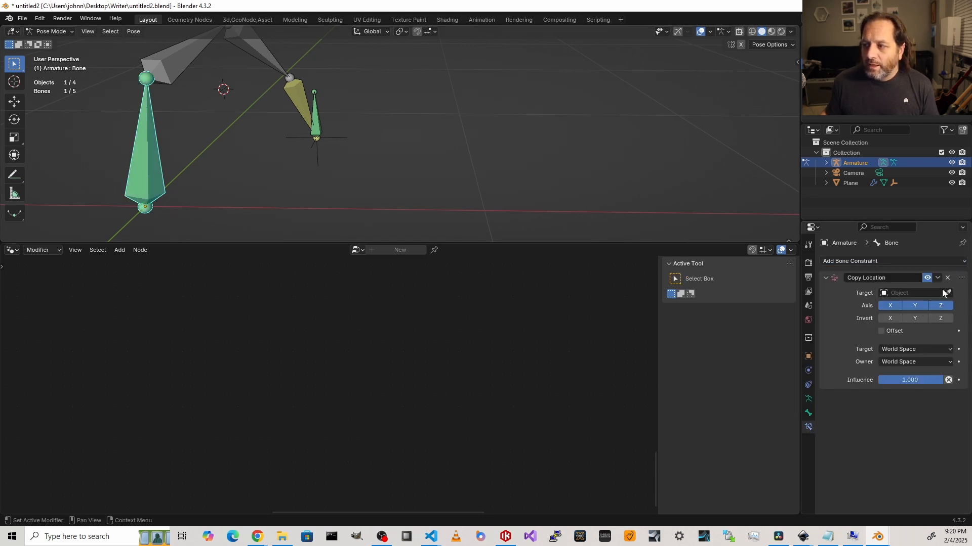
click(947, 293)
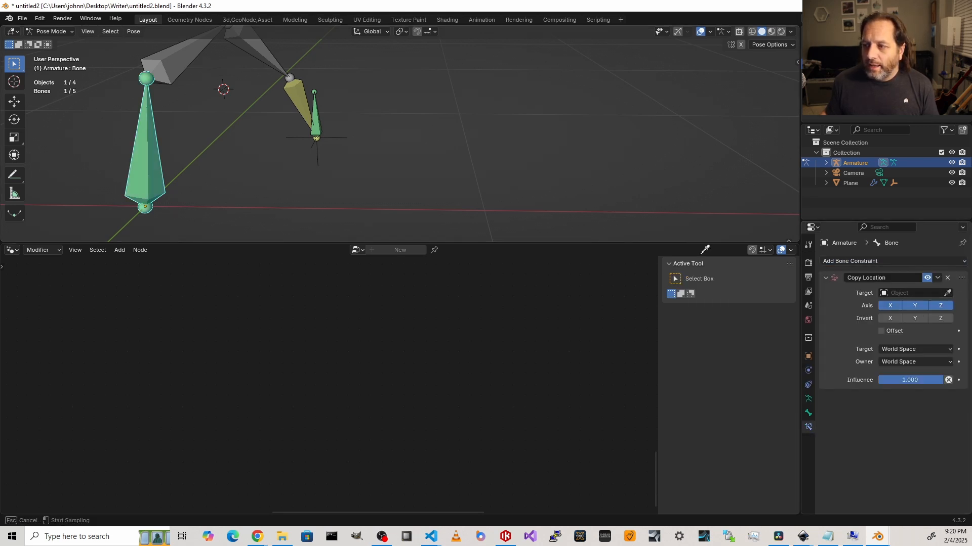
click(336, 134)
Step: Limit the base bone's Copy Location constraint to the X axis by disabling Y and Z
middle_drag(335, 134, 440, 203)
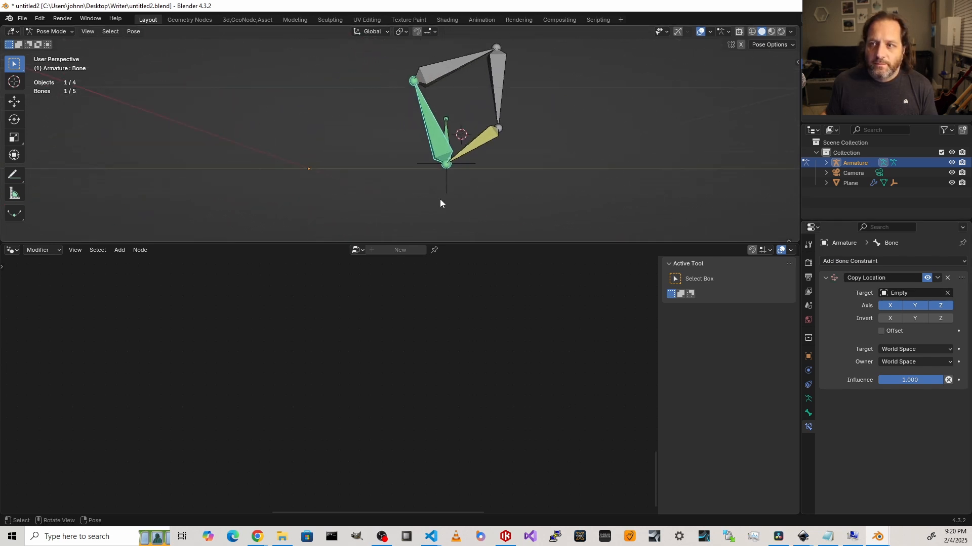
key(KP_7)
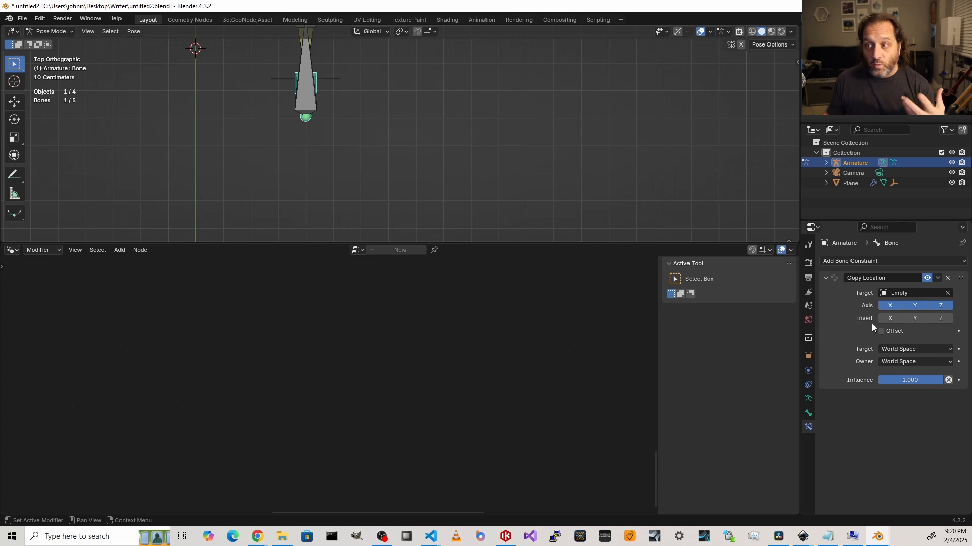
click(923, 306)
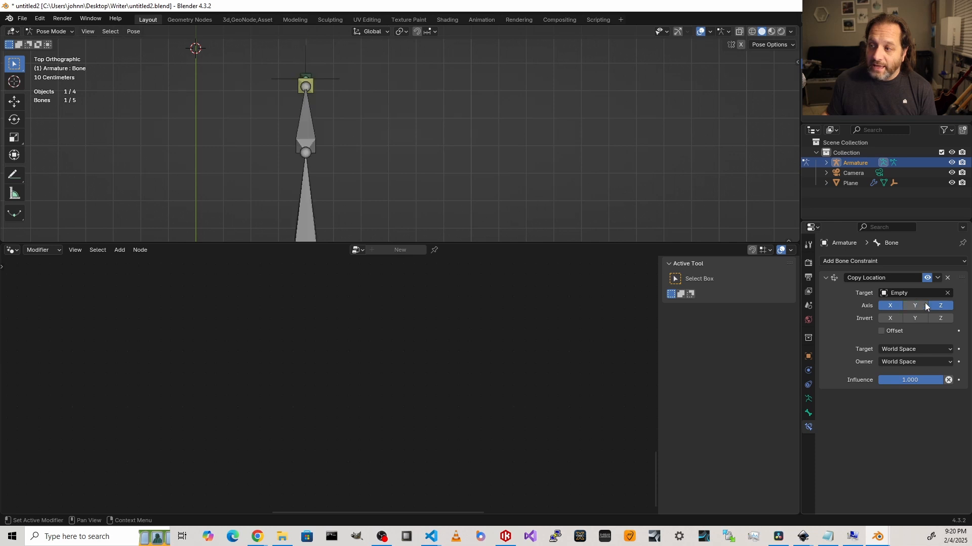
middle_drag(481, 218, 330, 126)
scroll(368, 131, down, 3)
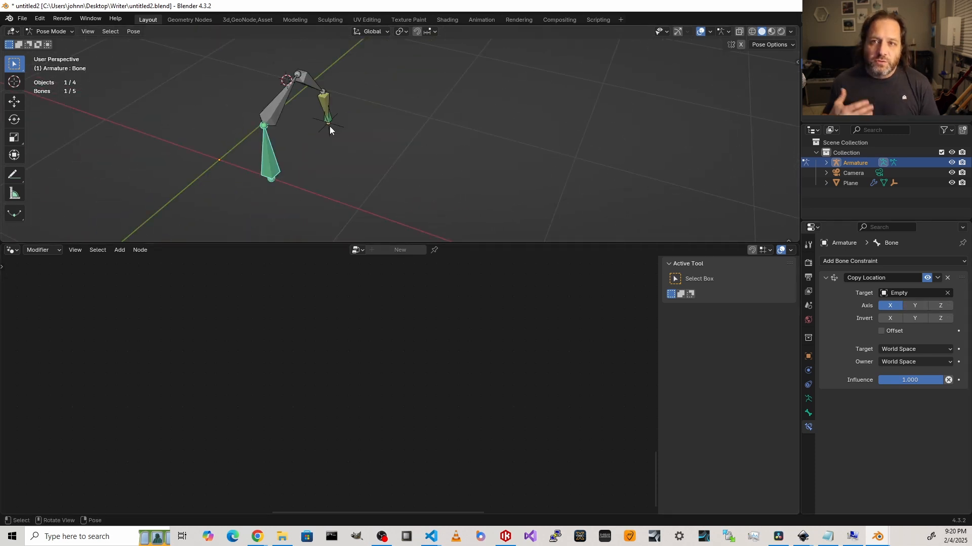
Step: Play back the text animation to check the base bone's movement along X from different angles
key(space)
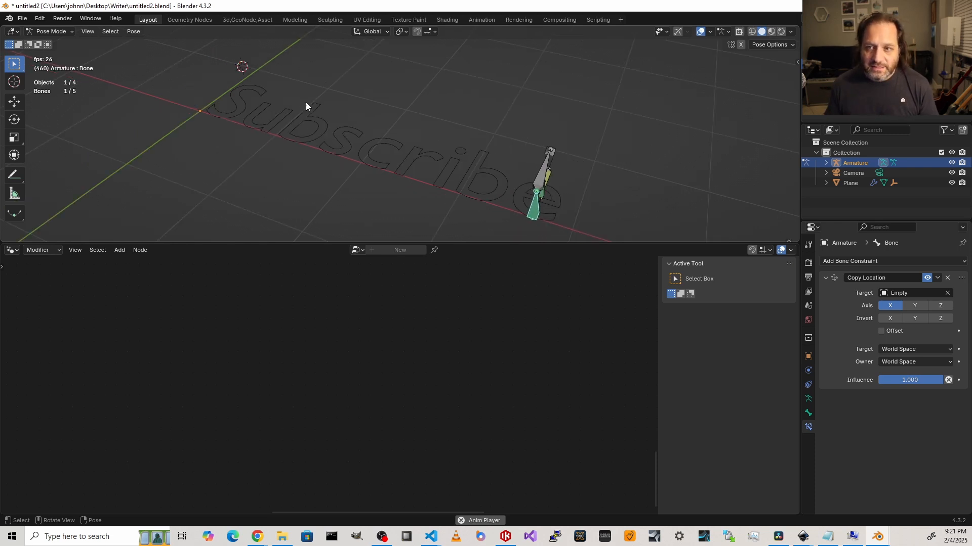
middle_drag(306, 104, 92, 120)
key(space)
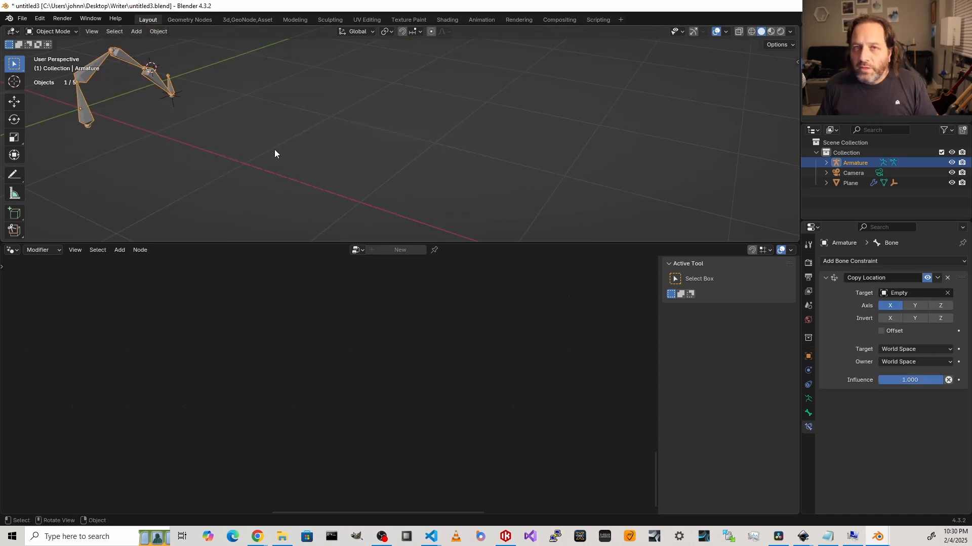
Step: Select the text plane in top view, play its animation and pause just after the S is drawn
middle_drag(214, 178, 181, 125)
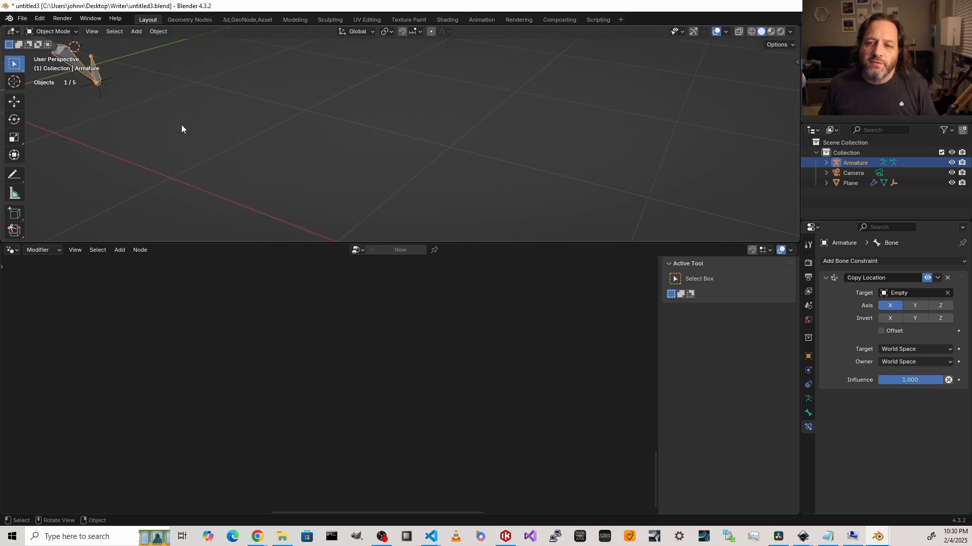
key(KP_7)
key(KP_Decimal)
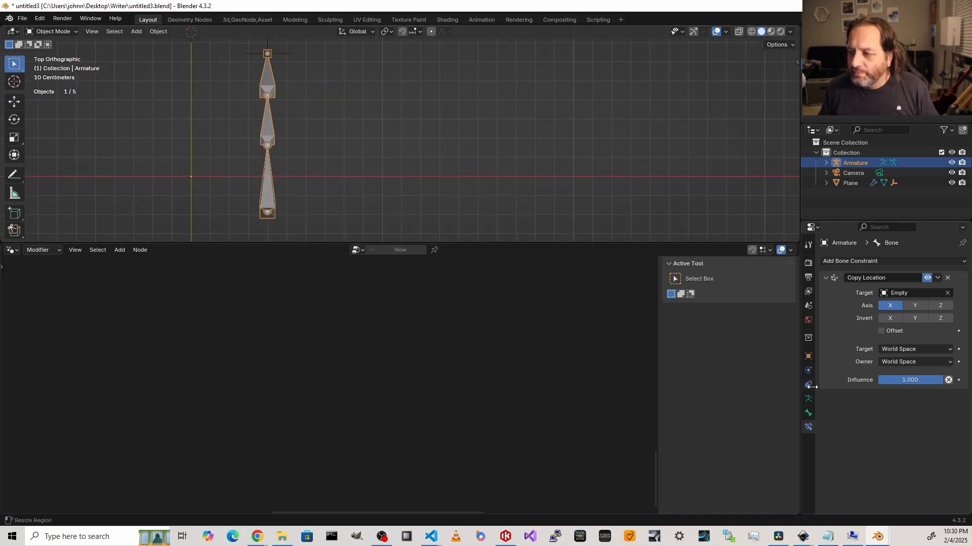
click(268, 122)
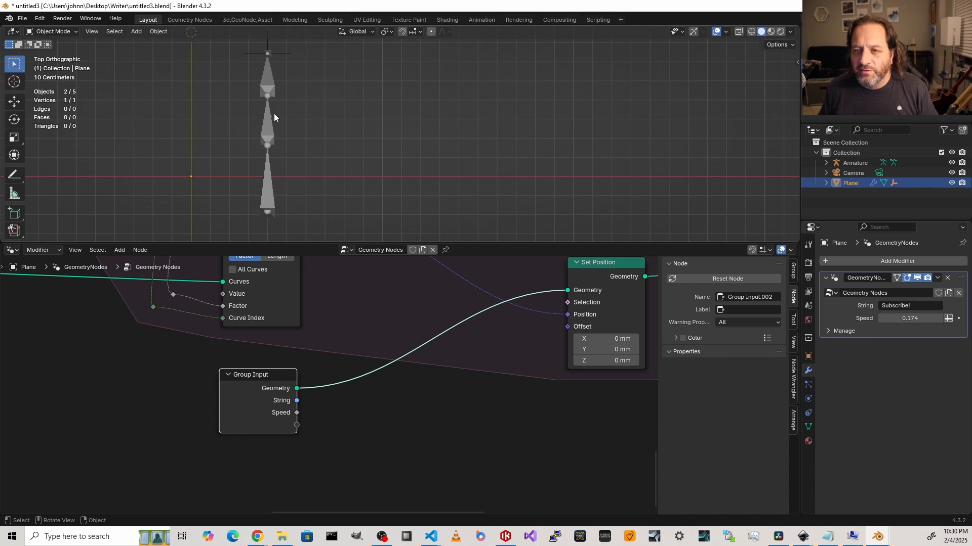
key(space)
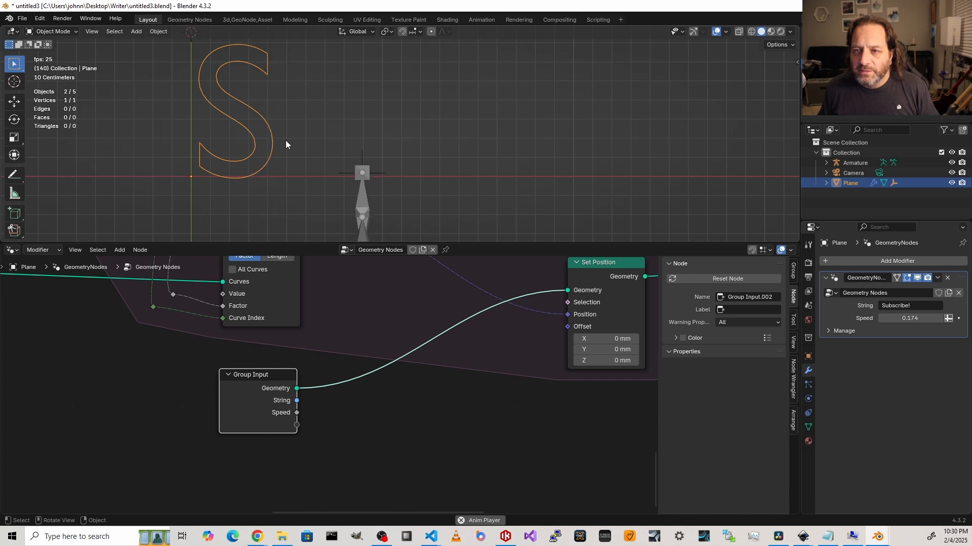
key(space)
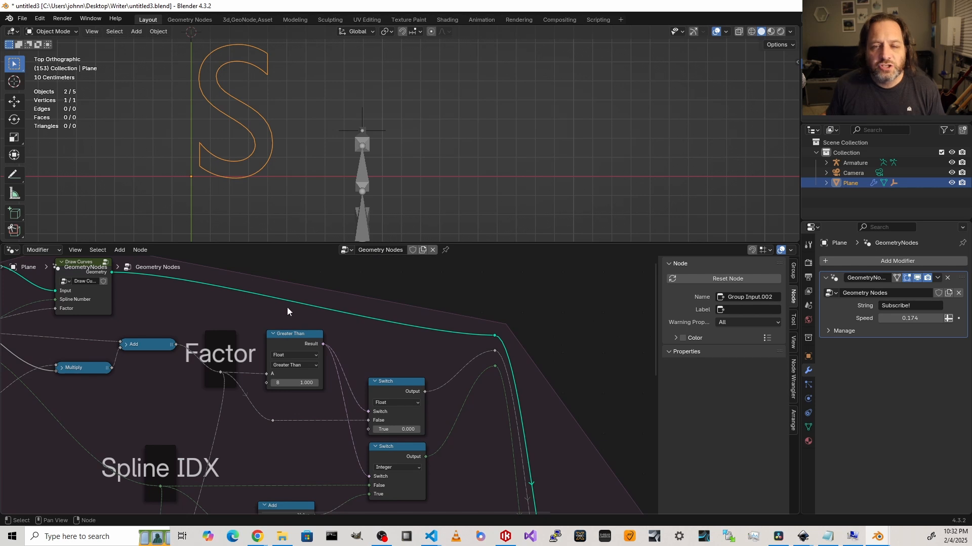
Step: Duplicate the Add math node that follows Spline IDX and place the copy before the Greater Than node
click(209, 388)
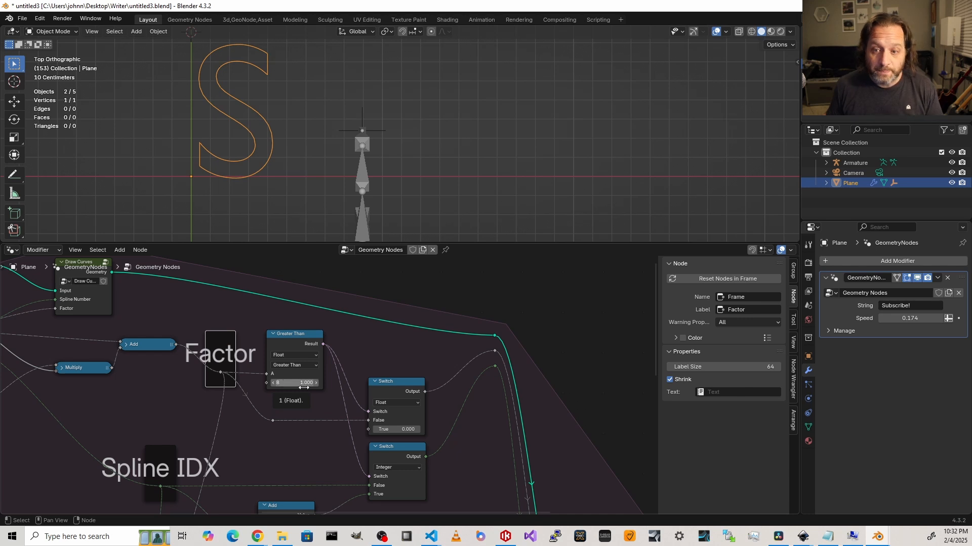
shift+middle_drag(342, 400, 405, 363)
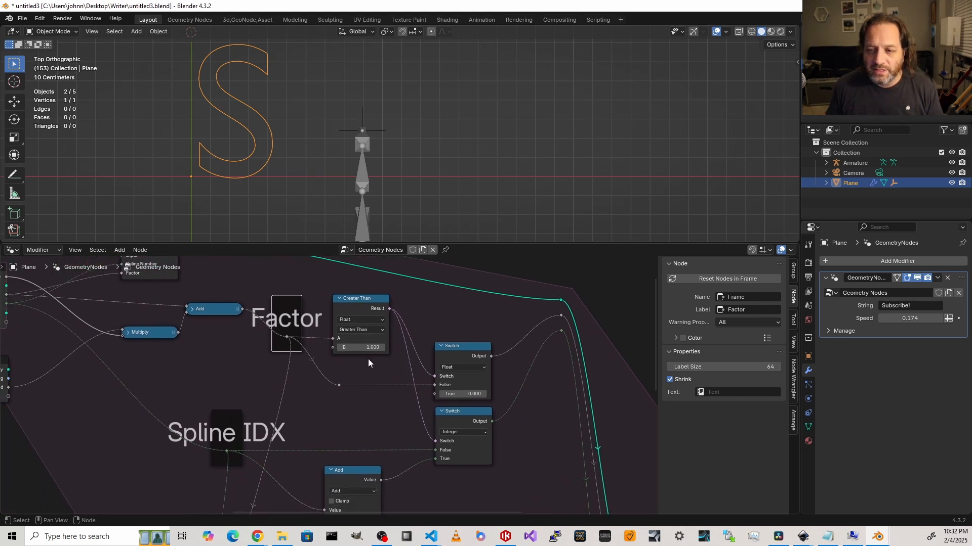
scroll(326, 382, down, 2)
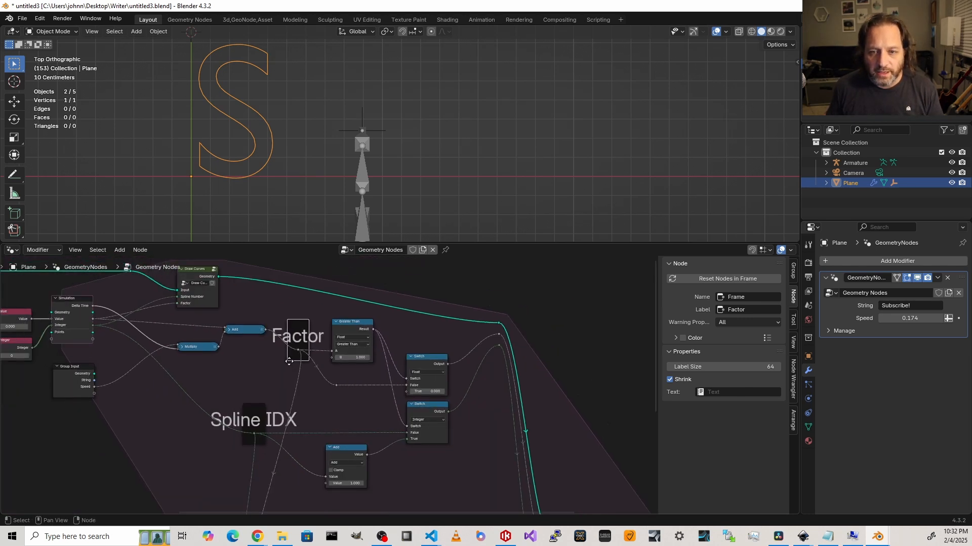
scroll(276, 379, up, 2)
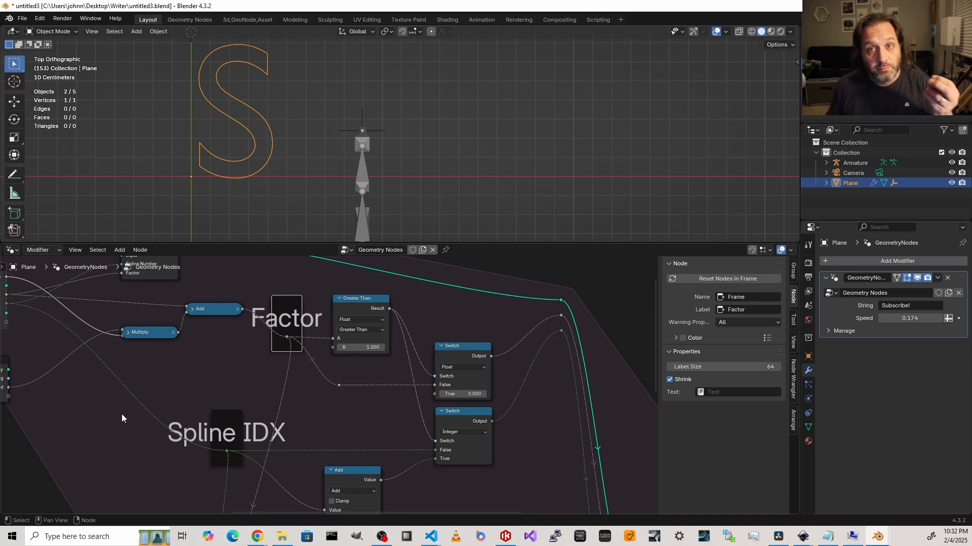
click(364, 481)
middle_drag(365, 481, 387, 481)
key(shift+d)
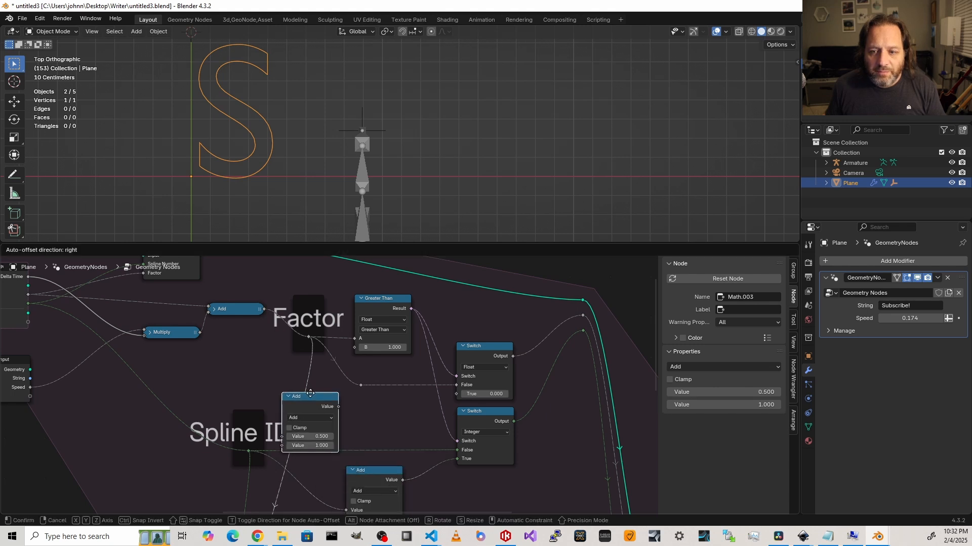
click(191, 373)
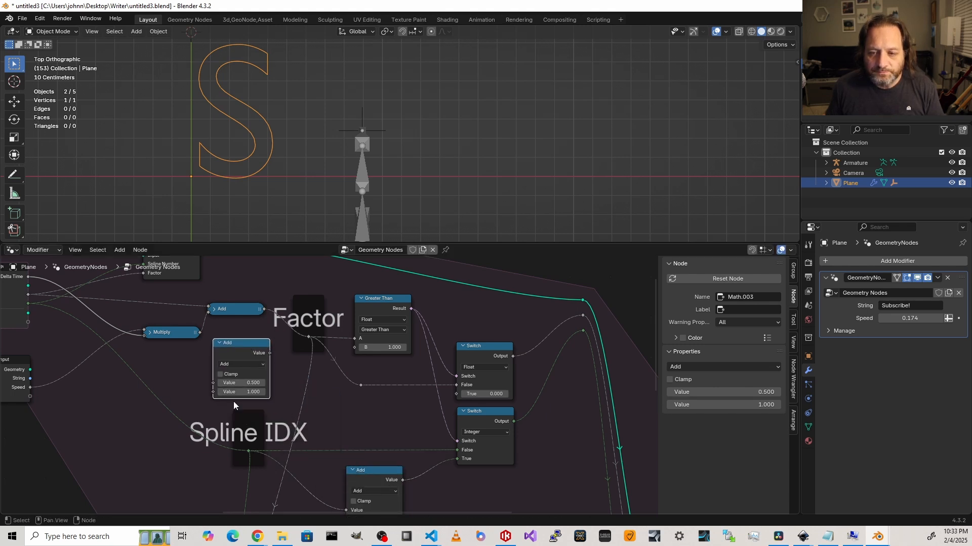
Step: Feed a new group input named "In Between" into the copied Add node and link its result to Greater Than's B input
drag(29, 396, 211, 385)
double_click(701, 411)
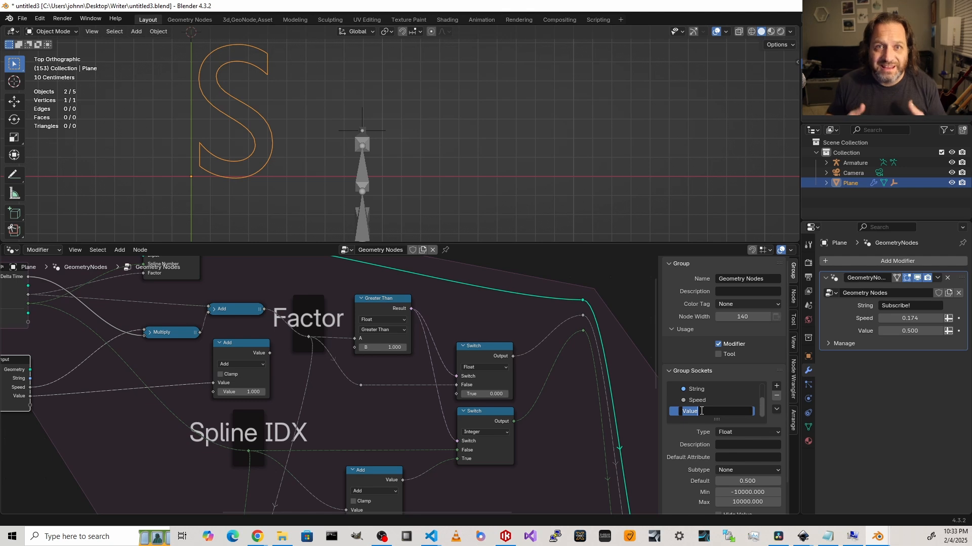
text(In Between)
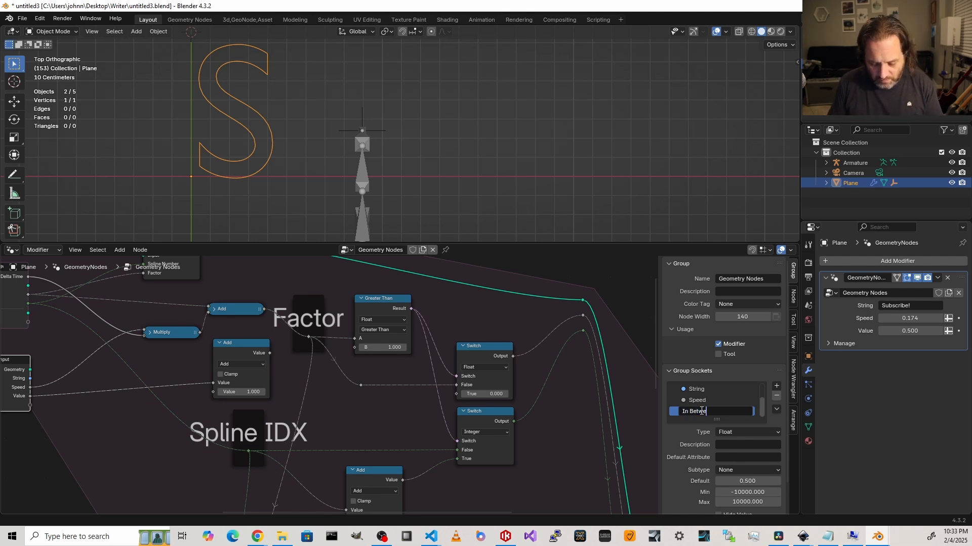
key(Return)
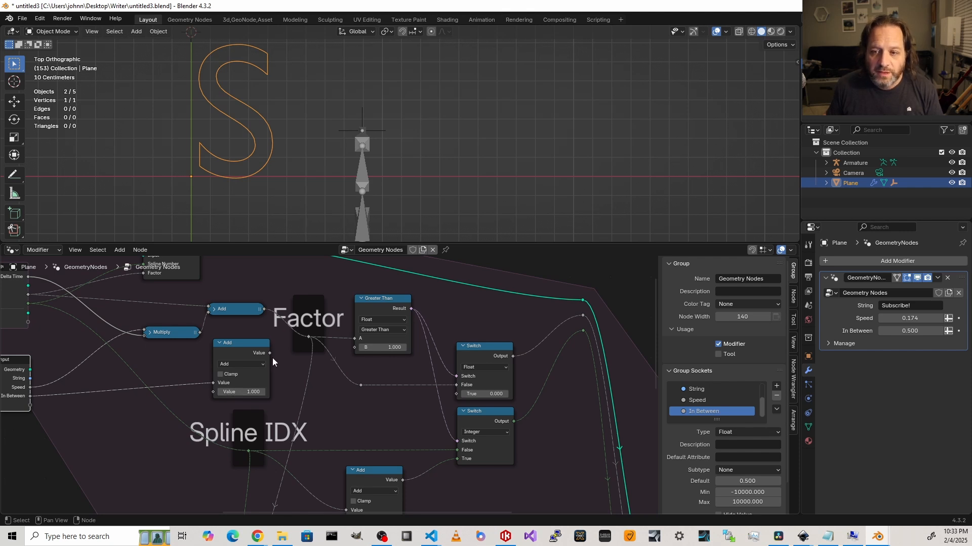
drag(271, 353, 358, 354)
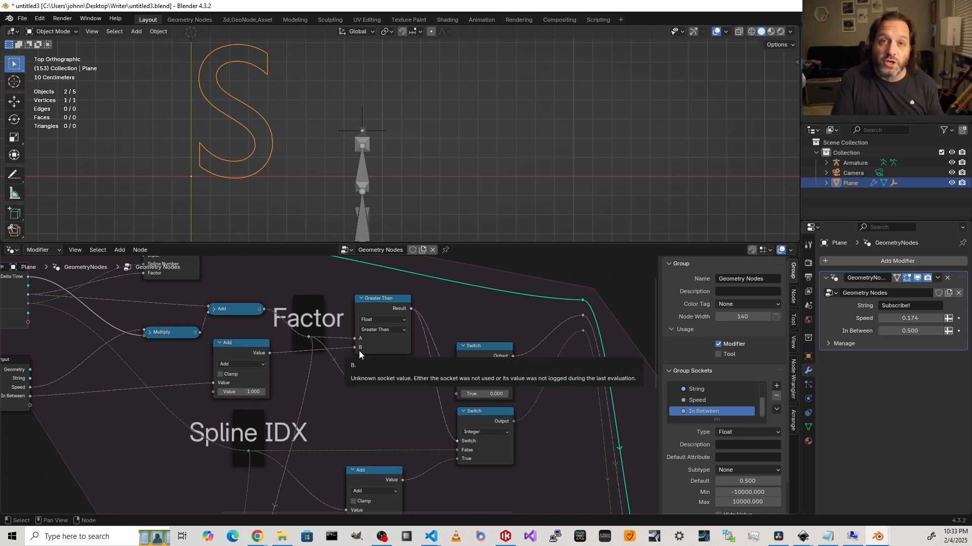
Step: Branch the Factor link through reroutes running beneath the Sample Curve node, and move the Set Position node down to make room
scroll(421, 366, down, 2)
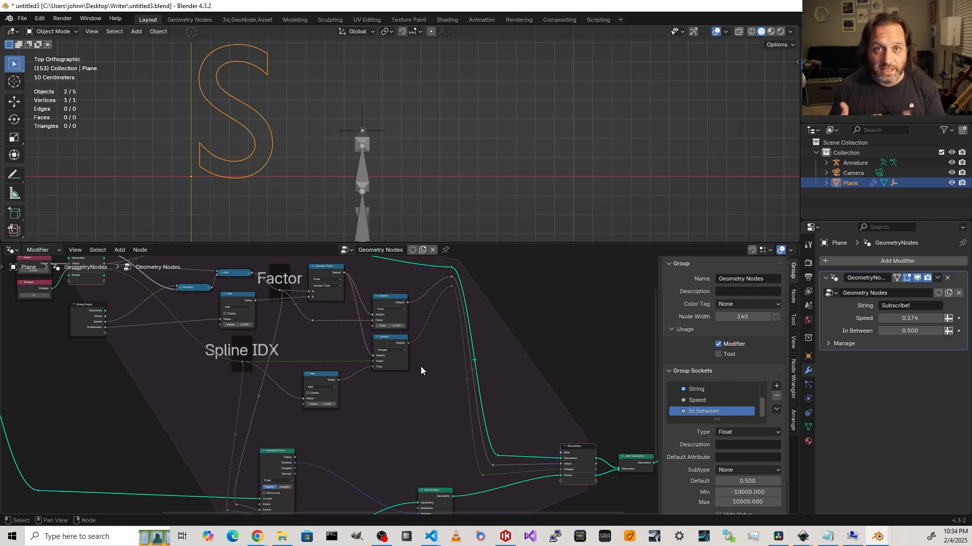
scroll(385, 369, down, 2)
scroll(375, 351, up, 5)
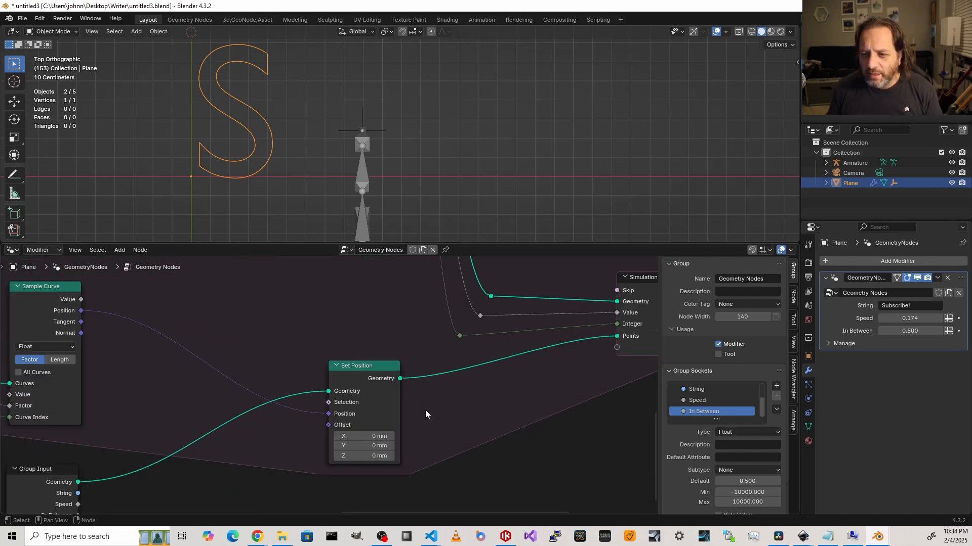
middle_drag(412, 386, 394, 341)
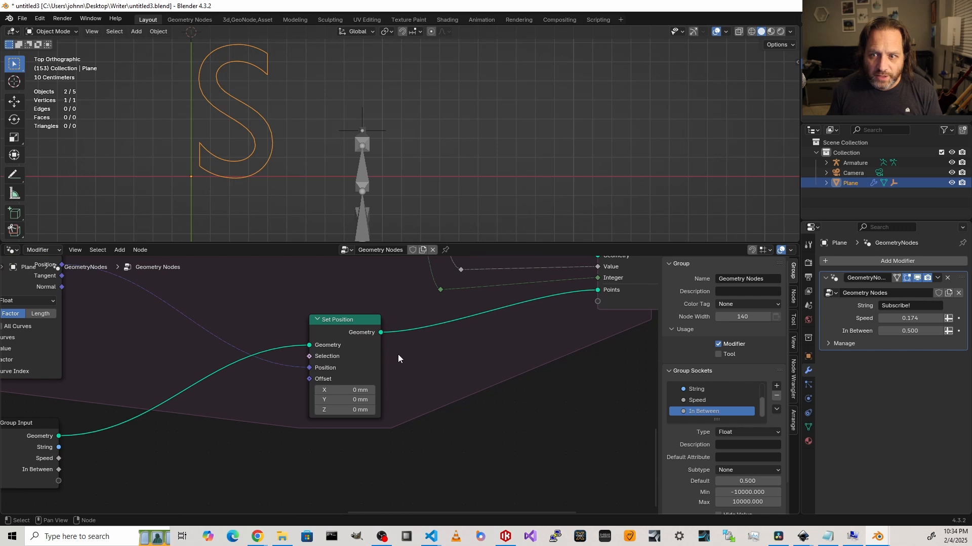
scroll(416, 375, down, 2)
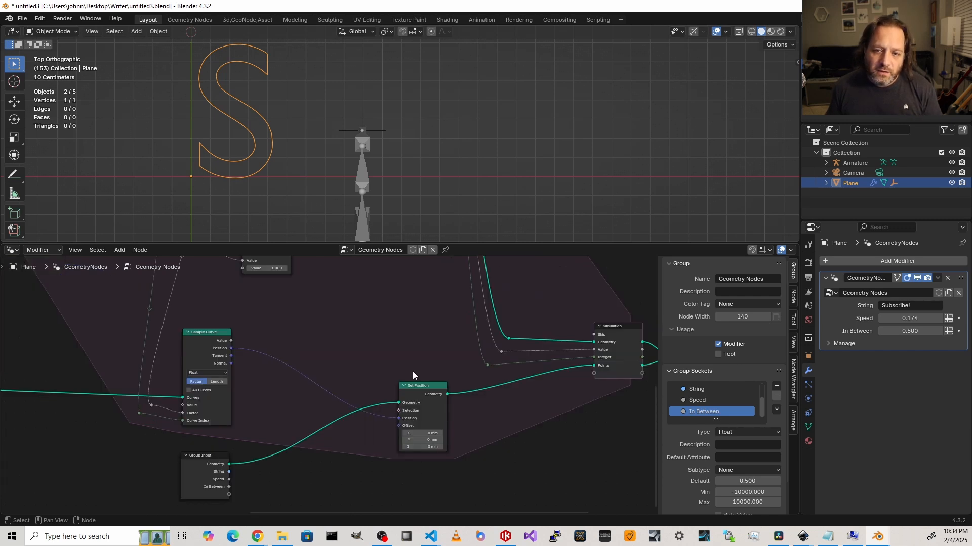
scroll(423, 371, down, 5)
middle_drag(308, 389, 296, 303)
scroll(205, 313, up, 2)
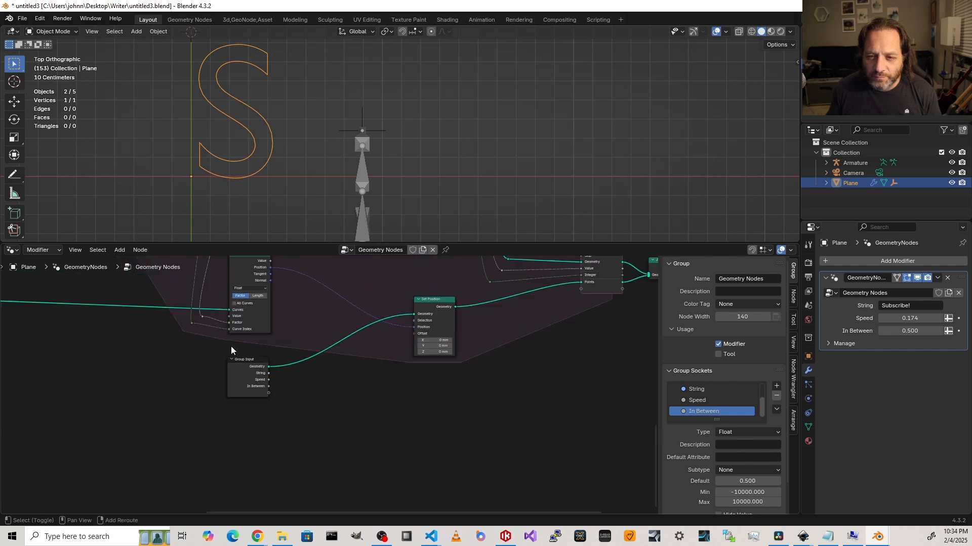
drag(205, 345, 449, 388)
text(rer)
key(Return)
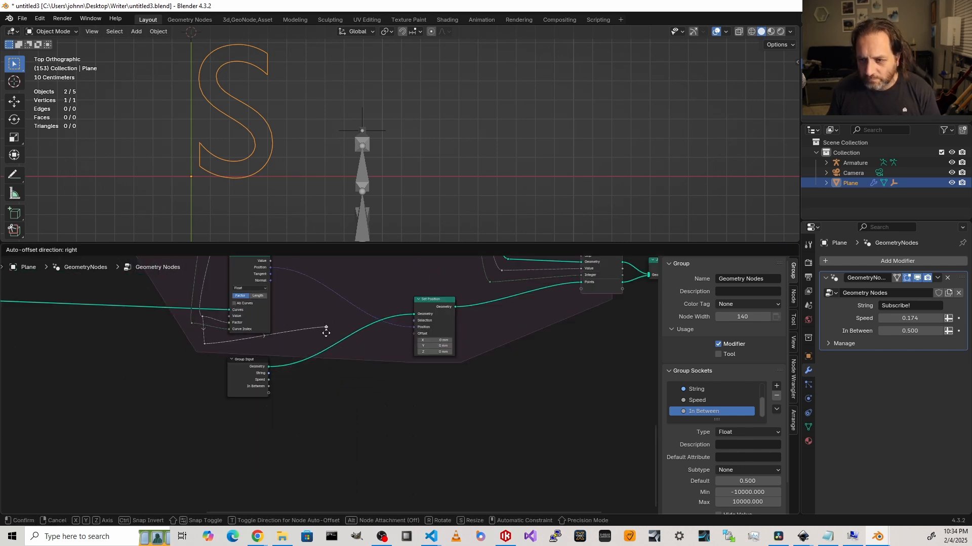
click(326, 330)
drag(436, 303, 459, 359)
drag(327, 331, 326, 345)
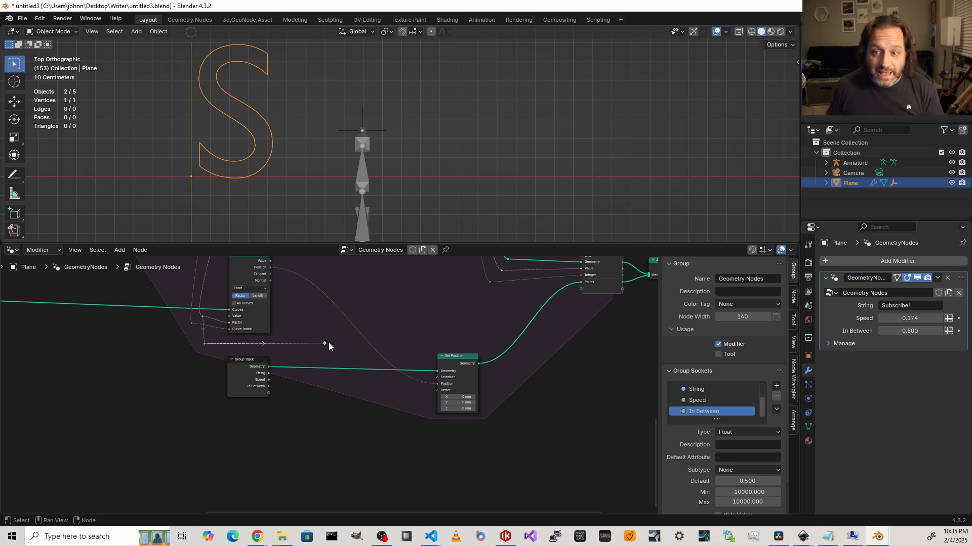
Step: Add a Float Compare node fed by the Factor reroute, set to Less Than or Equal with B at 1.000
key(shift+a)
text(compare)
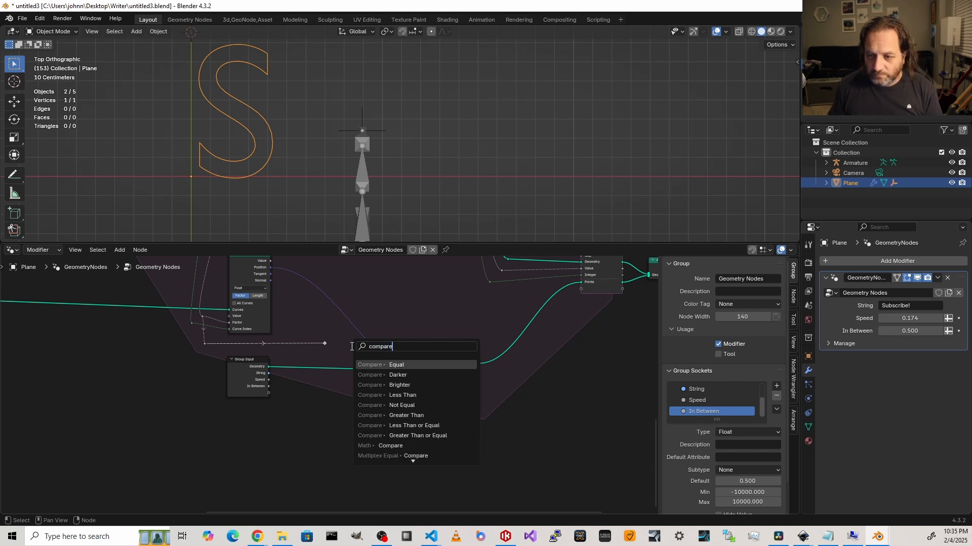
click(407, 416)
click(375, 394)
scroll(374, 399, up, 2)
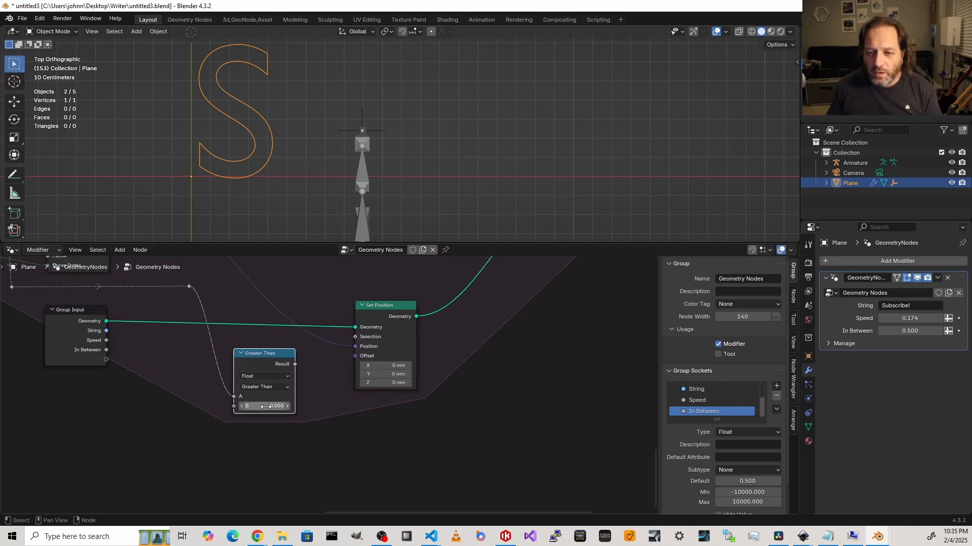
click(266, 387)
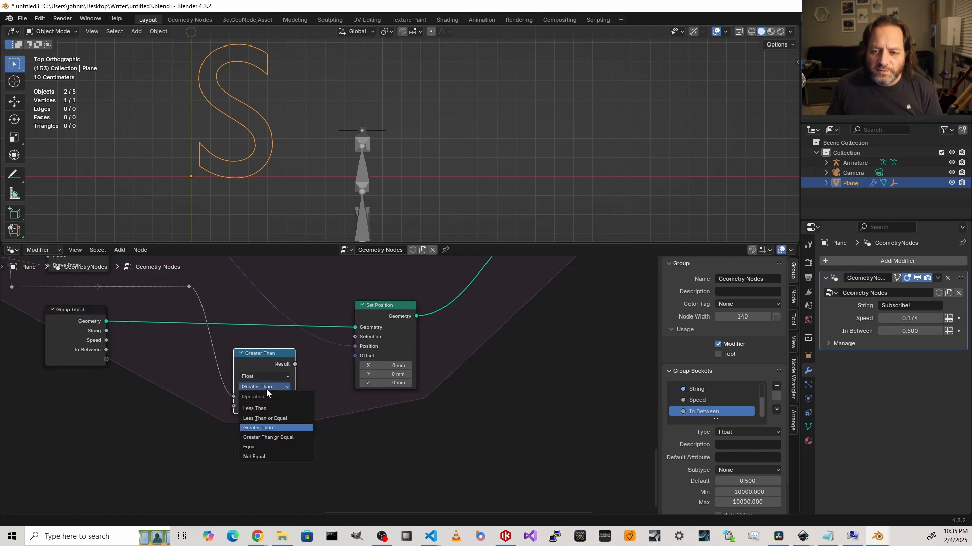
click(269, 418)
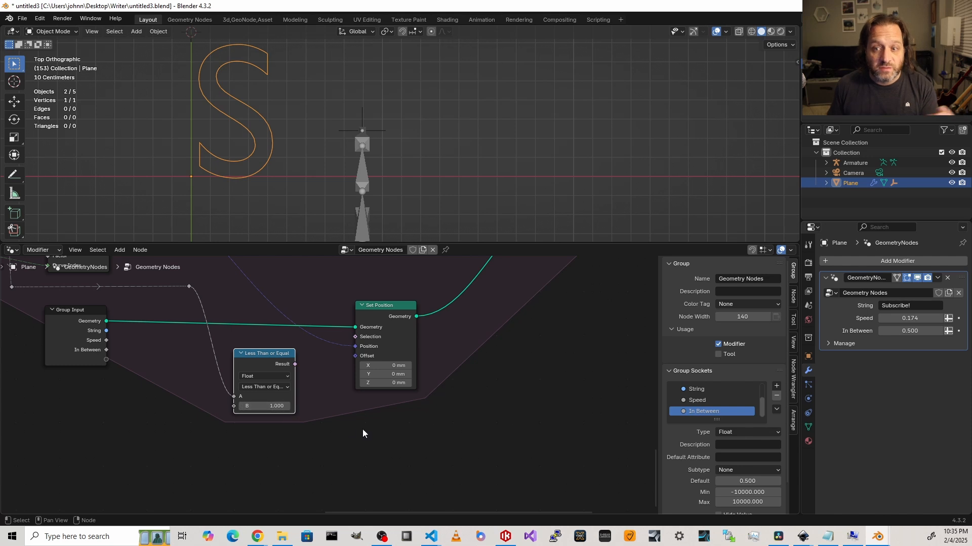
Step: Add a Vector Switch node between Less Than or Equal and Set Position, spacing the nodes apart
drag(370, 305, 387, 306)
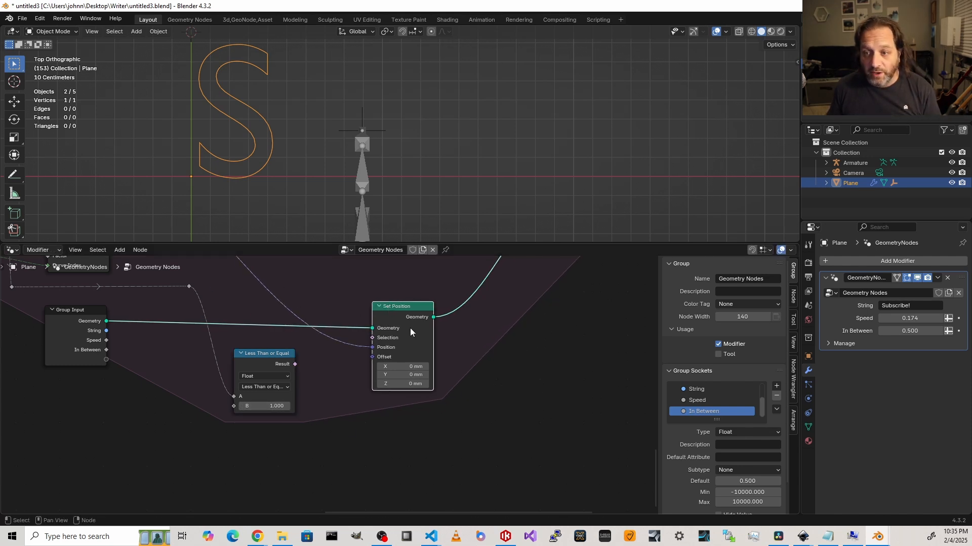
drag(256, 354, 244, 358)
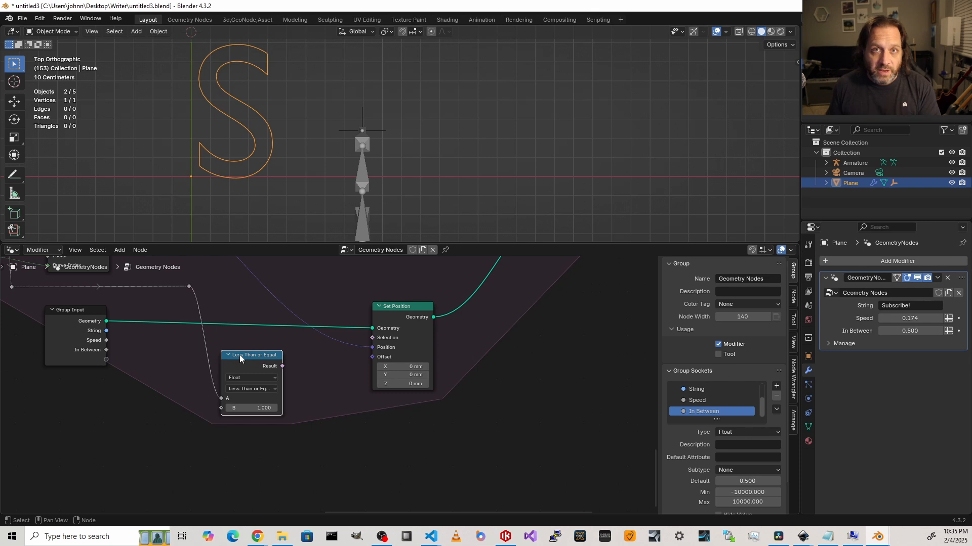
click(307, 391)
key(shift+a)
text(sw)
key(Return)
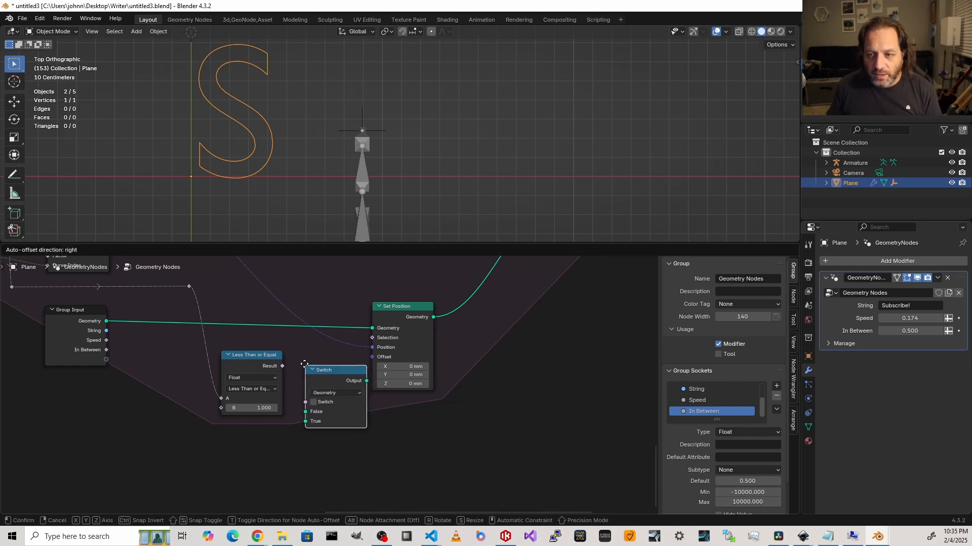
click(303, 362)
click(334, 390)
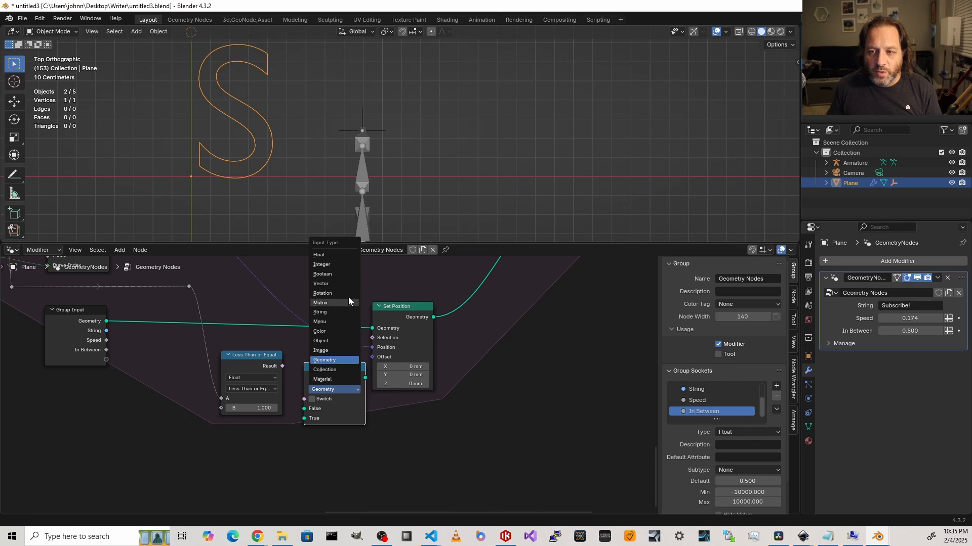
click(342, 284)
drag(399, 303, 435, 297)
drag(348, 372, 369, 360)
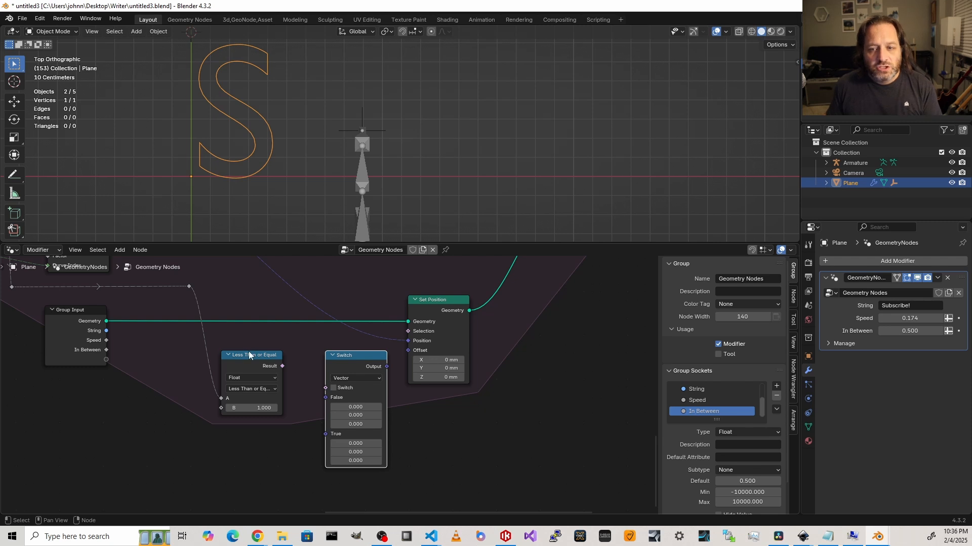
Step: Link the comparison result to Switch, route the sampled position through a reroute into True, and connect Output to Set Position's Position
drag(281, 366, 348, 384)
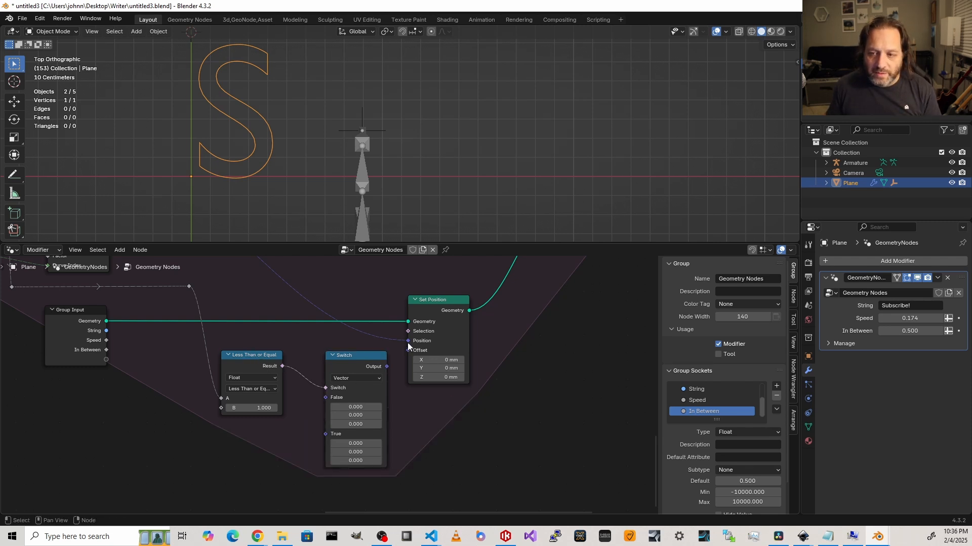
drag(408, 341, 326, 433)
drag(387, 366, 408, 341)
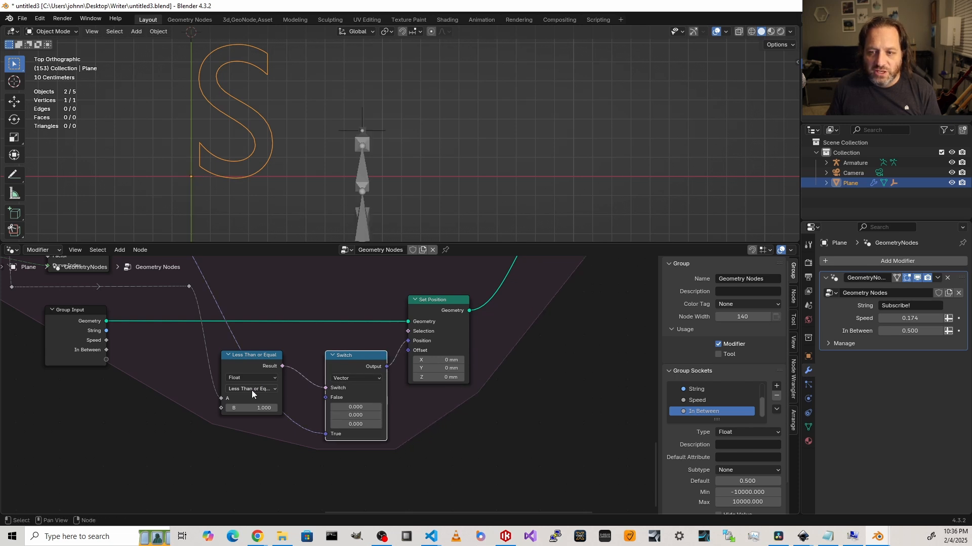
shift+right_drag(221, 338, 273, 323)
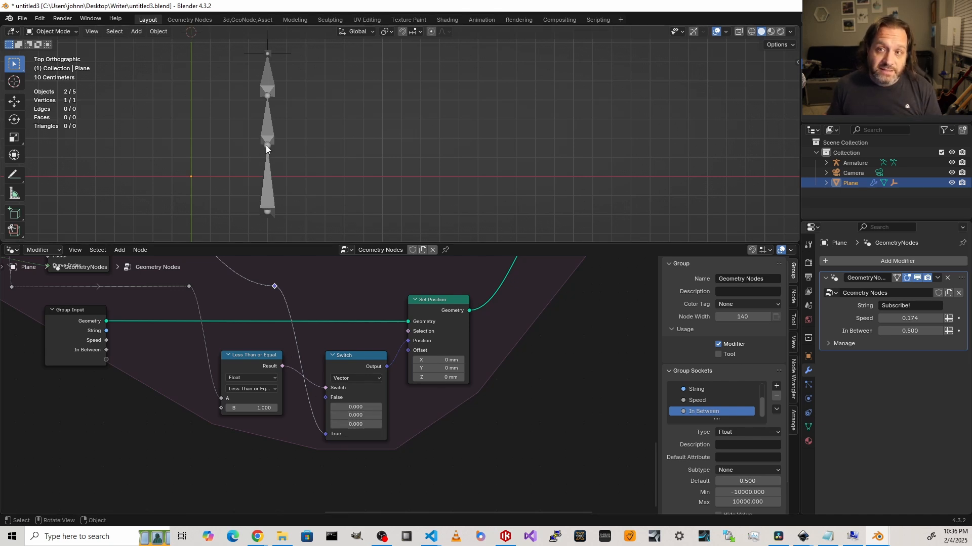
Step: Set the modifier's Speed to 0.774 and play back the text animation, then stop it and return to the first frame
key(space)
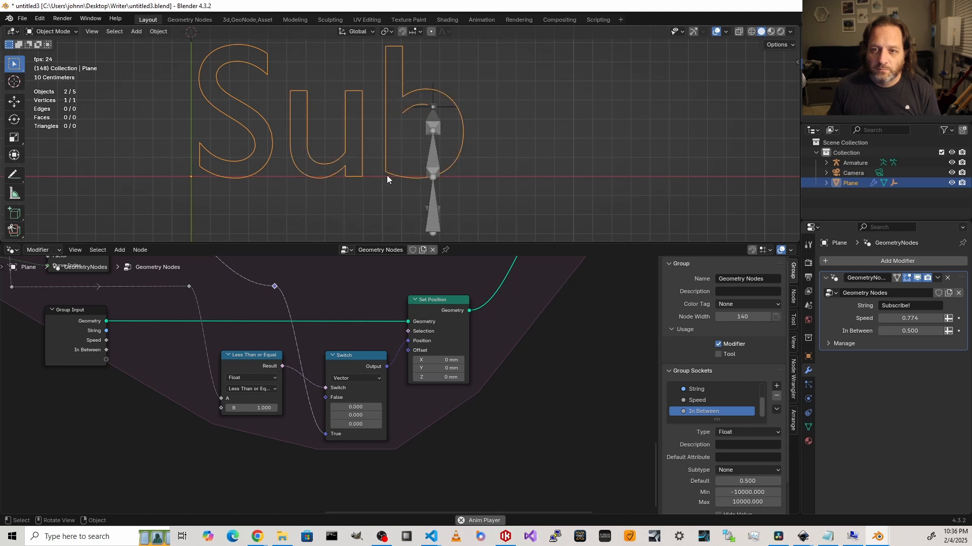
key(Escape)
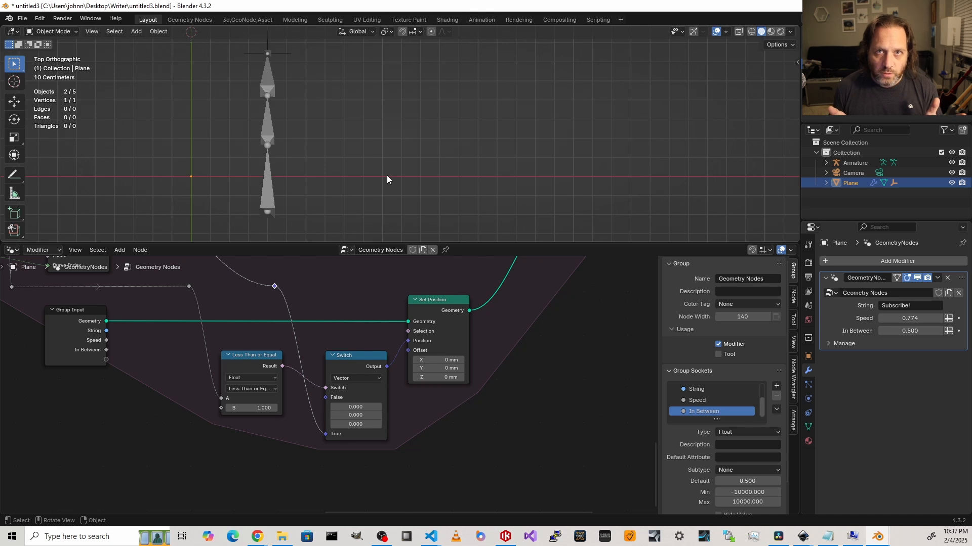
Step: Duplicate the Sample Curve node below Group Input and feed its Curves input from a reroute on the curve link
drag(253, 359, 256, 342)
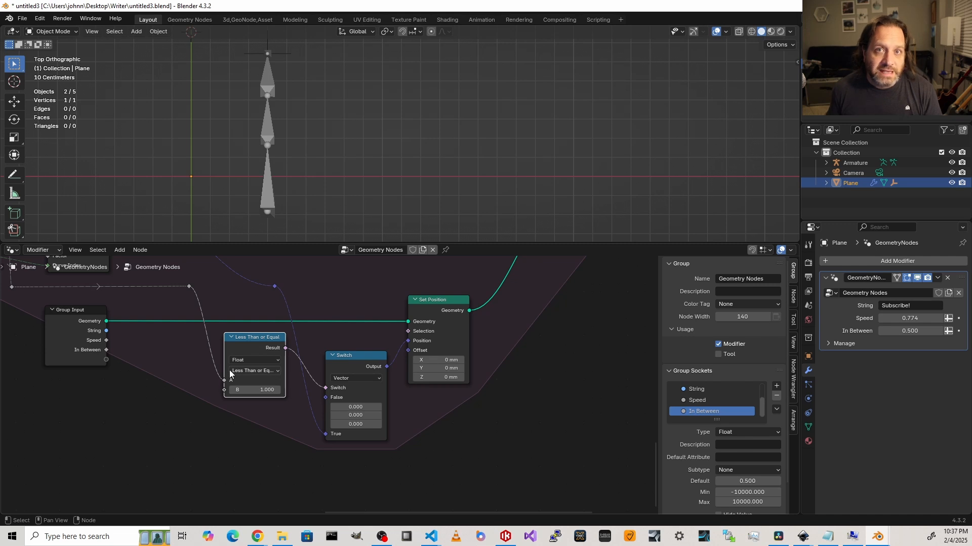
scroll(257, 375, down, 2)
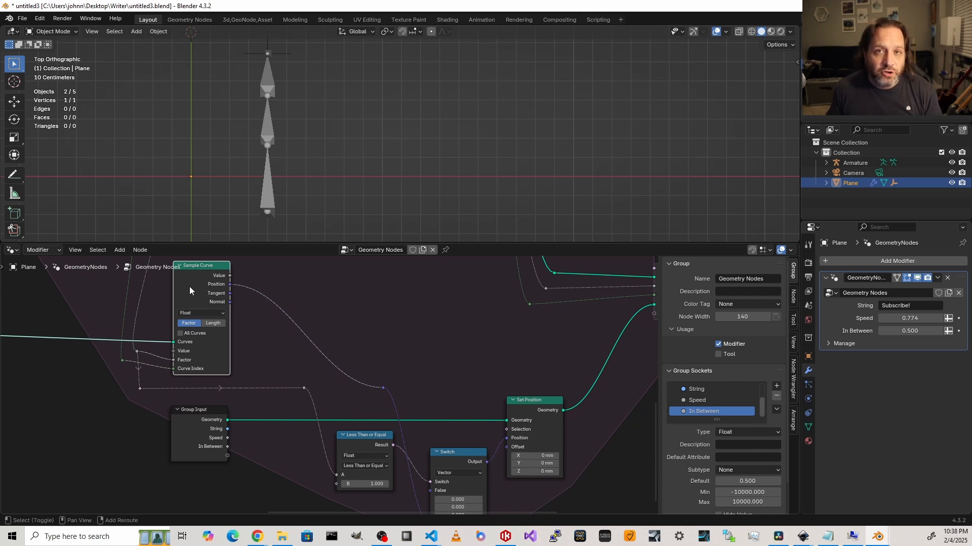
key(shift+d)
click(190, 469)
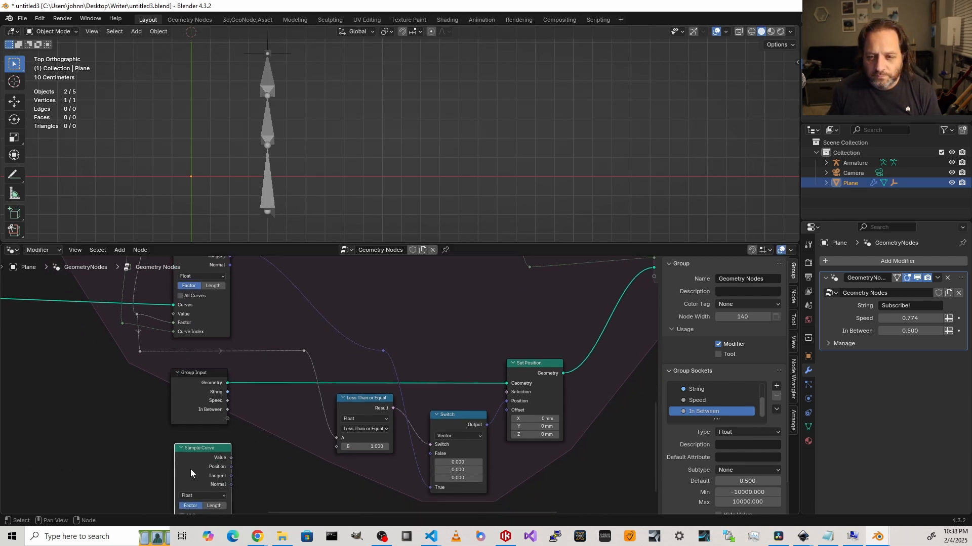
scroll(239, 402, down, 5)
middle_drag(190, 469, 129, 382)
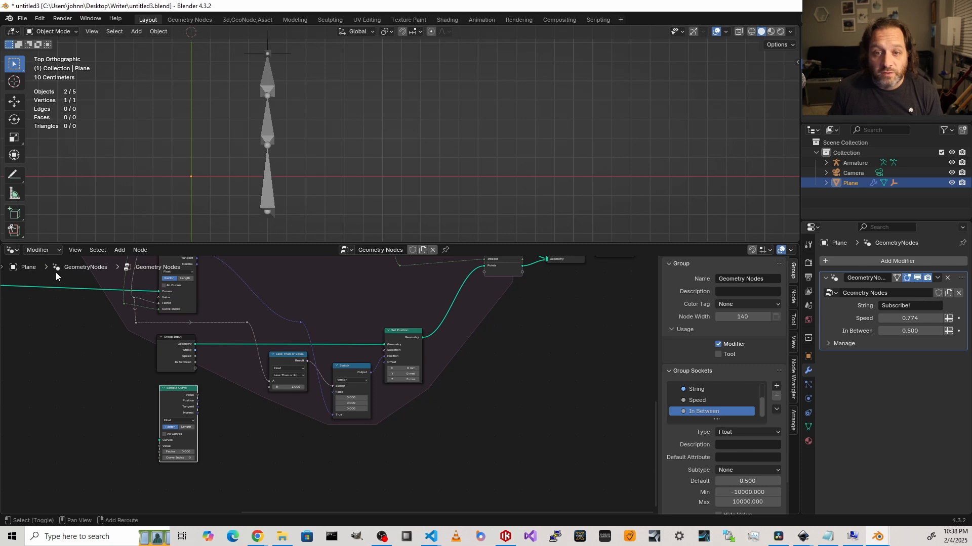
shift+right_drag(56, 272, 62, 282)
drag(54, 289, 160, 441)
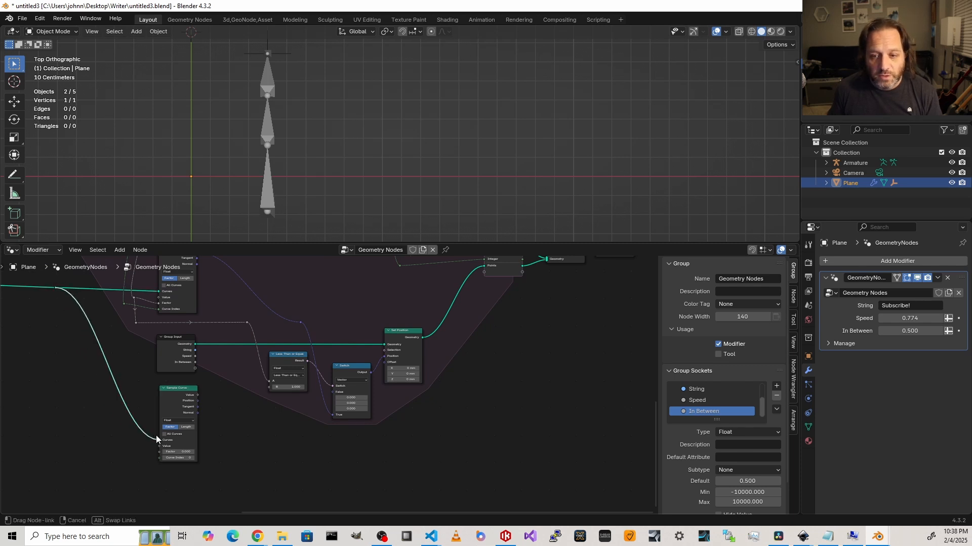
Step: Link the spline index to the copied Sample Curve's Curve Index through a new reroute and set its Factor to 1.000
scroll(83, 326, down, 4)
scroll(232, 317, up, 4)
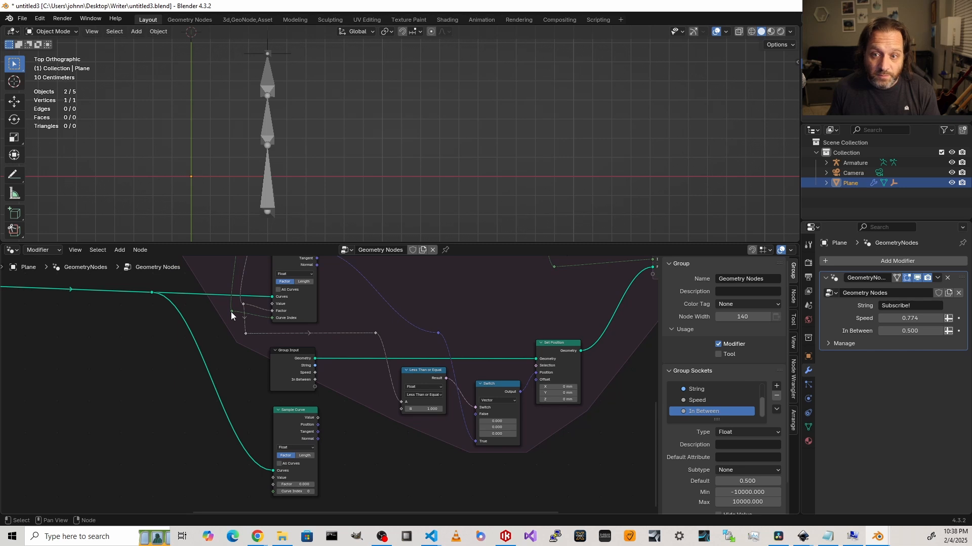
drag(230, 312, 268, 491)
shift+right_drag(266, 403, 244, 403)
key(g)
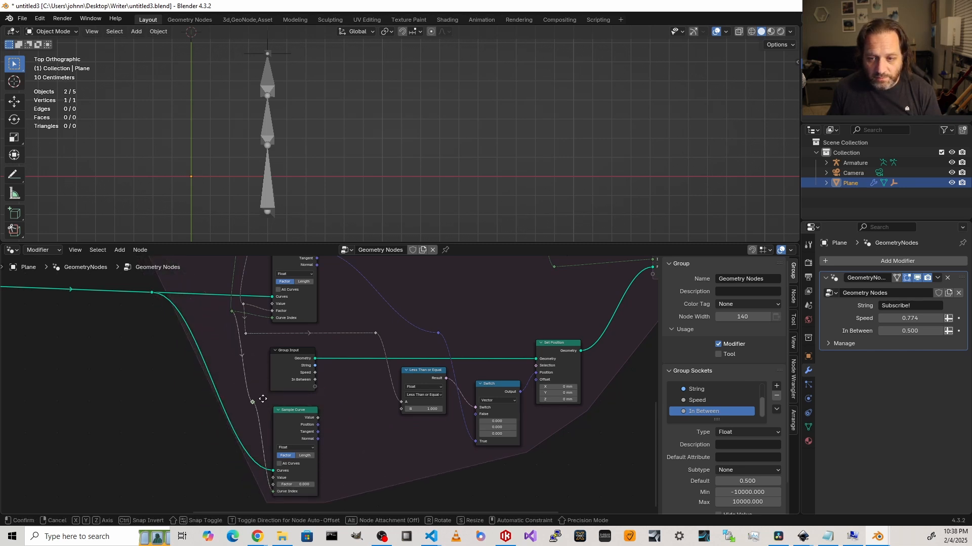
click(247, 488)
scroll(285, 442, up, 2)
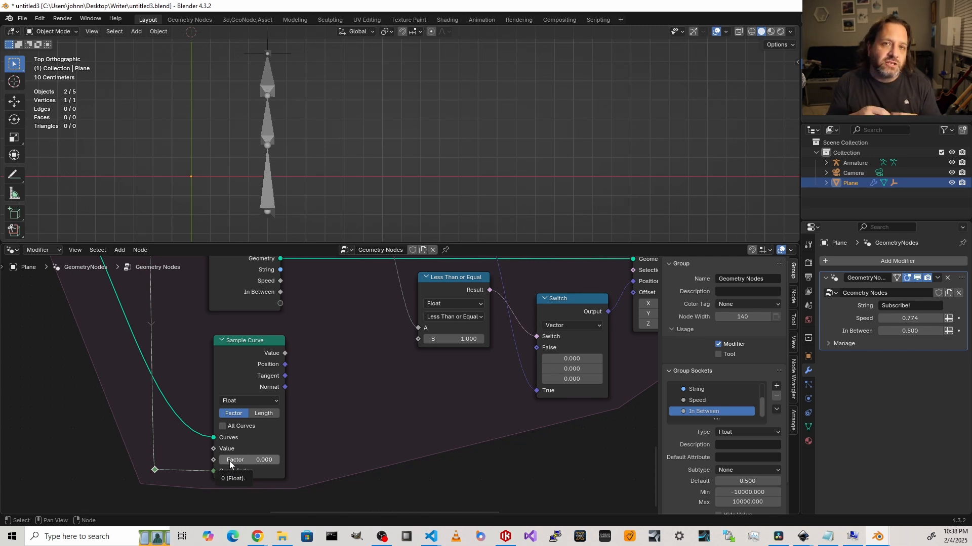
drag(230, 460, 342, 394)
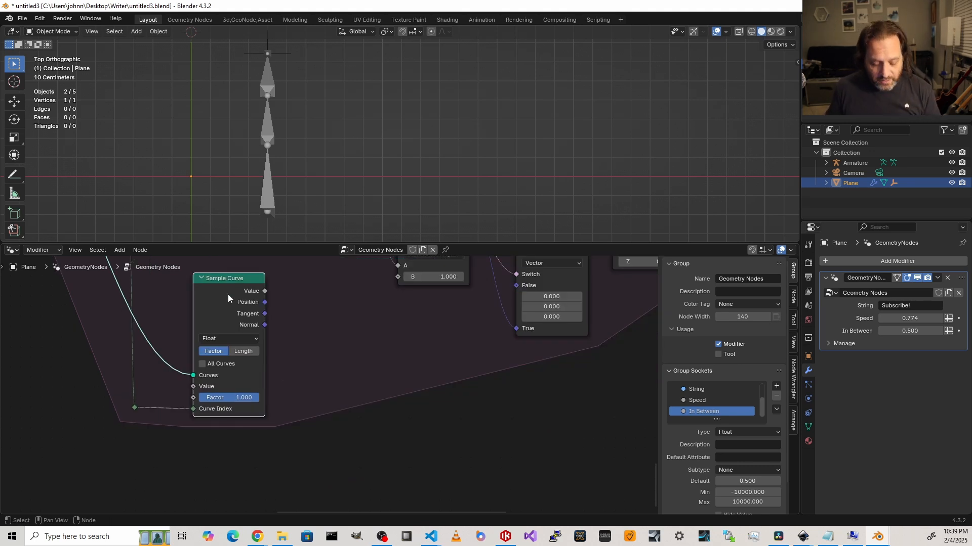
Step: Duplicate the lower Sample Curve node beneath itself and connect the curve and spline index links to the copy's Curves and Curve Index
key(shift+d)
click(239, 423)
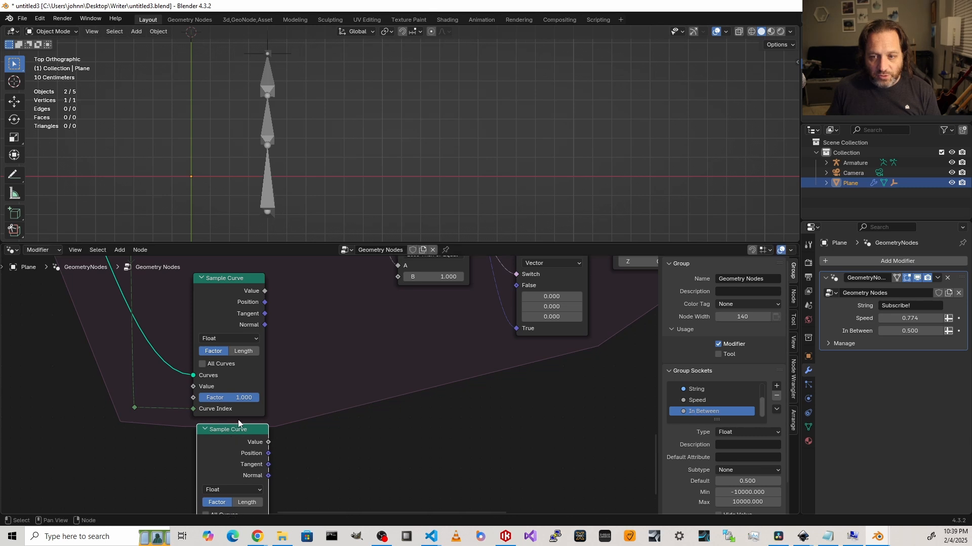
middle_drag(238, 421, 237, 361)
shift+right_drag(162, 285, 150, 304)
drag(156, 294, 196, 467)
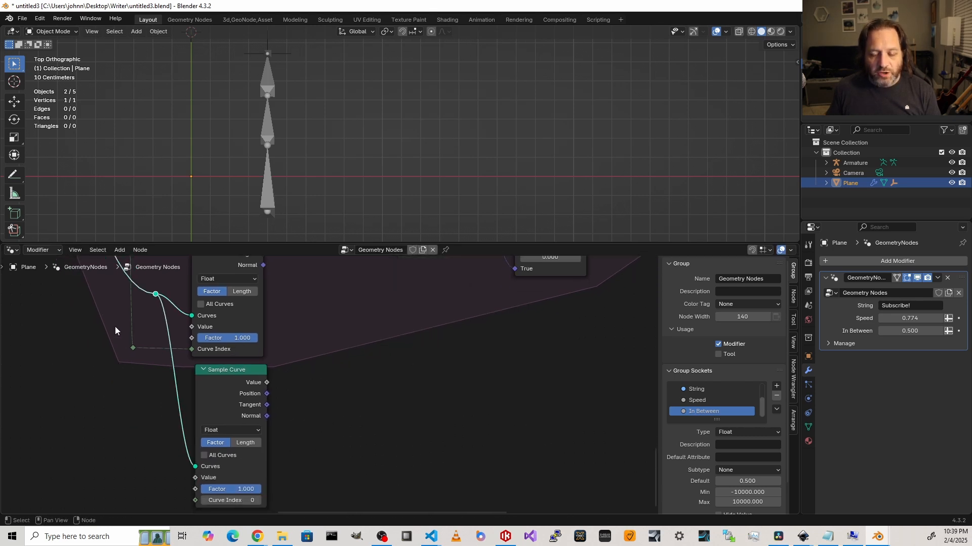
drag(133, 349, 195, 500)
Step: Insert a Math Add node with value 1.000 on the spline index link into the lowest Sample Curve's Curve Index
scroll(171, 436, down, 1)
middle_drag(171, 436, 271, 387)
key(shift+a)
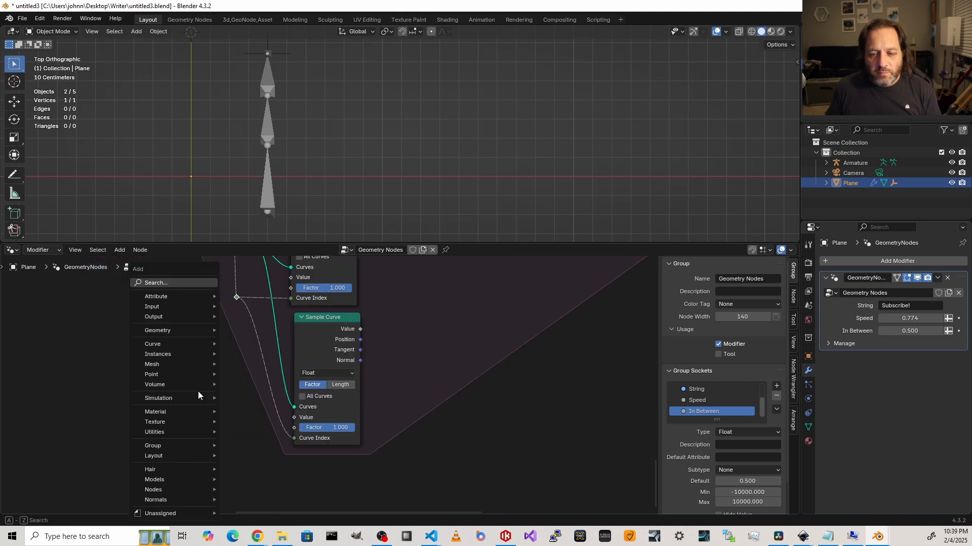
text(math)
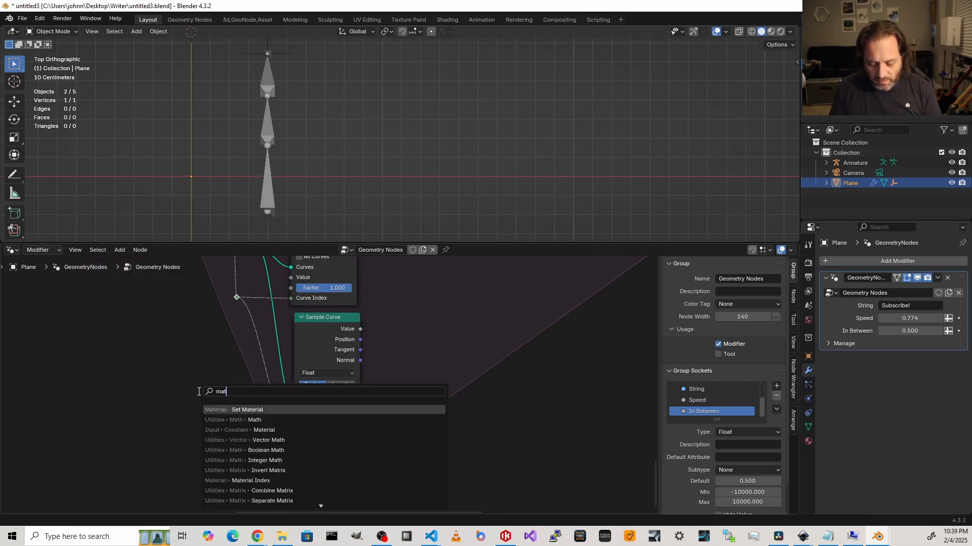
key(Return)
click(213, 382)
click(291, 443)
text(1)
key(Return)
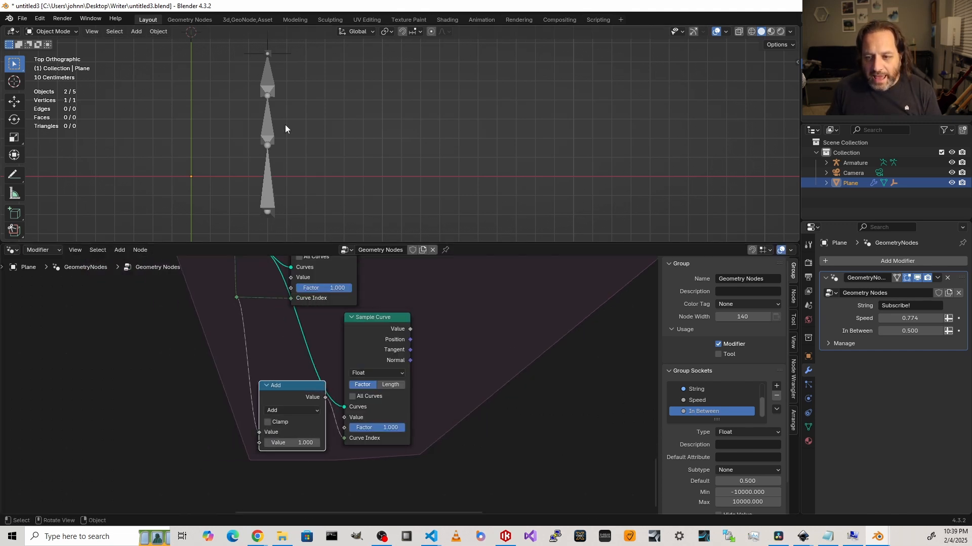
Step: Route the curve and spline index links to the lowest Sample Curve through reroutes and set that node's Factor to 0.000
key(b)
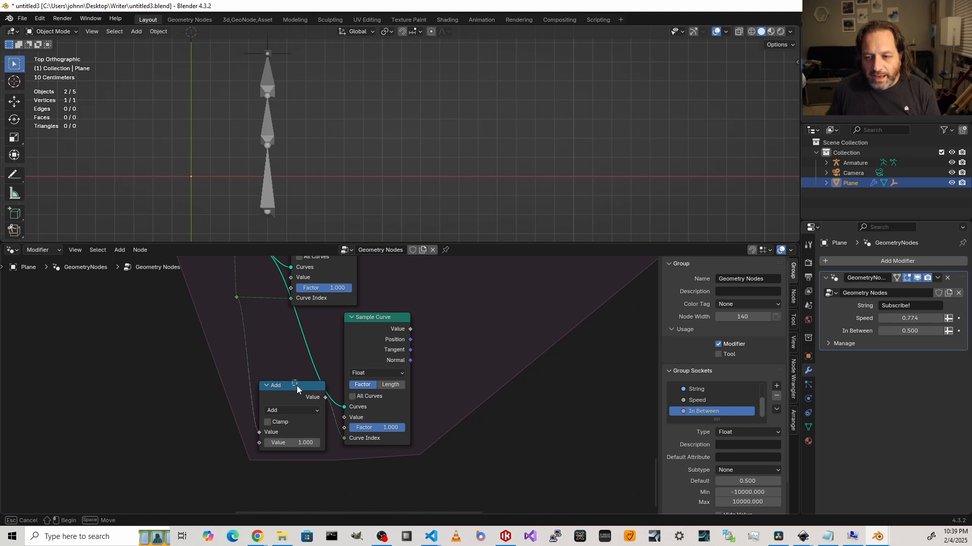
click(297, 386)
drag(282, 388, 281, 408)
drag(281, 407, 281, 419)
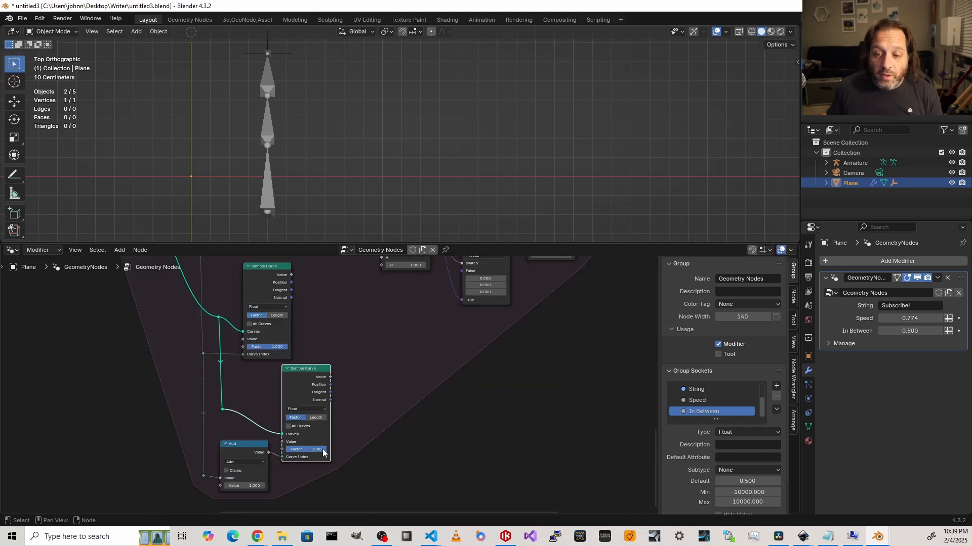
drag(324, 450, 285, 449)
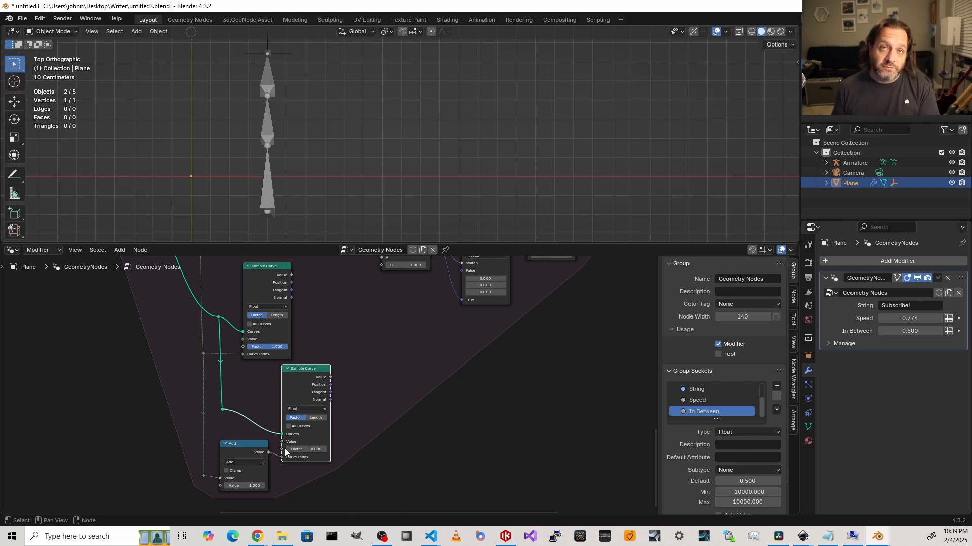
drag(291, 283, 365, 317)
drag(330, 385, 363, 393)
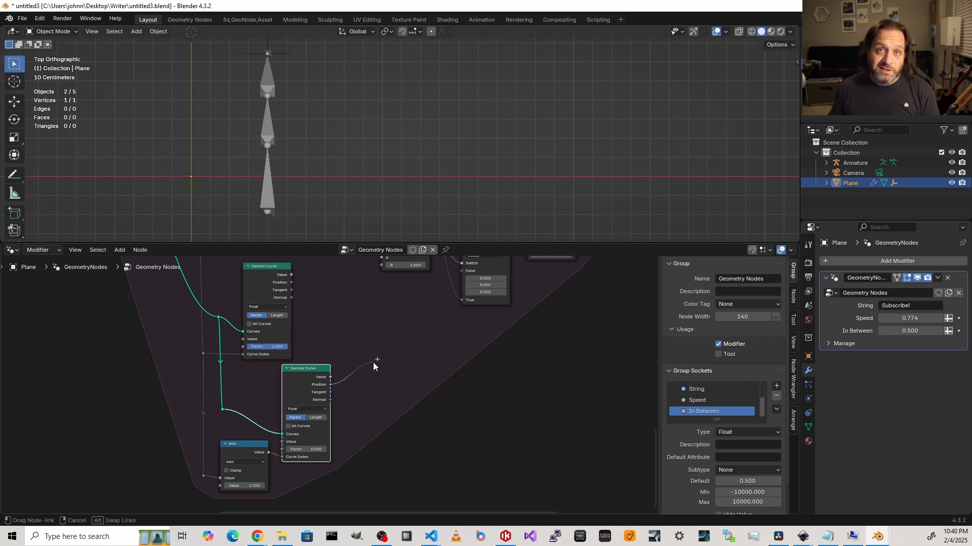
drag(374, 363, 373, 365)
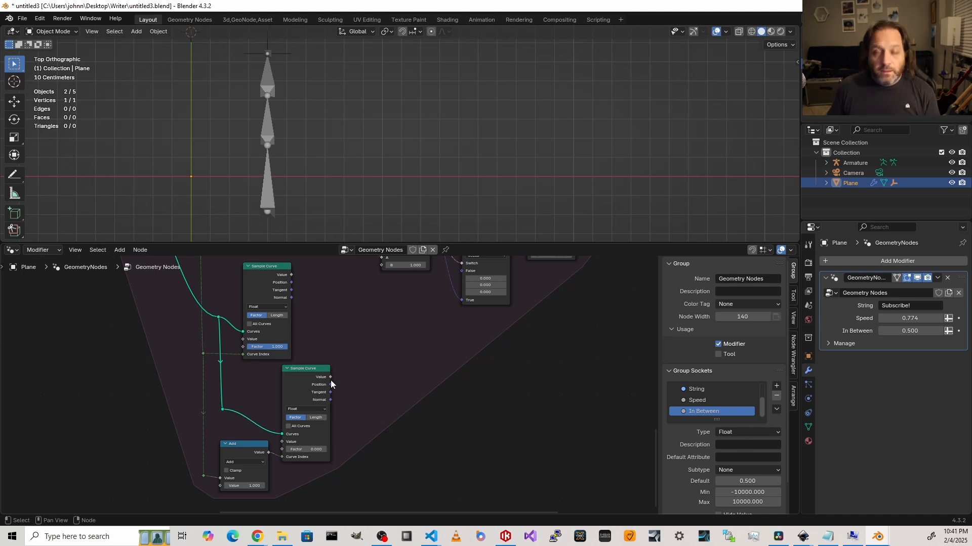
Step: Add a Vector Math Subtract node from the lower Sample Curve's Value output and place it beside the two Sample Curve nodes
drag(330, 377, 380, 320)
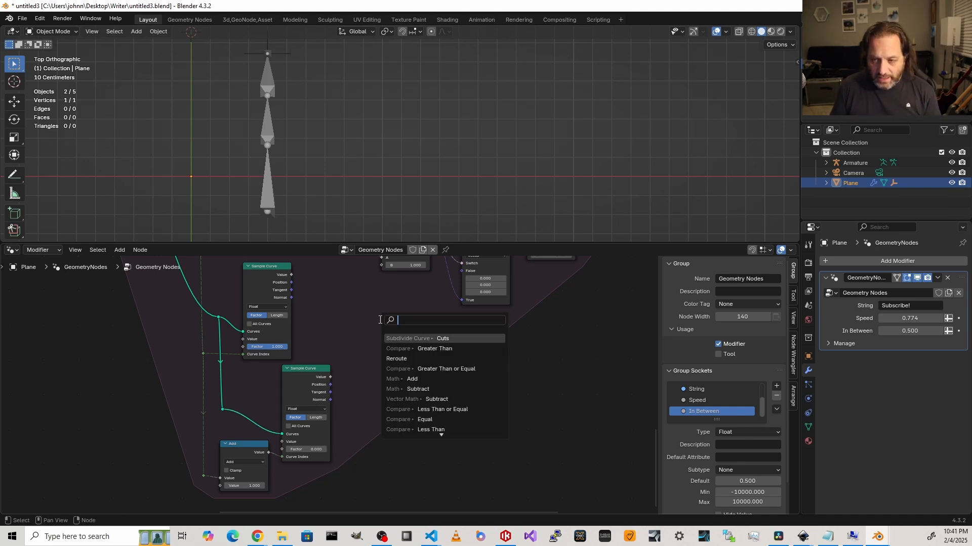
text(subtract)
key(Down)
key(Down)
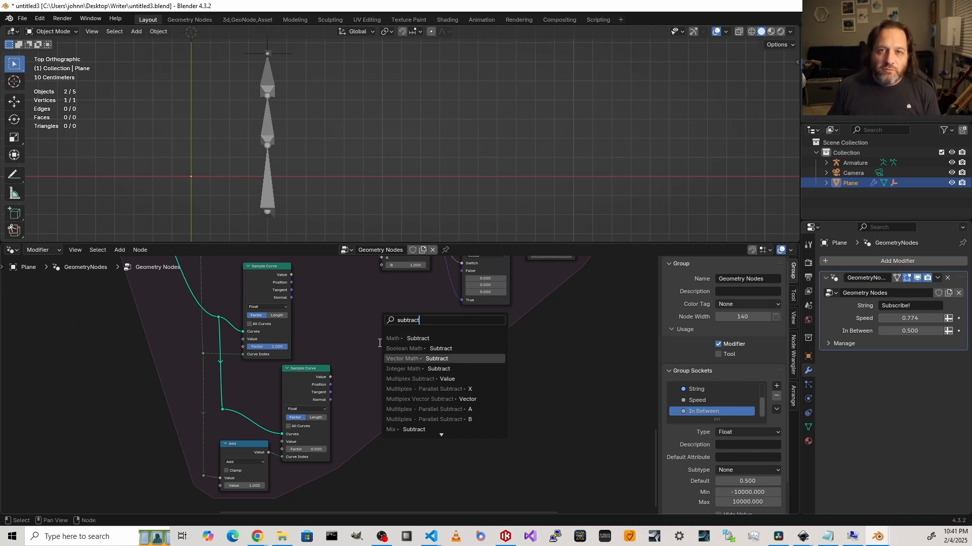
key(Return)
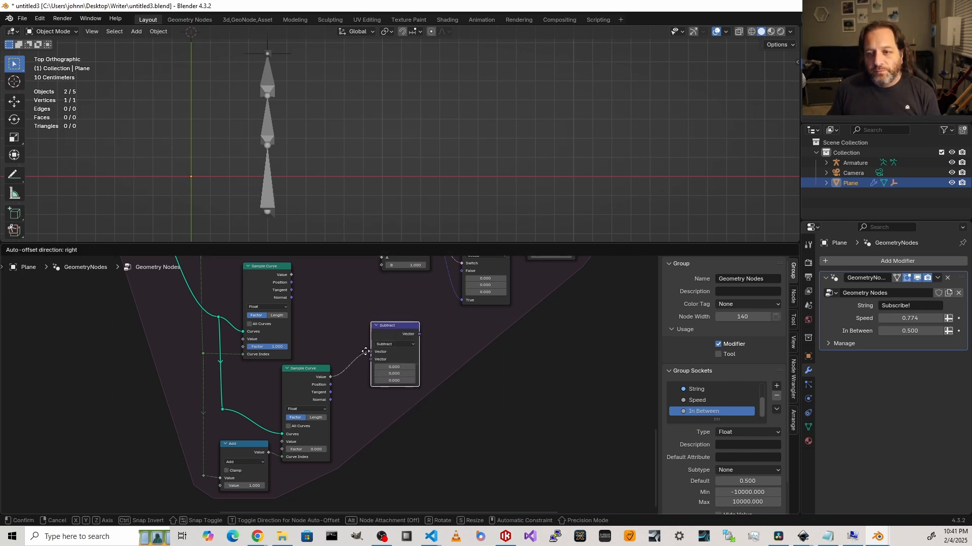
click(355, 349)
Step: Link the upper Sample Curve's Position to the Subtract node's second Vector and move the Subtract node slightly higher
drag(291, 282, 374, 354)
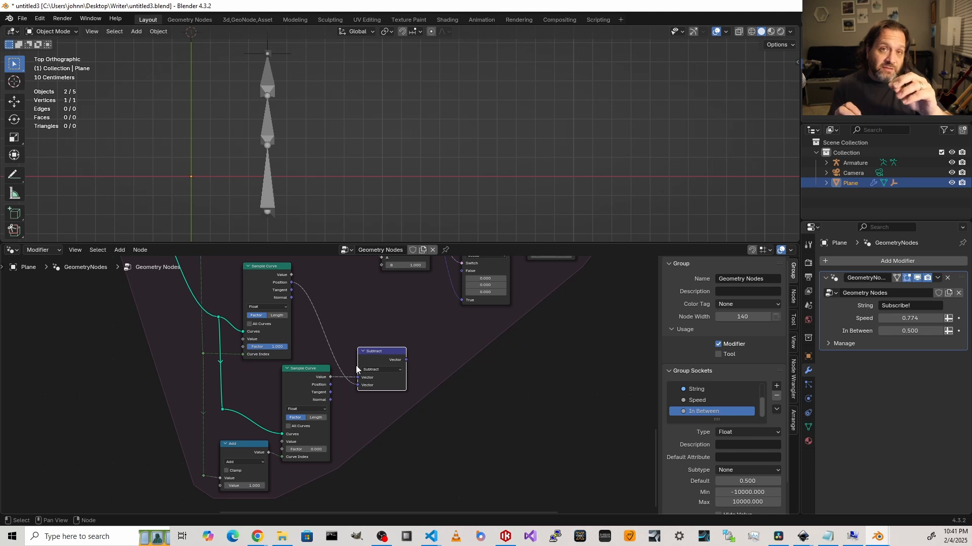
drag(356, 366, 350, 351)
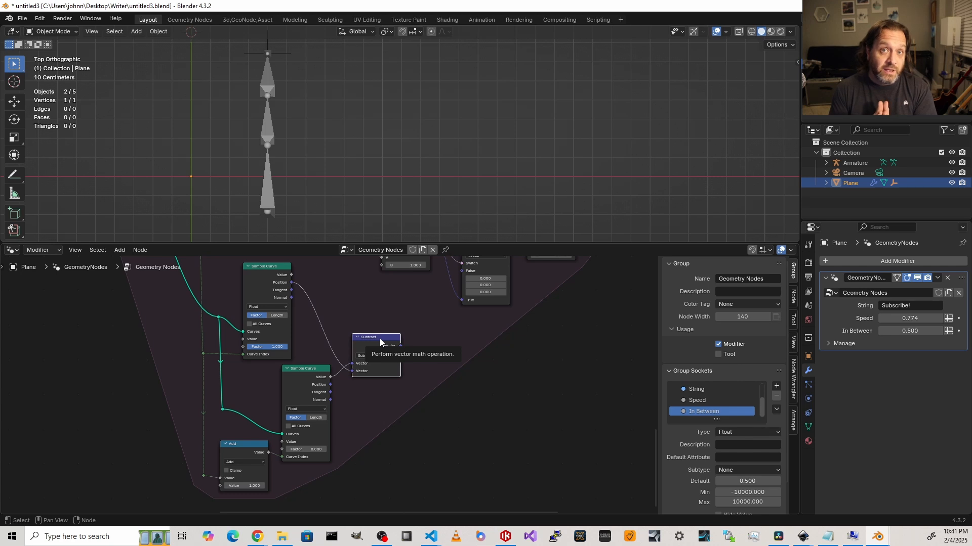
drag(380, 341, 377, 337)
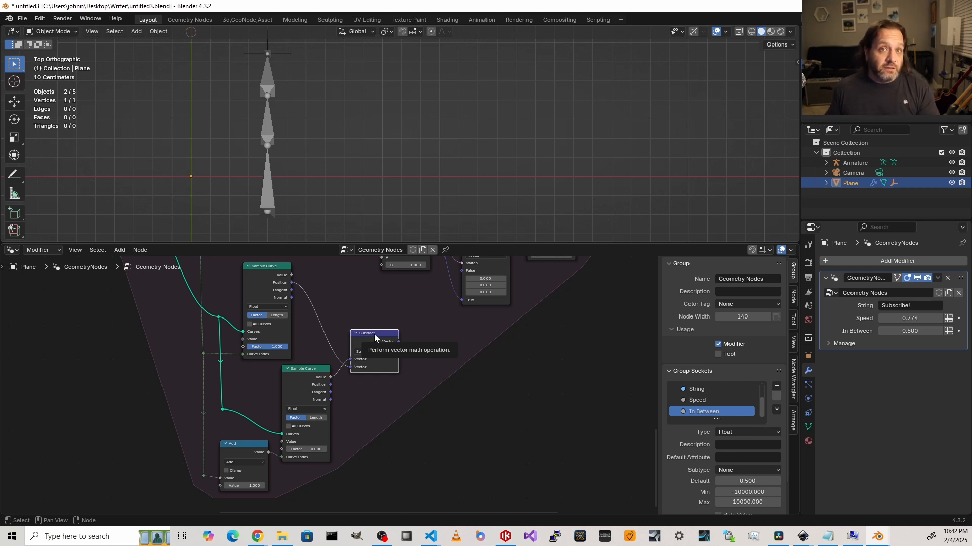
Step: Duplicate the Subtract node beside itself, change the copy's operation to Scale, and feed the subtraction result into its Vector
scroll(372, 333, up, 3)
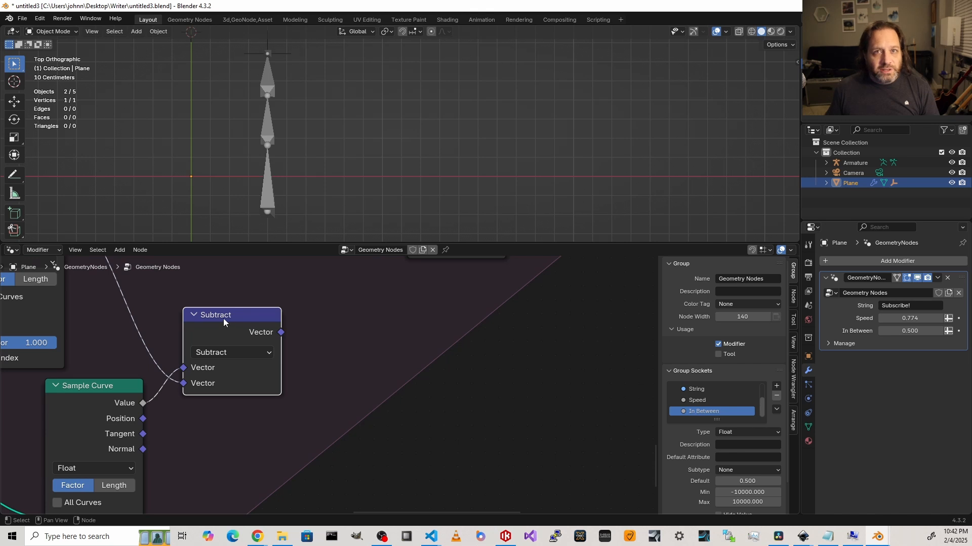
key(shift+d)
click(343, 332)
click(348, 353)
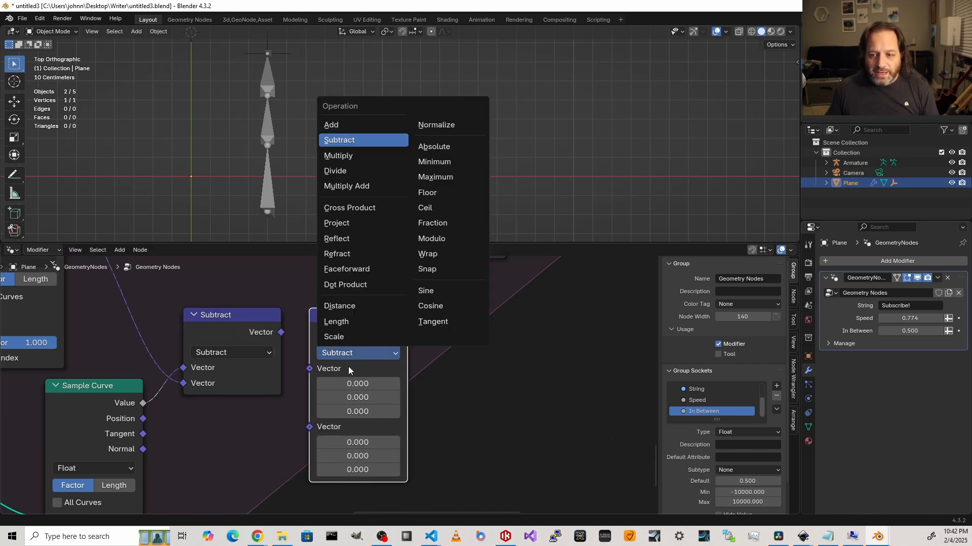
click(348, 350)
click(343, 336)
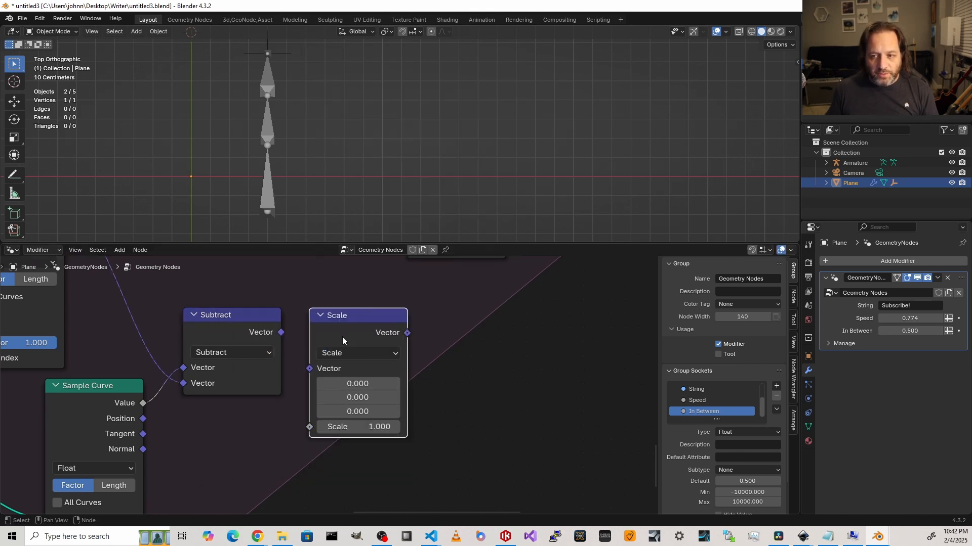
drag(281, 332, 309, 368)
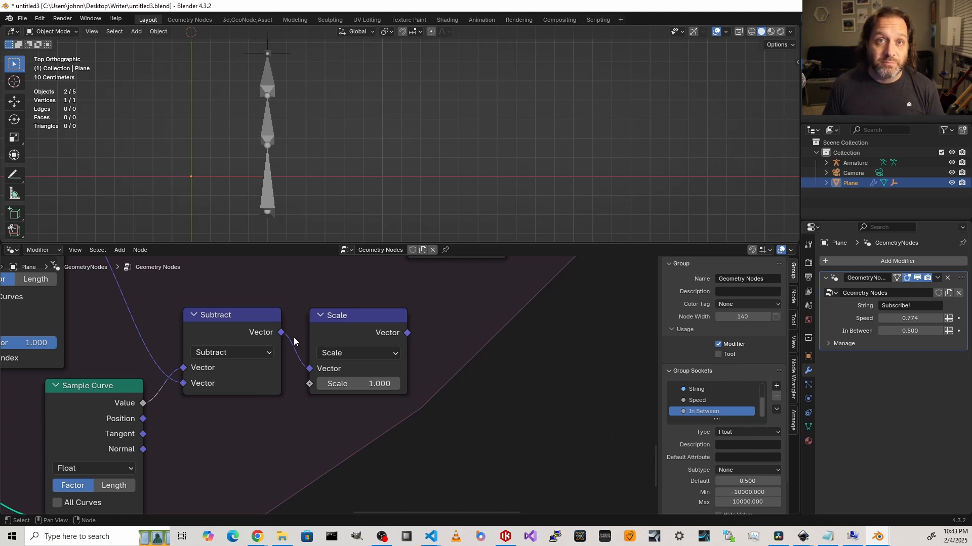
Step: Add a Vector Math Add node after Scale by duplicating Subtract, summing the Scale result and the upper Sample Curve's Position
scroll(293, 337, down, 2)
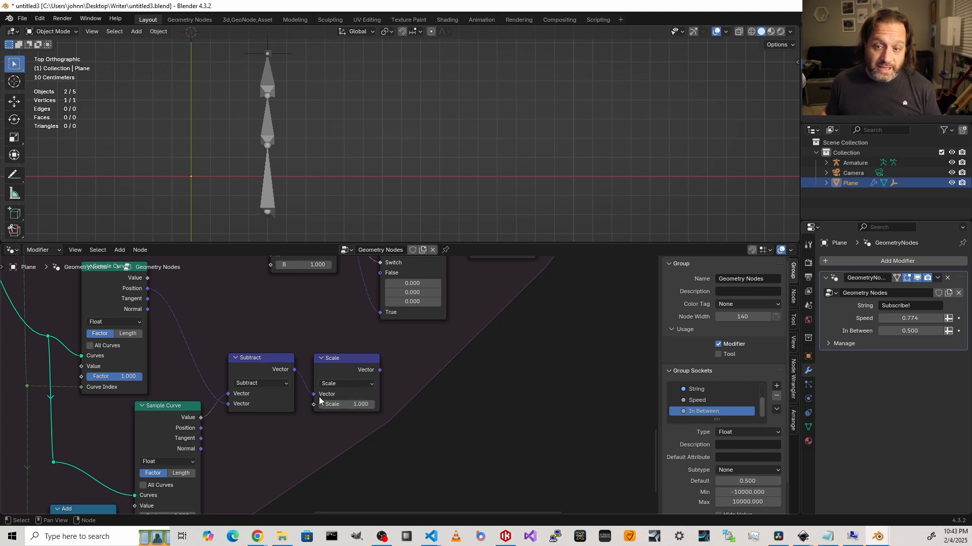
click(281, 361)
key(shift+d)
click(453, 361)
drag(380, 370, 400, 393)
ctrl+scroll(423, 385, up, 1)
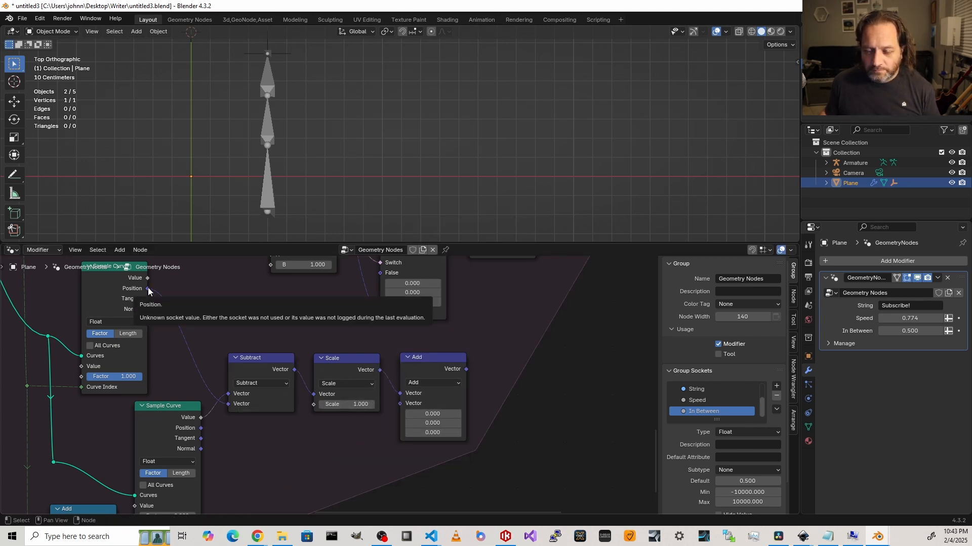
drag(148, 289, 400, 404)
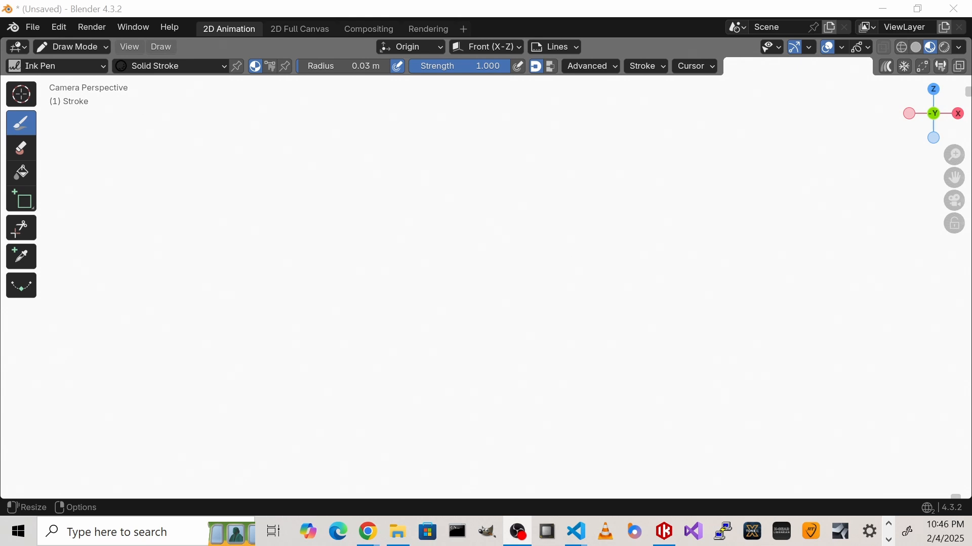
Step: In the 2D Animation drawing window, draw crossing axes with the Line tool and ink tick marks along them with the Ink Pen
click(21, 200)
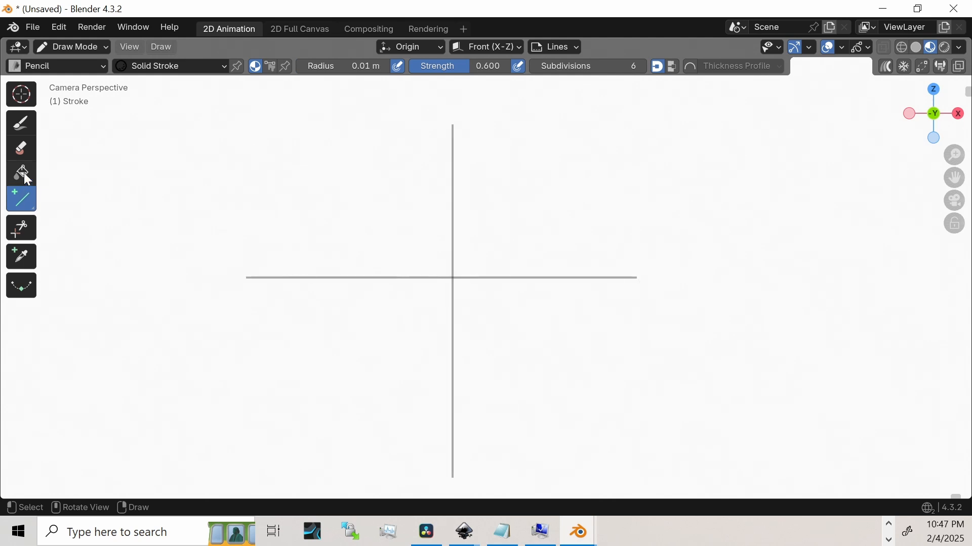
click(25, 133)
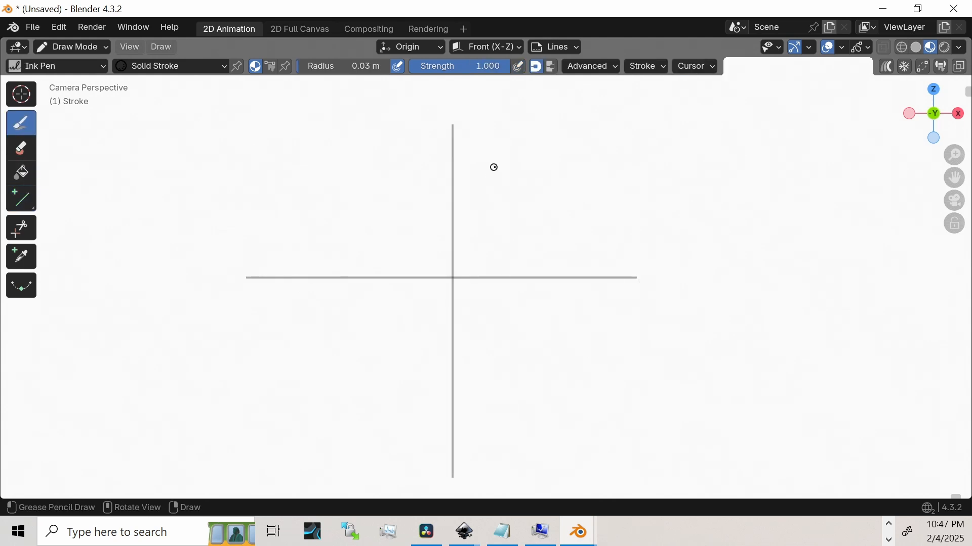
drag(459, 260, 446, 261)
mouse_move(458, 243)
mouse_down()
mouse_move(448, 243)
mouse_move(447, 224)
mouse_up()
drag(457, 206, 448, 204)
drag(457, 192, 443, 191)
drag(456, 175, 443, 174)
mouse_move(472, 272)
mouse_down()
mouse_move(472, 284)
mouse_move(489, 285)
mouse_up()
drag(510, 274, 510, 285)
drag(534, 272, 534, 280)
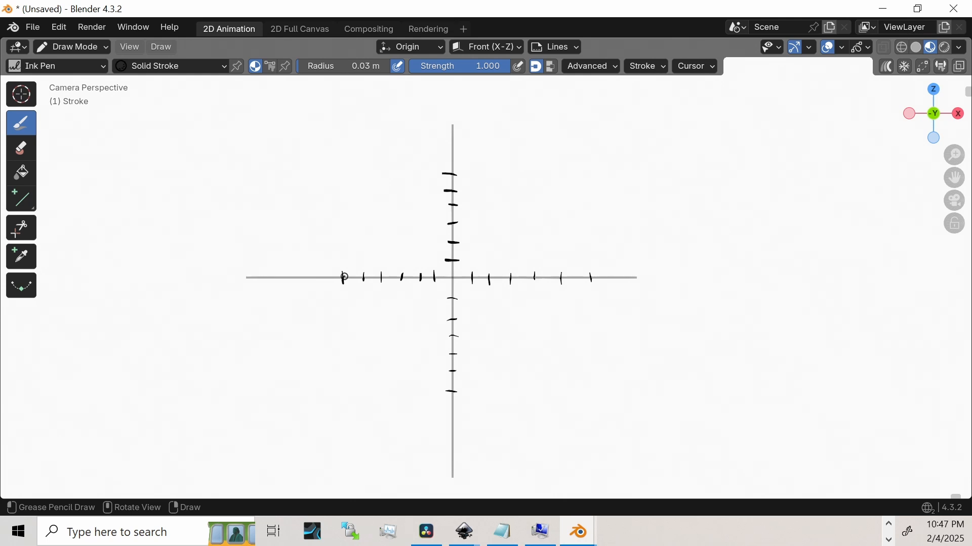
Step: Ink a dot one unit right and four up from the origin and label it (1,4)
click(475, 208)
mouse_move(489, 158)
mouse_down()
mouse_move(487, 190)
mouse_move(502, 179)
mouse_up()
drag(512, 177, 511, 189)
drag(526, 164, 539, 190)
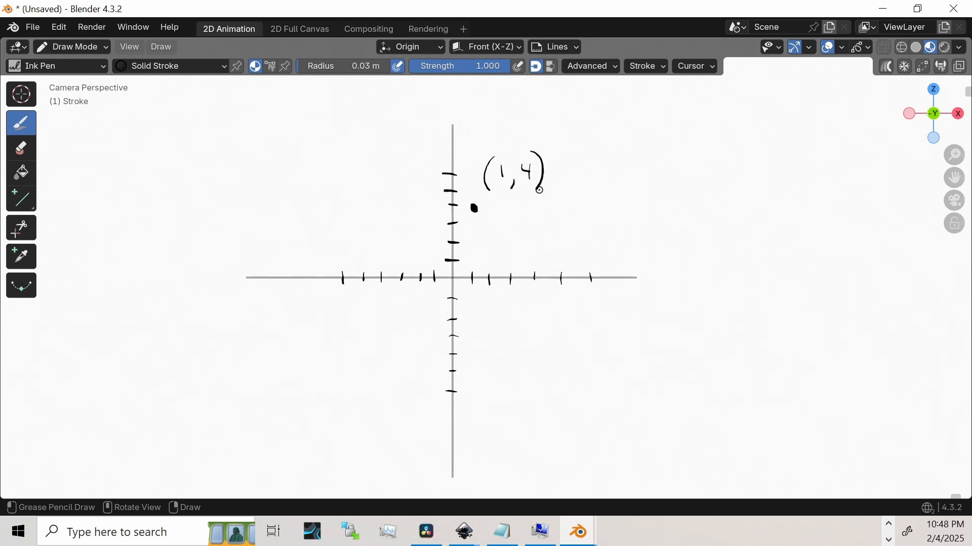
Step: Ink a dot six units right and two up from the origin and label it (6,2)
click(590, 247)
drag(636, 208, 633, 248)
drag(646, 223, 650, 235)
mouse_move(666, 239)
mouse_down()
mouse_move(663, 250)
mouse_move(695, 241)
mouse_up()
drag(706, 203, 703, 252)
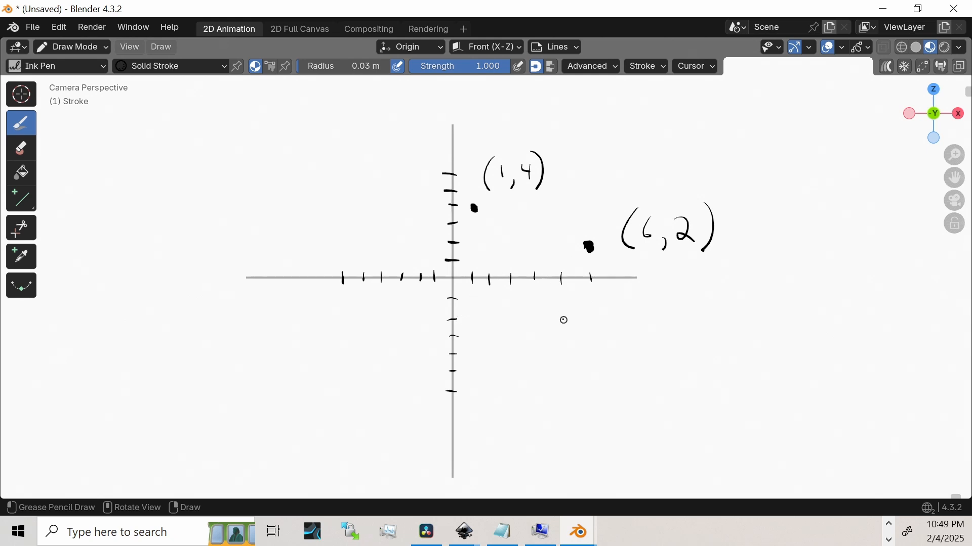
Step: Ink a dot five units right and two below the origin, and draw lines from (1,4) to (6,2) and from the origin to that dot
drag(561, 319, 567, 320)
key(alt+l)
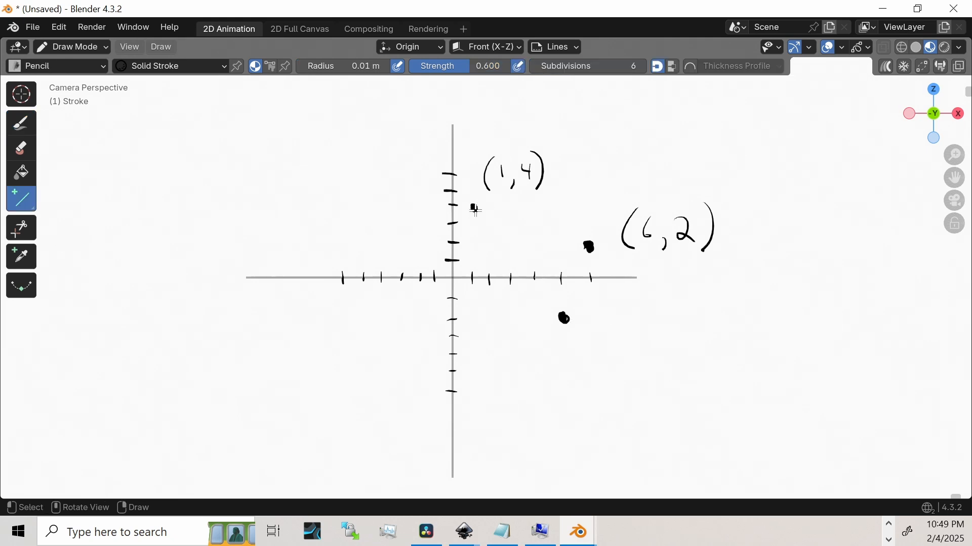
drag(483, 215, 590, 248)
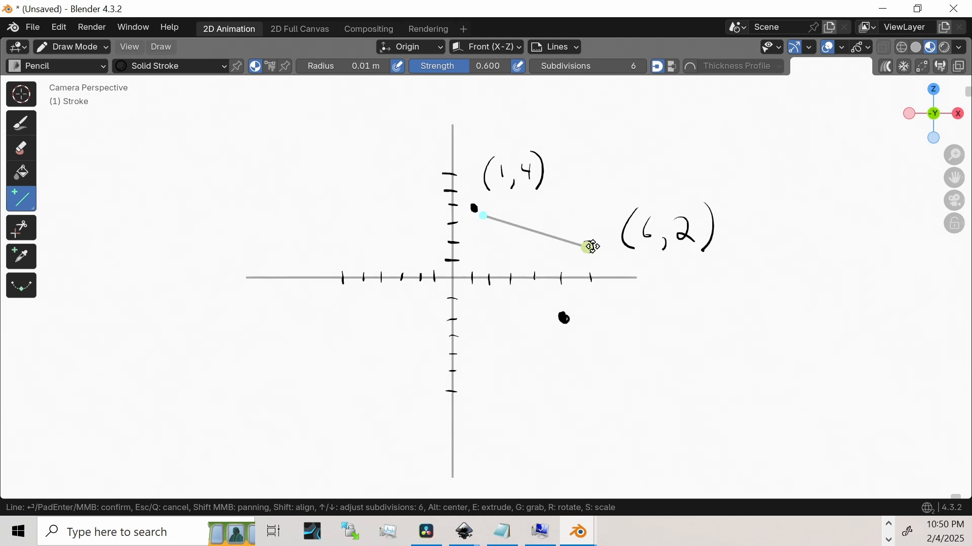
key(Return)
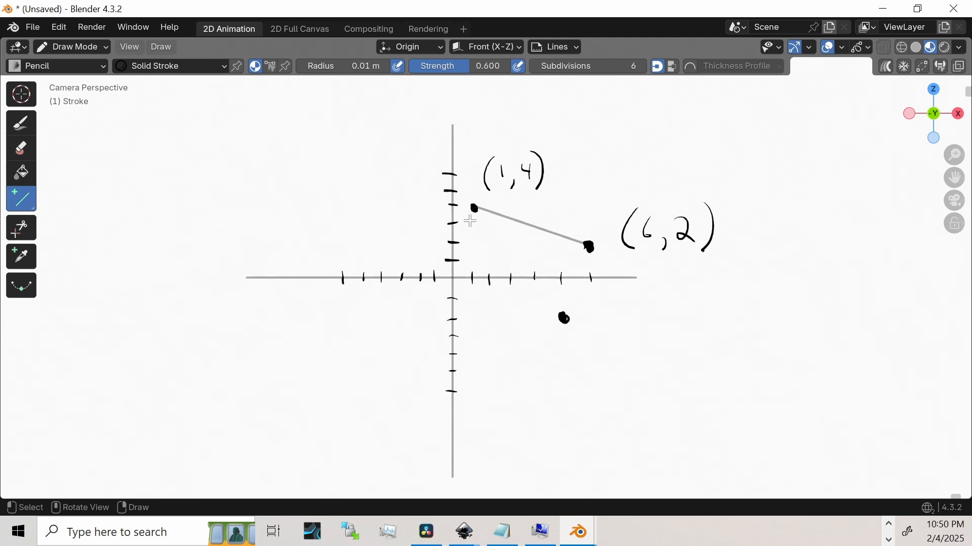
drag(453, 277, 564, 319)
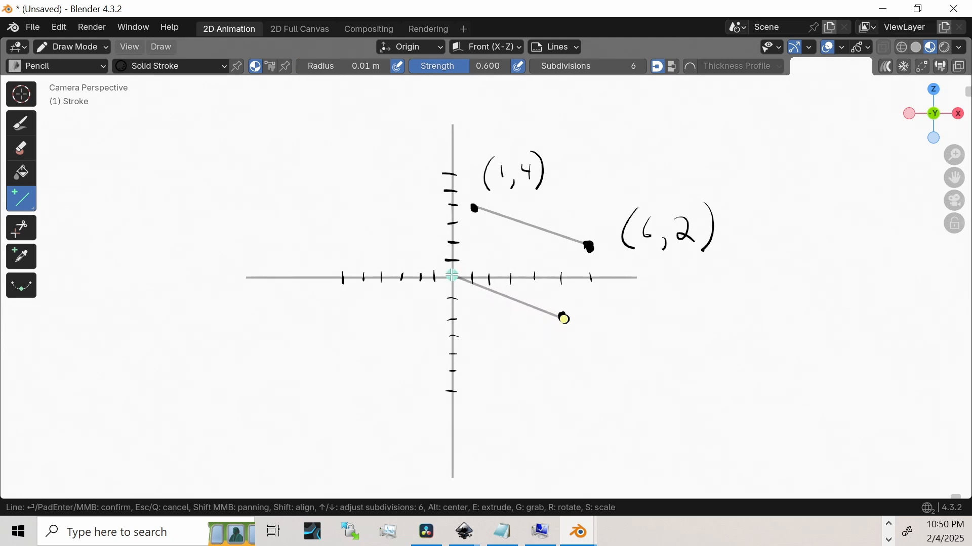
key(Return)
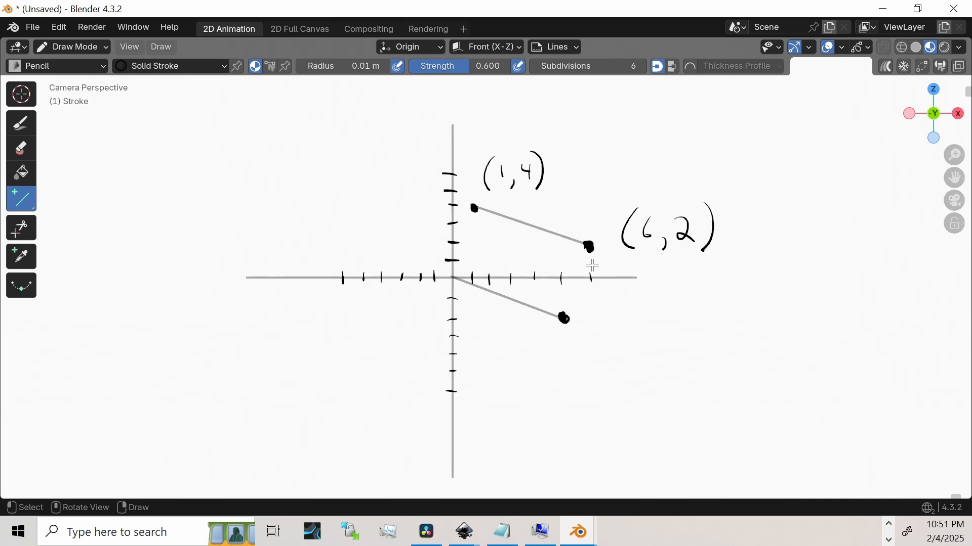
Step: Label the dot below the horizontal axis (5,-2) with the Ink Pen
click(21, 123)
mouse_move(613, 323)
mouse_down()
mouse_move(598, 349)
mouse_move(607, 372)
mouse_up()
mouse_move(639, 338)
mouse_down()
mouse_move(618, 364)
mouse_move(650, 379)
mouse_move(681, 354)
mouse_up()
mouse_move(684, 344)
mouse_down()
mouse_move(698, 342)
mouse_move(706, 365)
mouse_up()
drag(724, 326, 718, 380)
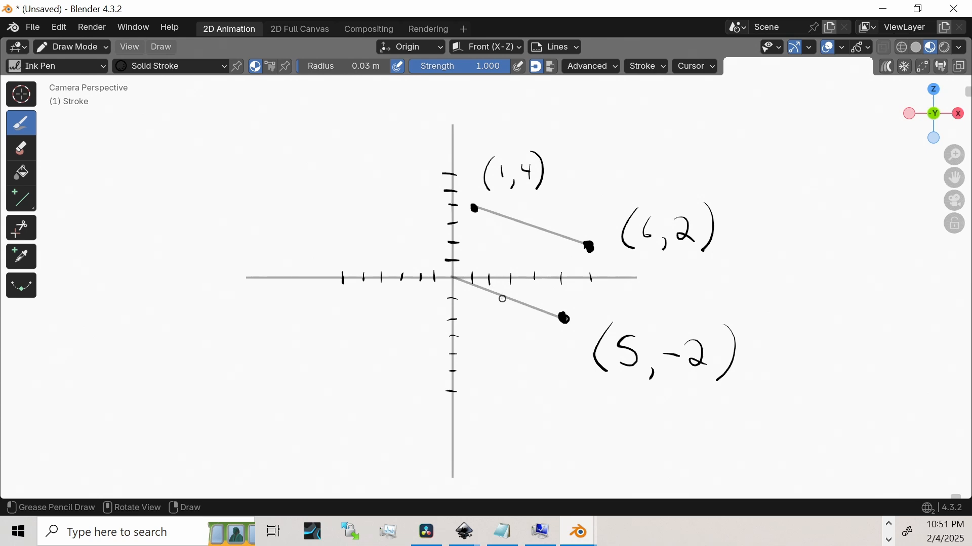
Step: Ink a dot halfway along the lower line and label it (2.5,-1)
click(505, 298)
mouse_move(472, 364)
mouse_down()
mouse_move(472, 384)
mouse_move(494, 388)
mouse_move(493, 372)
mouse_move(486, 388)
mouse_move(514, 405)
mouse_move(537, 374)
mouse_move(542, 387)
mouse_up()
click(486, 387)
mouse_move(555, 350)
mouse_down()
mouse_move(564, 368)
mouse_move(556, 403)
mouse_up()
drag(465, 347, 460, 397)
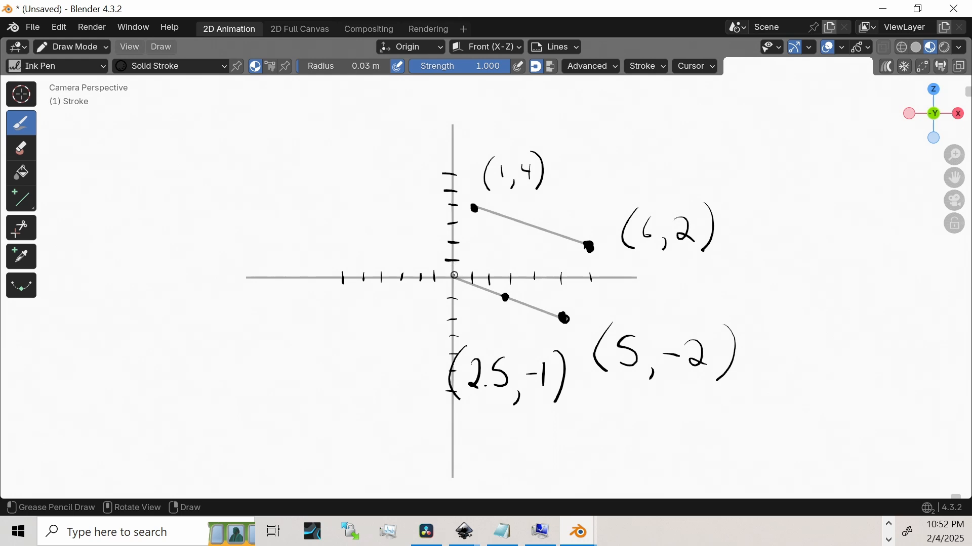
Step: Ink the offset paths from the halfway, quarter and three-quarter points of the lower line up to matching points on the upper line
mouse_move(506, 297)
mouse_down()
mouse_move(506, 234)
mouse_move(521, 228)
mouse_up()
click(527, 226)
click(479, 289)
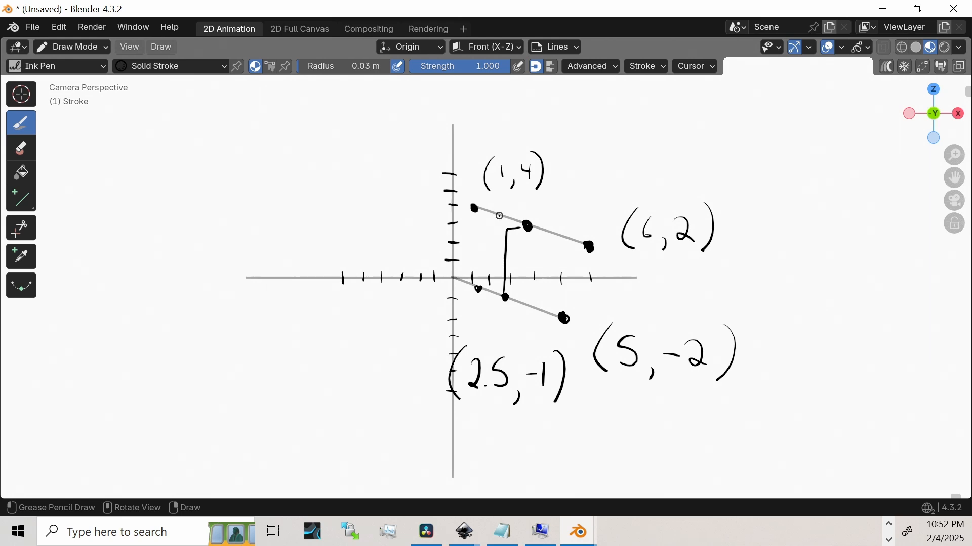
mouse_move(479, 285)
mouse_down()
mouse_move(480, 228)
mouse_move(491, 215)
mouse_up()
click(501, 216)
click(533, 308)
drag(533, 306, 559, 238)
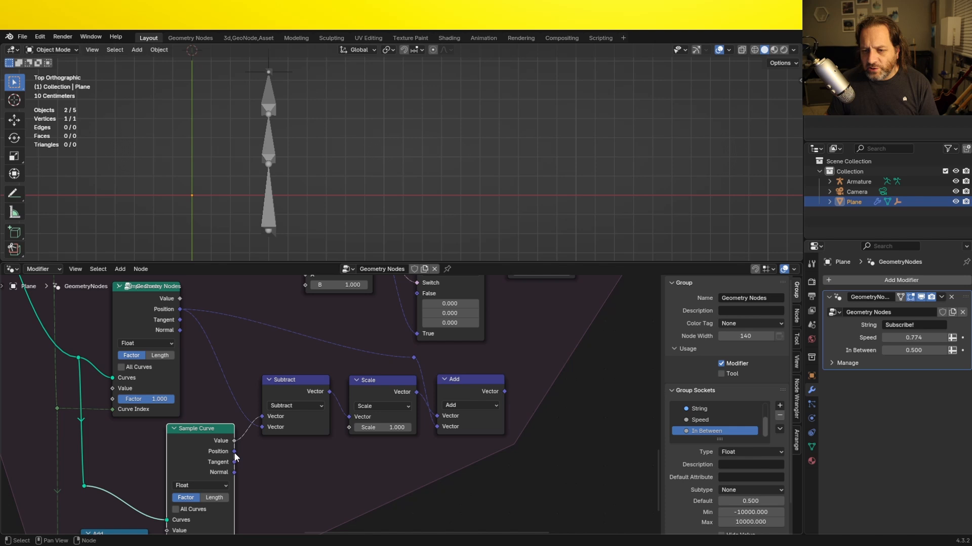
Step: Back in the geometry node setup, replace the Value link into Subtract's first Vector with the lower Sample Curve's Position output
mouse_move(233, 452)
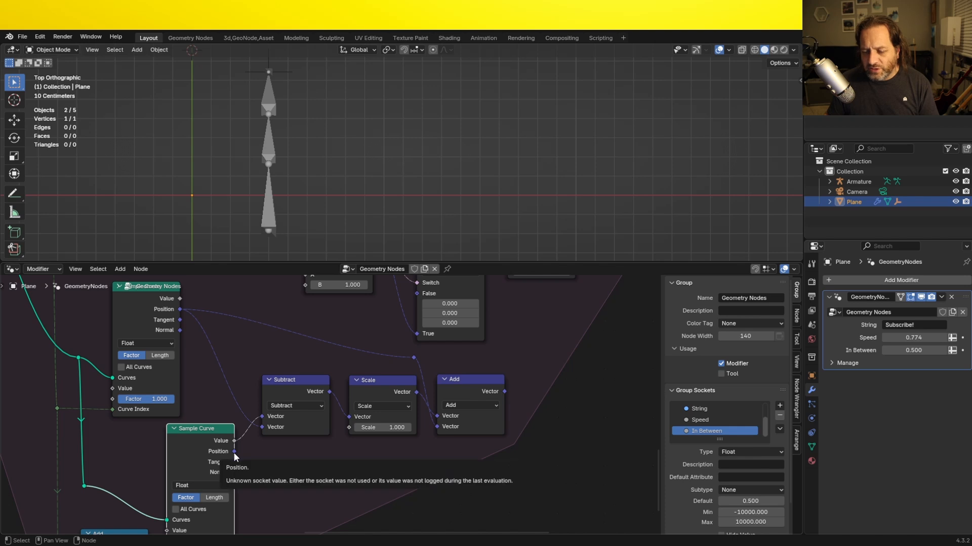
drag(234, 452, 261, 418)
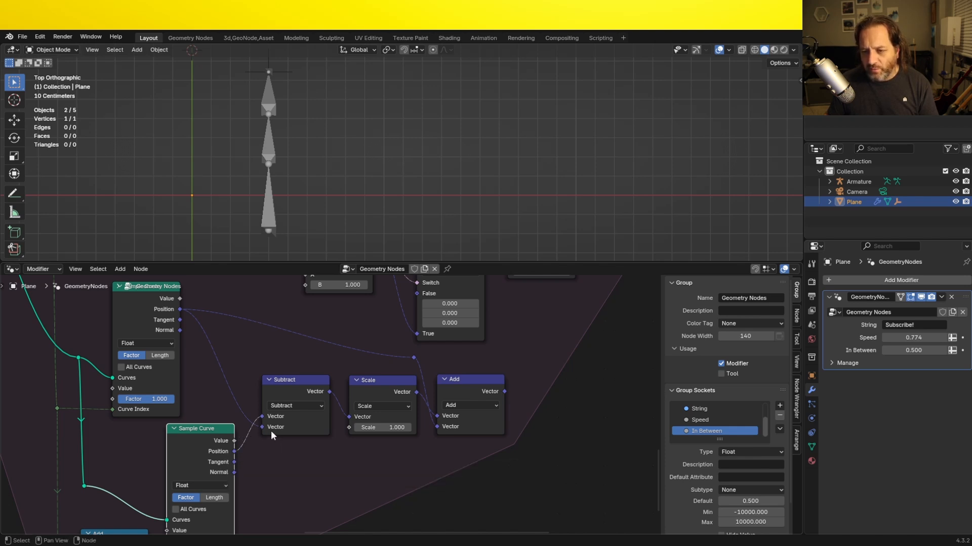
mouse_move(271, 430)
scroll(228, 385, down, 1)
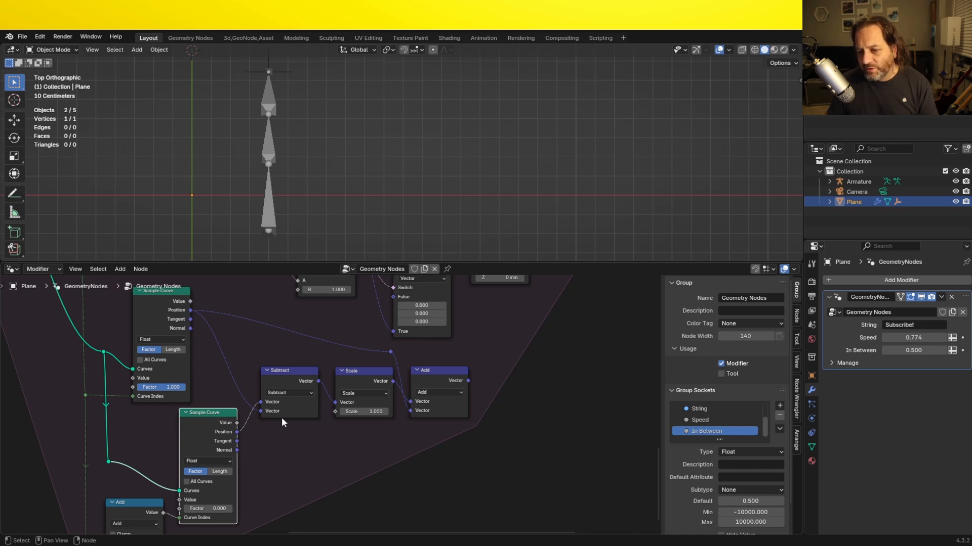
Step: Tidy the spacing of the vector Subtract, Scale and Add nodes beside the two Sample Curve nodes
drag(279, 370, 275, 372)
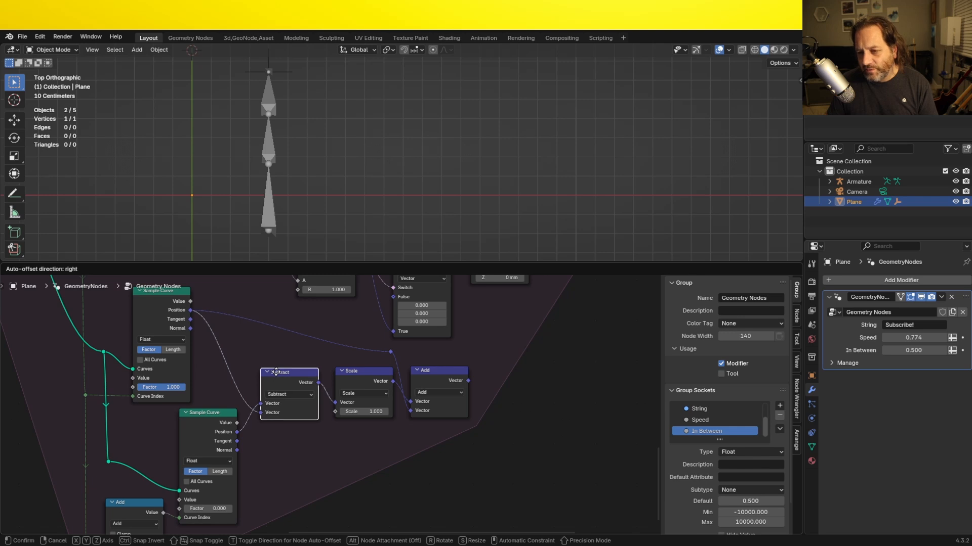
drag(359, 368, 355, 368)
drag(431, 367, 427, 365)
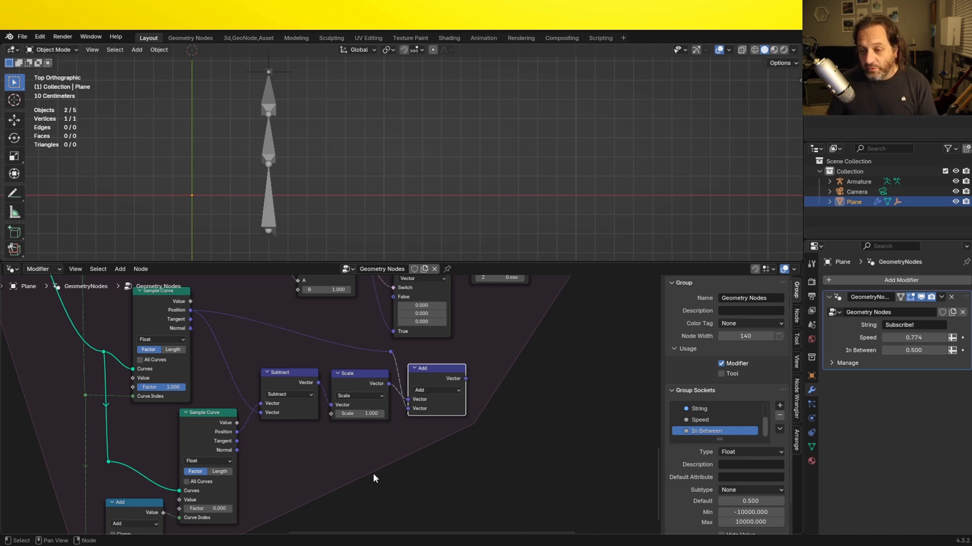
scroll(363, 442, down, 1)
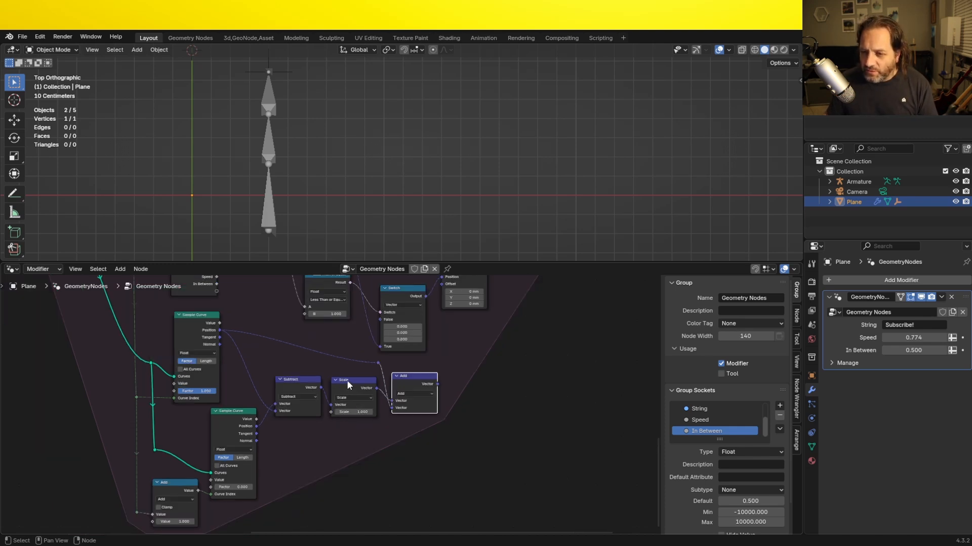
drag(347, 380, 348, 386)
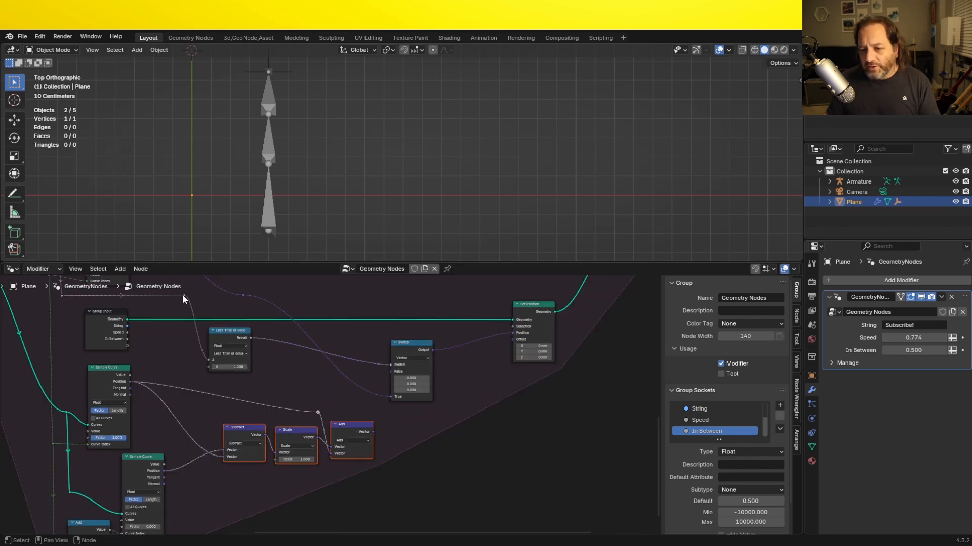
Step: Branch the reroute feeding Less Than or Equal down to a new reroute below the vector Subtract node
drag(183, 294, 203, 512)
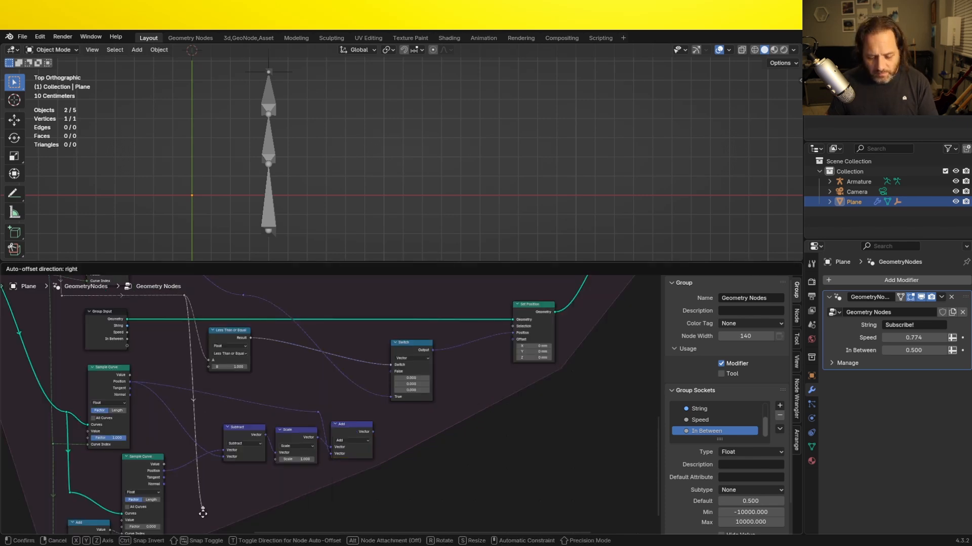
click(203, 514)
middle_drag(283, 500, 257, 434)
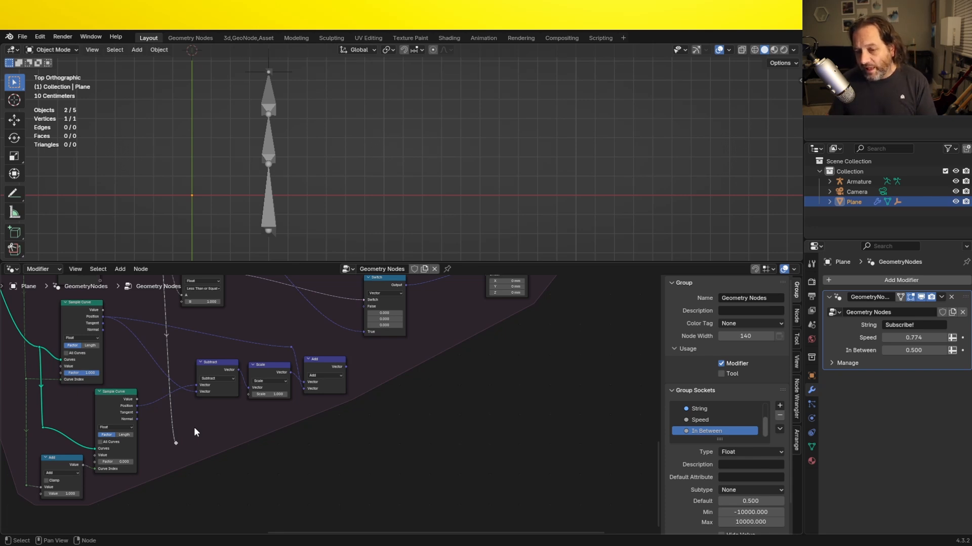
Step: Add a Subtract math node fed by the new reroute, subtract 1.000, and place it below the vector Subtract
drag(176, 444, 217, 443)
text(sub)
key(Return)
click(197, 474)
scroll(196, 477, up, 7)
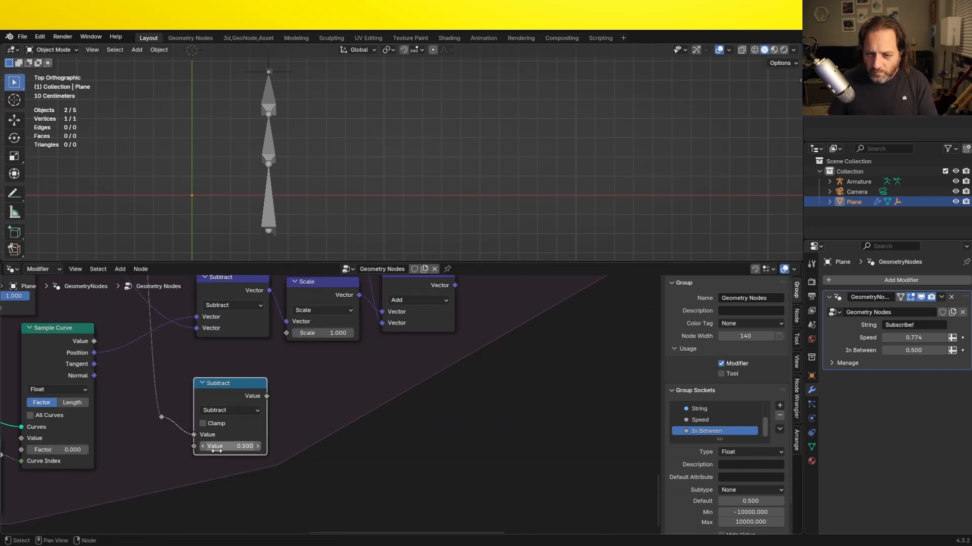
click(217, 449)
text(1)
key(Return)
click(303, 415)
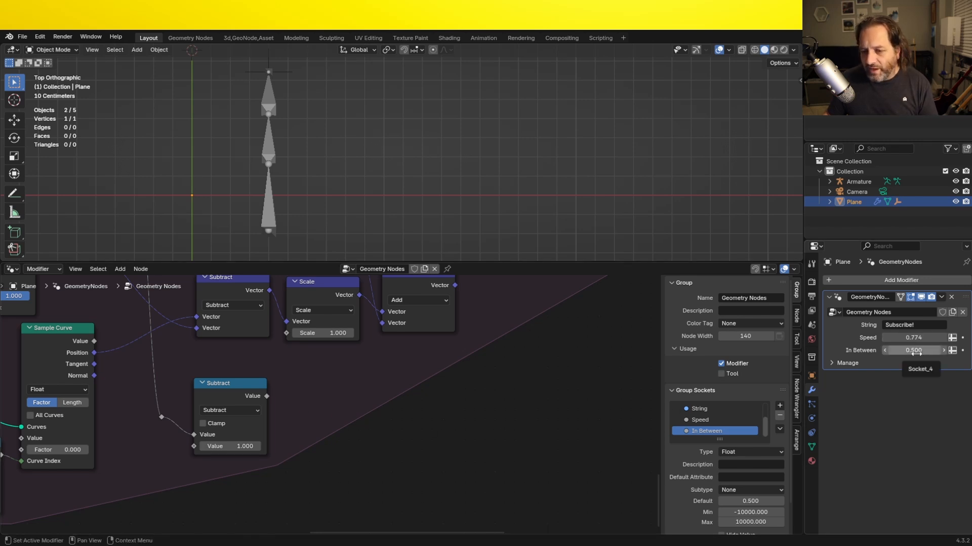
drag(229, 386, 226, 388)
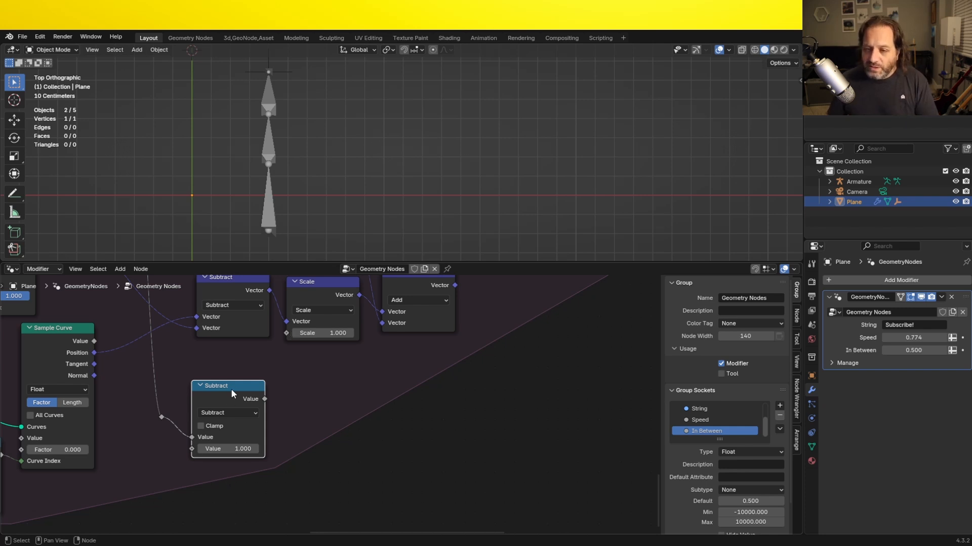
drag(231, 394, 232, 386)
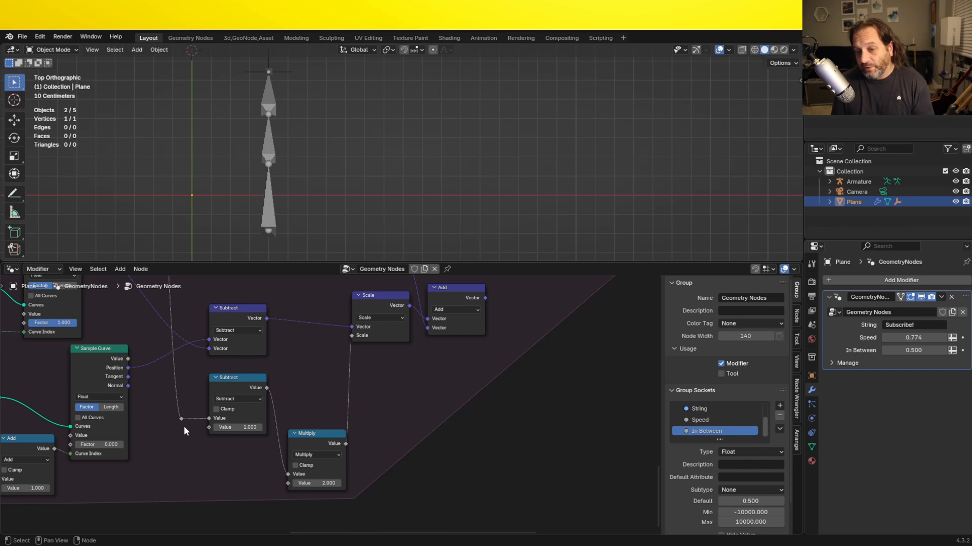
Step: Duplicate the Group Input node and place the copy below the math nodes at the bottom of the simulation frame
scroll(184, 426, down, 2)
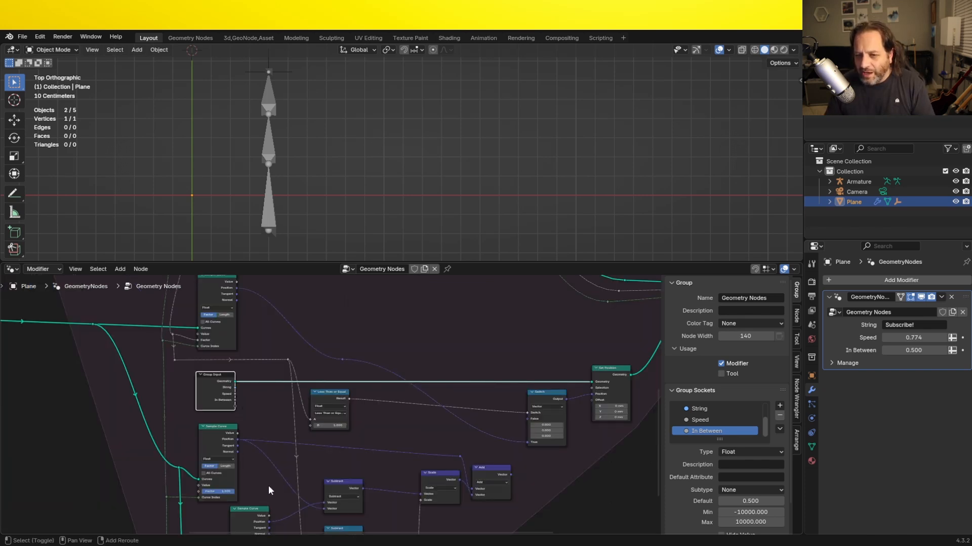
shift+middle_drag(269, 487, 254, 347)
key(shift+d)
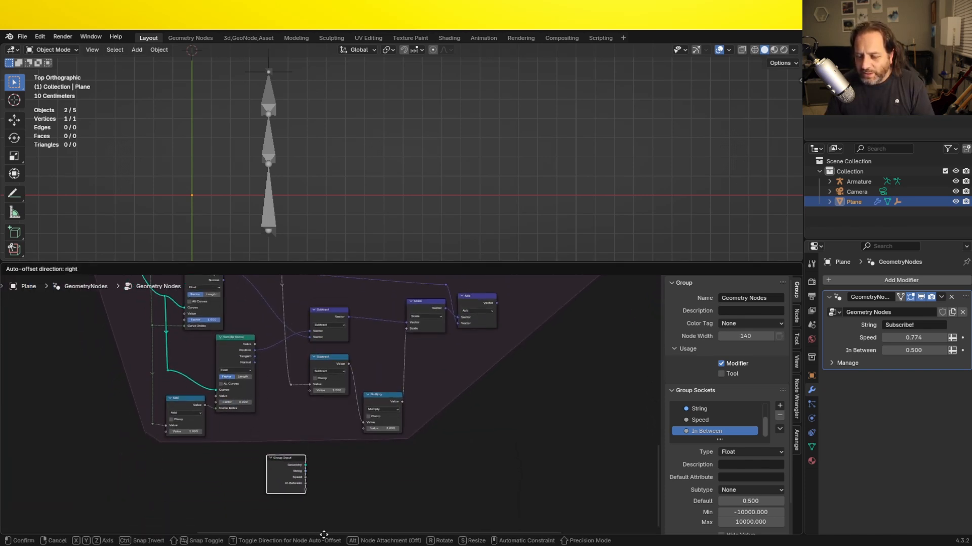
click(292, 476)
Step: Add a Divide math node that divides 1.000 by the duplicated Group Input's In Between value
scroll(293, 475, up, 3)
drag(183, 492, 245, 440)
click(277, 500)
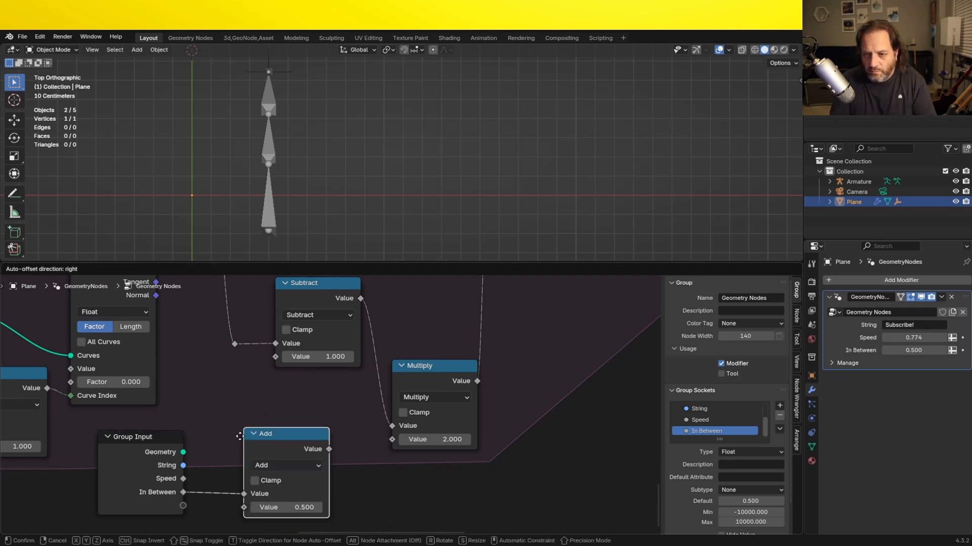
click(260, 450)
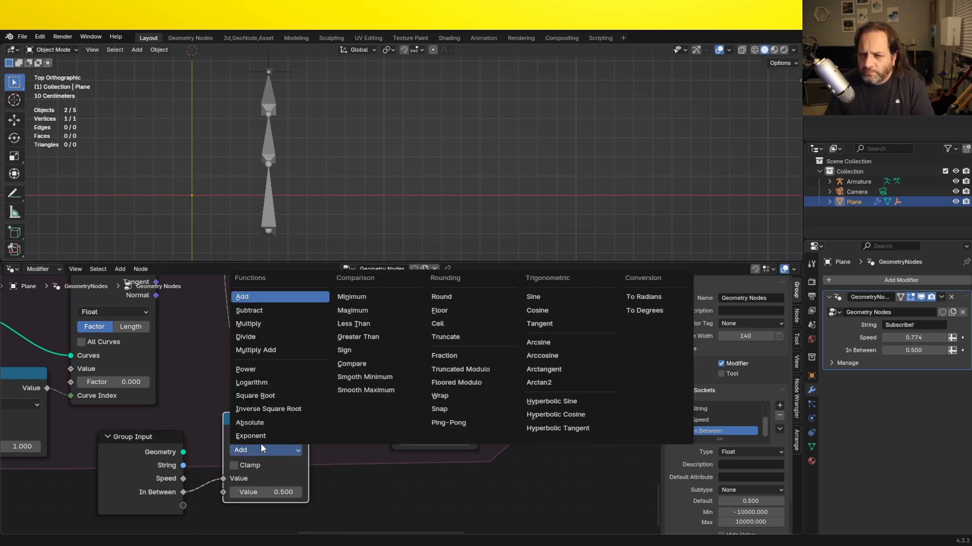
click(262, 337)
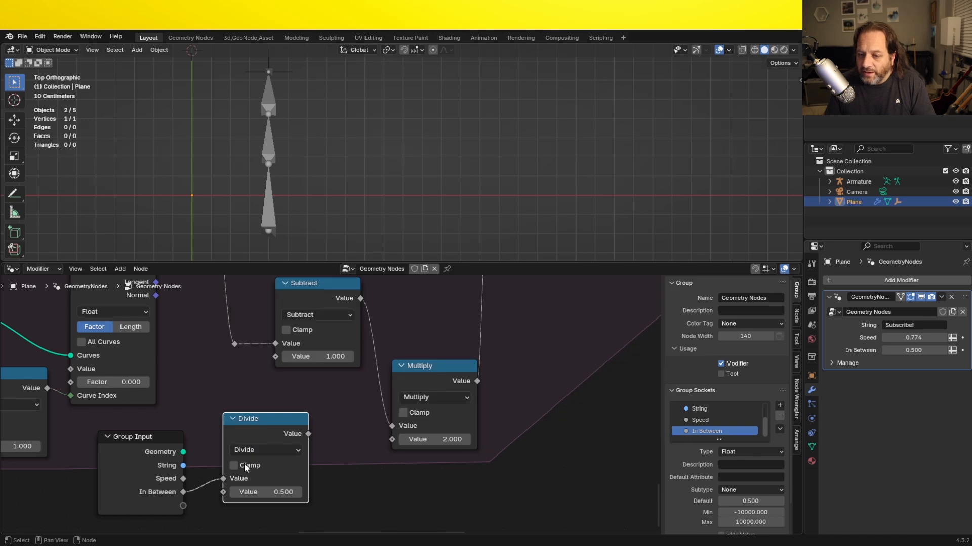
key(alt+s)
double_click(265, 480)
text(1)
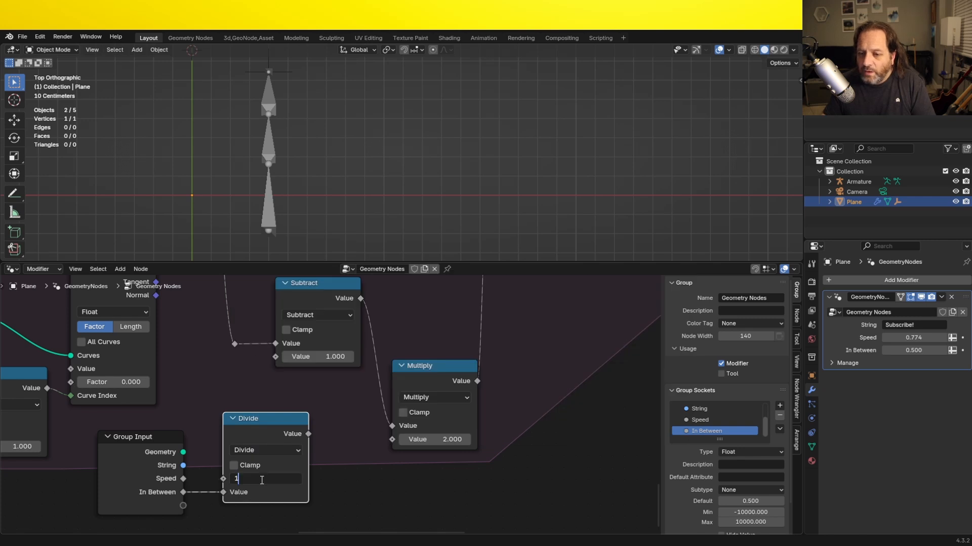
key(Return)
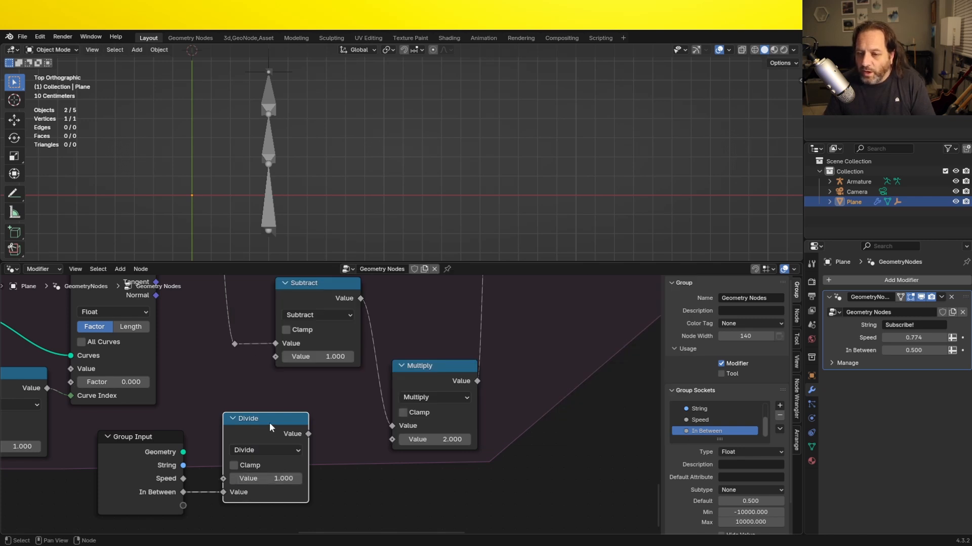
Step: Connect the Divide result to Multiply's second Value, and shift the Scale node slightly closer to Multiply
drag(269, 423, 277, 404)
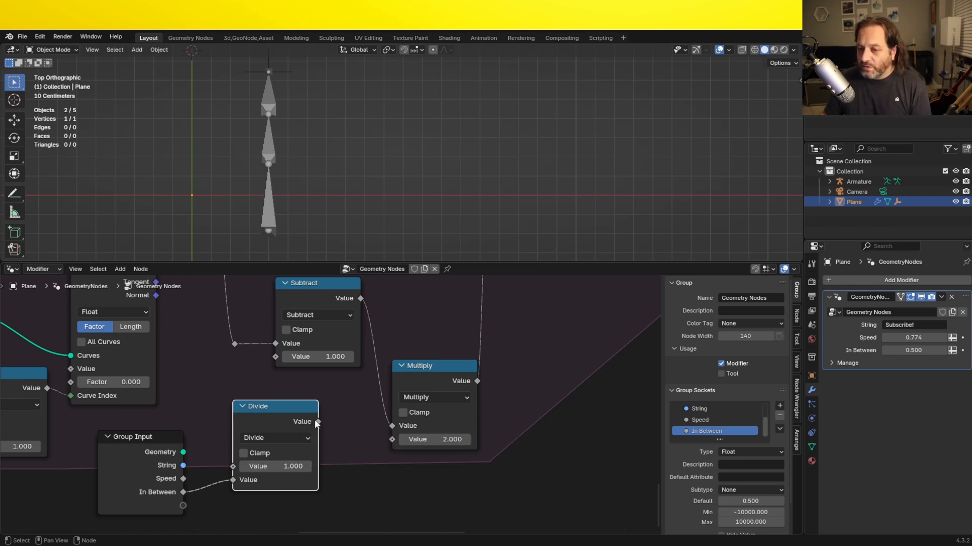
drag(316, 421, 385, 438)
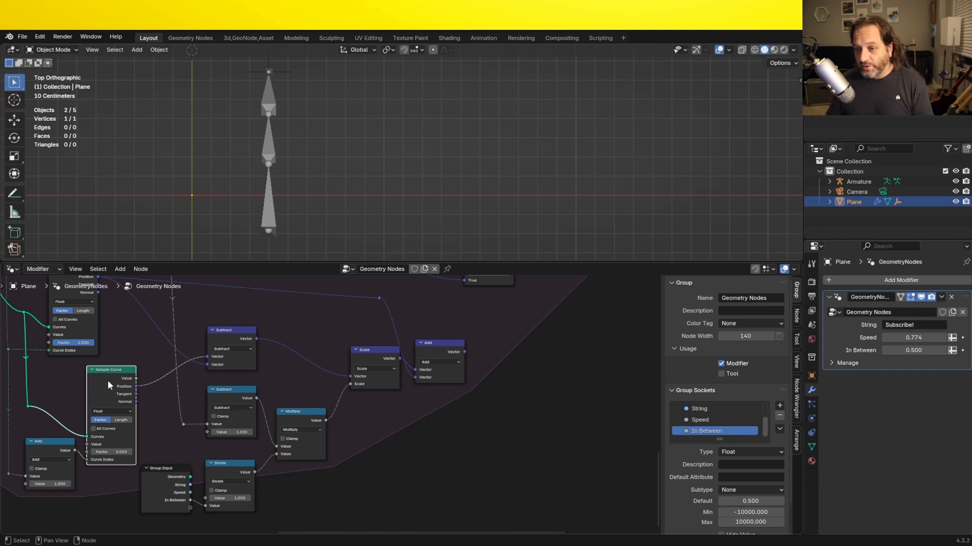
drag(377, 350, 367, 355)
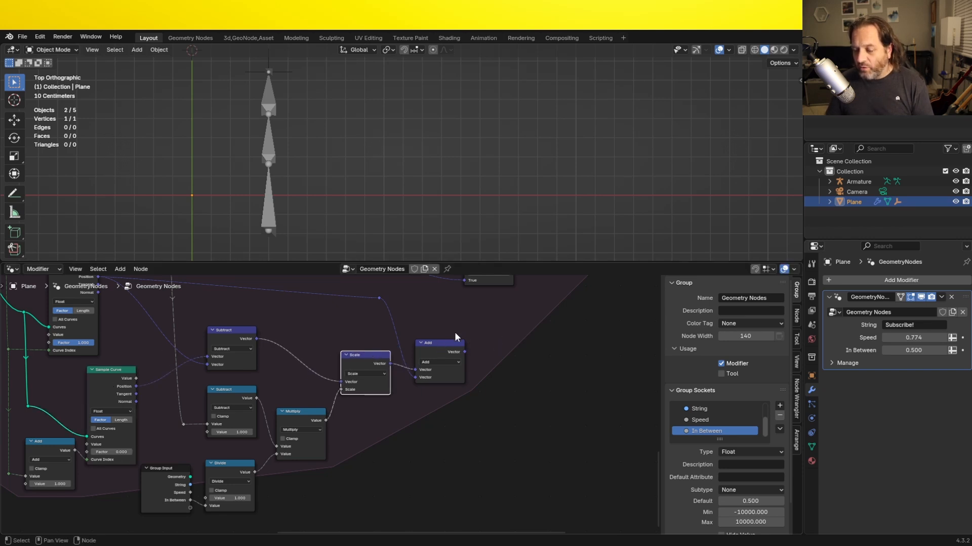
Step: Align the Switch and Less Than or Equal nodes and link the vector Add output into Switch's False input
middle_drag(481, 329, 462, 418)
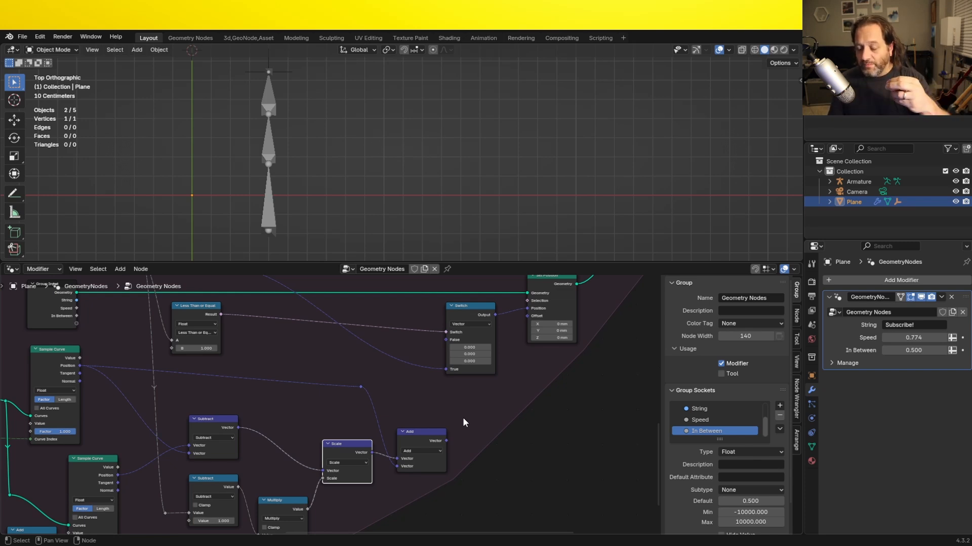
scroll(463, 418, up, 2)
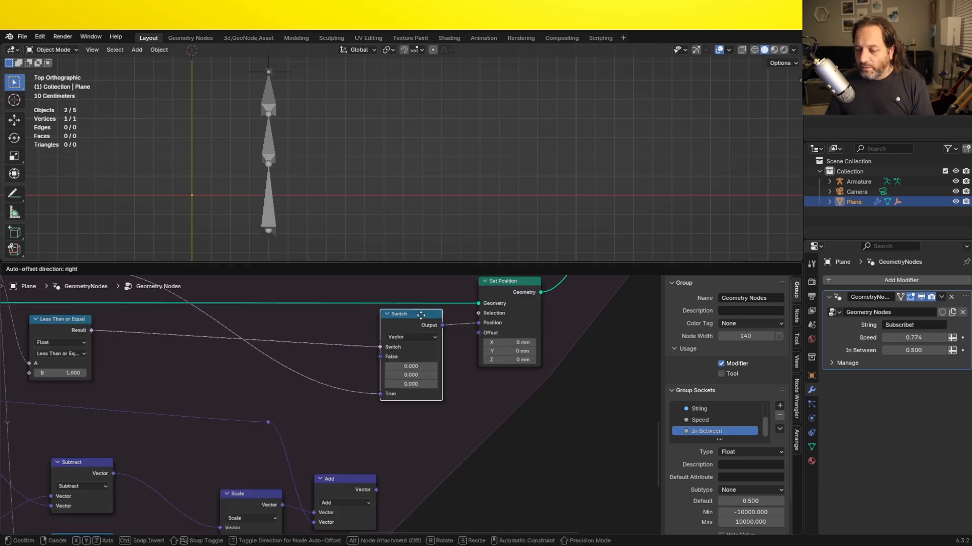
click(420, 311)
drag(420, 312, 424, 316)
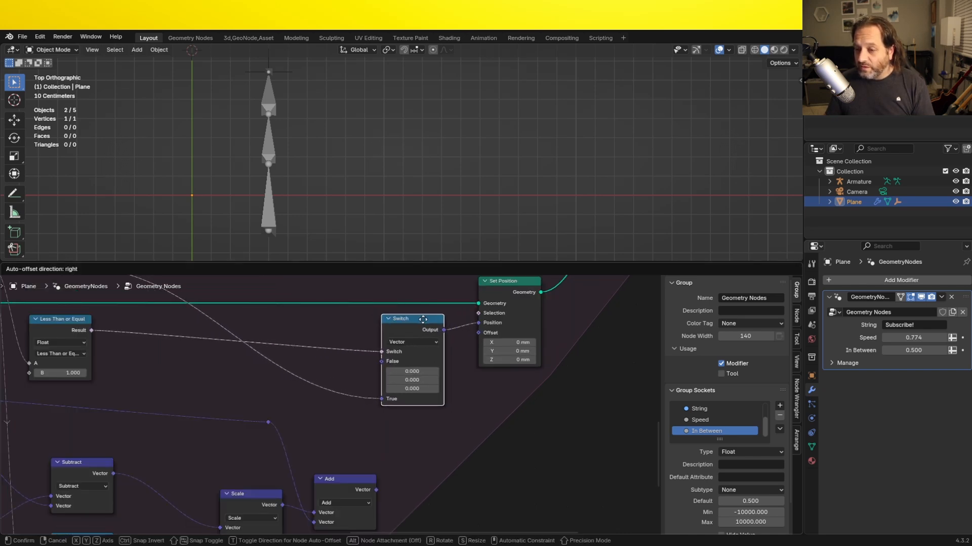
scroll(339, 374, down, 1)
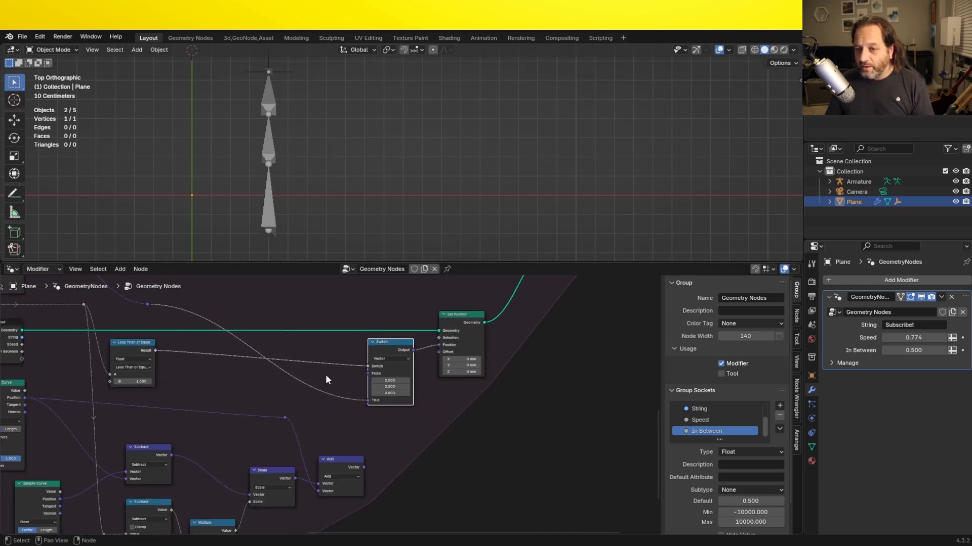
scroll(139, 375, up, 1)
drag(84, 328, 105, 331)
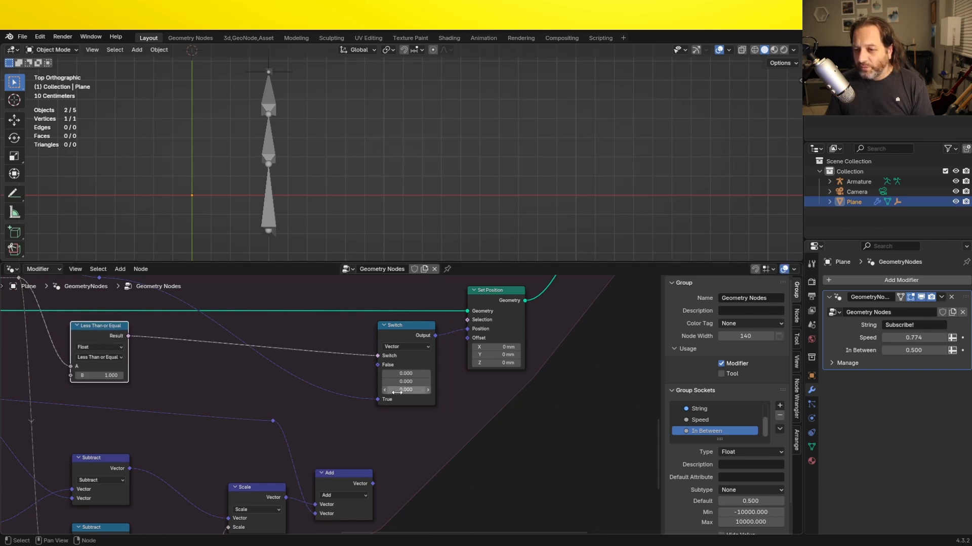
mouse_move(374, 399)
shift+middle_down()
mouse_move(385, 423)
mouse_move(459, 295)
mouse_move(481, 329)
mouse_move(538, 312)
mouse_move(375, 368)
mouse_move(387, 385)
shift+middle_up()
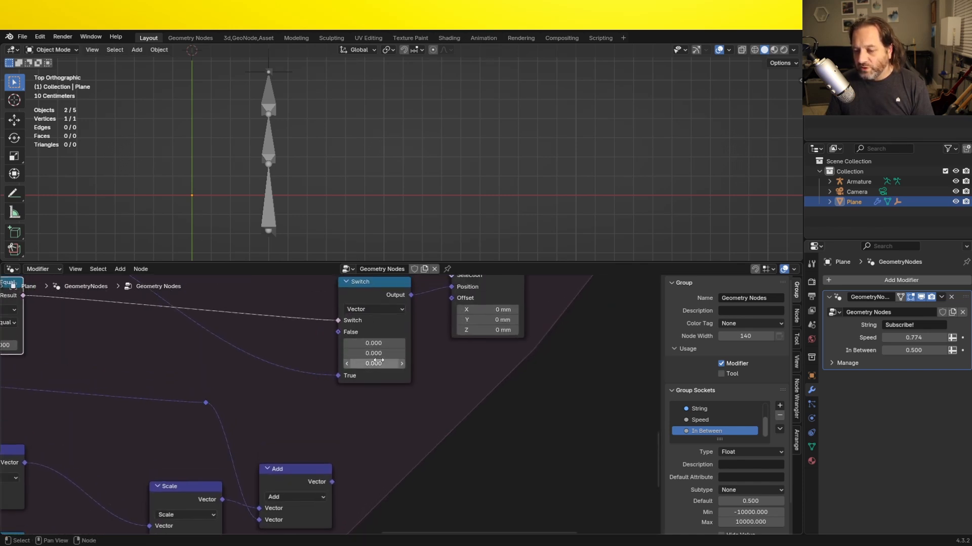
scroll(372, 429, down, 1)
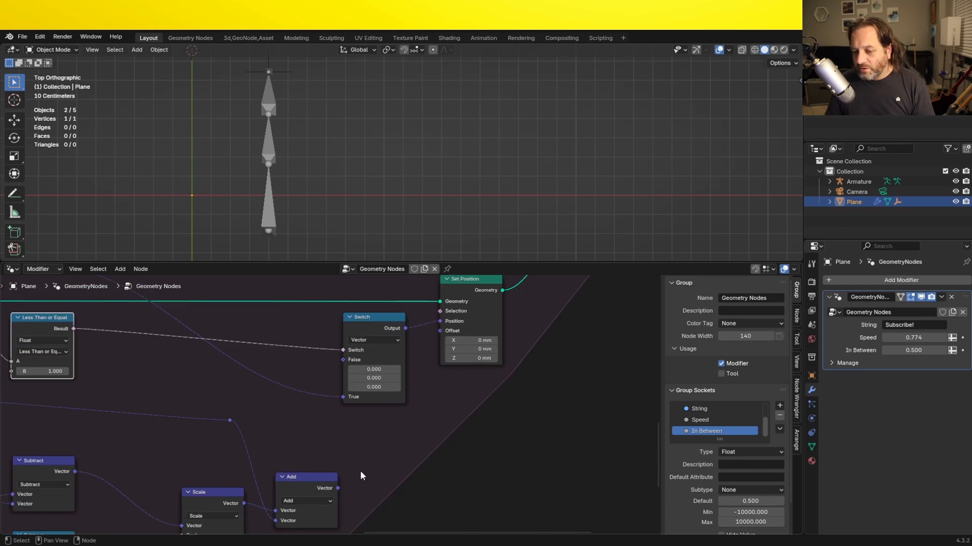
drag(326, 487, 340, 363)
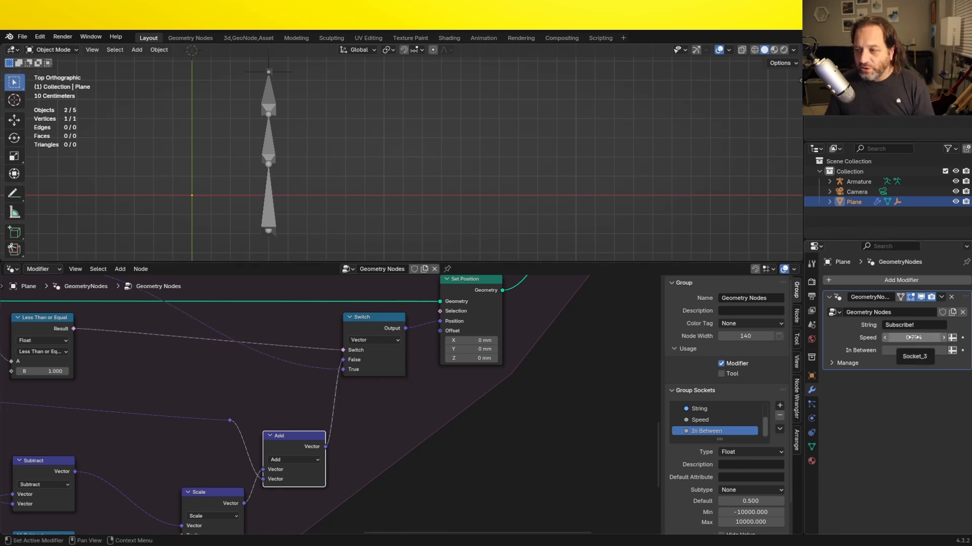
Step: Set the modifier's Speed to 0.244 and play the animation to check the arm's movement between letters
drag(910, 339, 911, 338)
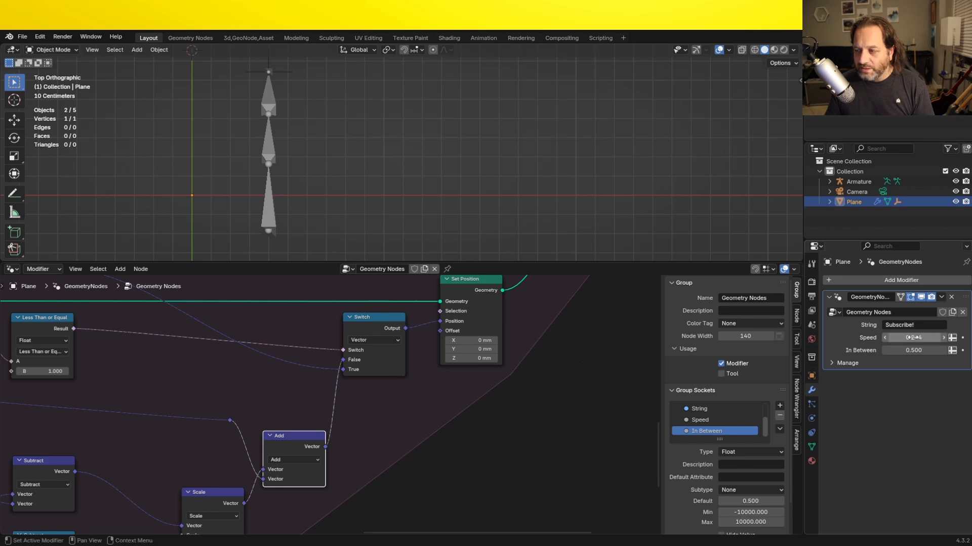
key(space)
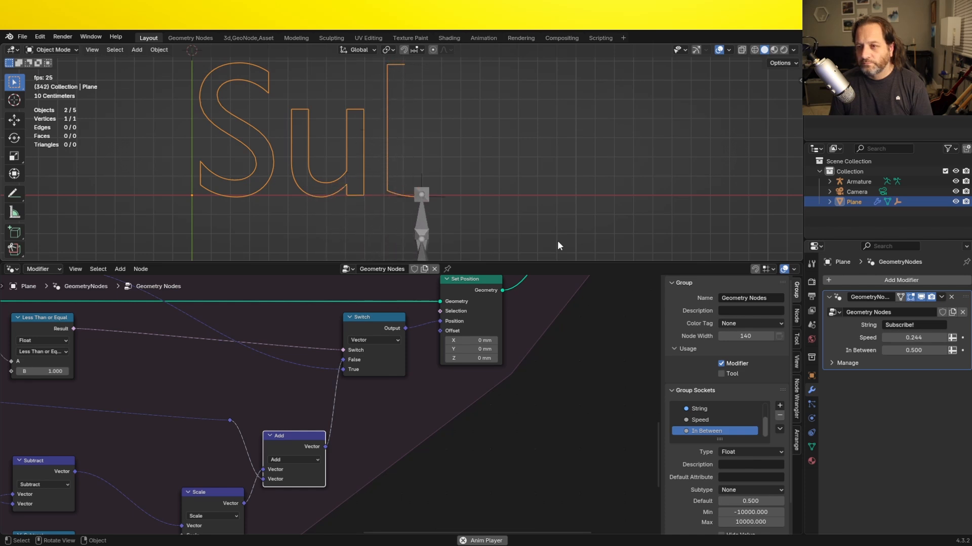
key(Escape)
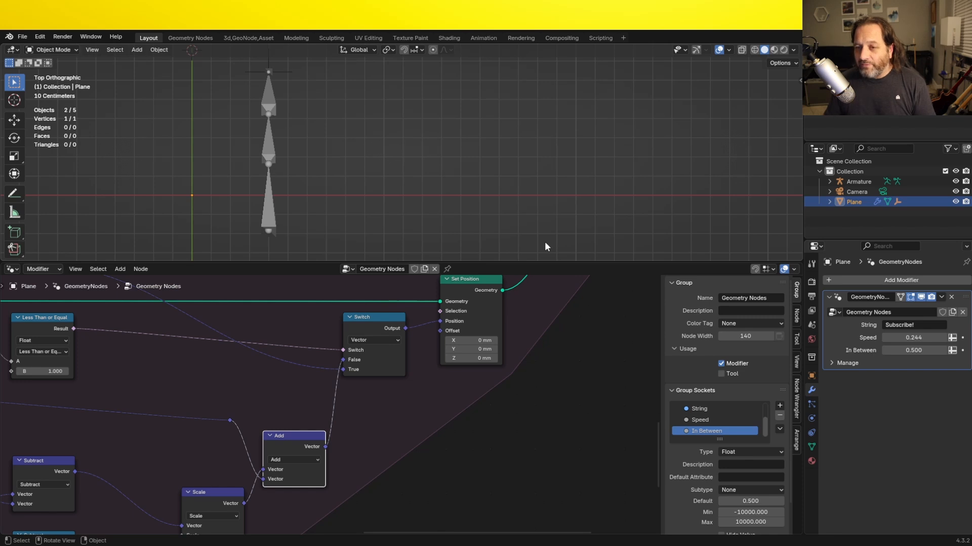
Step: Replay the writing animation in a perspective view and examine the arm close up between letters
middle_drag(544, 241, 342, 172)
key(space)
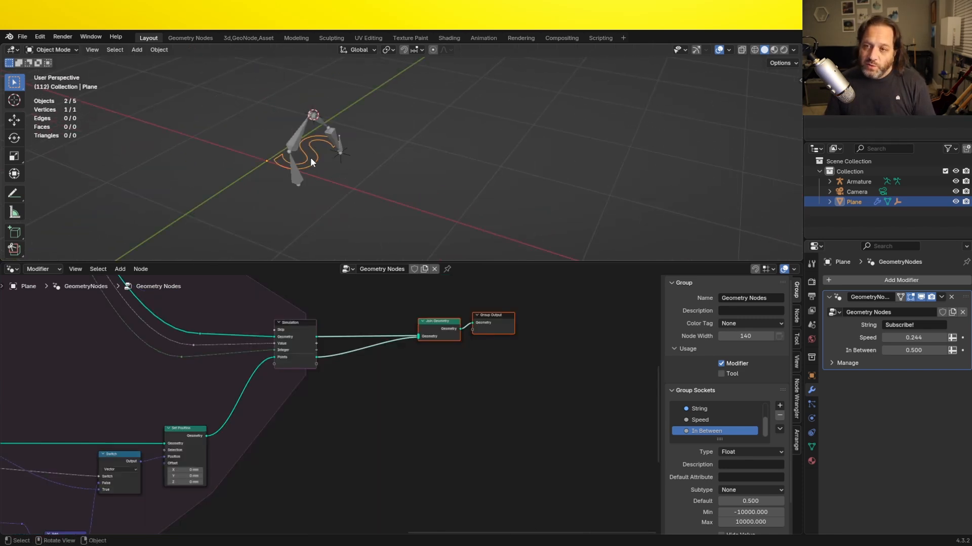
scroll(306, 158, up, 5)
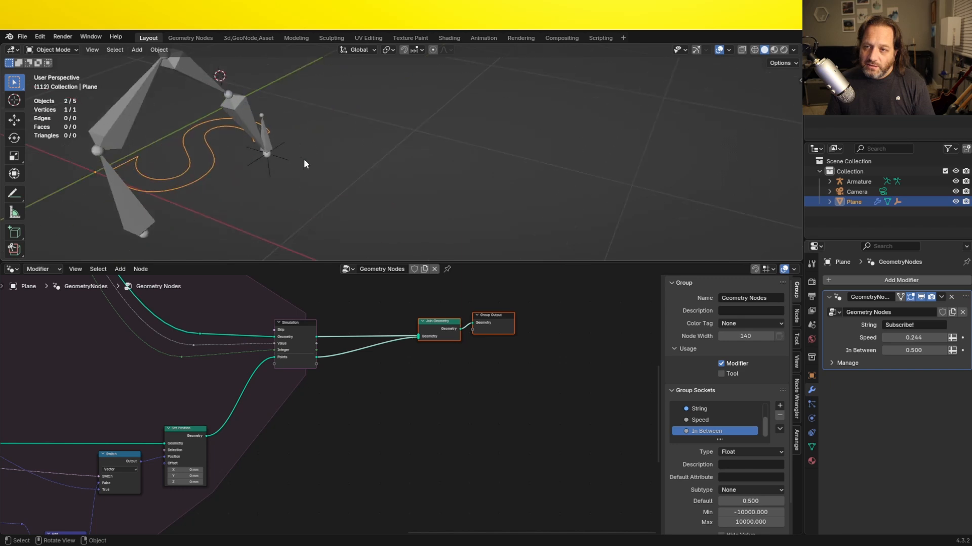
shift+middle_drag(248, 183, 326, 202)
scroll(227, 162, down, 1)
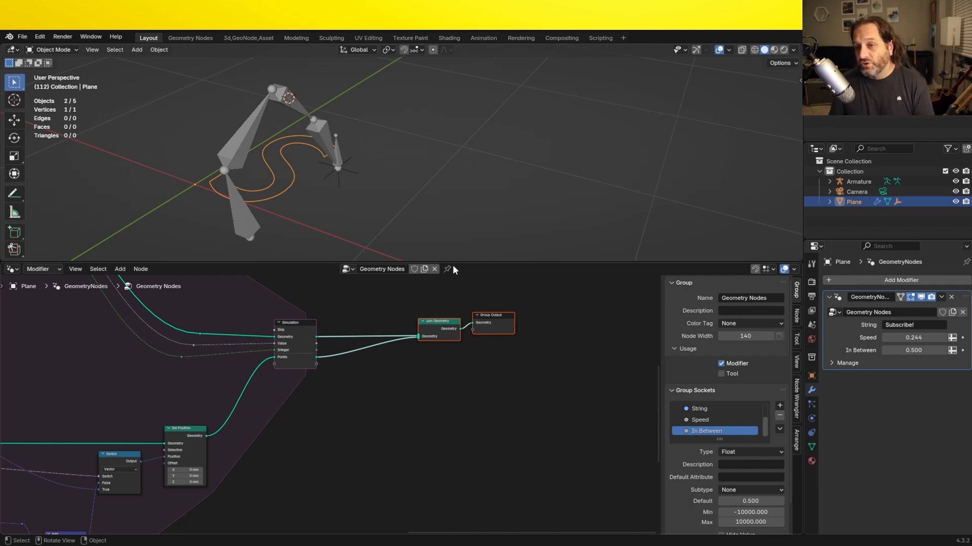
scroll(387, 351, up, 4)
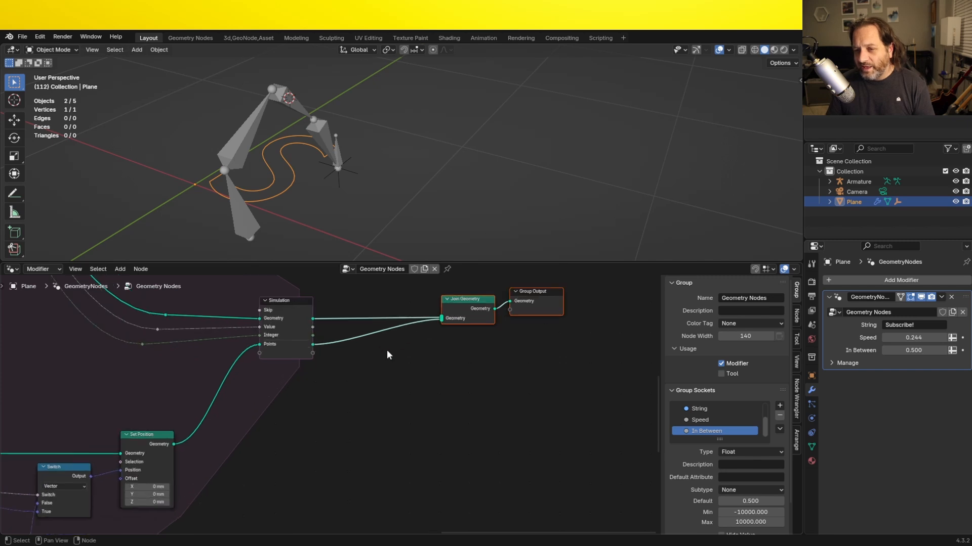
Step: Insert a Curves to Grease Pencil node between the Simulation's Geometry output and Join Geometry
shift+middle_drag(390, 349, 360, 421)
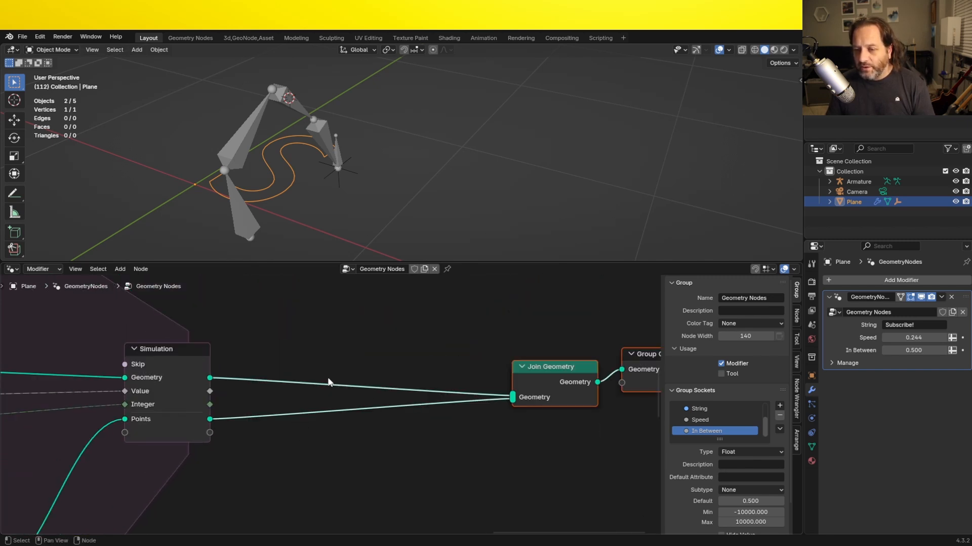
key(shift+a)
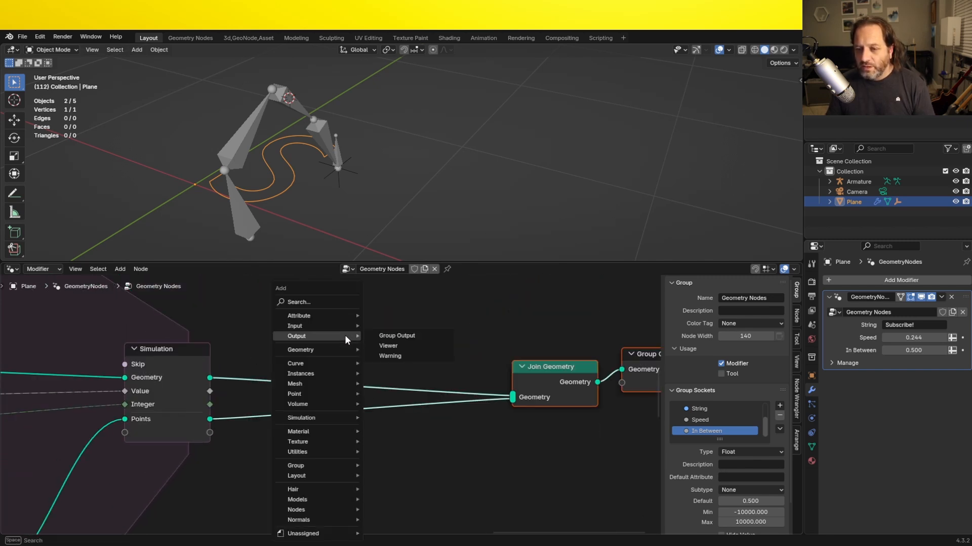
text(curves to)
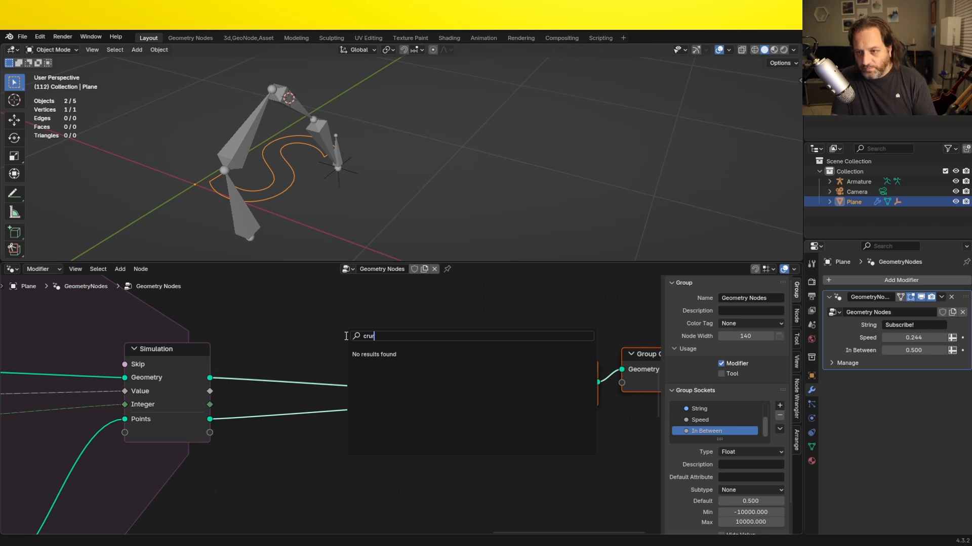
key(Return)
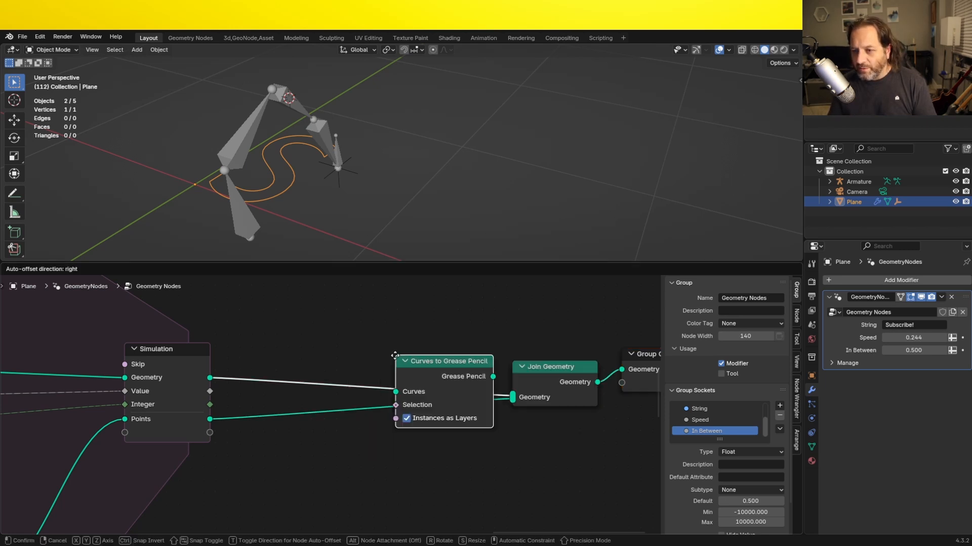
click(306, 319)
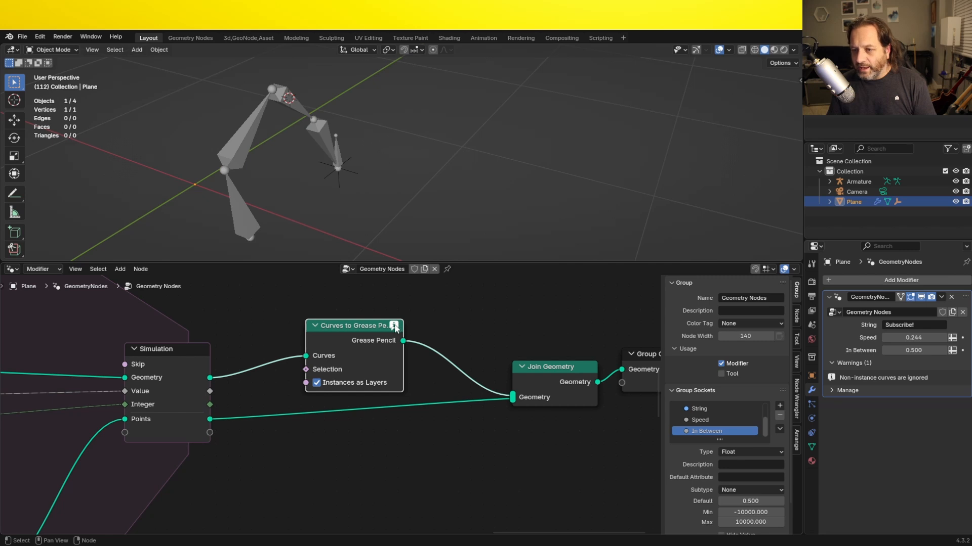
mouse_move(395, 328)
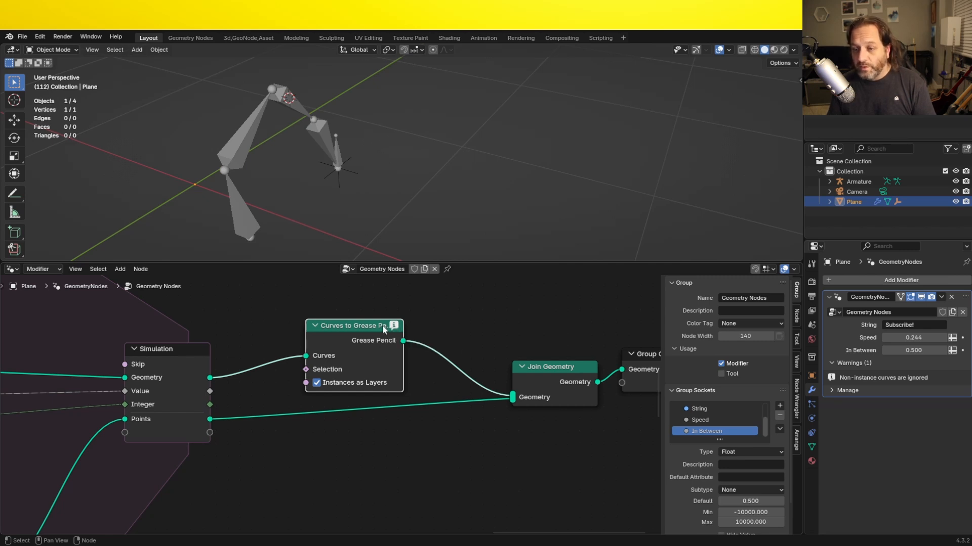
drag(382, 325, 391, 323)
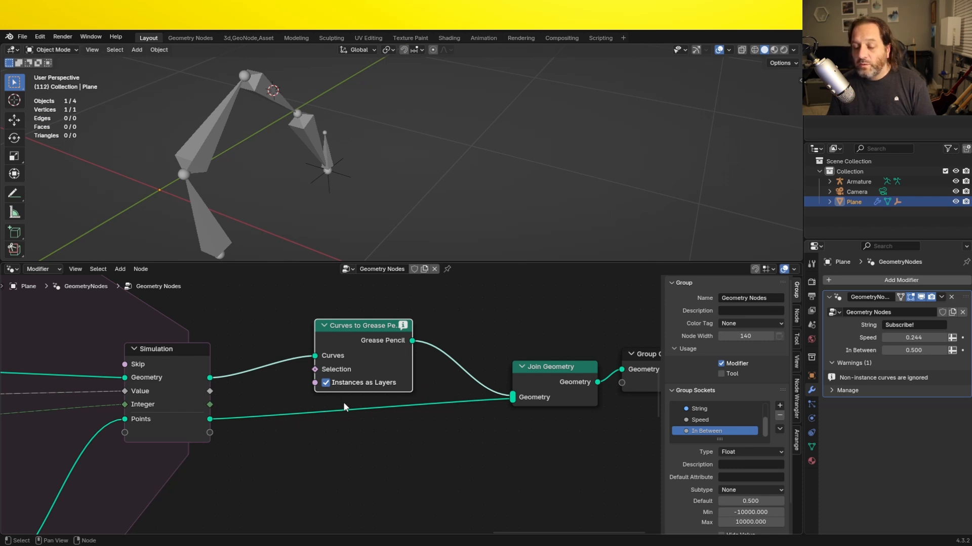
Step: Turn off Instances as Layers on Curves to Grease Pencil and return to the first frame to inspect the stroke
mouse_move(336, 387)
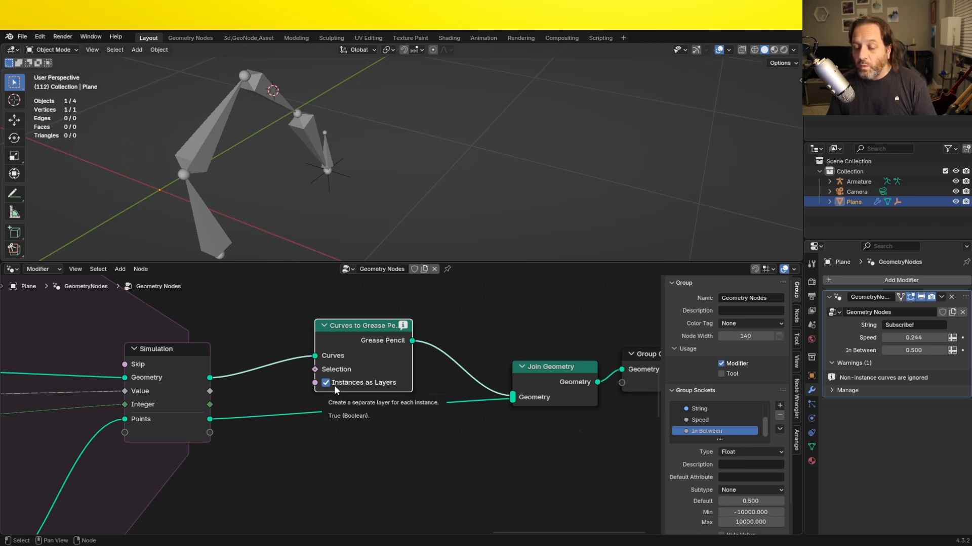
click(326, 383)
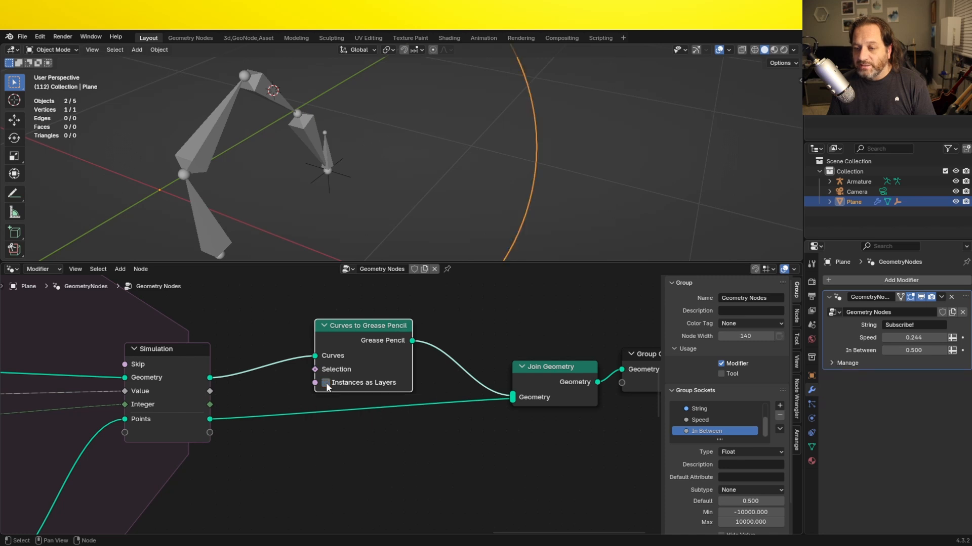
scroll(393, 174, down, 5)
shift+middle_drag(402, 175, 382, 177)
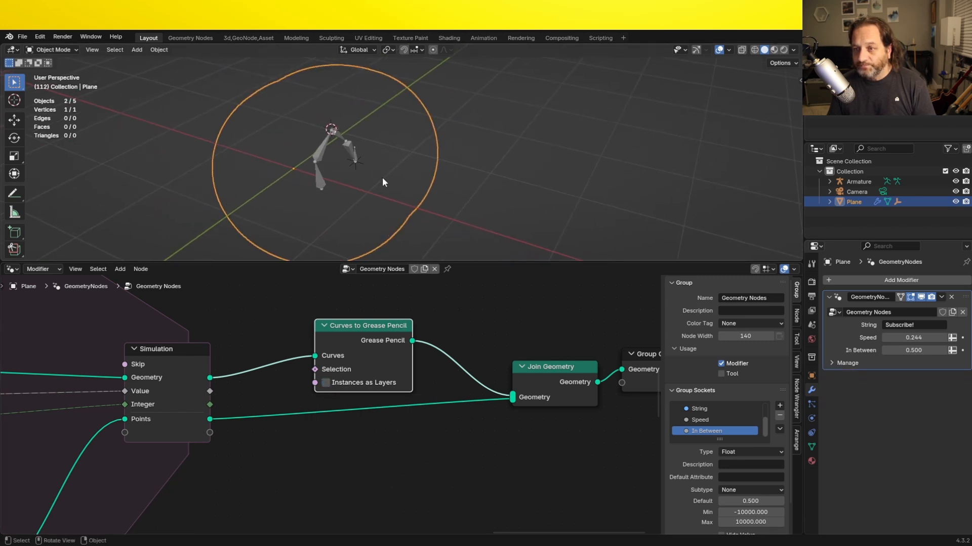
key(shift+Left)
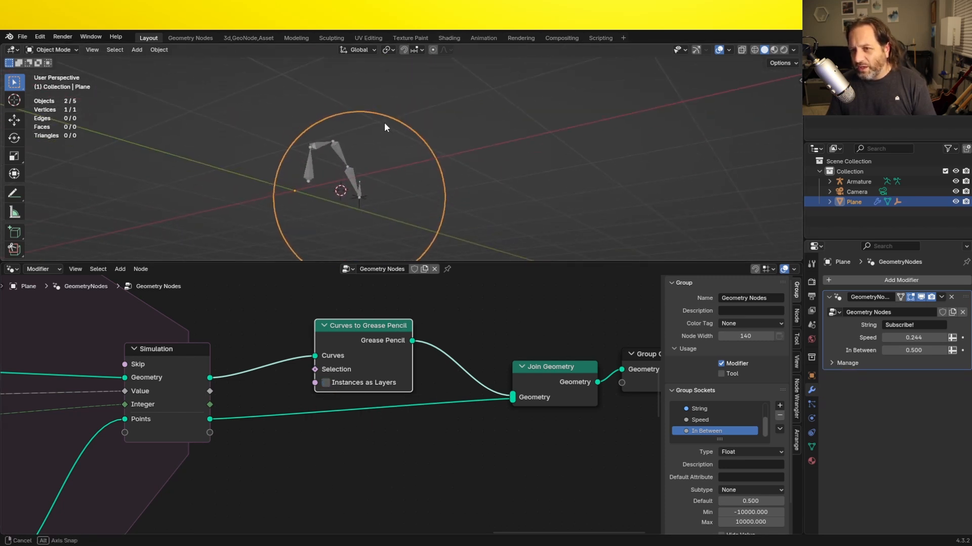
scroll(365, 172, up, 3)
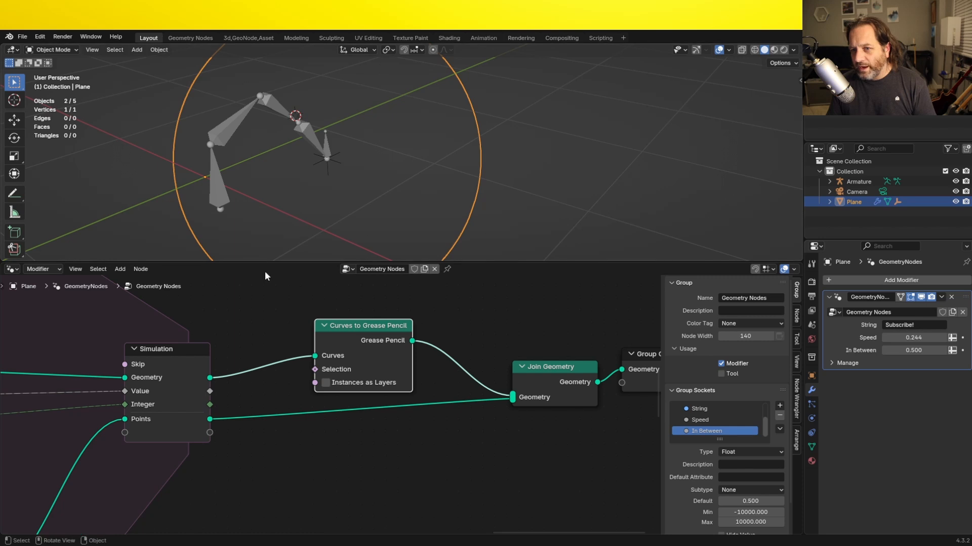
Step: Insert a Set Curve Radius node before Curves to Grease Pencil and set its Radius to 65 mm
drag(374, 326, 414, 329)
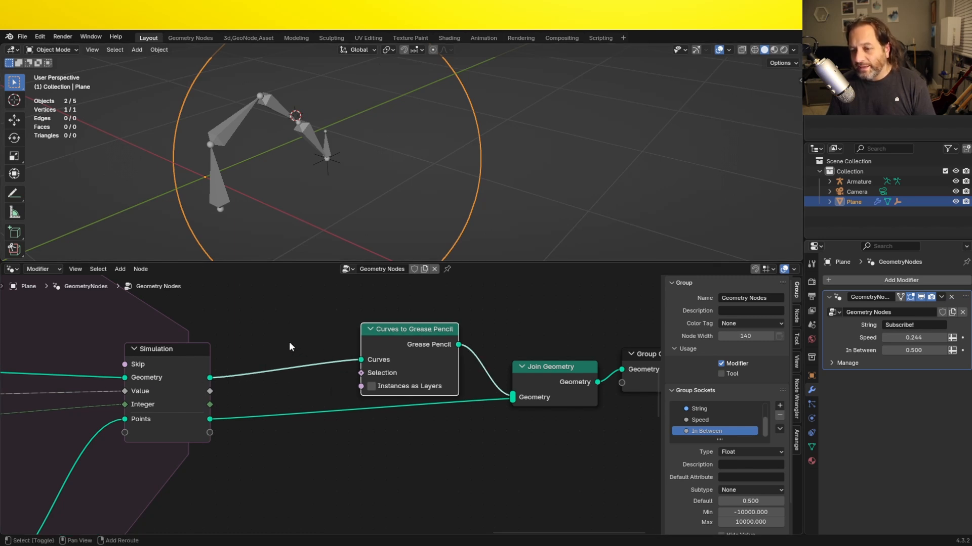
key(shift+a)
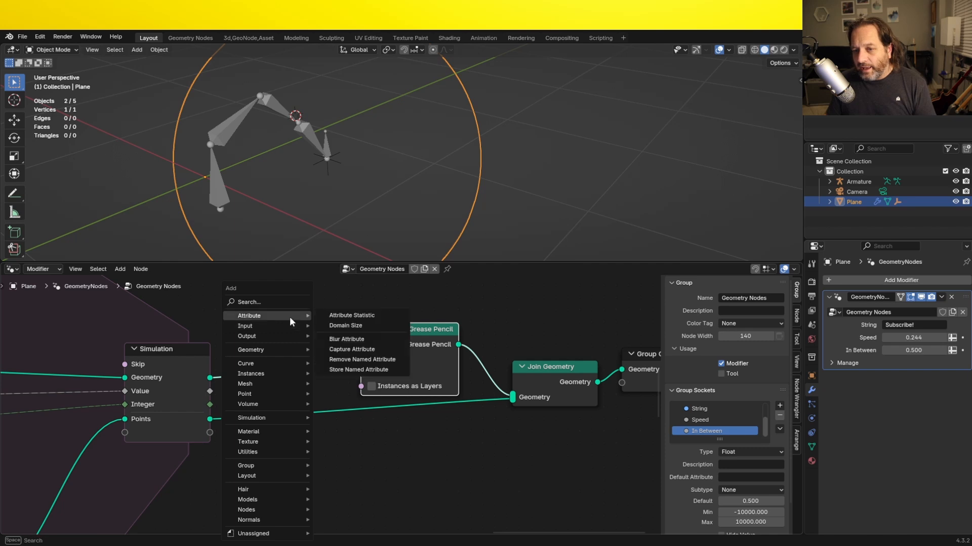
mouse_move(273, 364)
mouse_move(344, 363)
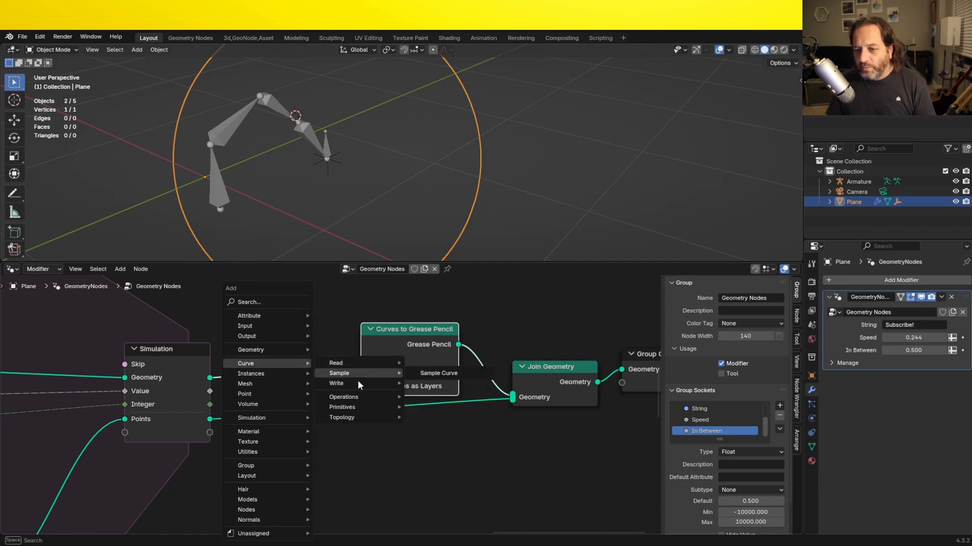
mouse_move(370, 382)
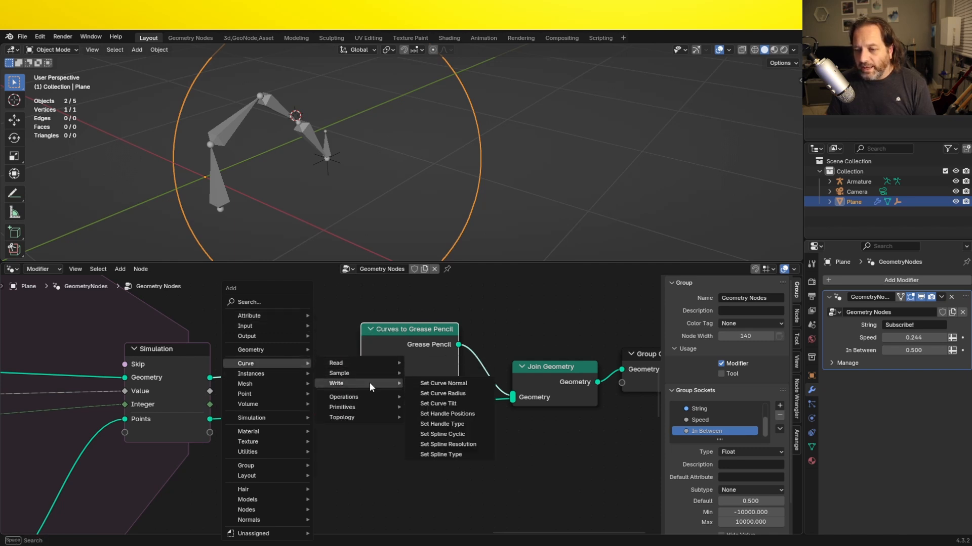
click(460, 394)
click(261, 360)
mouse_move(292, 387)
mouse_down()
mouse_move(312, 386)
mouse_move(295, 387)
mouse_up()
scroll(291, 224, up, 3)
scroll(292, 221, up, 2)
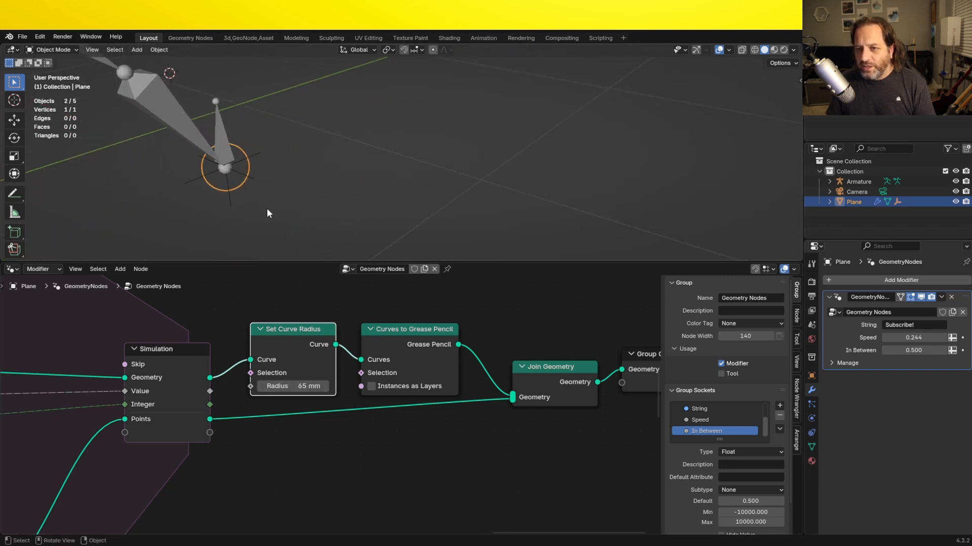
Step: Reduce the Set Curve Radius value to 25 mm and play the writing animation
shift+middle_drag(271, 189, 314, 192)
scroll(285, 369, up, 1)
drag(284, 383, 279, 383)
scroll(293, 218, down, 3)
middle_drag(292, 214, 314, 180)
key(space)
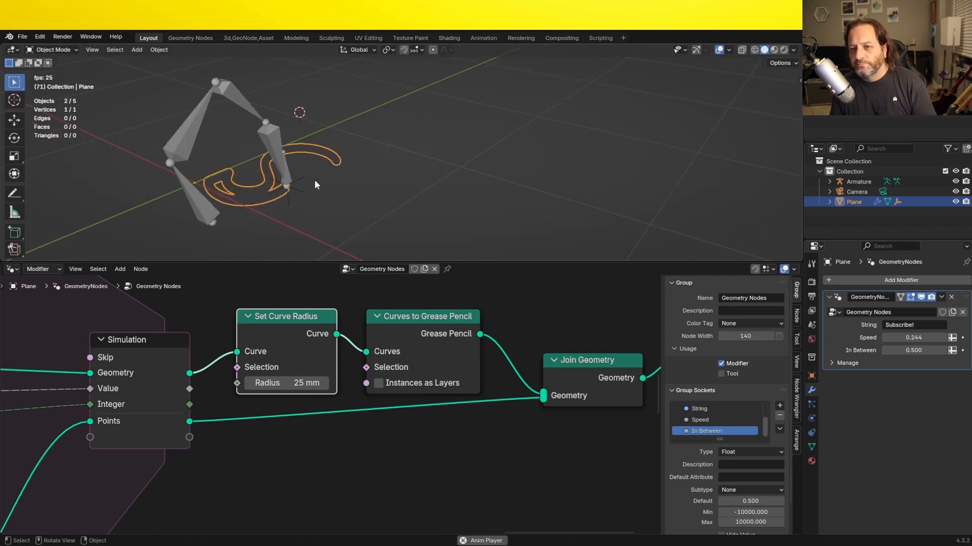
Step: Set the curve Radius to 10 mm while viewing the lettering from above
key(KP_7)
double_click(303, 384)
text(10)
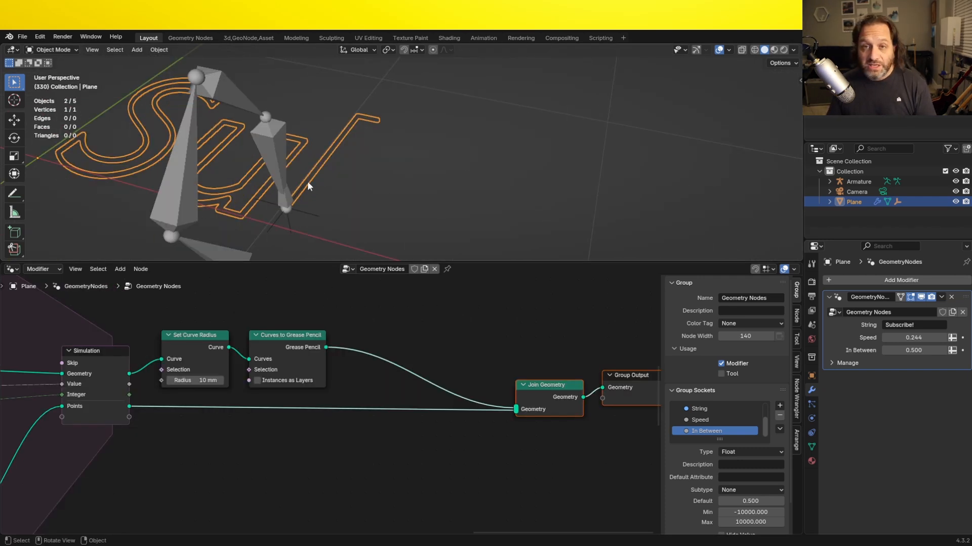
Step: Insert a Set Material node between Curves to Grease Pencil and Join Geometry, placed closer to the former
key(shift+a)
text(set mat)
key(Return)
click(420, 344)
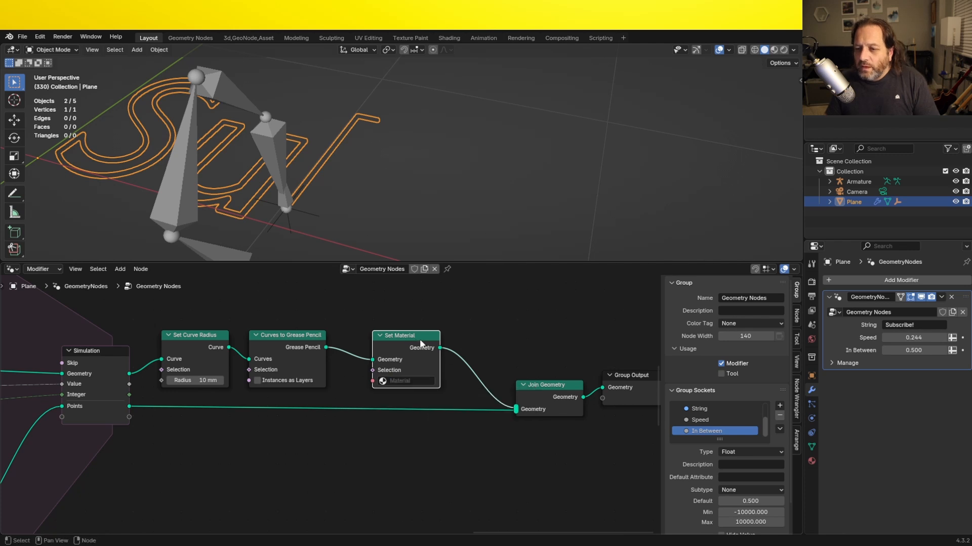
drag(414, 341, 388, 346)
Step: Add a Grease Pencil Stroke object in top view, move it below the lettering, and reselect the Plane
key(KP_7)
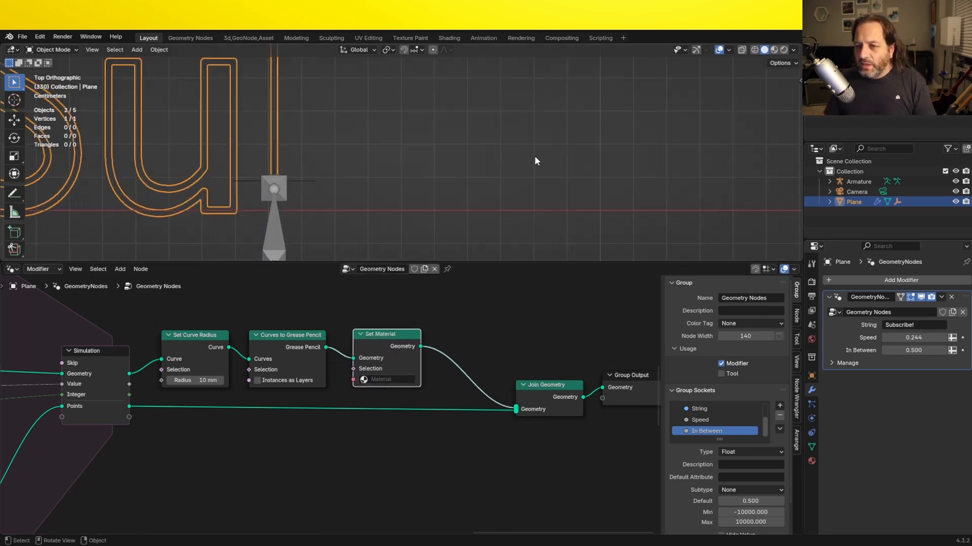
scroll(526, 172, down, 8)
key(shift+a)
mouse_move(421, 221)
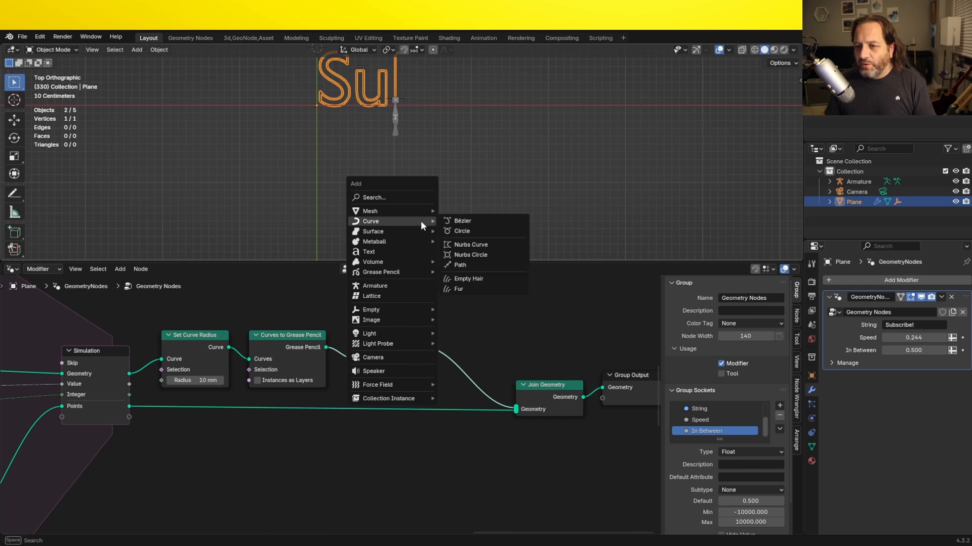
mouse_move(384, 272)
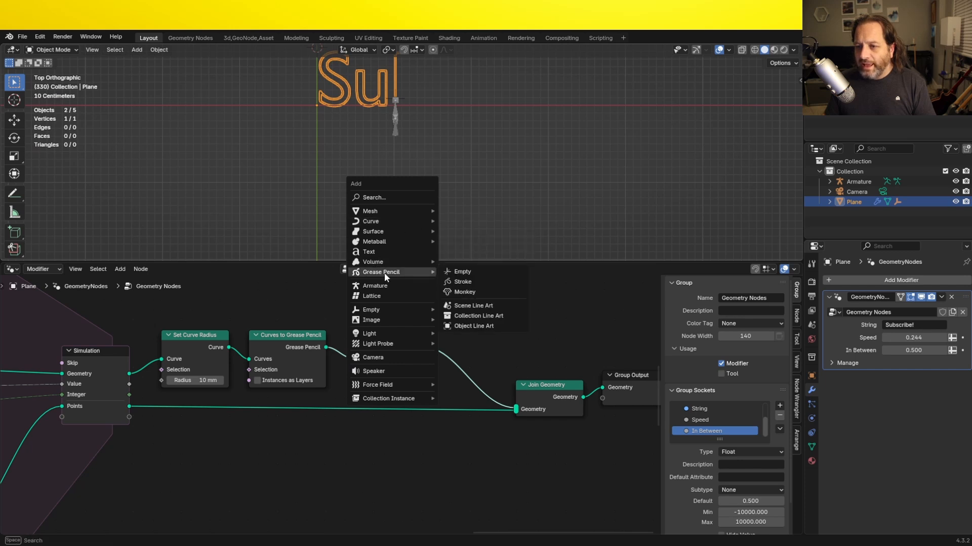
click(481, 279)
key(g)
click(373, 234)
click(386, 103)
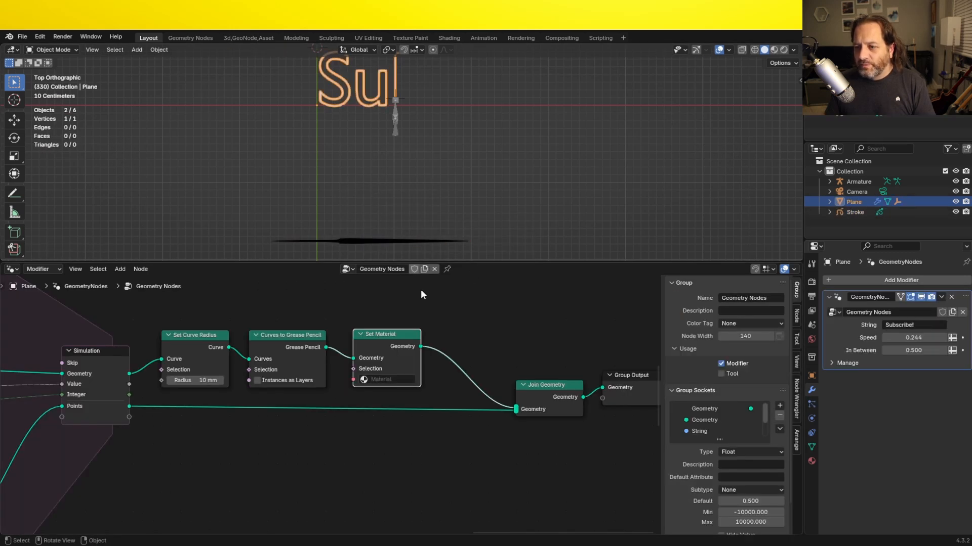
Step: Assign the Black grease pencil material in the Set Material node
click(388, 380)
key(Escape)
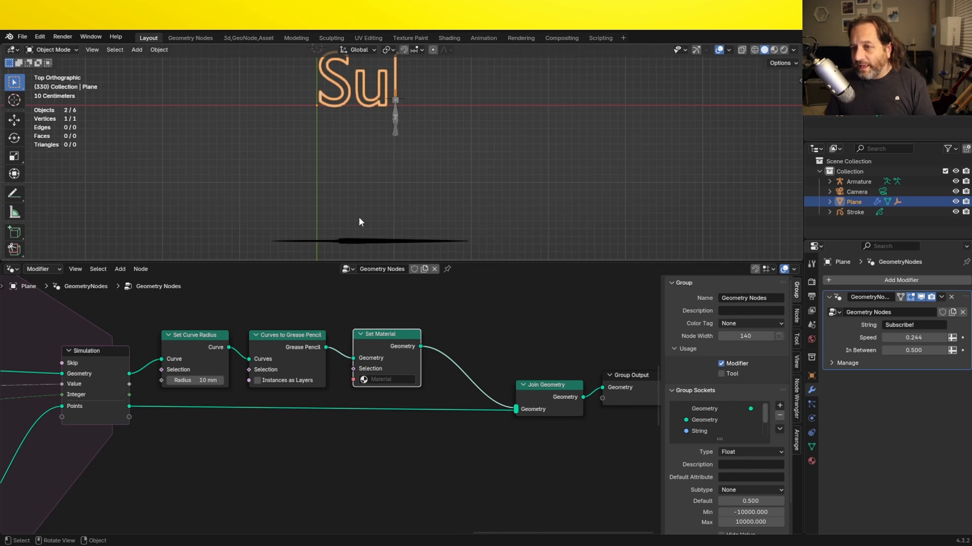
shift+middle_drag(393, 100, 392, 174)
scroll(331, 407, up, 6)
middle_drag(457, 382, 441, 411)
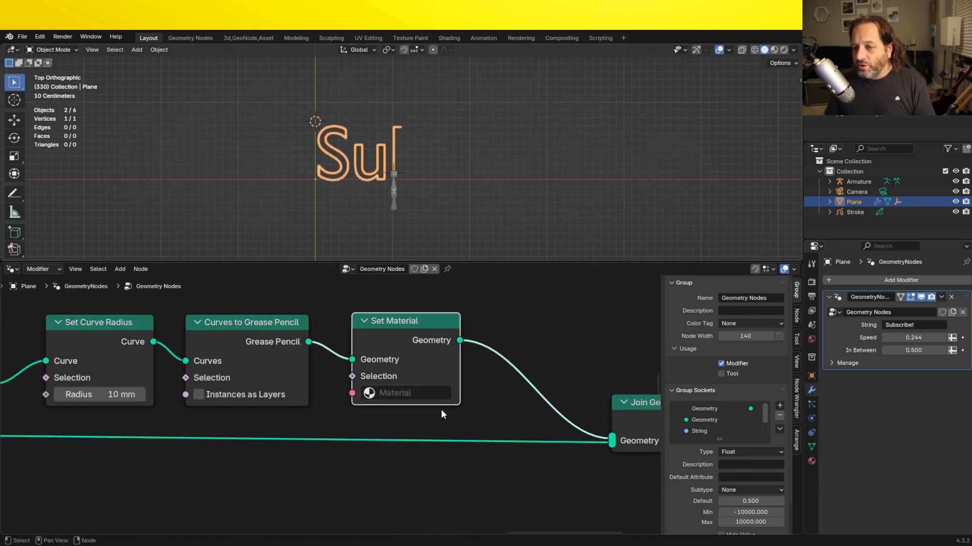
click(408, 395)
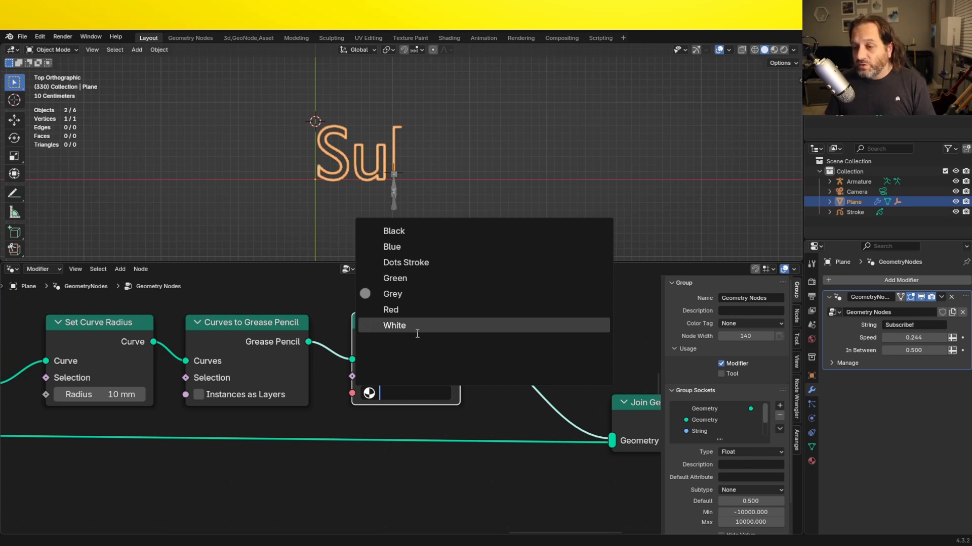
click(417, 232)
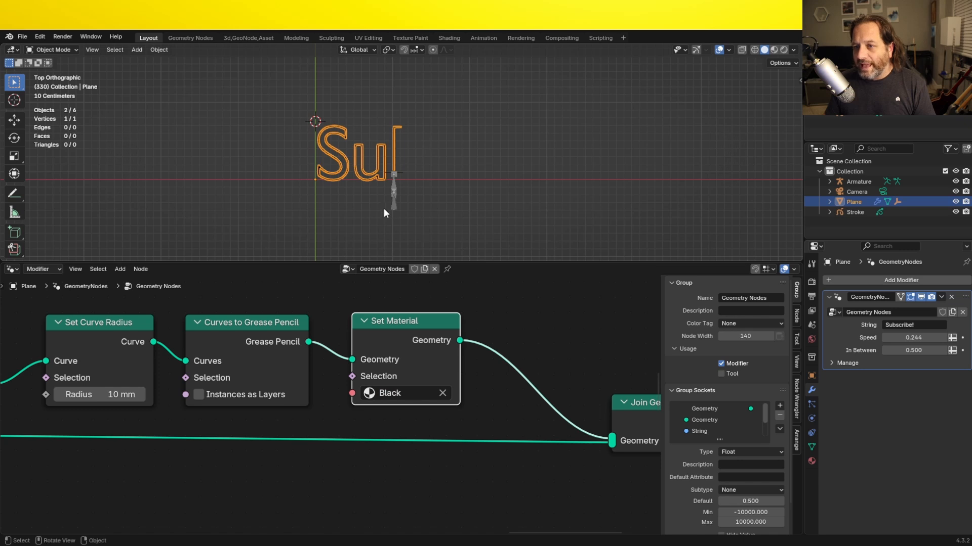
Step: Deselect everything, play the animation, and examine the black lettering outlines close up in perspective
click(357, 222)
key(space)
middle_drag(325, 166, 323, 201)
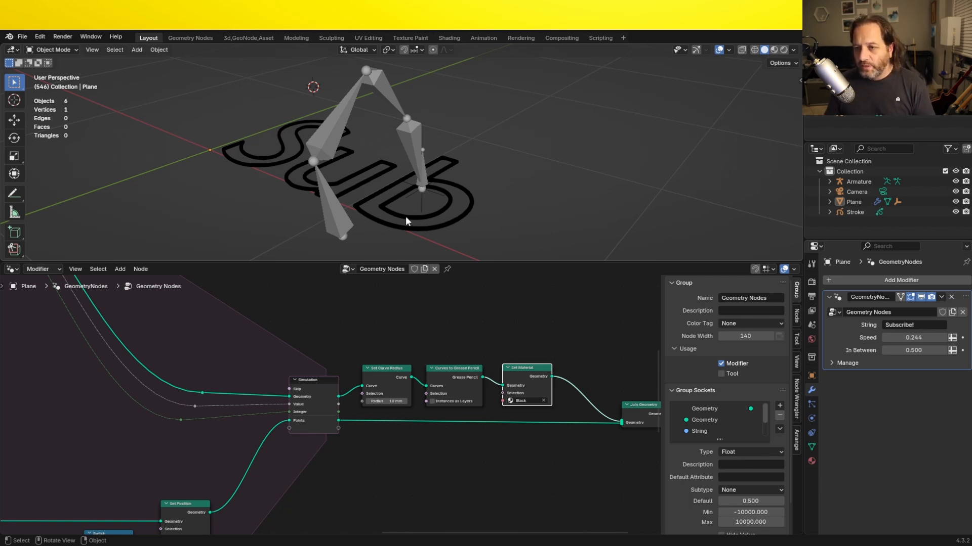
scroll(432, 199, up, 6)
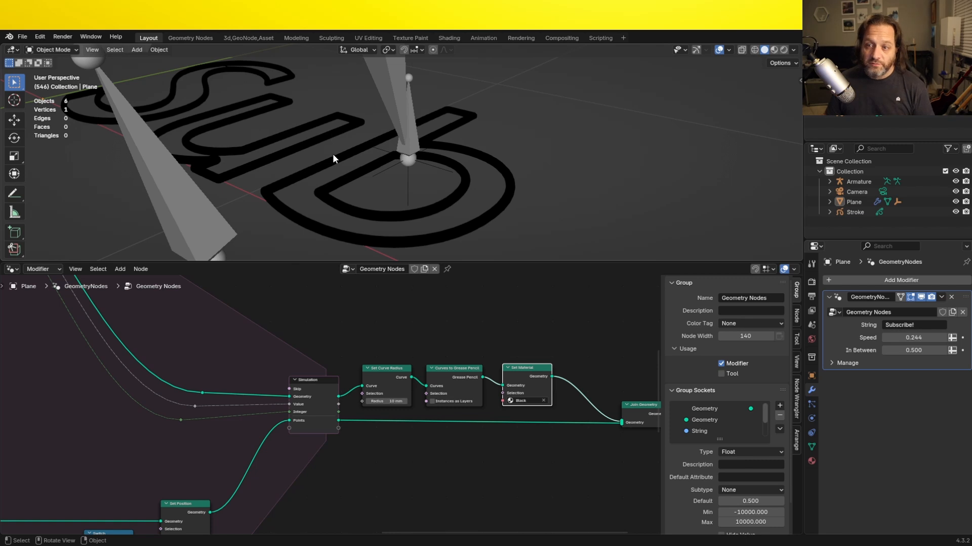
Step: Move Switch and Set Position away from the vector Add node and insert a second vector Add before Switch's False input
scroll(213, 505, down, 2)
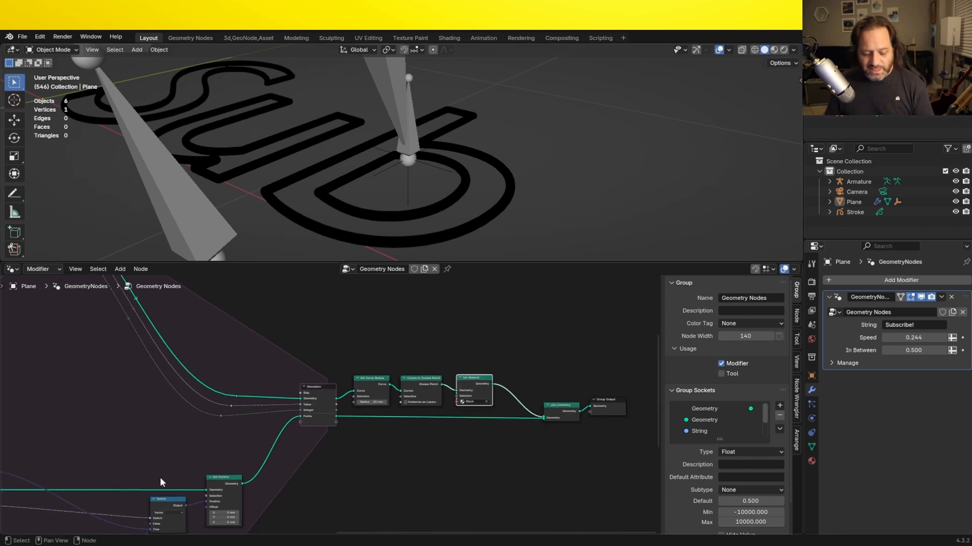
middle_drag(161, 481, 317, 347)
scroll(268, 445, up, 7)
click(268, 421)
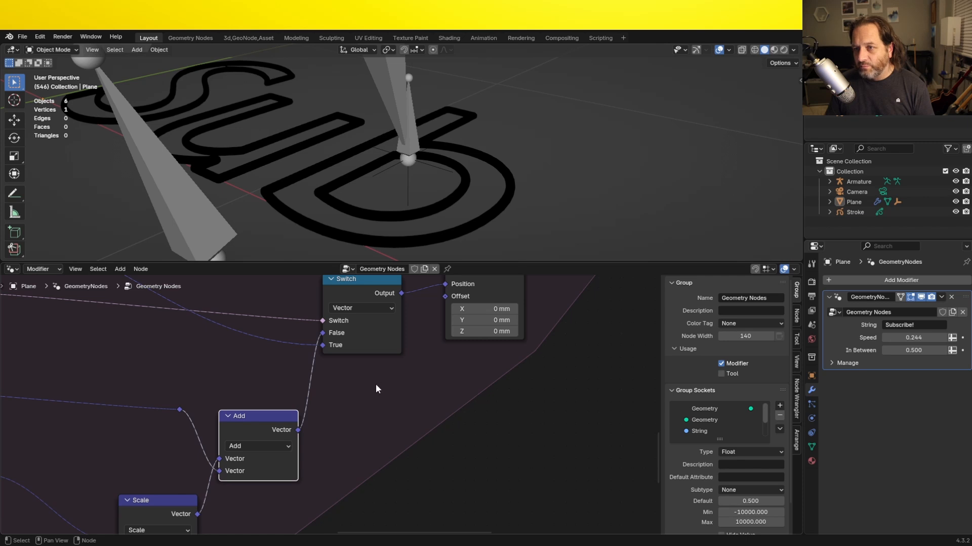
middle_drag(377, 375, 260, 428)
scroll(314, 428, down, 5)
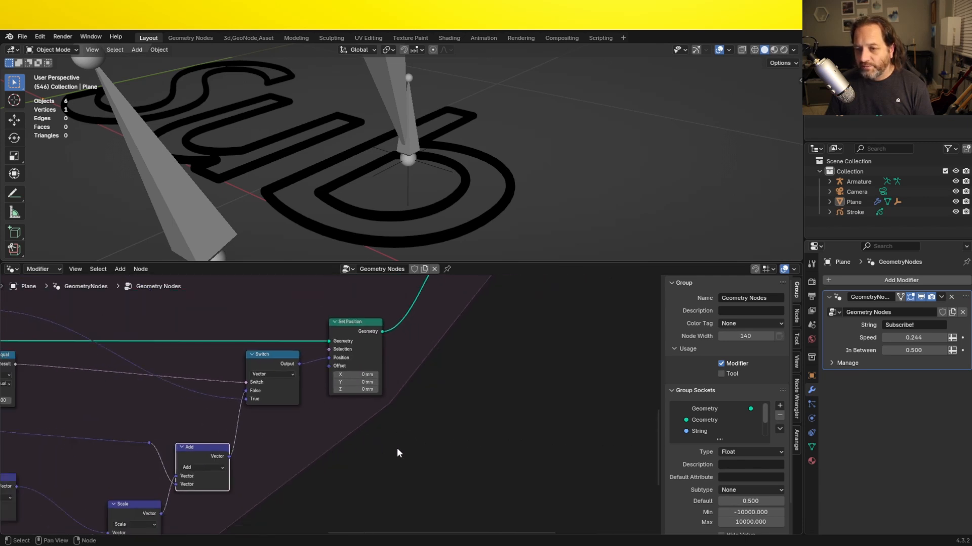
drag(396, 448, 283, 349)
key(g)
click(374, 349)
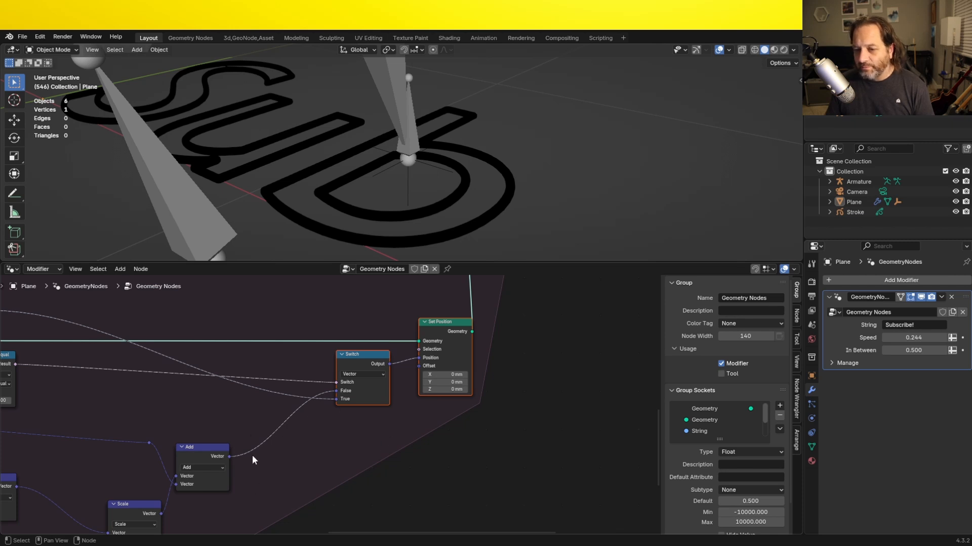
click(312, 415)
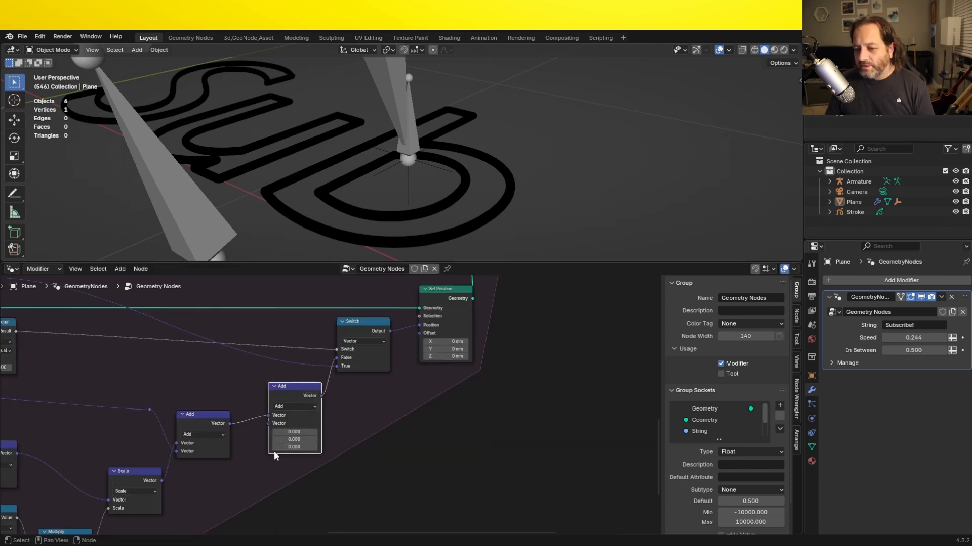
Step: Feed a Combine XYZ node into the second vector input of the new Add node before Switch
middle_drag(302, 484, 389, 418)
drag(382, 324, 385, 332)
click(385, 332)
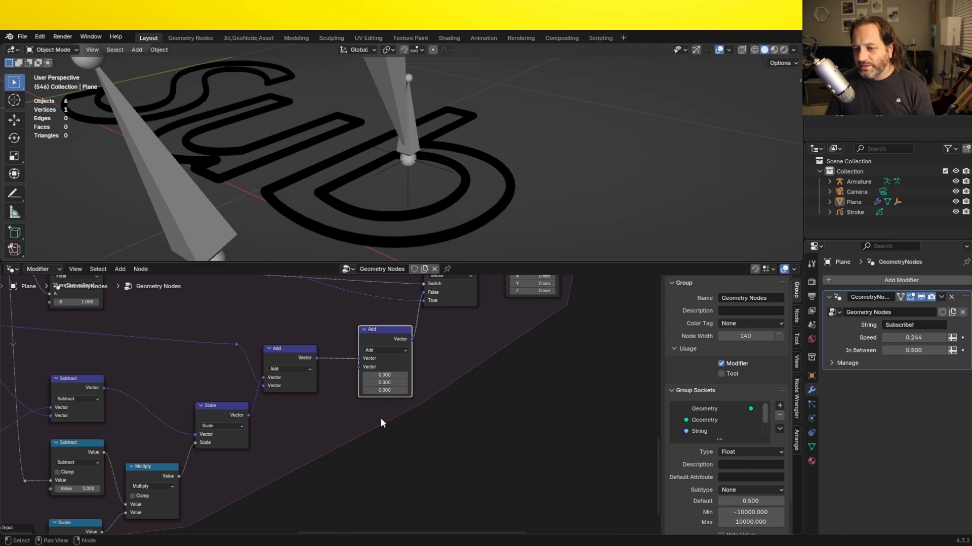
drag(384, 390, 348, 438)
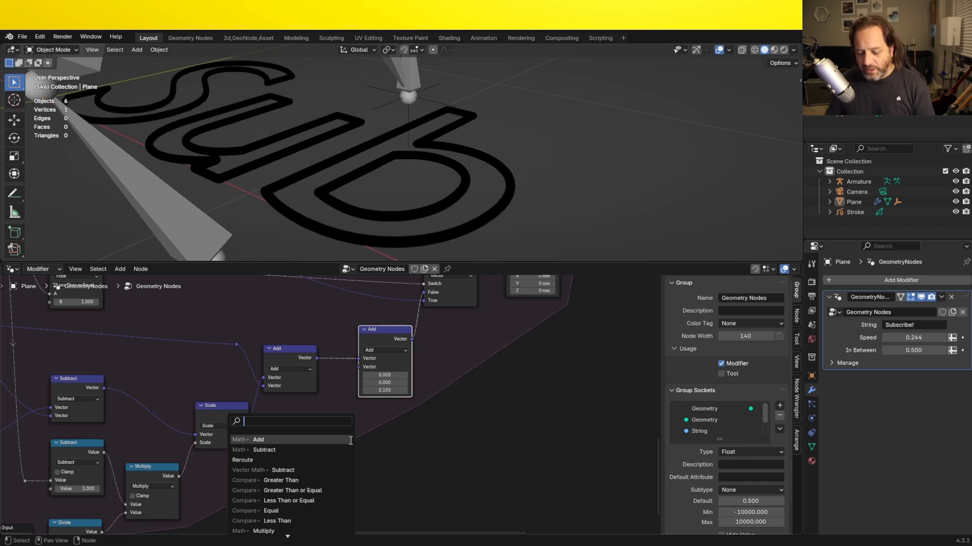
text(combine)
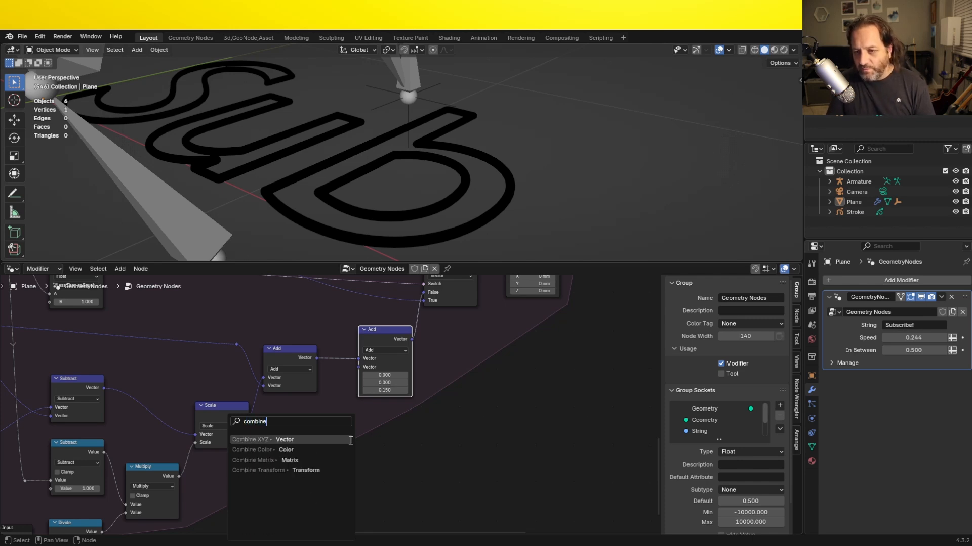
key(Return)
click(325, 445)
drag(305, 475, 307, 474)
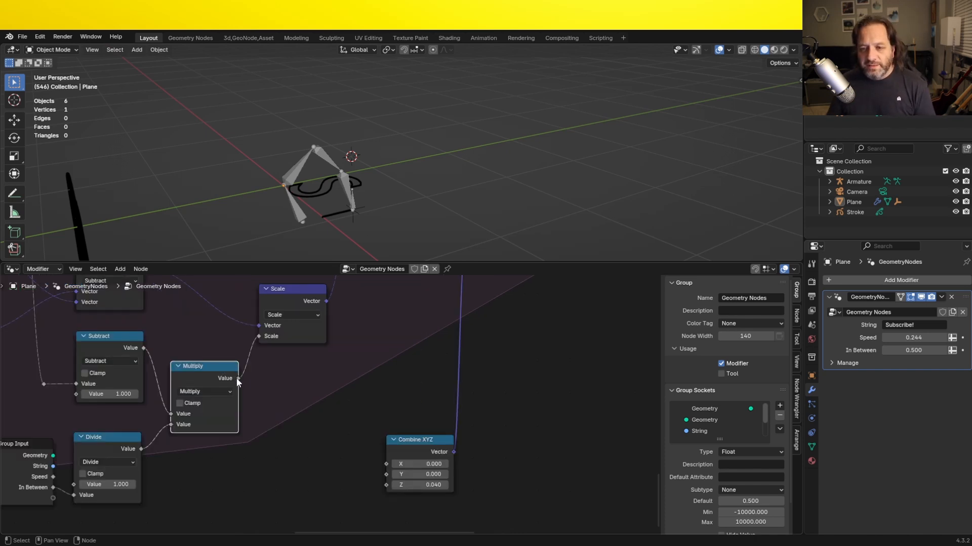
Step: Link the Multiply node's value, which also drives Scale, to Combine XYZ's Z input and place Combine XYZ closer to it
drag(238, 378, 385, 485)
middle_drag(292, 189, 364, 189)
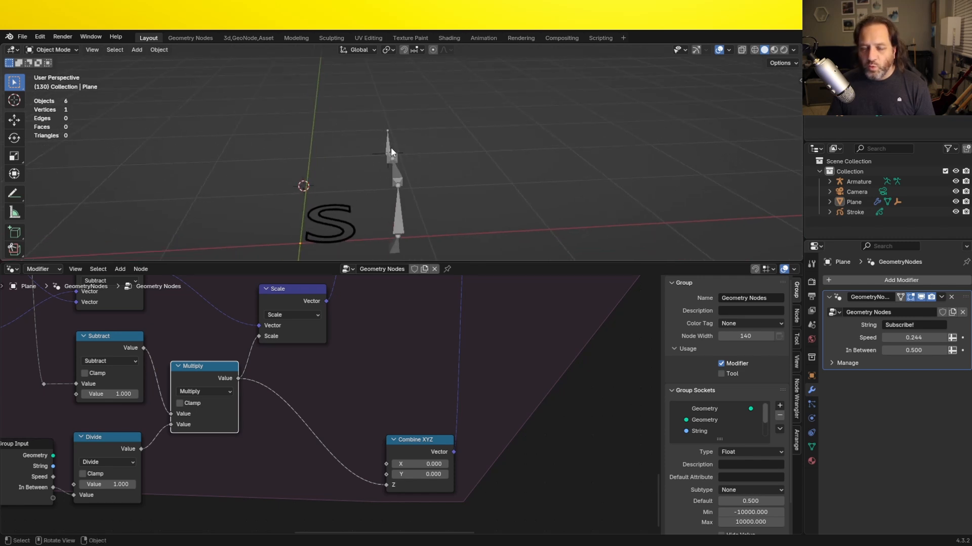
drag(430, 440, 406, 422)
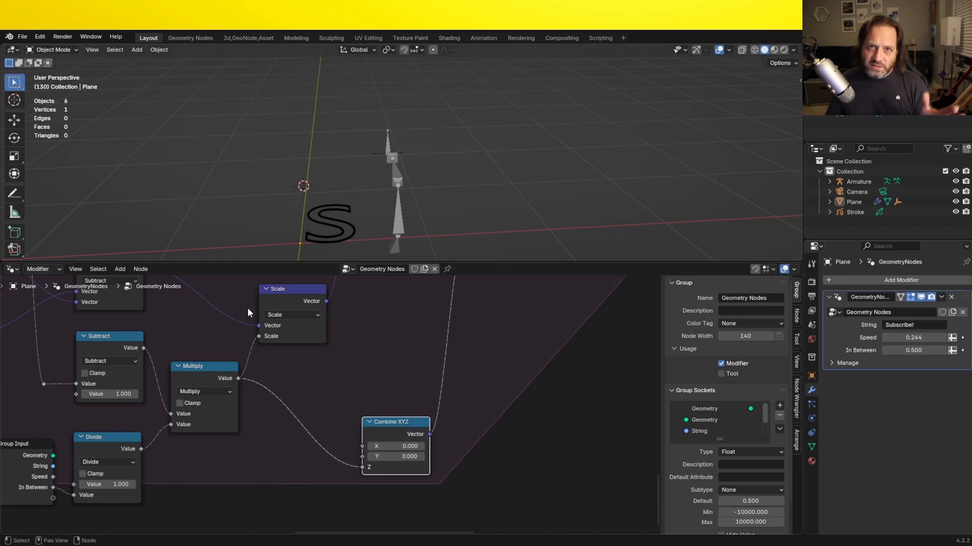
Step: Insert a duplicate Multiply node with a factor of 3.142 before Combine XYZ's Z input
click(205, 370)
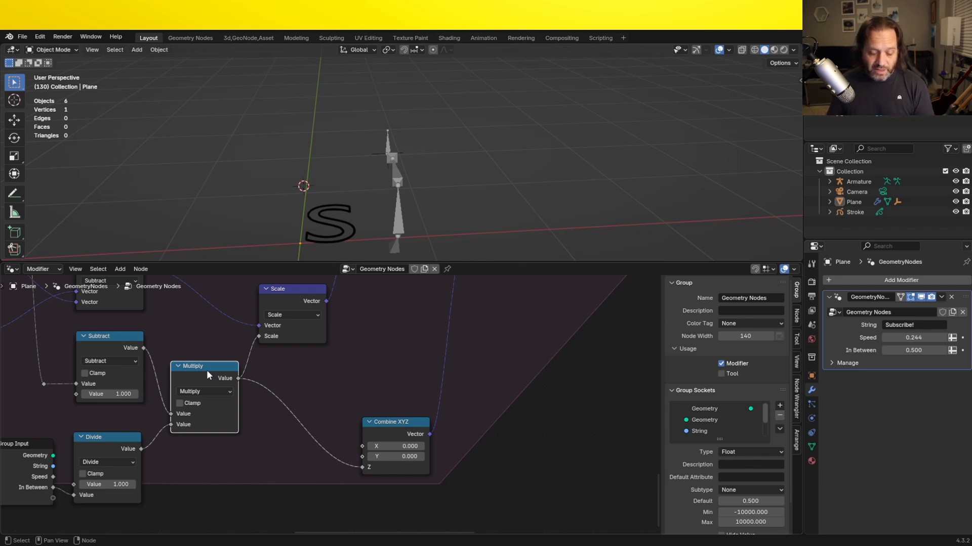
key(shift+d)
click(295, 398)
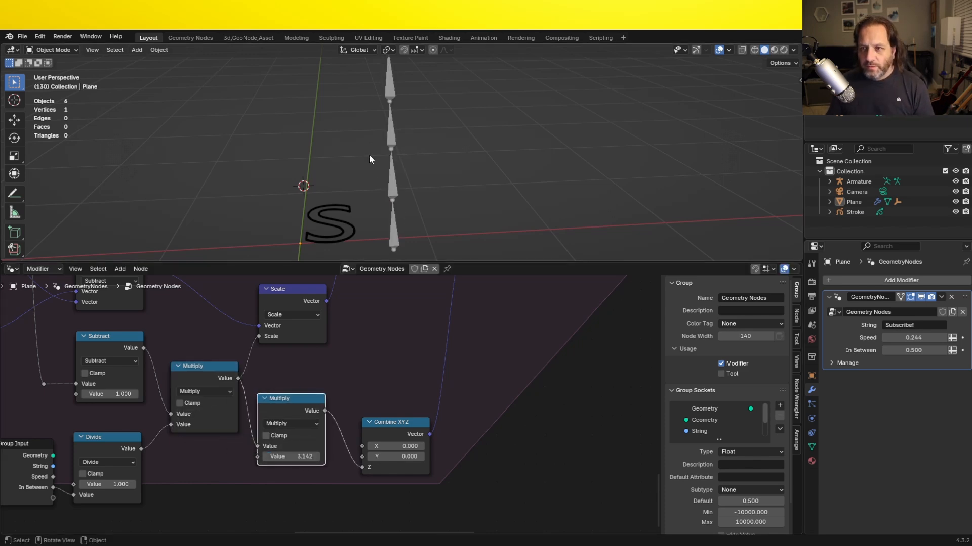
Step: Duplicate the 3.142 Multiply node between itself and Combine XYZ, and change the copy's operation to Sine
scroll(261, 403, up, 2)
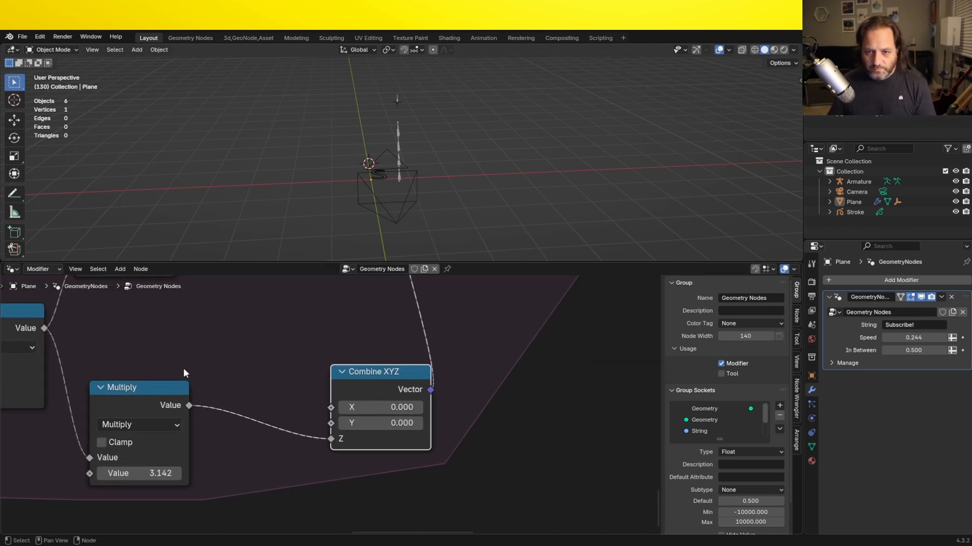
click(134, 387)
key(shift+d)
click(295, 449)
click(291, 433)
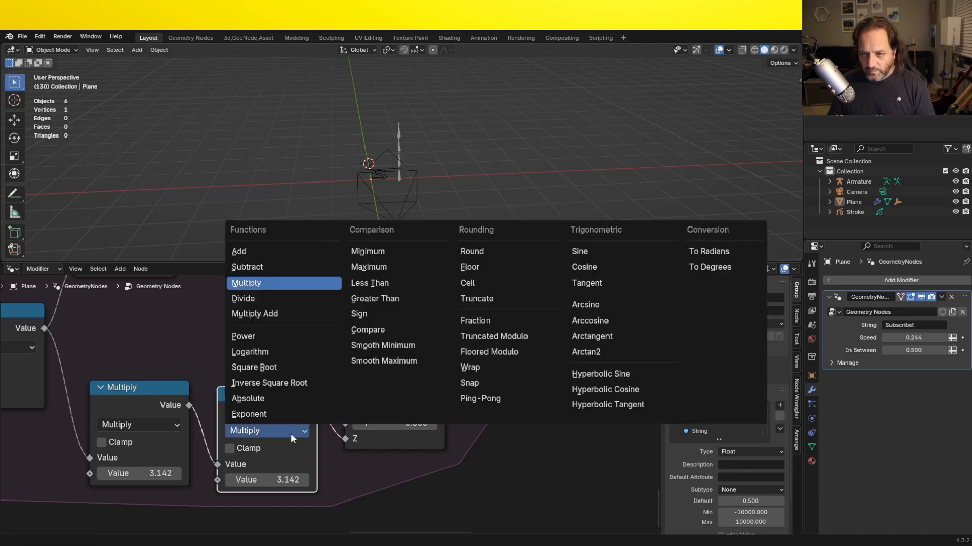
click(582, 250)
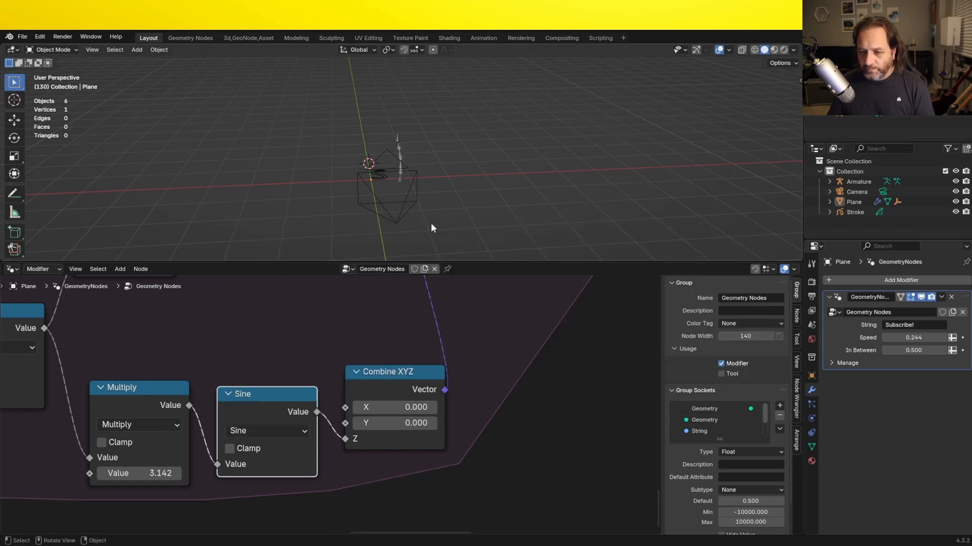
Step: Shift the end nodes and Combine XYZ away from Sine to make room, and show the arm in right orthographic view
scroll(341, 411, down, 8)
drag(304, 451, 557, 314)
key(g)
key(x)
click(484, 310)
scroll(334, 498, up, 6)
middle_drag(293, 334, 305, 383)
drag(279, 428, 340, 445)
key(KP_3)
scroll(379, 154, up, 4)
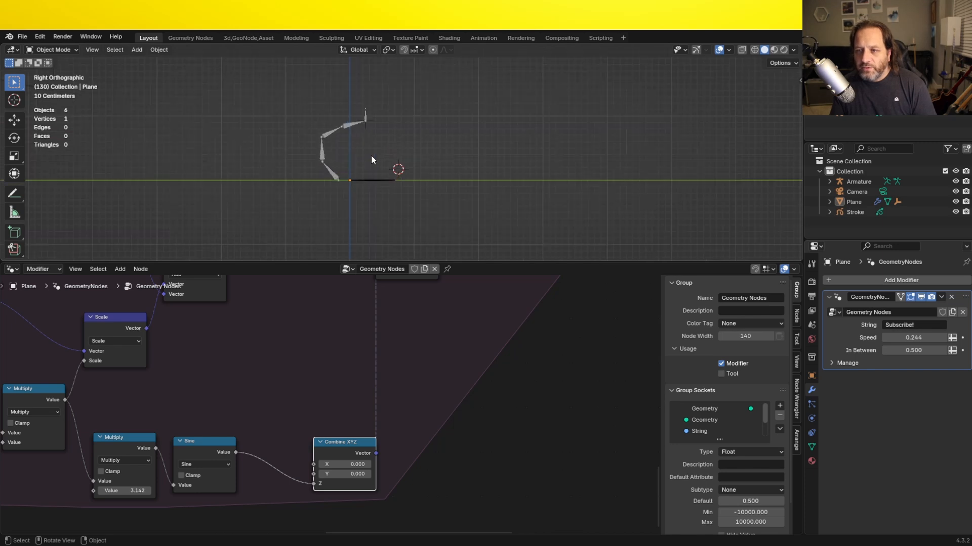
scroll(372, 160, up, 6)
scroll(334, 141, down, 4)
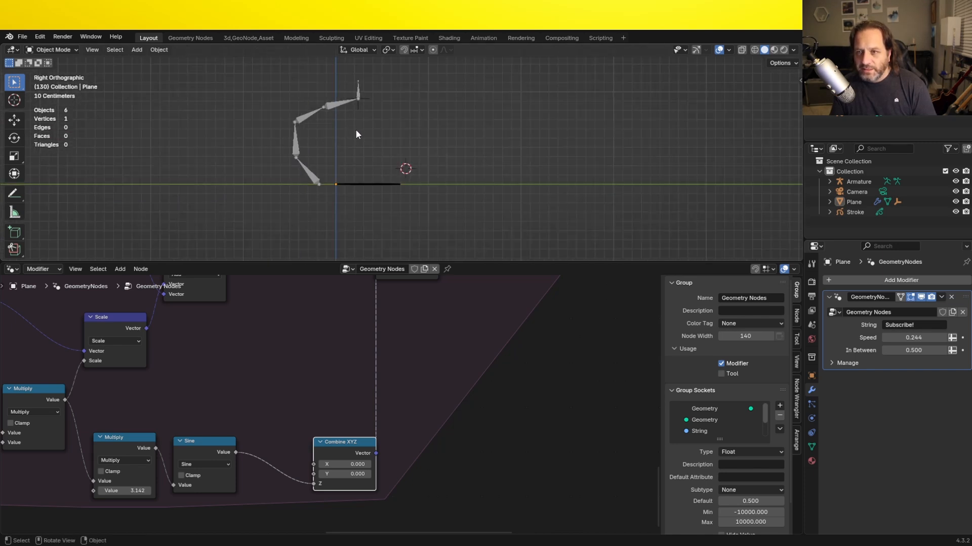
Step: Insert another duplicate Multiply node between Sine and Combine XYZ with its factor set to 0.25
drag(203, 443, 206, 447)
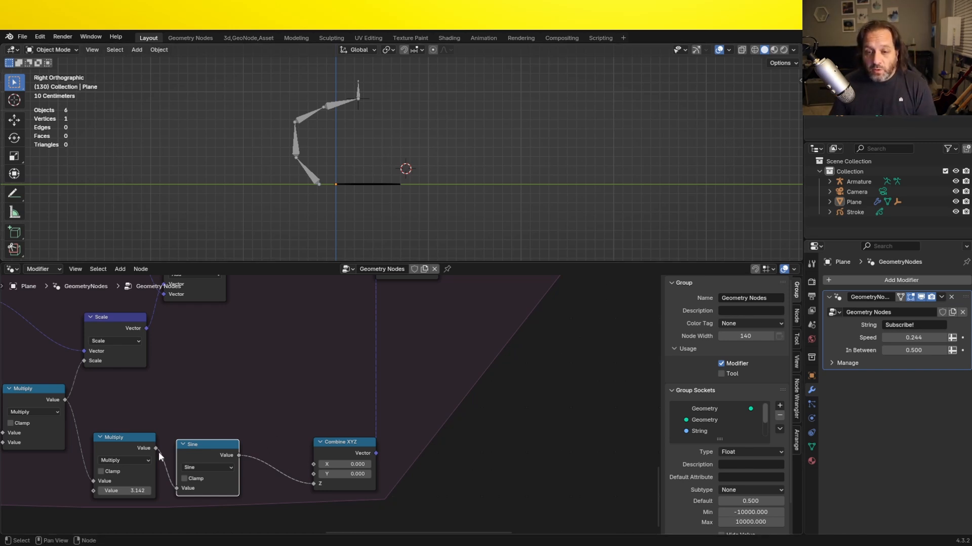
click(128, 445)
key(shift+d)
click(304, 471)
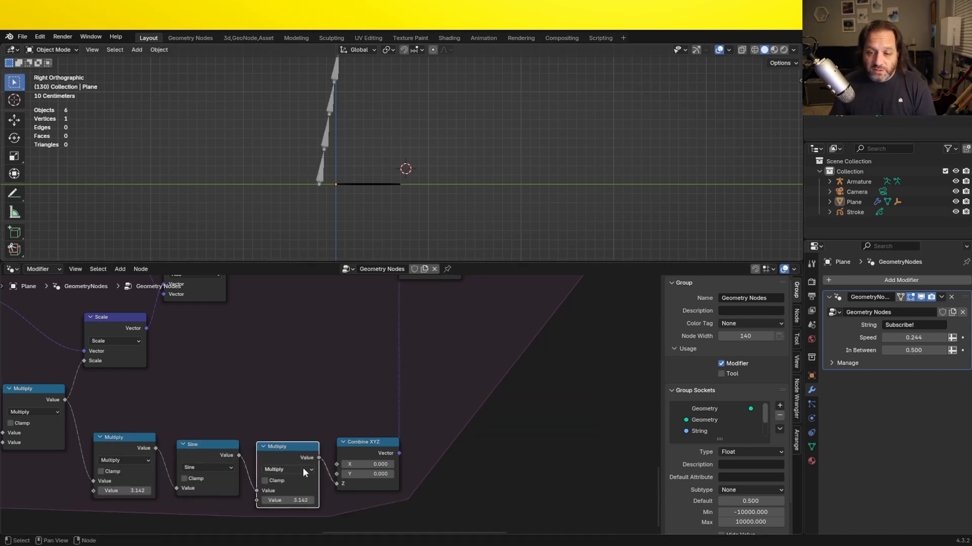
click(299, 501)
text(.25)
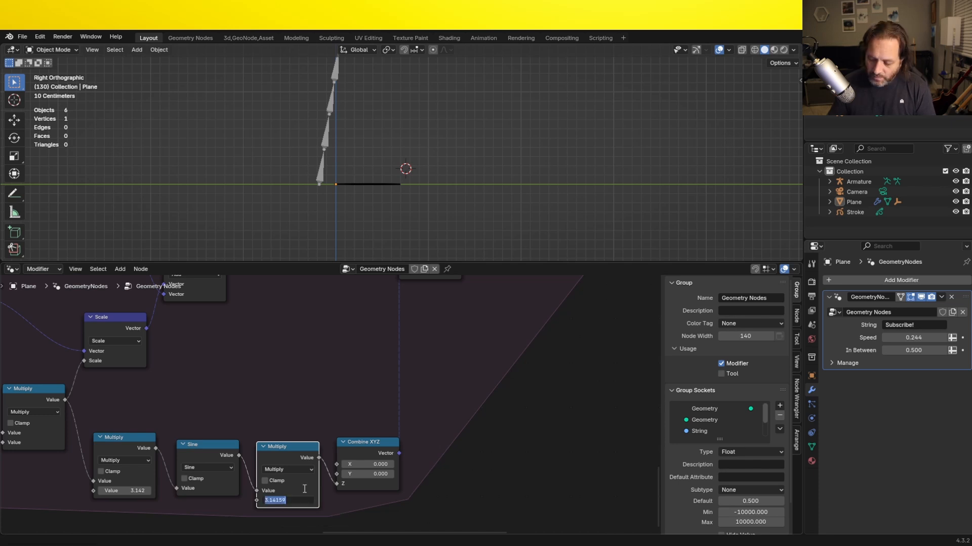
key(Return)
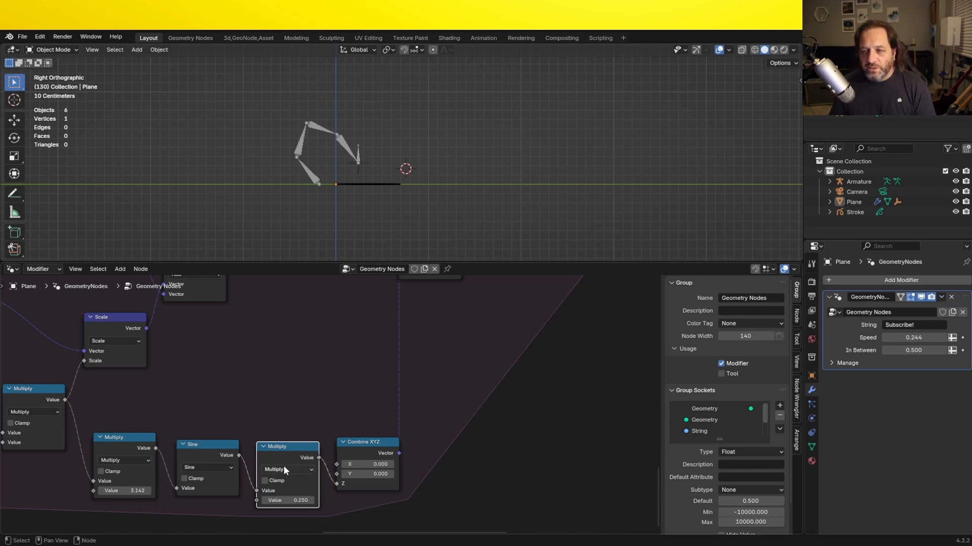
Step: Play the animation from the start and examine how the arm lifts between letters
key(shift+Left)
key(space)
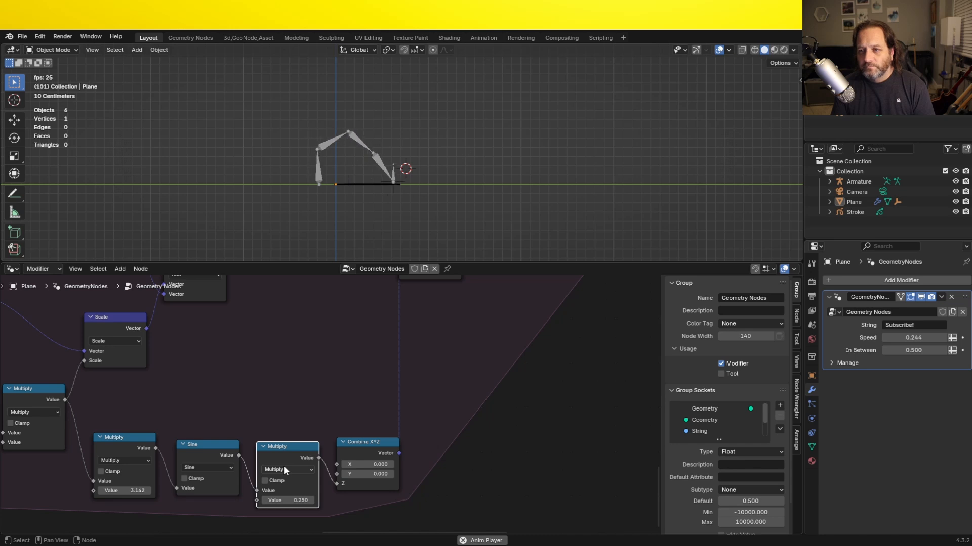
key(space)
Step: Expose the factor of the Multiply after Sine as a group input and name it "In Between Height"
scroll(369, 438, down, 2)
middle_drag(369, 438, 358, 417)
drag(56, 413, 318, 438)
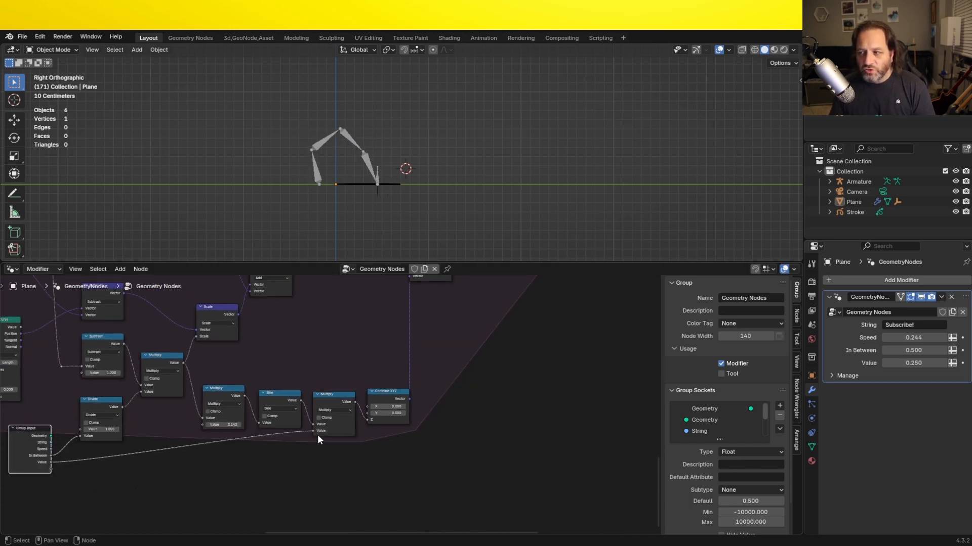
scroll(709, 427, down, 3)
double_click(696, 432)
text(Jn Between Height)
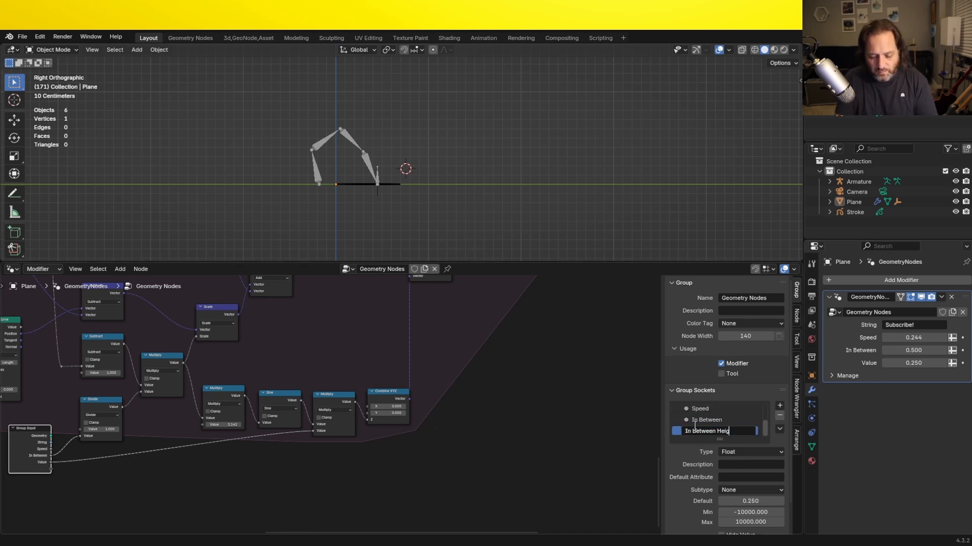
key(Return)
Step: Set the modifier's In Between Height to 0.1 and play the animation
click(898, 363)
text(.1)
key(Return)
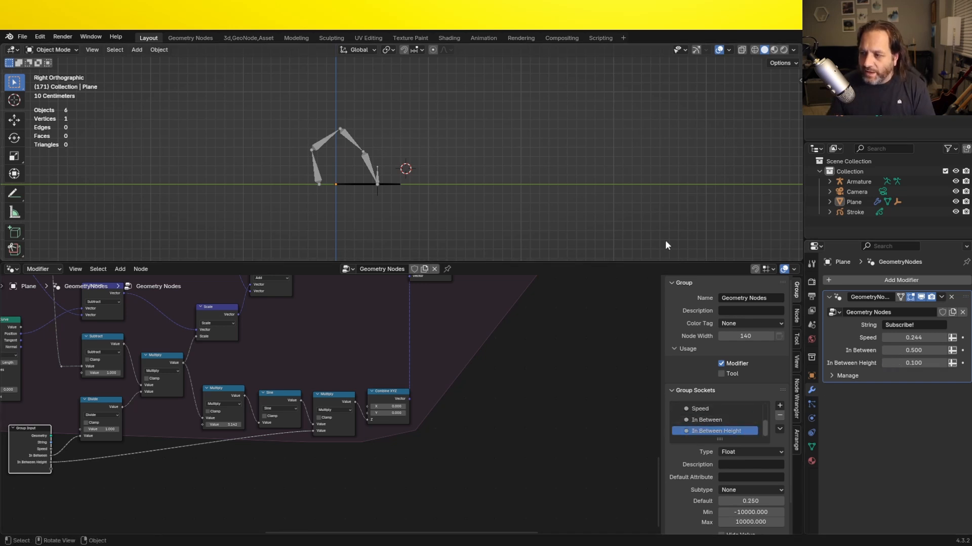
key(space)
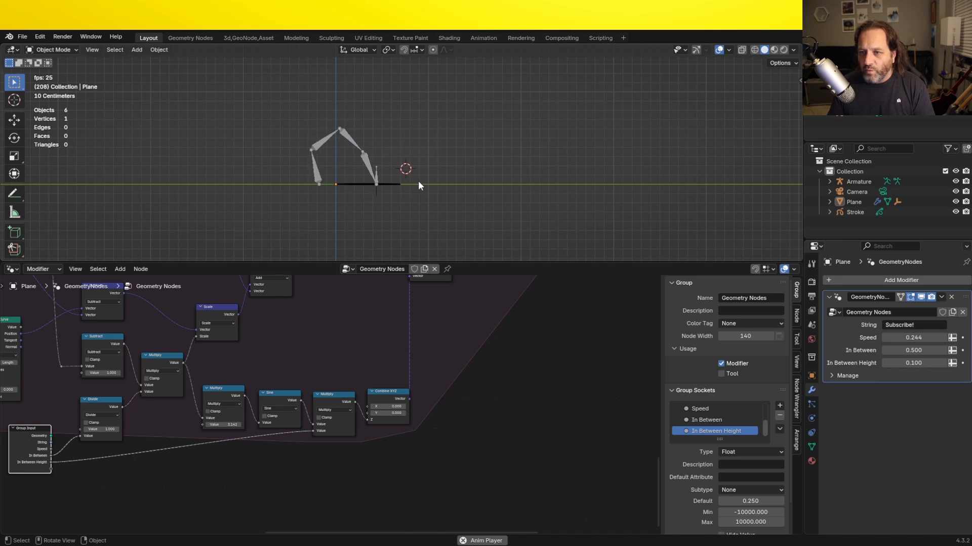